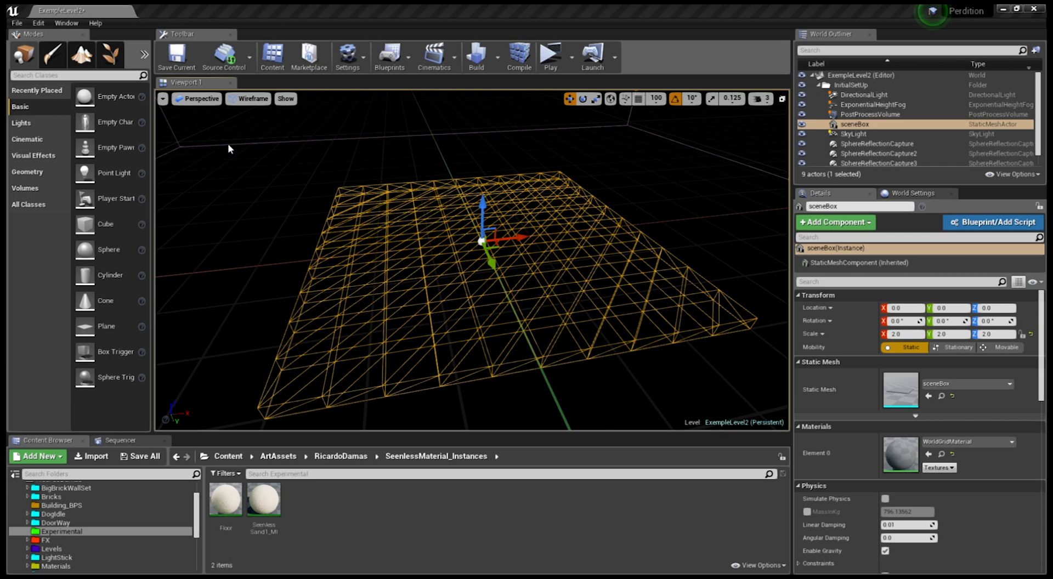
# - Deselect the sceneBox and compare the viewport's Lit, Unlit and Wireframe view modes, ending in Lit
pyautogui.hotkey('alt', '4')
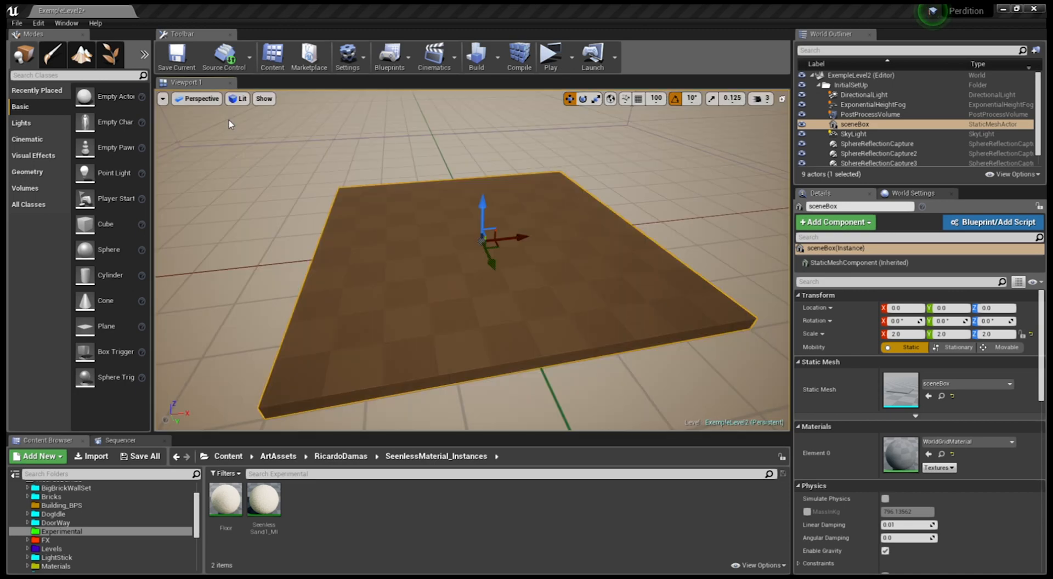
pyautogui.click(645, 177)
pyautogui.hotkey('alt', '5')
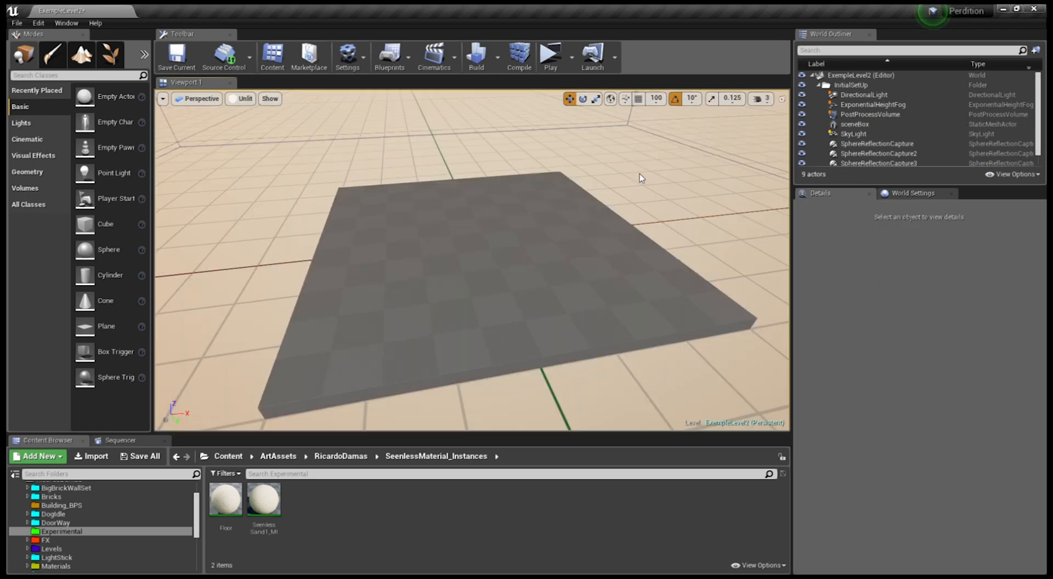
pyautogui.hotkey('alt', '2')
pyautogui.hotkey('alt', '3')
pyautogui.hotkey('alt', '4')
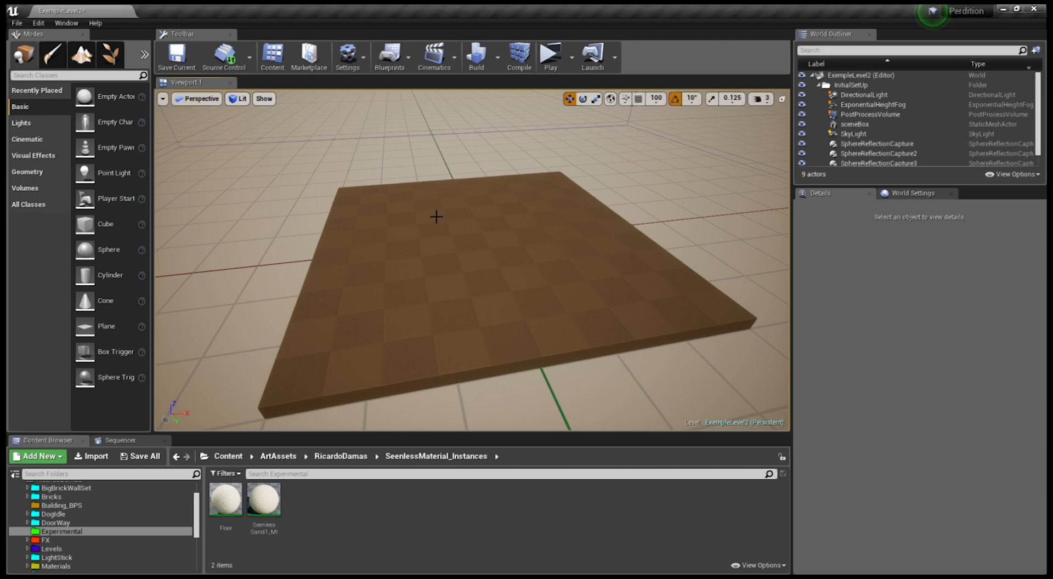
pyautogui.moveTo(437, 216); pyautogui.dragTo(459, 217, button='right')
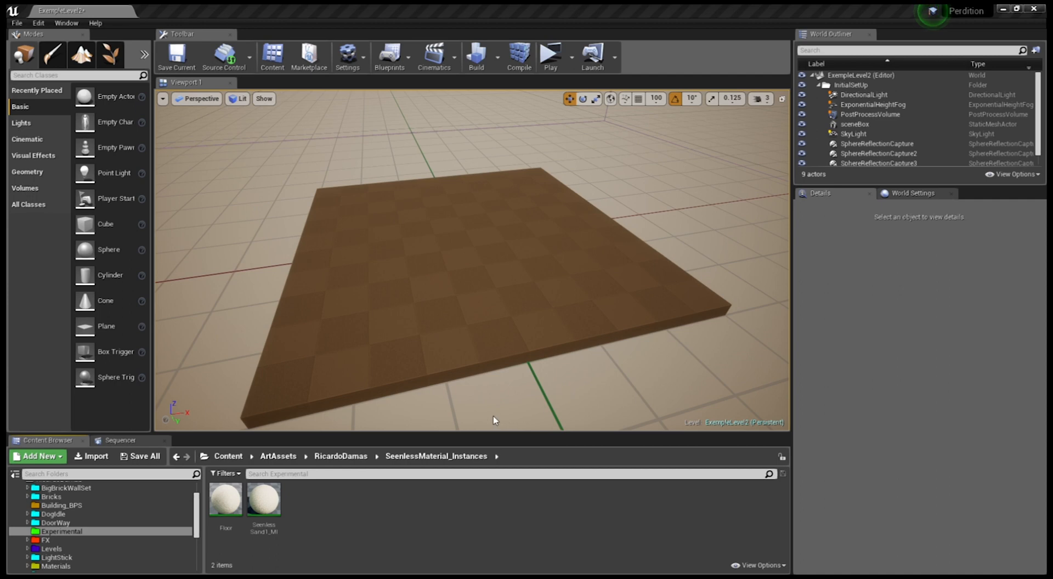
# - Look into the Noises folder inside SeenLessTextures and open the Sand folder
pyautogui.hotkey('alt', 'Left')
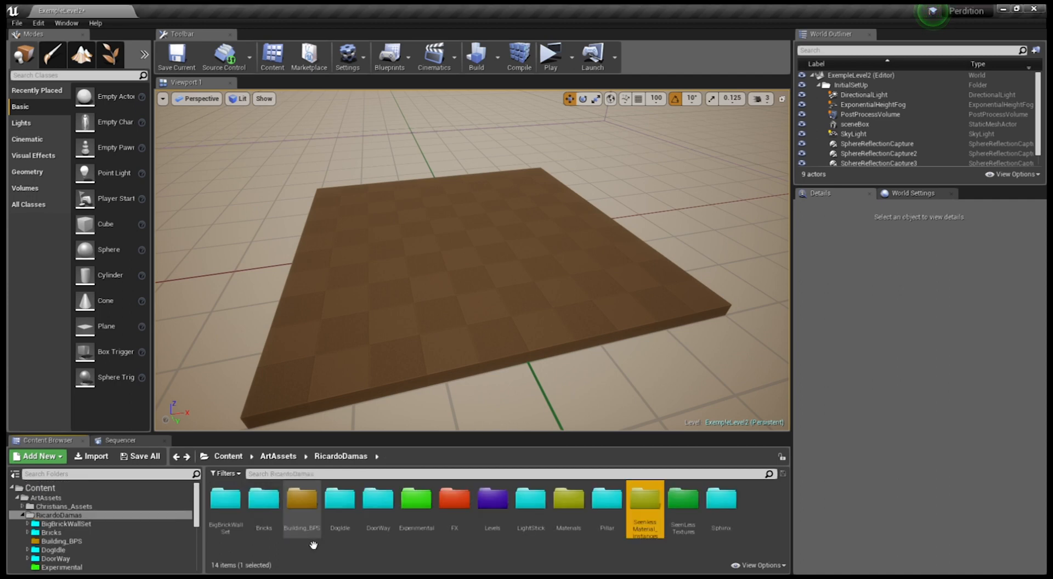
pyautogui.doubleClick(696, 528)
pyautogui.doubleClick(263, 499)
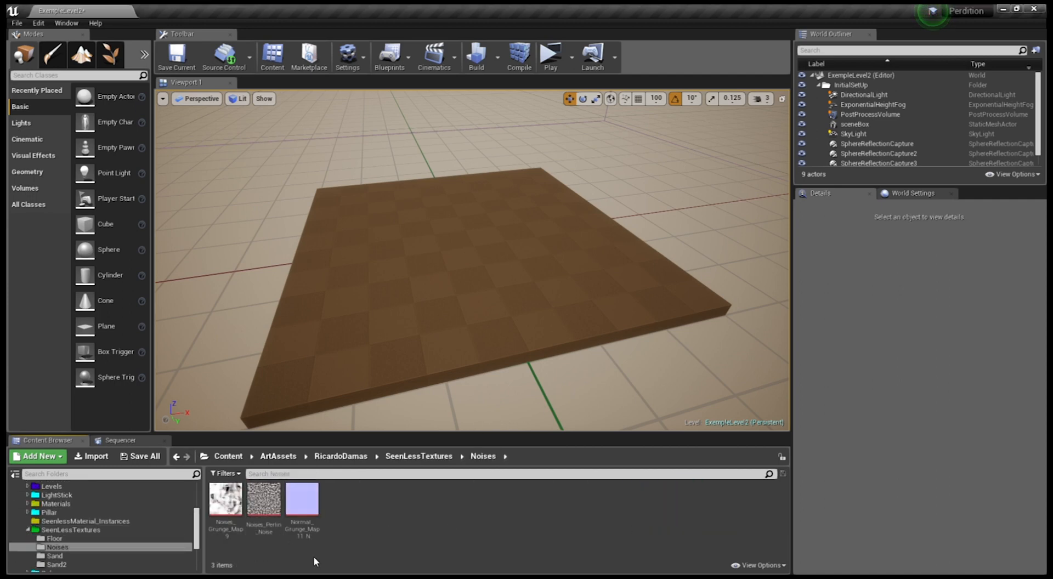
pyautogui.hotkey('alt', 'Left')
pyautogui.doubleClick(318, 520)
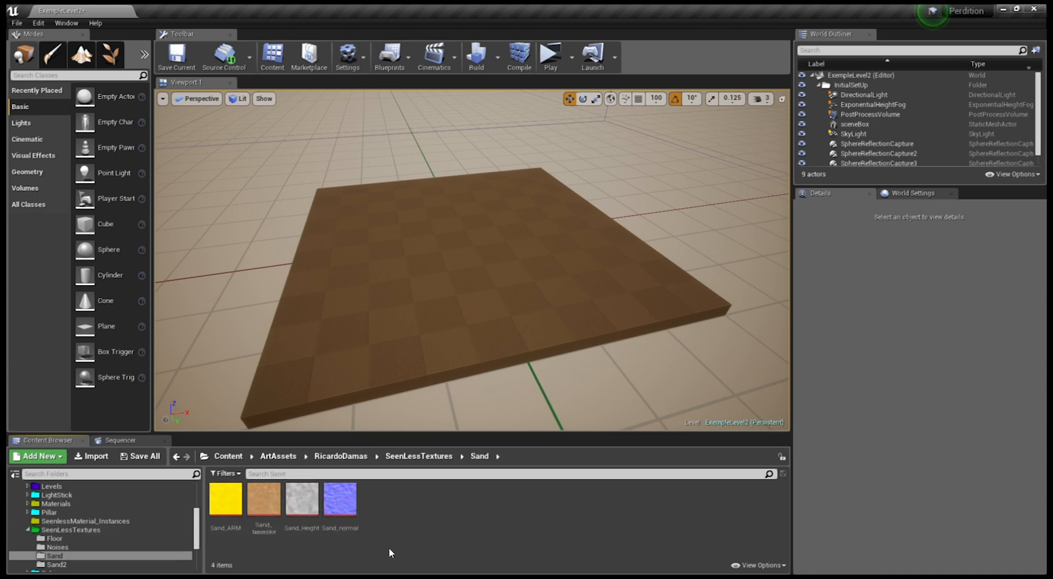
# - Examine the Sand_ARM, Sand_basecolor, Sand_Height and Sand_normal textures in turn
pyautogui.click(234, 517)
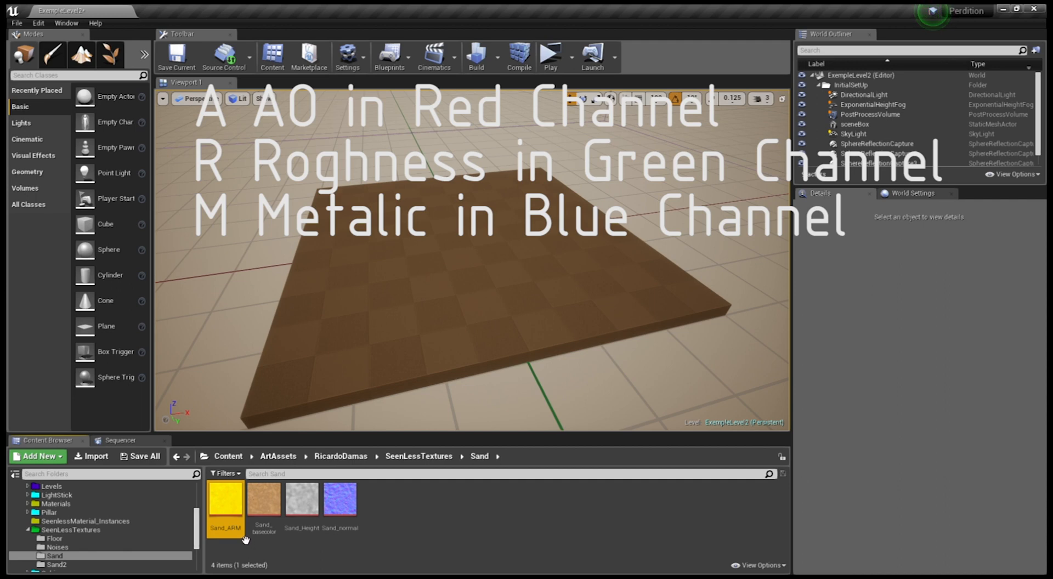
pyautogui.click(264, 534)
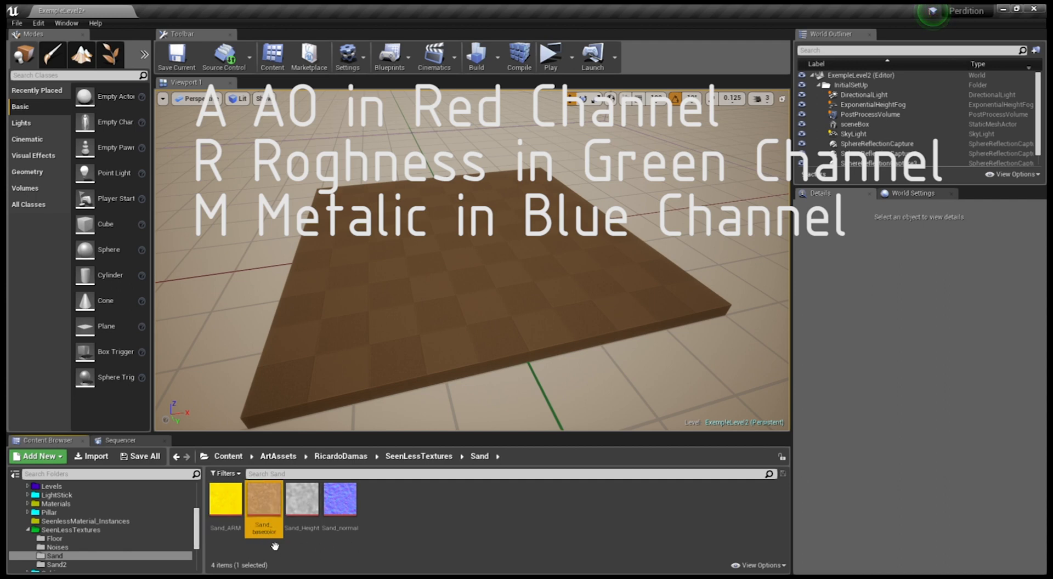
pyautogui.click(302, 521)
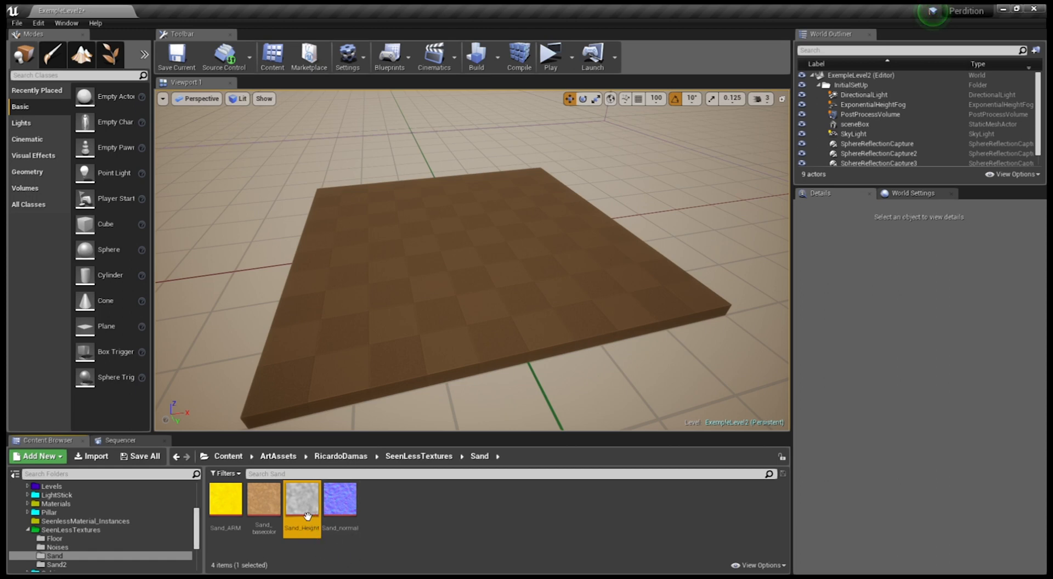
pyautogui.click(340, 515)
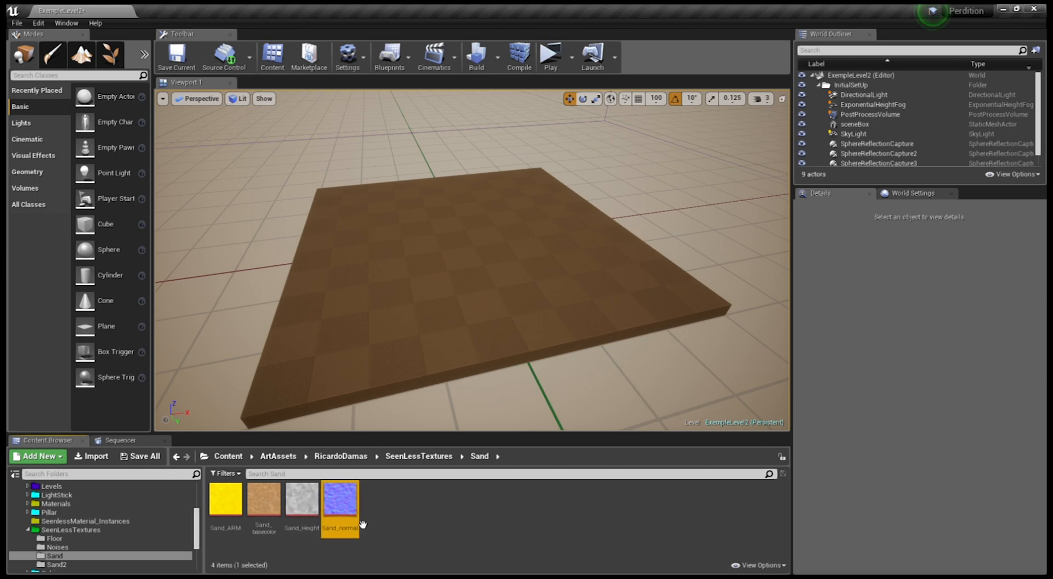
# - Review the contents of the Sand, Noises, Floor and Sand2 folders inside SeenLessTextures
pyautogui.click(418, 456)
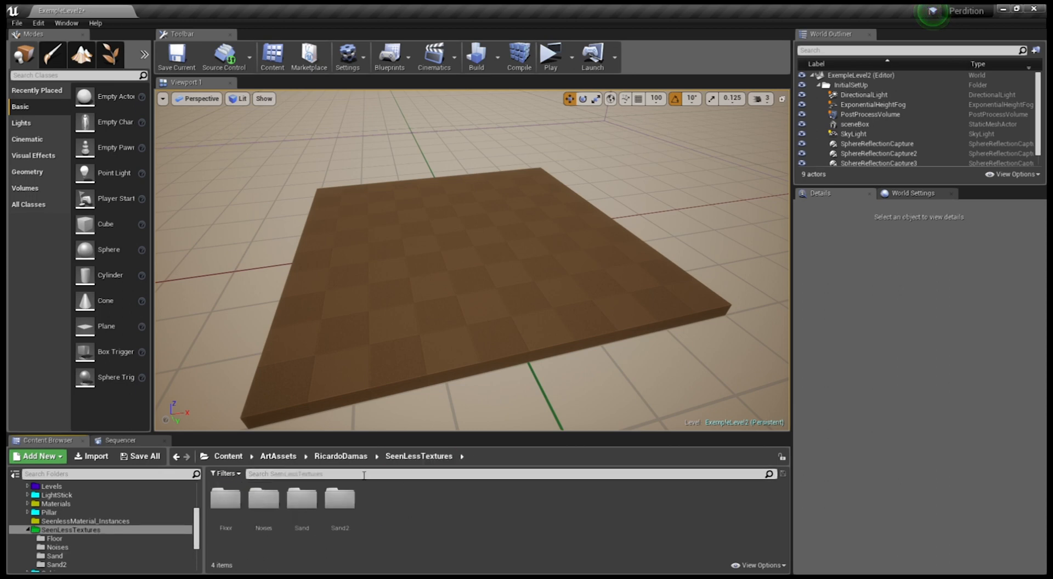
pyautogui.doubleClick(302, 499)
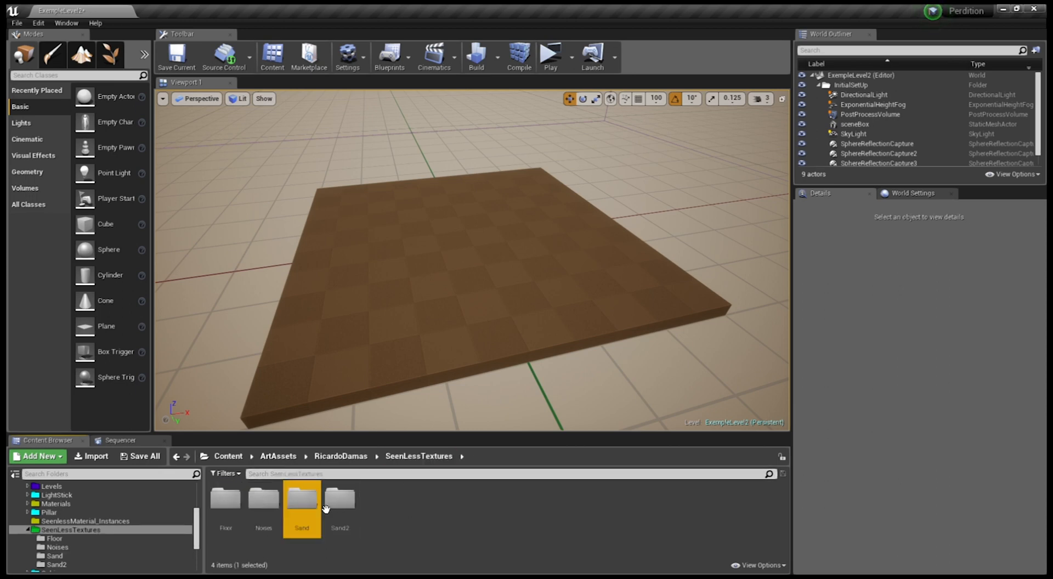
pyautogui.click(418, 456)
pyautogui.doubleClick(269, 518)
pyautogui.hotkey('alt', 'Left')
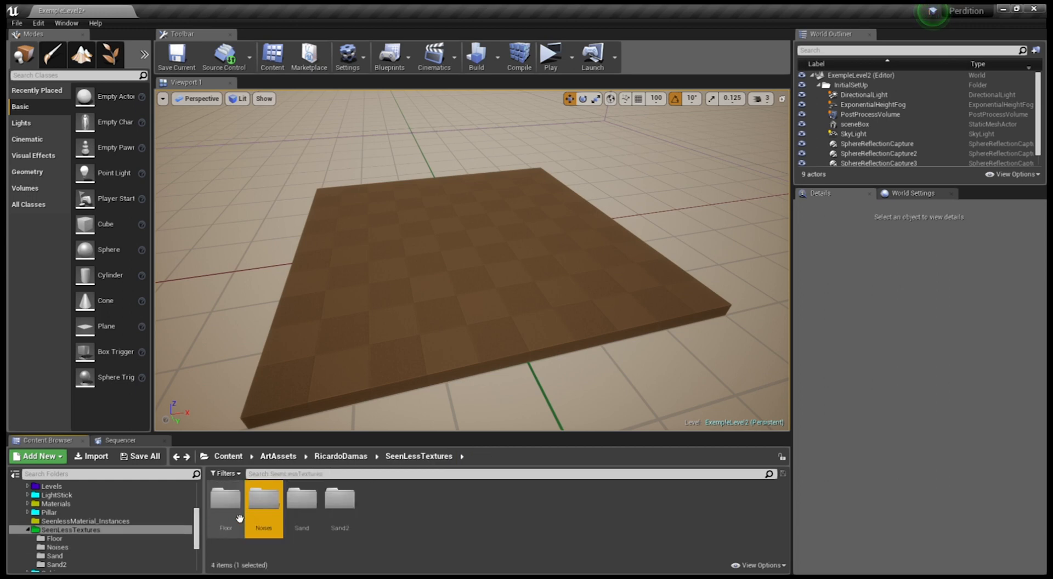
pyautogui.doubleClick(239, 518)
pyautogui.hotkey('alt', 'Left')
pyautogui.hotkey('alt', 'Left')
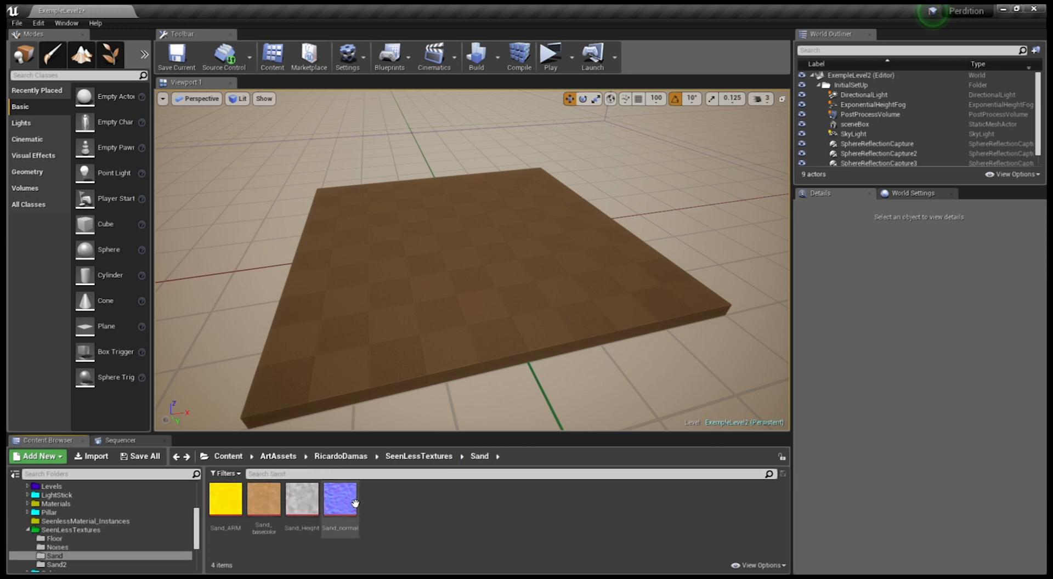
pyautogui.hotkey('alt', 'Left')
pyautogui.doubleClick(341, 519)
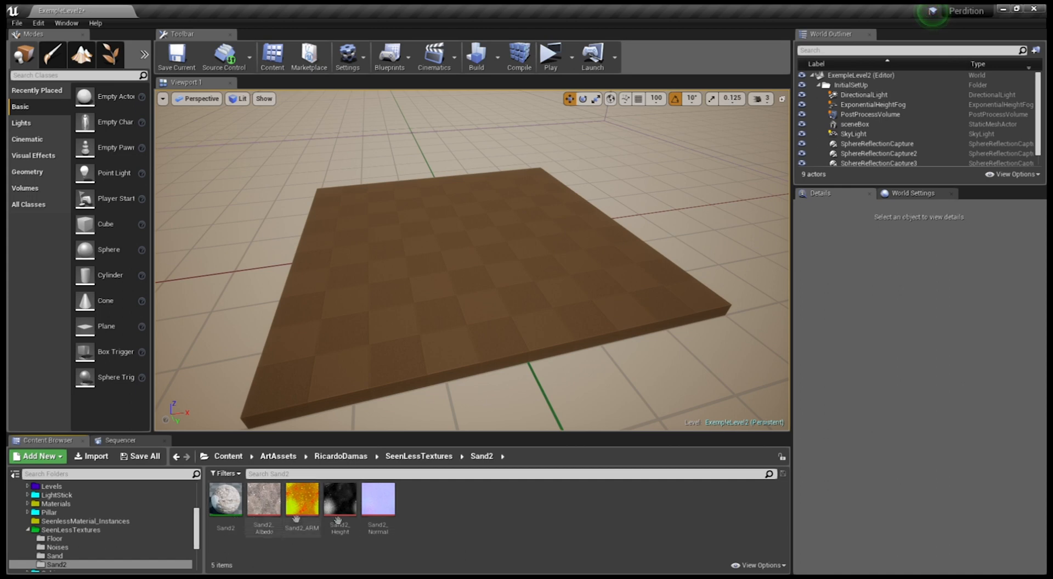
# - Return to the SeenlessMaterial_Instances folder and create a material instance named SeelessSand2_MI
pyautogui.hotkey('alt', 'Left')
pyautogui.hotkey('alt', 'Left')
pyautogui.hotkey('alt', 'Left')
pyautogui.hotkey('alt', 'Left')
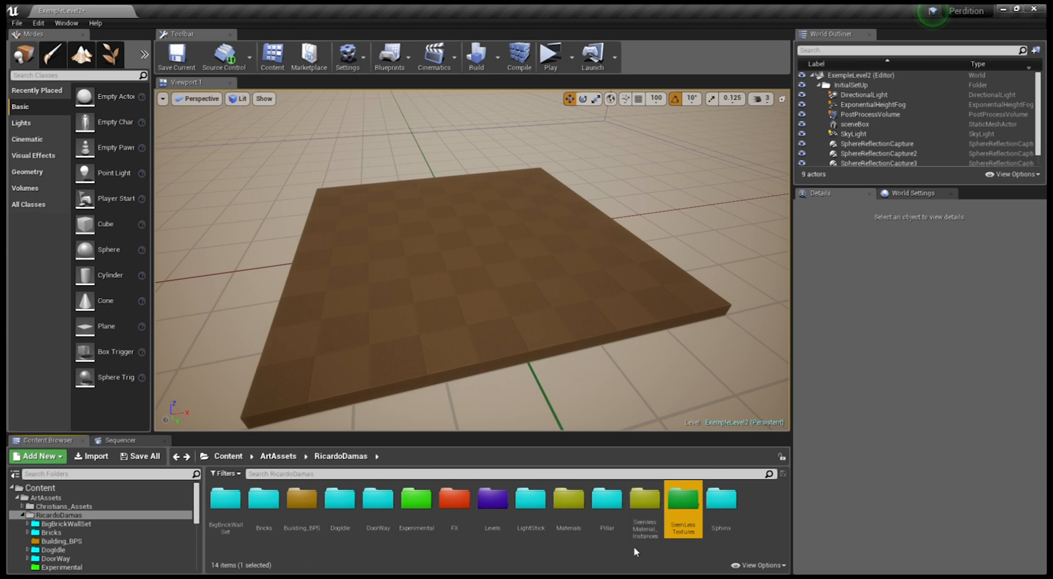
pyautogui.doubleClick(651, 535)
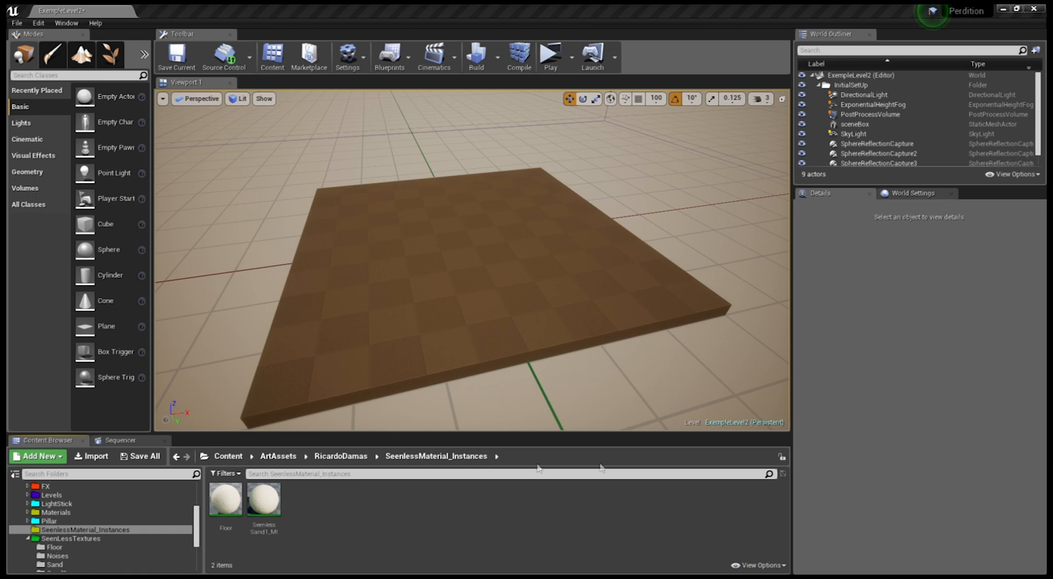
pyautogui.click(722, 474)
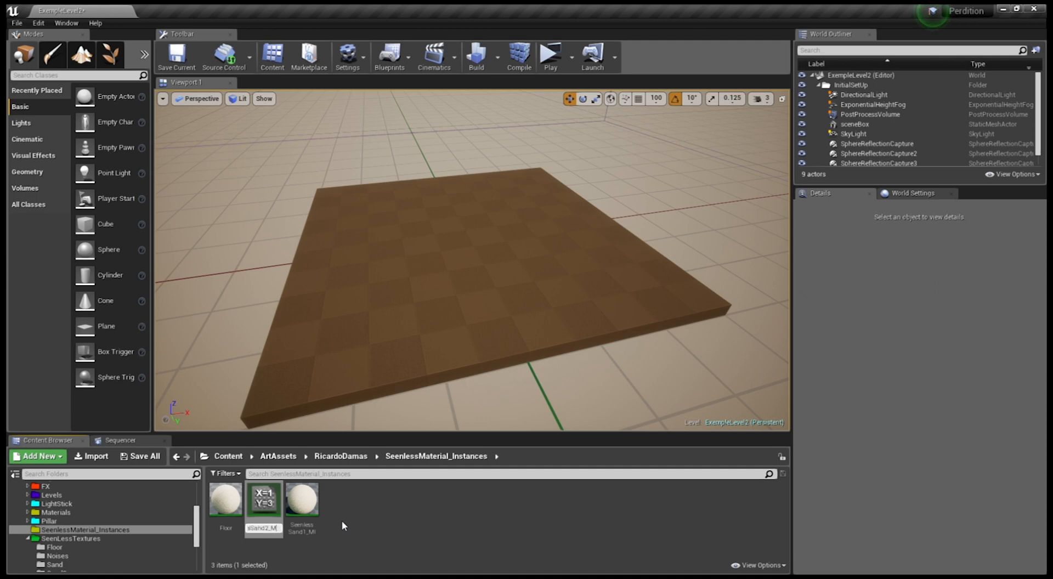
pyautogui.click(278, 515)
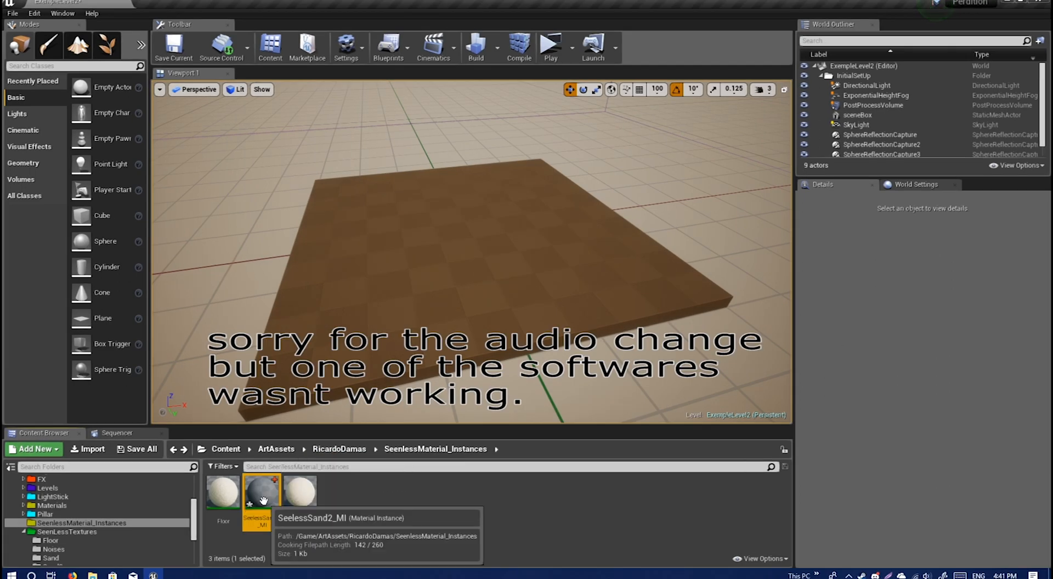
# - Open the SeelessSand2_MI material instance and set its parent to Master_M
pyautogui.doubleClick(262, 495)
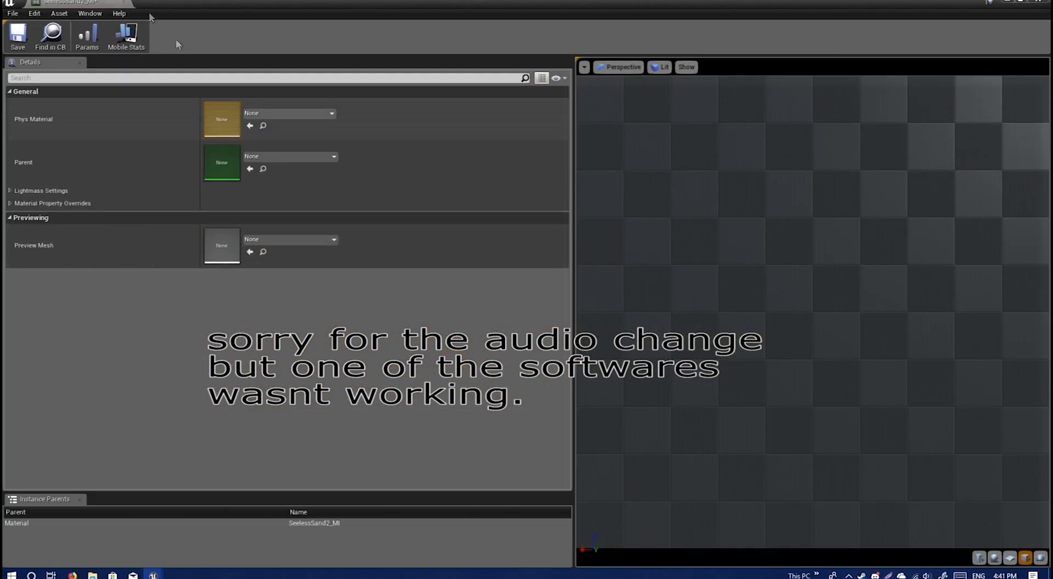
pyautogui.click(291, 156)
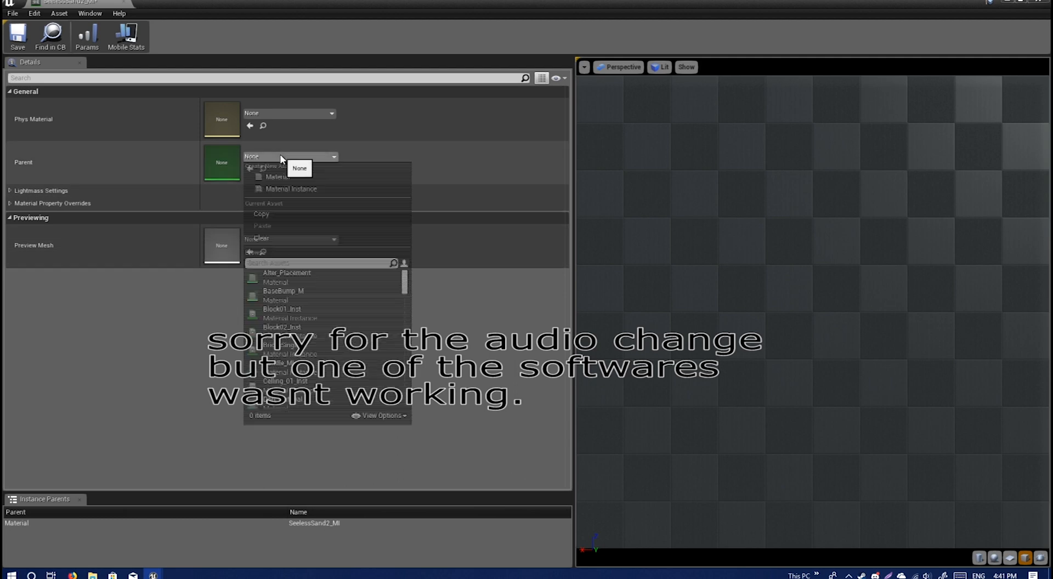
pyautogui.write('master')
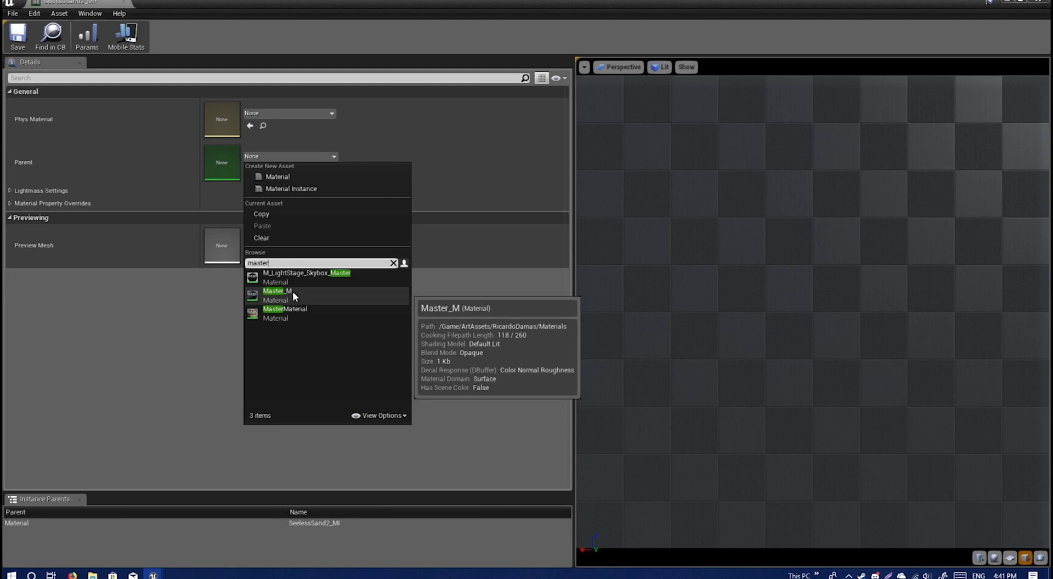
pyautogui.click(292, 291)
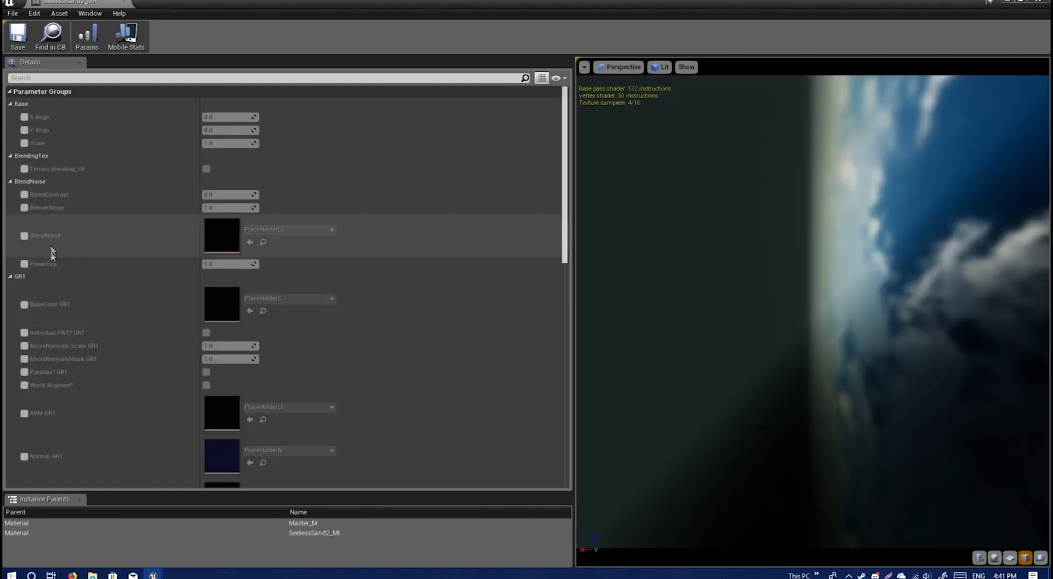
# - Collapse the Base, BlendingTex and BlendNoise groups and enable the BaseColor, ARM and Normal texture overrides in GR1
pyautogui.click(10, 104)
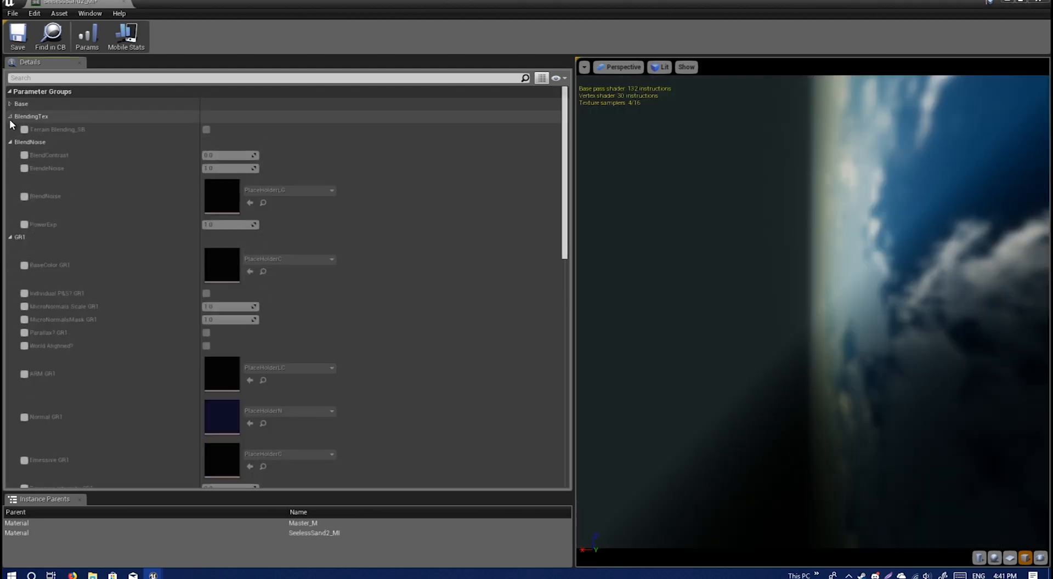
pyautogui.click(10, 117)
pyautogui.click(10, 129)
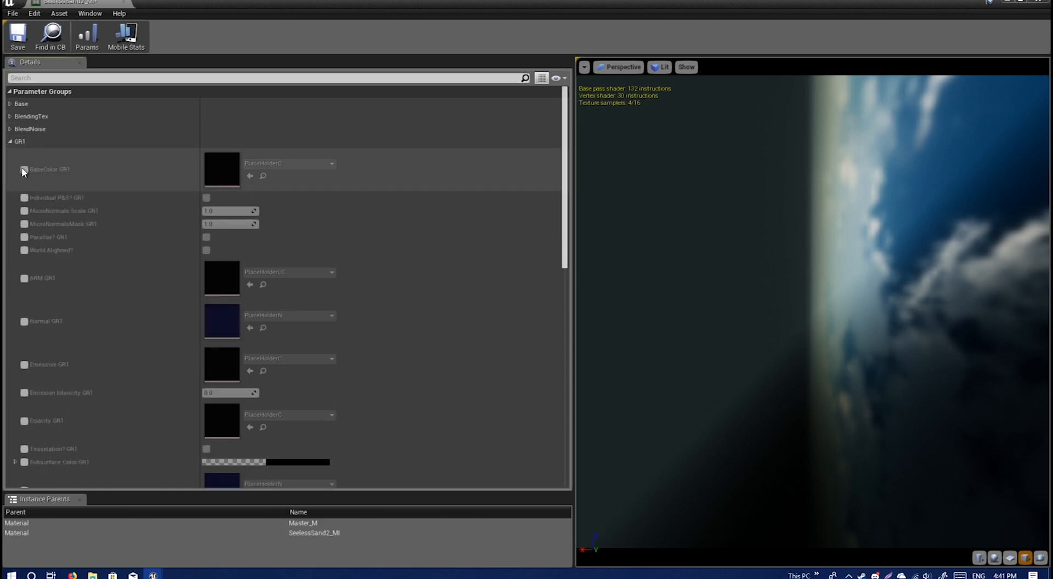
pyautogui.click(24, 170)
pyautogui.click(24, 322)
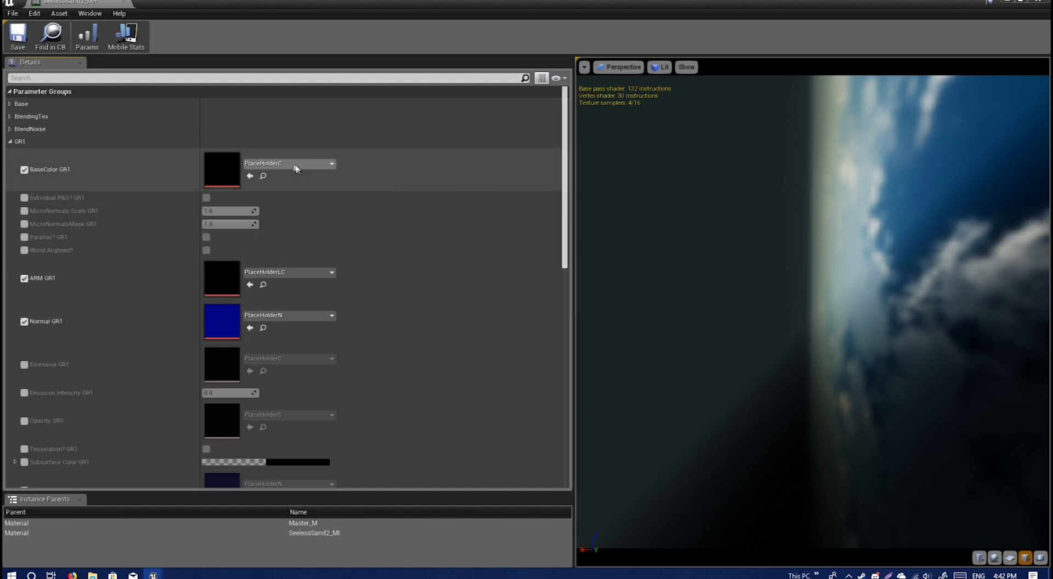
# - Shrink the material instance editor into a floating window and open the Sand folder inside SeenLessTextures
pyautogui.moveTo(363, 4); pyautogui.dragTo(751, 75)
pyautogui.click(332, 450)
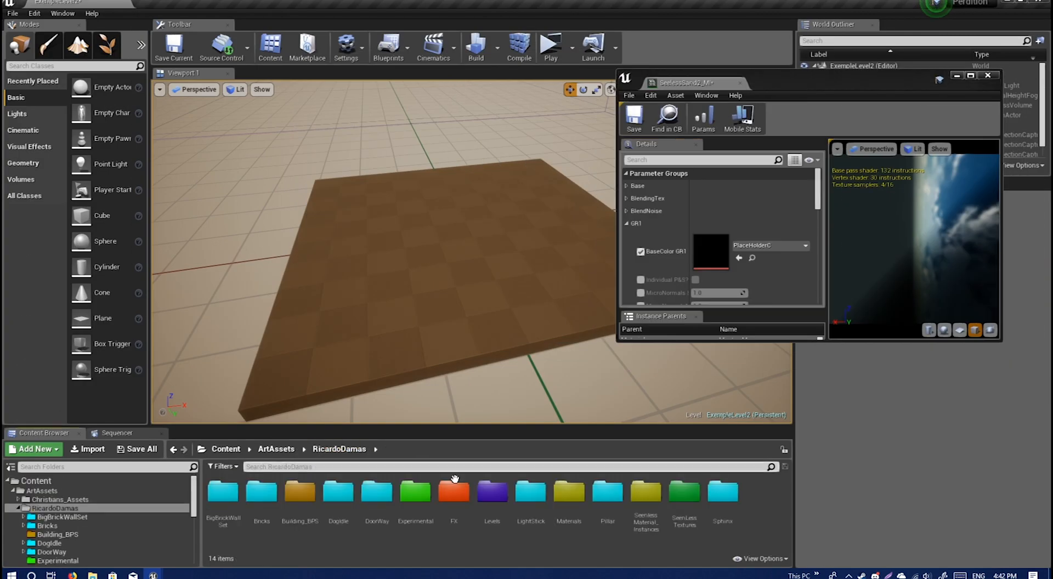
pyautogui.rightClick(683, 502)
pyautogui.click(685, 494)
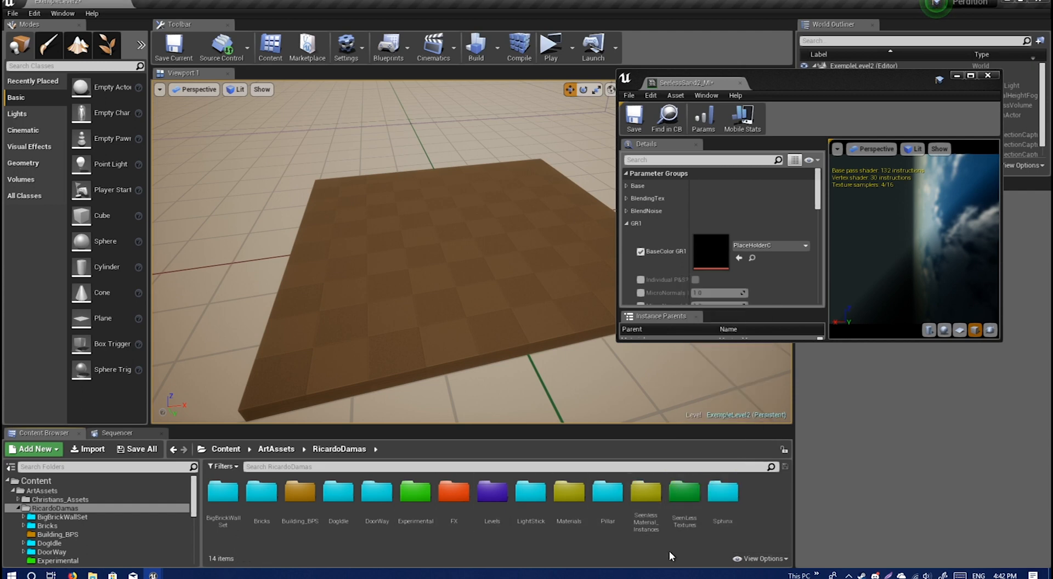
pyautogui.doubleClick(685, 493)
pyautogui.doubleClick(337, 491)
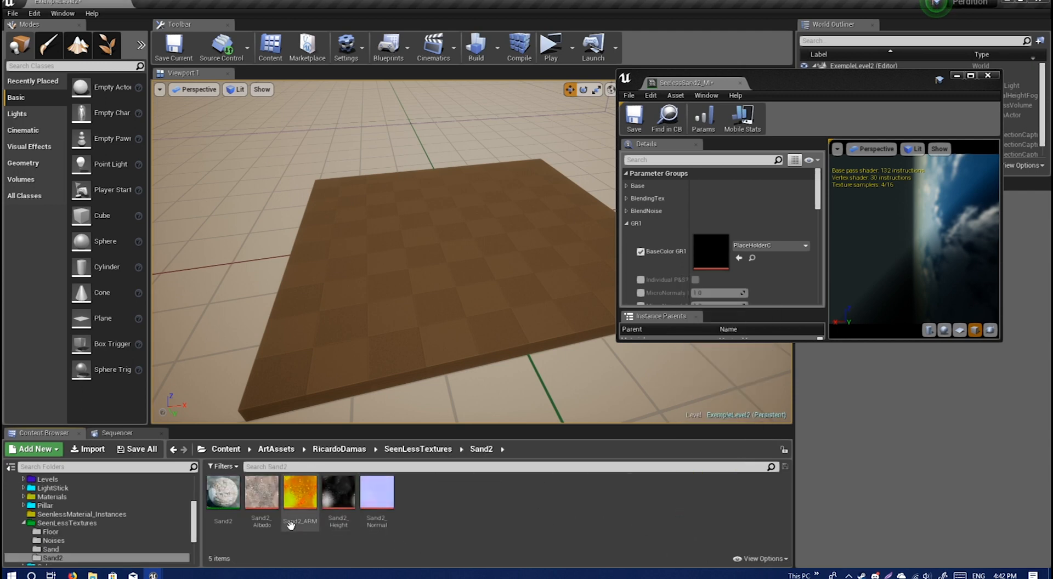
pyautogui.hotkey('alt', 'Left')
pyautogui.doubleClick(304, 503)
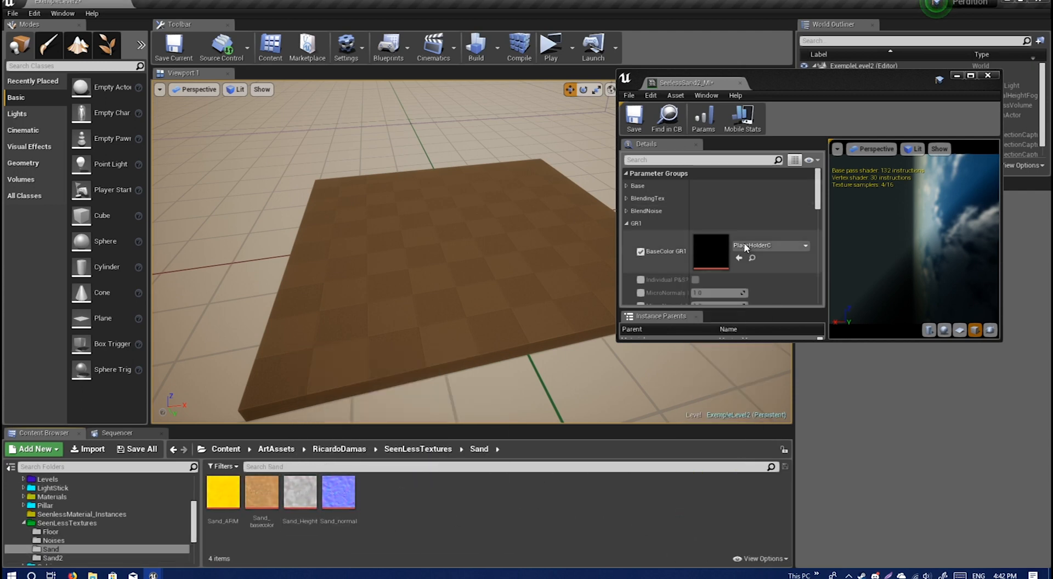
# - Assign Sand_basecolor to BaseColor GR1, Sand_normal to Normal GR1 and Sand_ARM to ARM GR1
pyautogui.moveTo(784, 341); pyautogui.dragTo(795, 513)
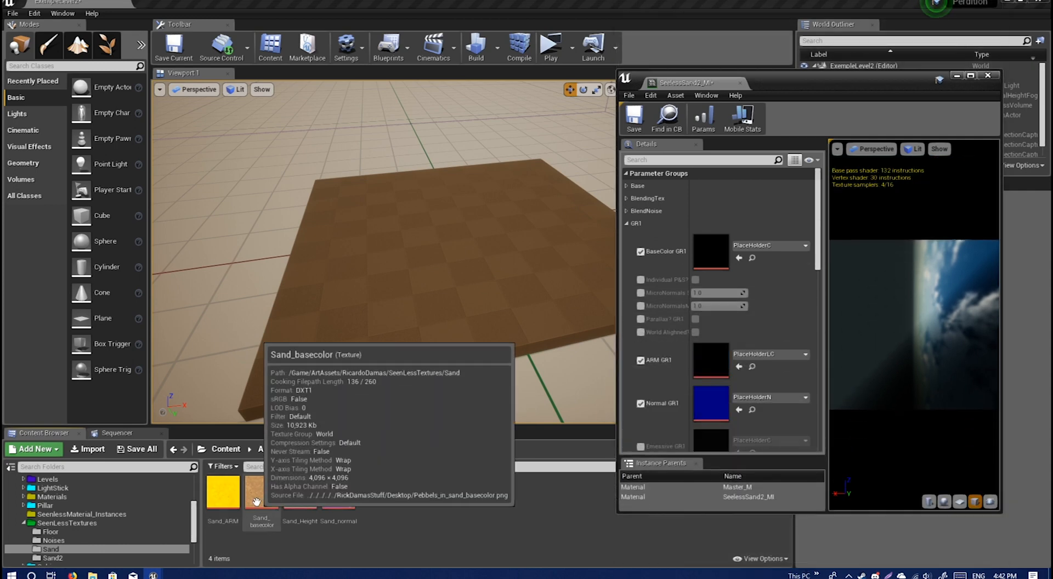
pyautogui.moveTo(261, 492); pyautogui.dragTo(711, 251)
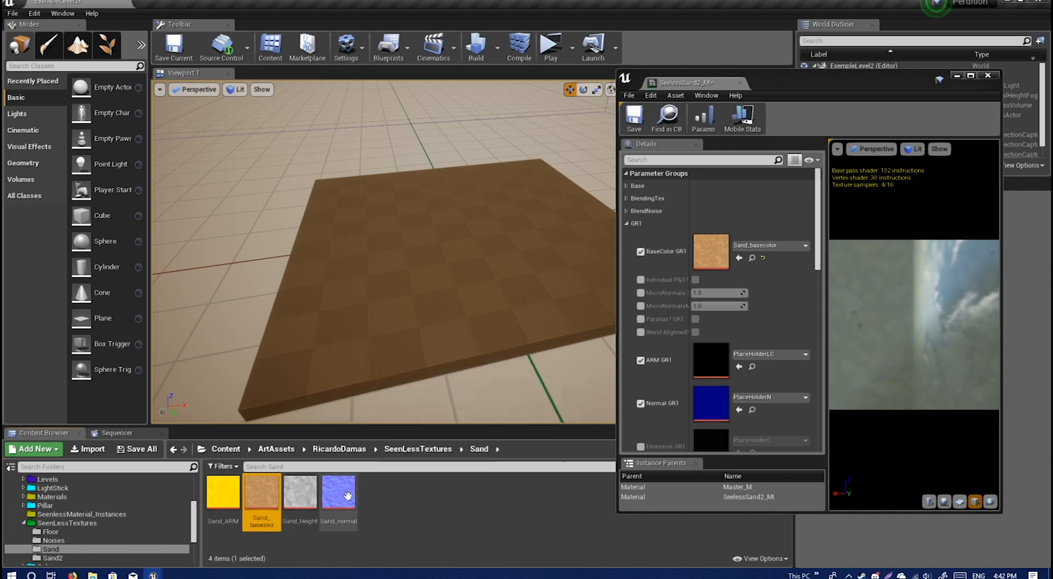
pyautogui.moveTo(339, 492); pyautogui.dragTo(722, 412)
pyautogui.moveTo(223, 492); pyautogui.dragTo(711, 360)
# - Open the Sand_ARM texture, turn off its sRGB option and save it
pyautogui.doubleClick(223, 492)
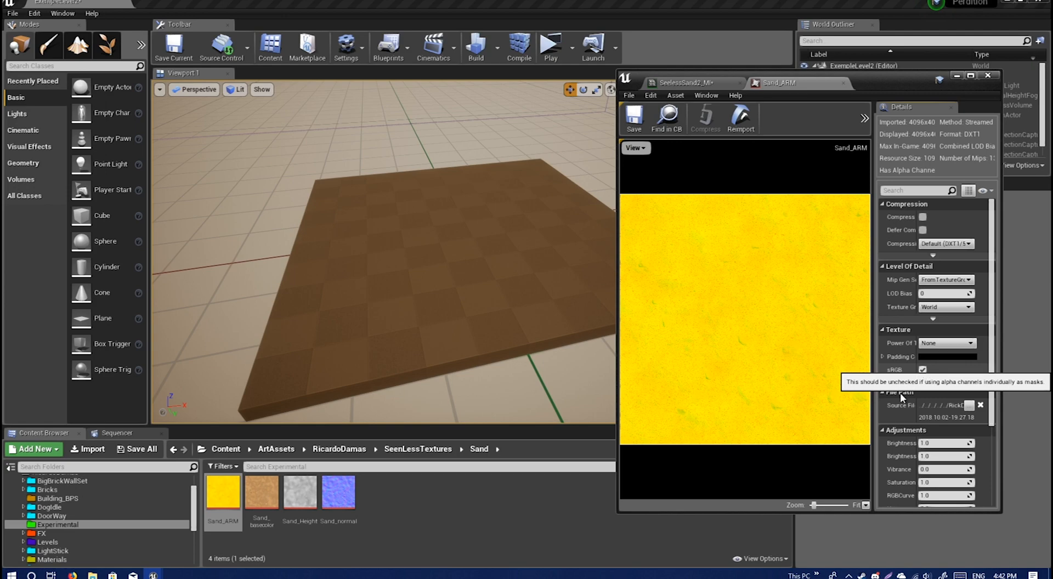
pyautogui.click(635, 124)
pyautogui.moveTo(228, 496)
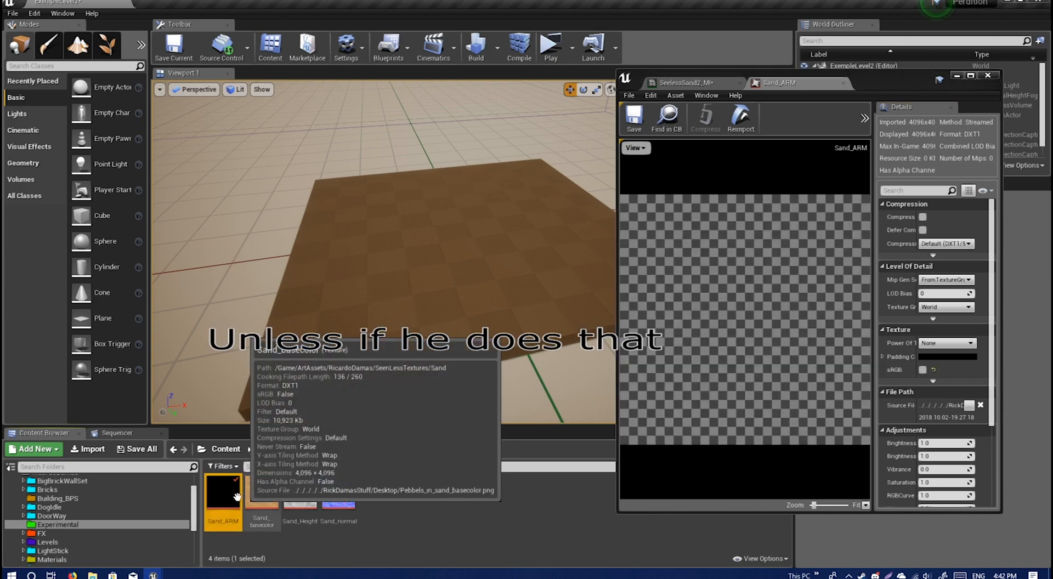
pyautogui.click(634, 150)
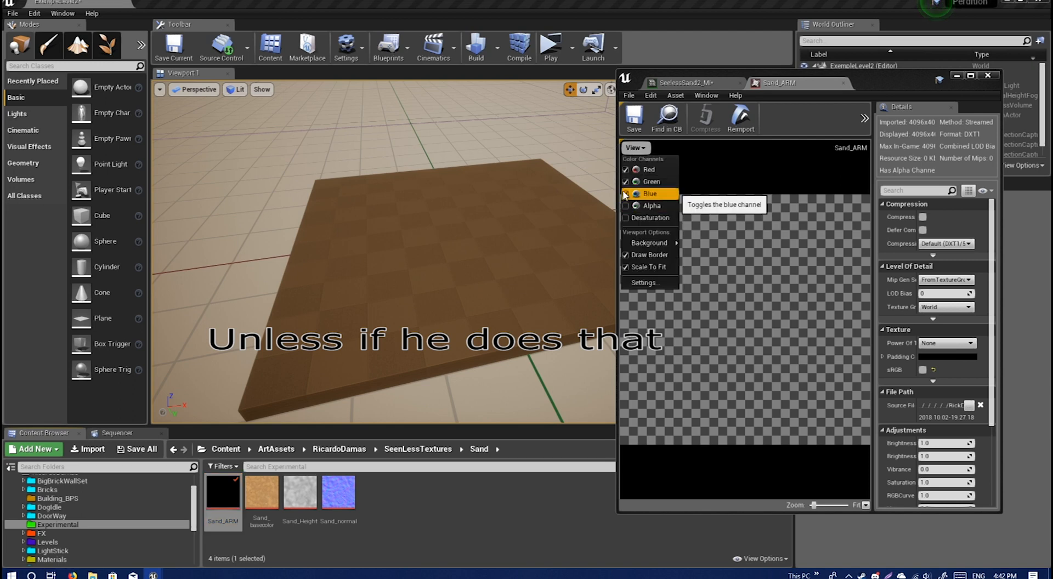
pyautogui.click(950, 280)
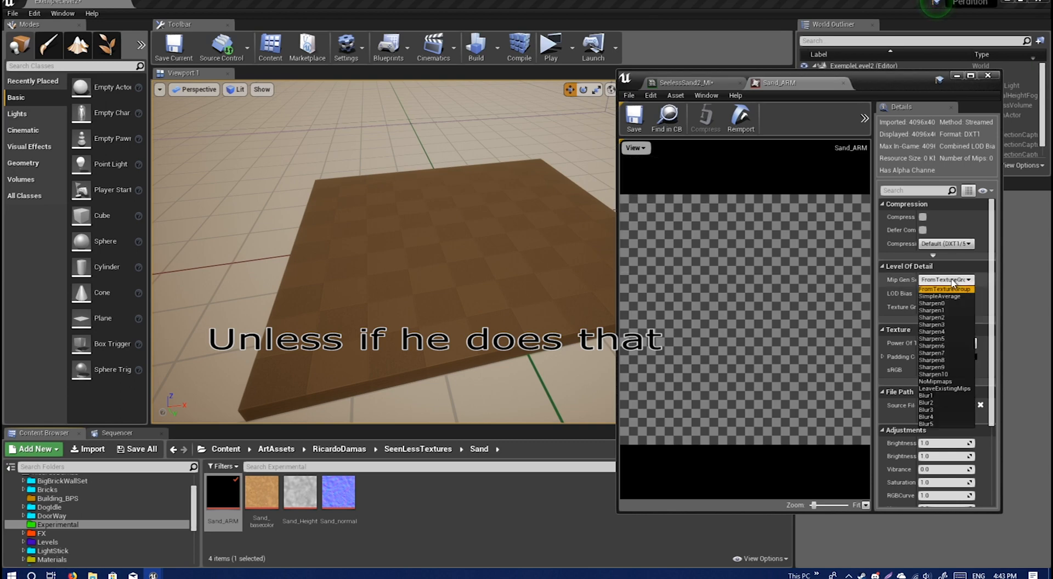
pyautogui.click(953, 282)
# - Maximize the Sand_ARM texture editor, turn sRGB back on, save the texture and close it
pyautogui.click(969, 79)
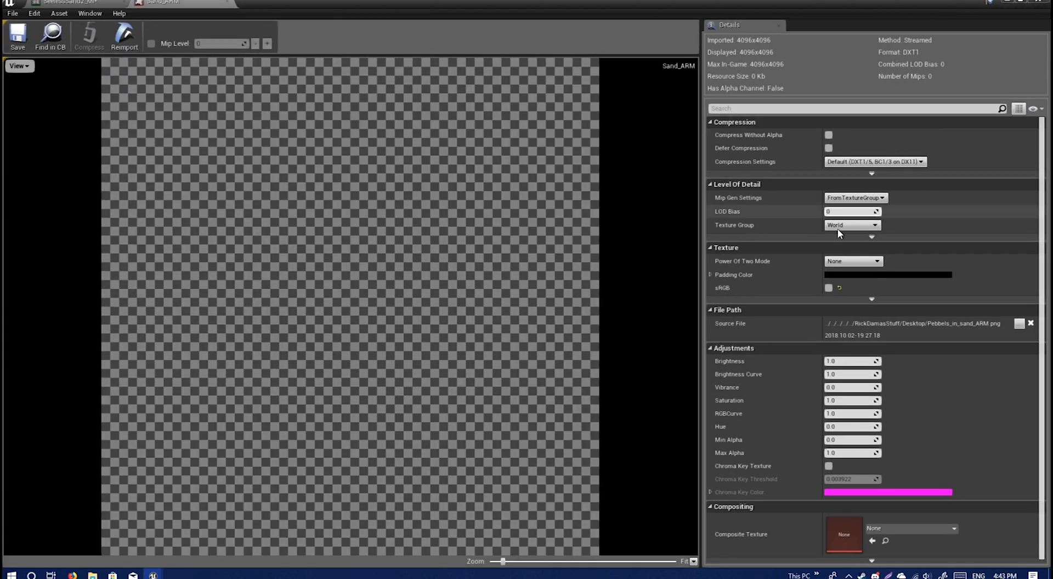
pyautogui.click(852, 261)
pyautogui.click(852, 262)
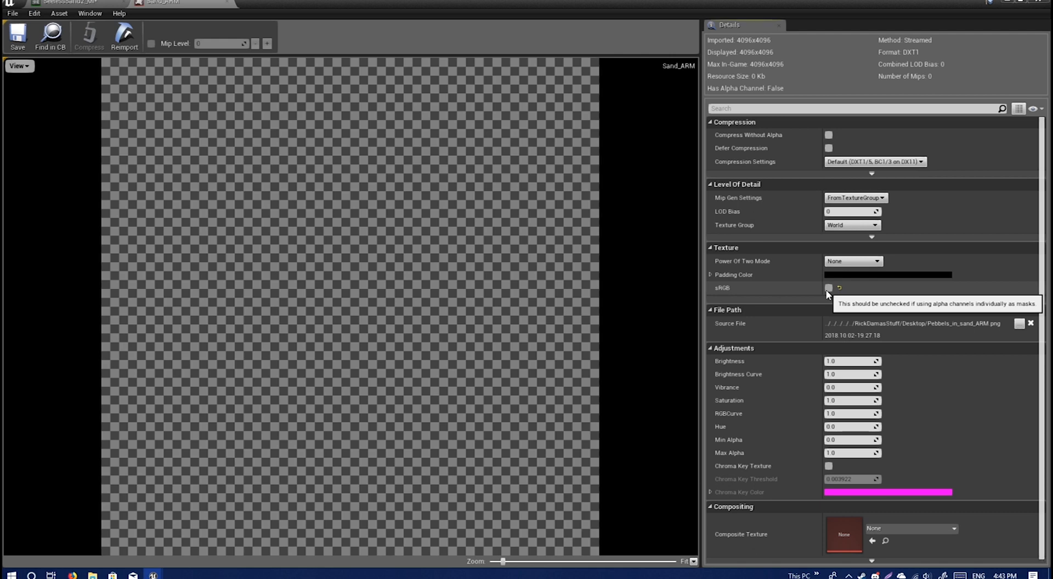
pyautogui.click(827, 289)
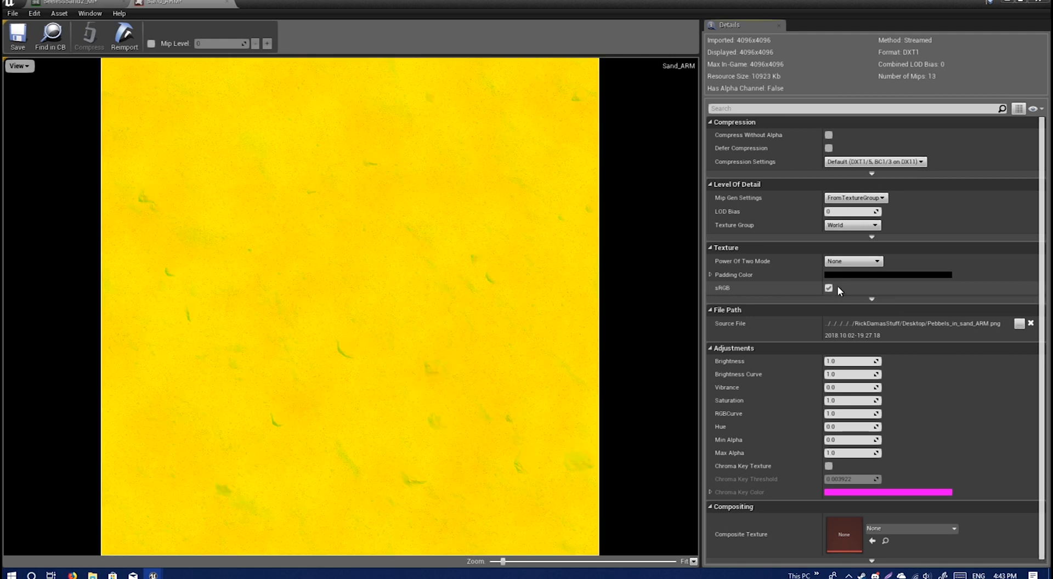
pyautogui.click(12, 37)
pyautogui.click(228, 2)
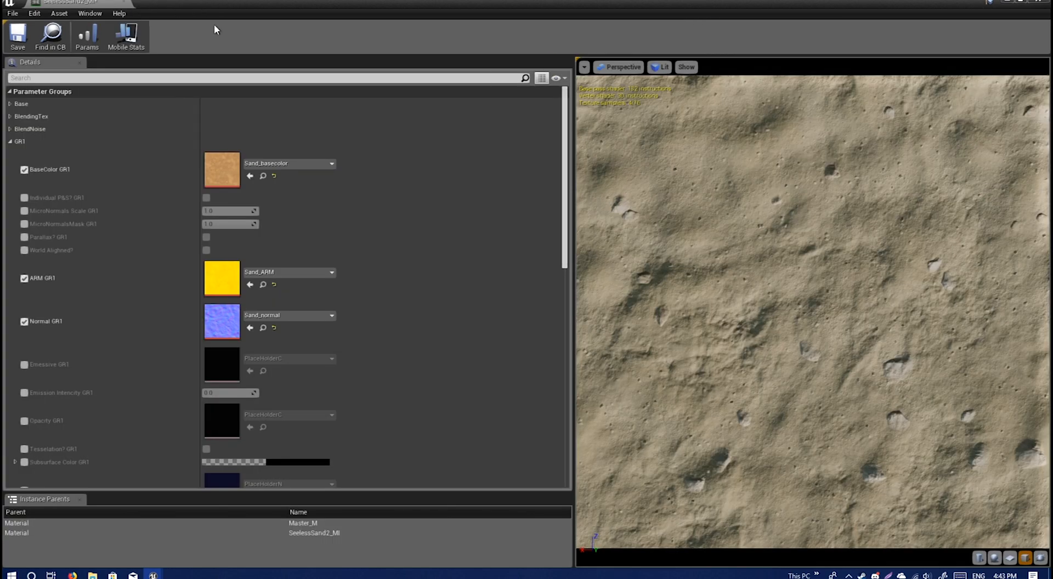
# - Preview the sand material on the plane, sphere and cylinder meshes, ending on the plane
pyautogui.scroll(-3, 801, 292)
pyautogui.moveTo(807, 311)
pyautogui.mouseDown()
pyautogui.moveTo(741, 373)
pyautogui.moveTo(778, 384)
pyautogui.moveTo(806, 311)
pyautogui.mouseUp()
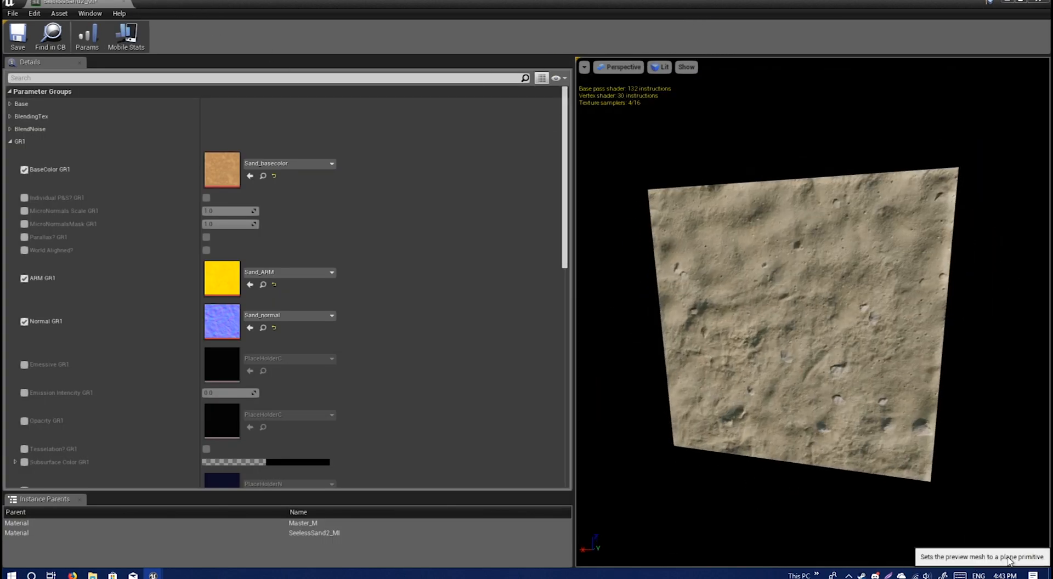
pyautogui.click(994, 558)
pyautogui.moveTo(859, 444)
pyautogui.mouseDown()
pyautogui.moveTo(859, 384)
pyautogui.moveTo(806, 417)
pyautogui.moveTo(859, 444)
pyautogui.mouseUp()
pyautogui.click(980, 557)
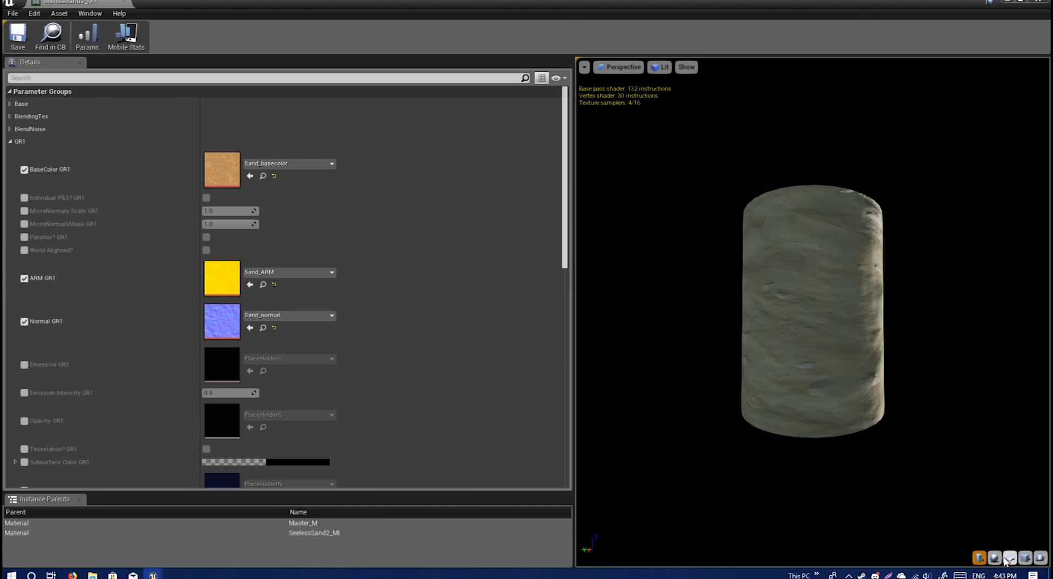
pyautogui.click(1009, 557)
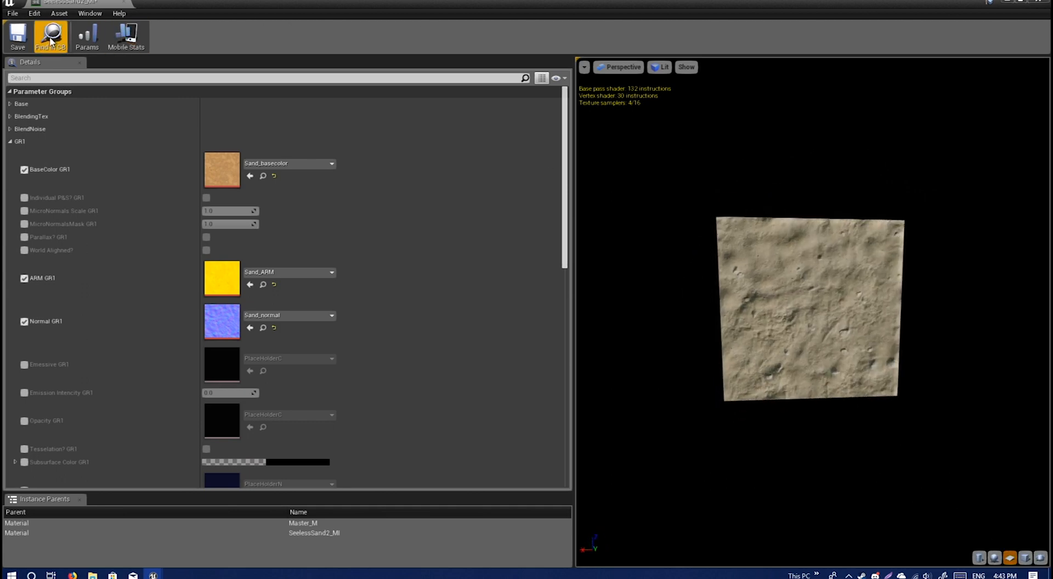
# - Save the material instance and float its editor window aside, with the artist's main asset folder open in the content browser
pyautogui.hotkey('ctrl', 's')
pyautogui.moveTo(194, 4); pyautogui.dragTo(670, 245)
pyautogui.click(417, 449)
pyautogui.click(339, 449)
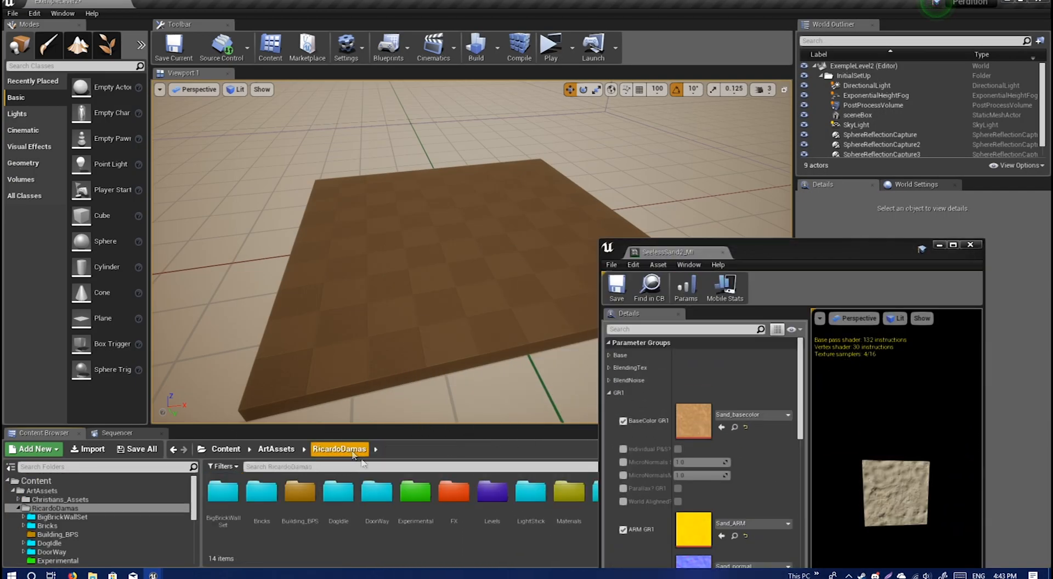
pyautogui.moveTo(768, 251); pyautogui.dragTo(914, 56)
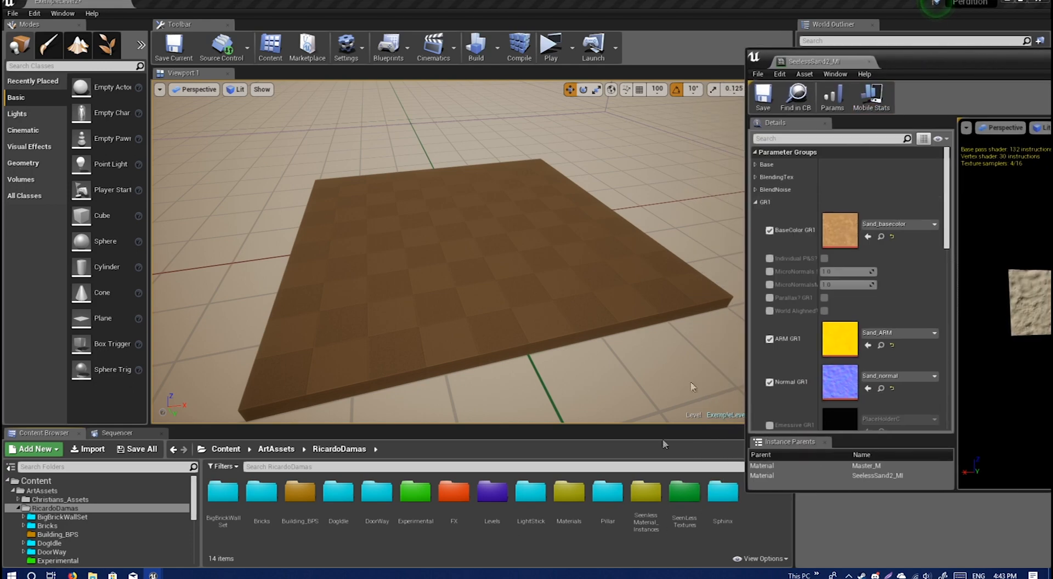
# - Open the SeenlessMaterial_Instances folder and apply SeelessSand2_MI to the slab in the level
pyautogui.doubleClick(645, 491)
pyautogui.moveTo(262, 493); pyautogui.dragTo(430, 276)
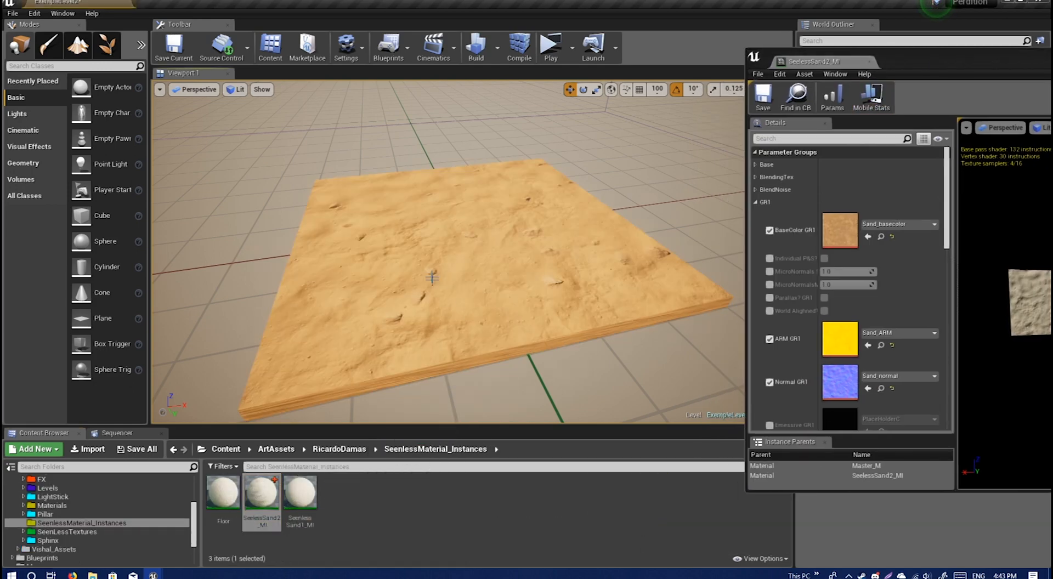
pyautogui.moveTo(485, 335); pyautogui.dragTo(477, 285, button='right')
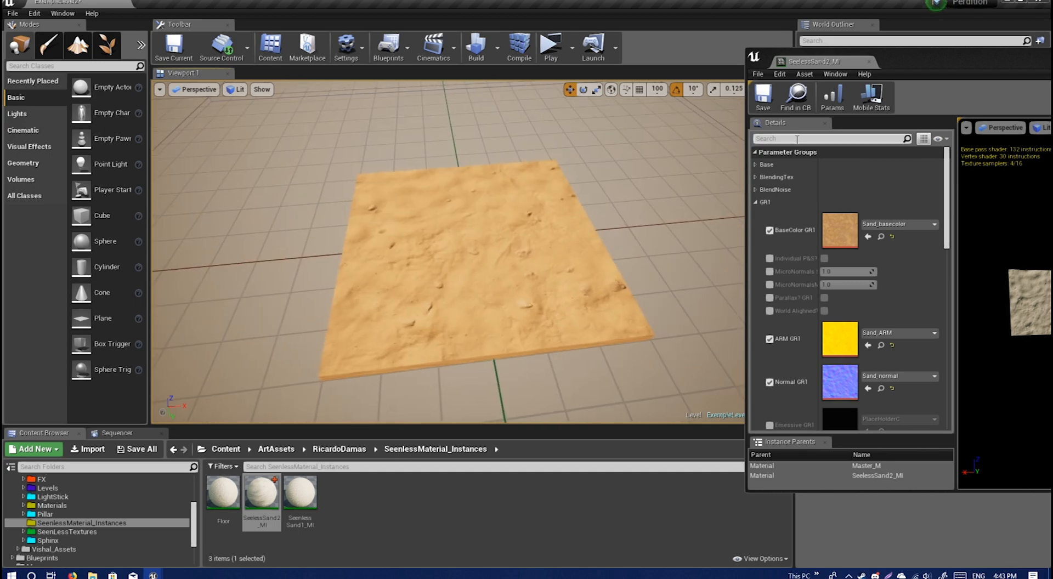
# - Maximize the material instance editor, collapse GR1 and enable the X Align, Y Align and Scale overrides in the Base group
pyautogui.doubleClick(945, 60)
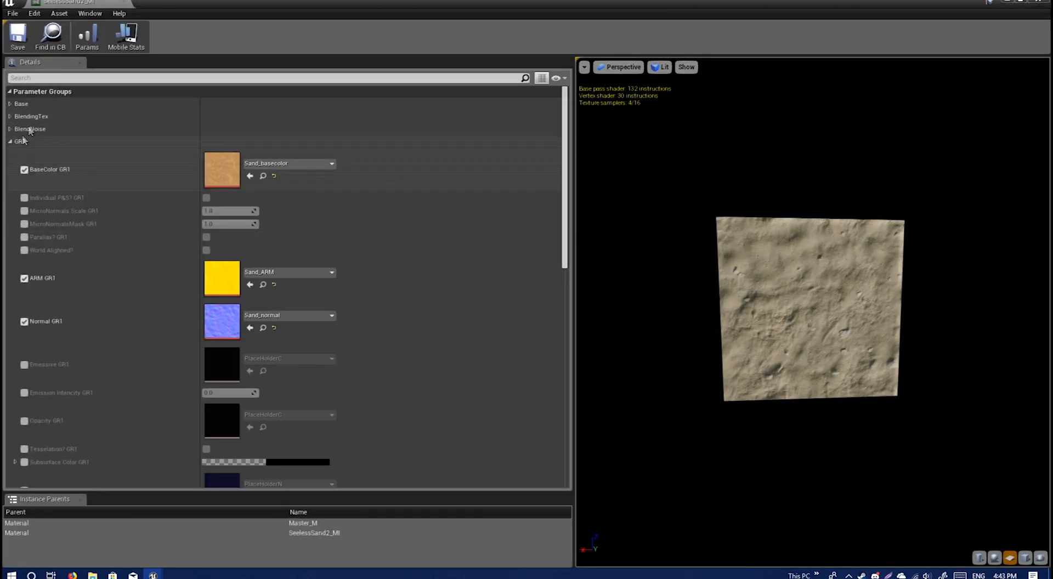
pyautogui.click(21, 141)
pyautogui.click(18, 104)
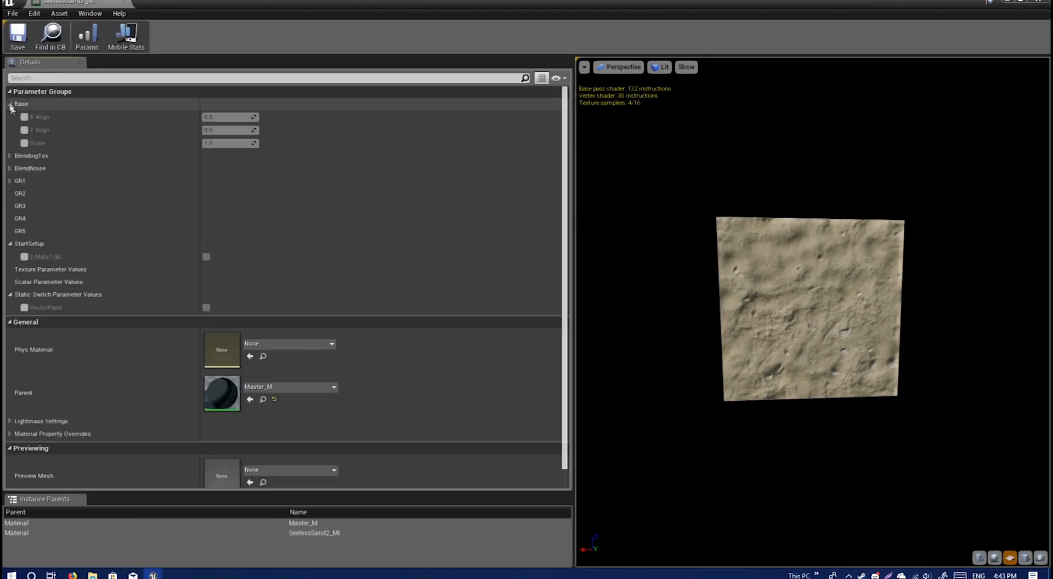
pyautogui.click(24, 130)
pyautogui.click(24, 143)
# - Float the material instance editor beside the slab and set X Align to 0.0 and Scale to 5 in the Base group
pyautogui.moveTo(264, 5); pyautogui.dragTo(796, 49)
pyautogui.moveTo(692, 164); pyautogui.dragTo(795, 191)
pyautogui.click(702, 165)
pyautogui.write('0.0')
pyautogui.click(690, 192)
pyautogui.write('5')
pyautogui.press('Return')
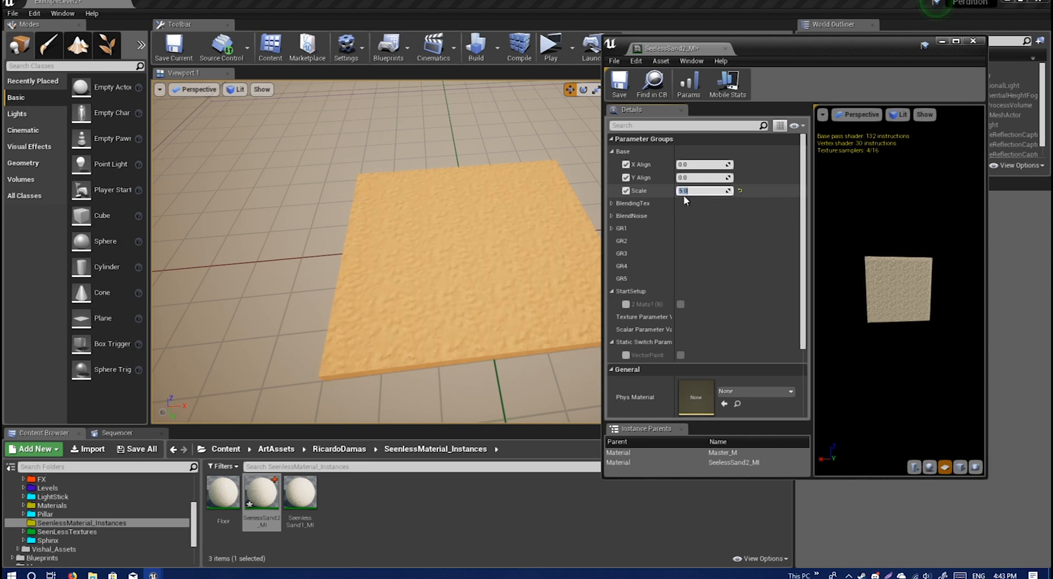
# - Inspect the sand tiling on the slab up close and collapse the Base parameter group
pyautogui.moveTo(405, 268); pyautogui.dragTo(456, 253, button='right')
pyautogui.press('w')
pyautogui.press('s')
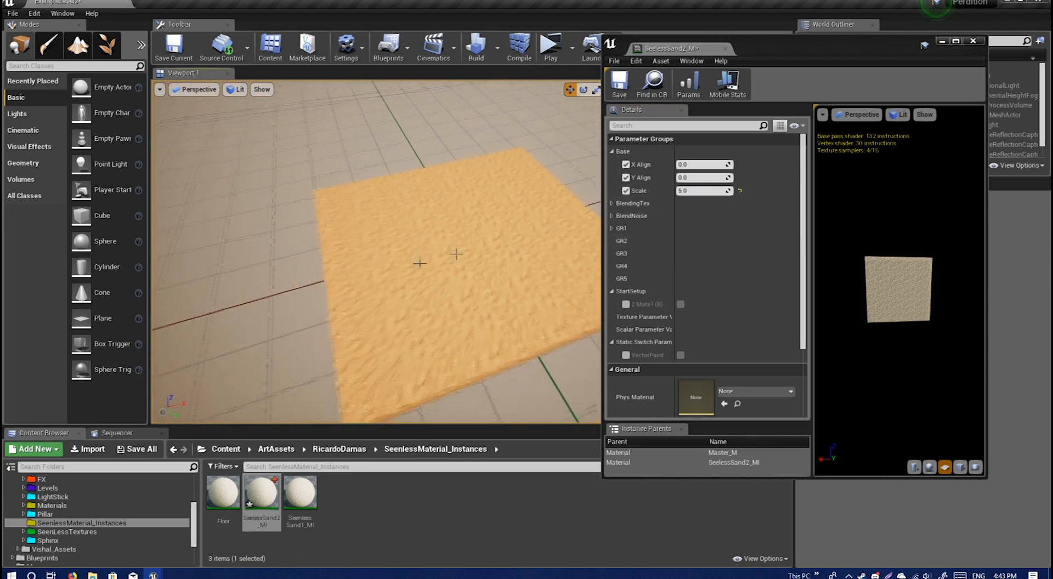
pyautogui.click(612, 152)
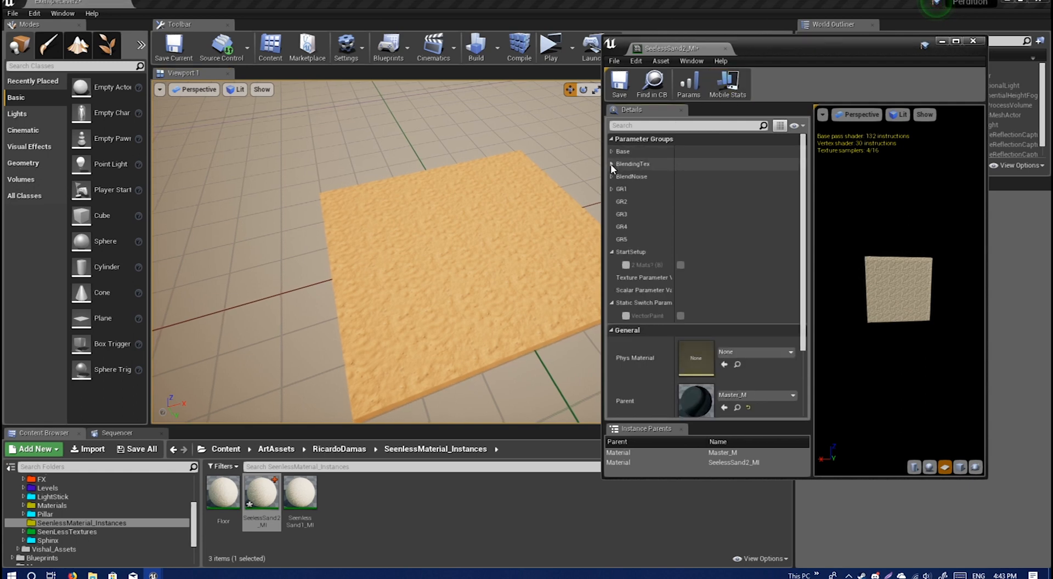
pyautogui.click(612, 152)
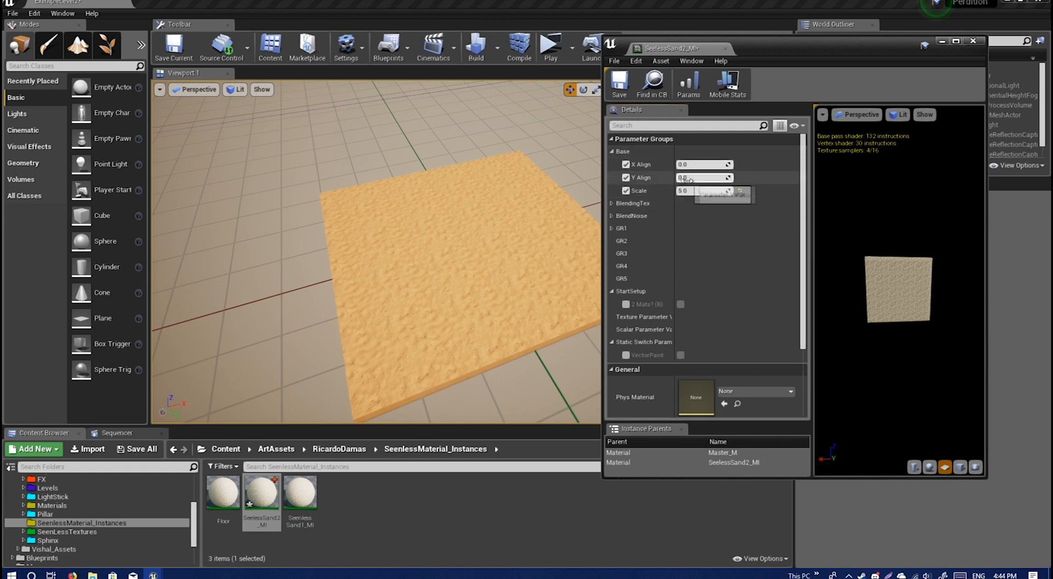
pyautogui.click(612, 152)
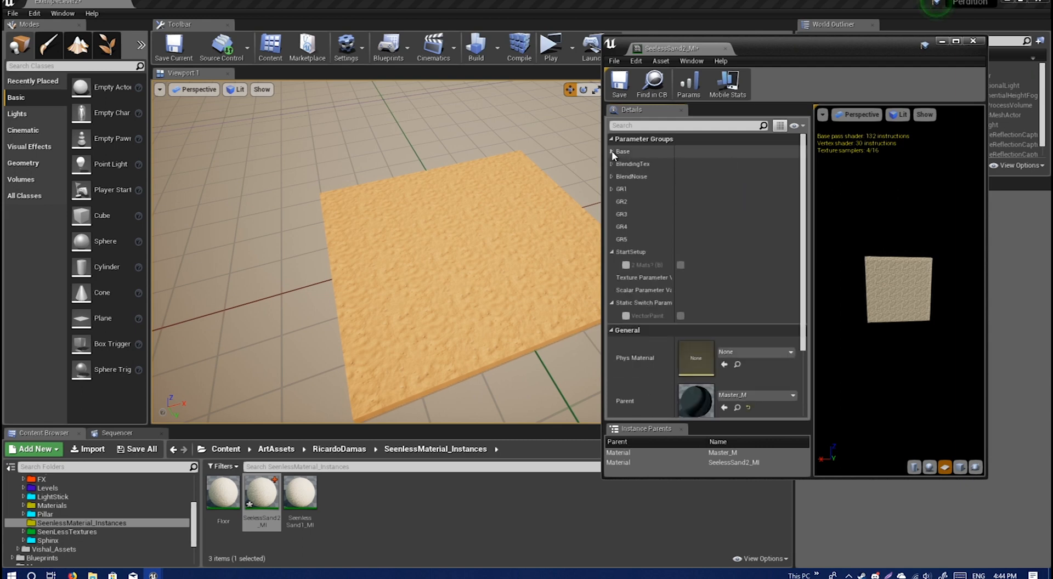
pyautogui.scroll(3, 679, 277)
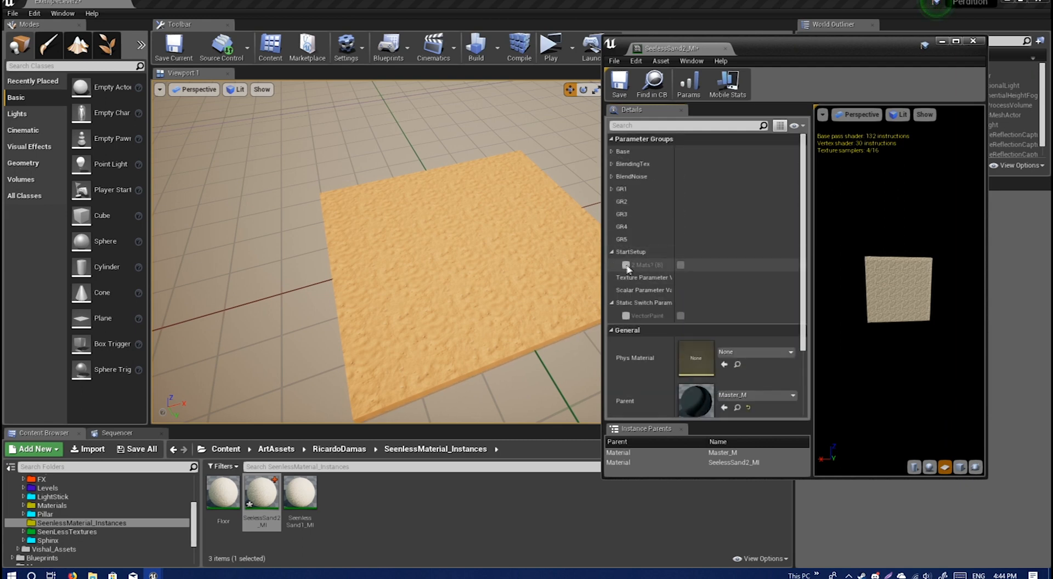
# - Turn on the 2 Mats? (B) switch and enable the BaseColor, ARM and Normal texture overrides in GR2
pyautogui.click(680, 265)
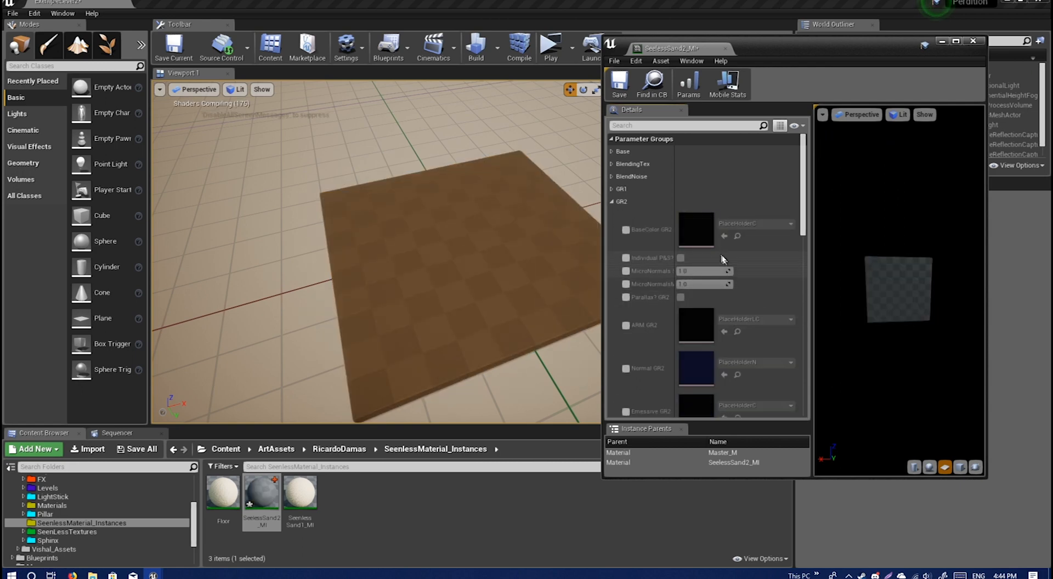
pyautogui.click(623, 202)
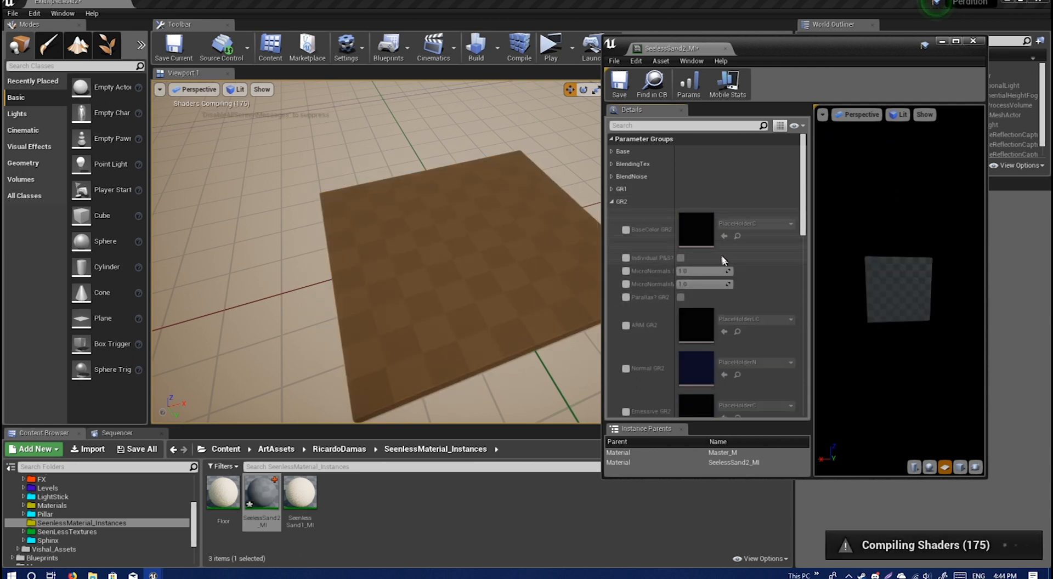
pyautogui.click(625, 230)
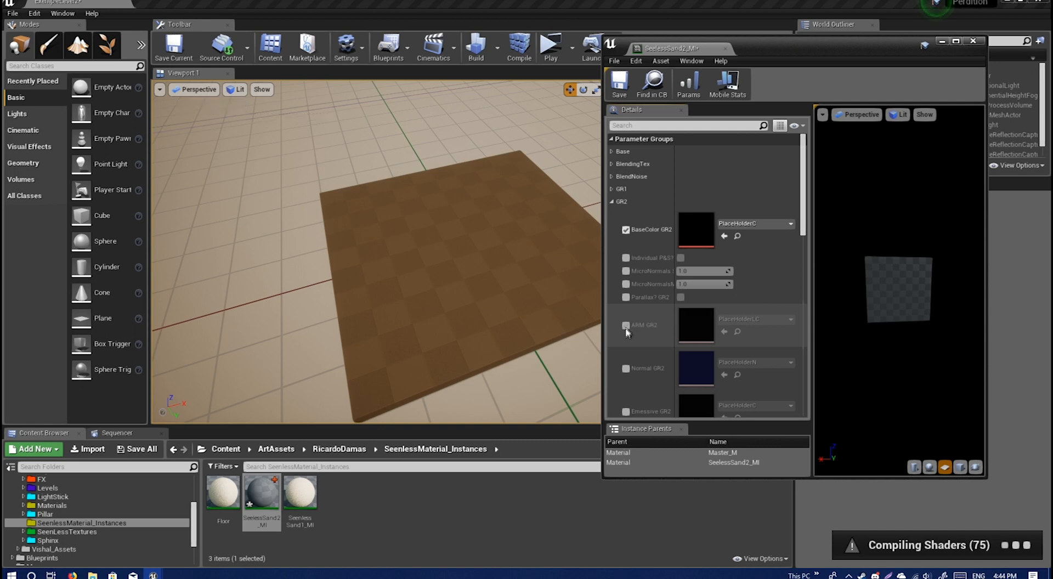
pyautogui.click(625, 325)
pyautogui.click(625, 368)
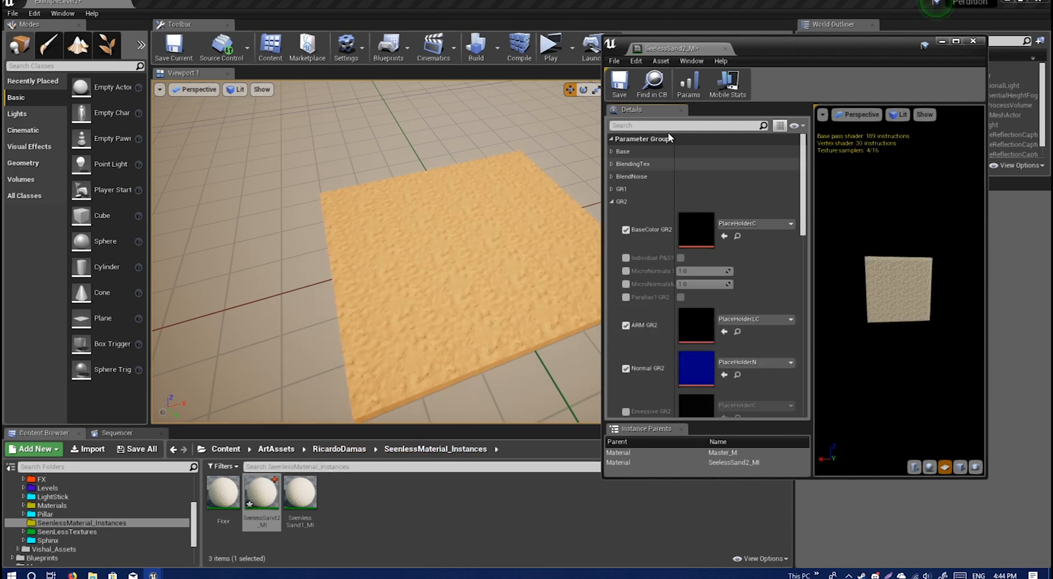
pyautogui.click(351, 449)
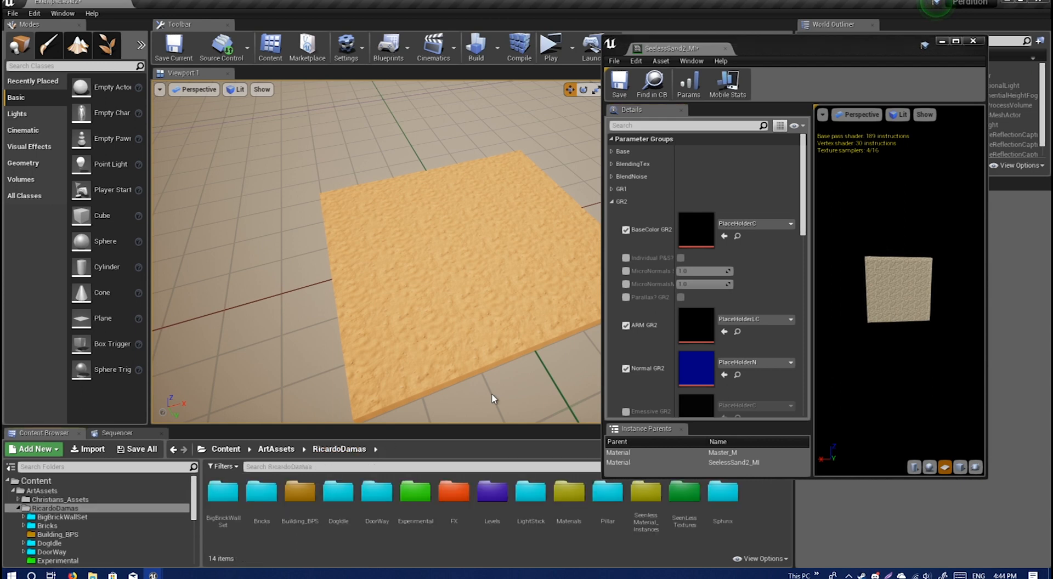
# - Disable the BaseColor, ARM and Normal overrides in GR2 and turn off the 2 Mats? (B) switch and its override
pyautogui.click(626, 230)
pyautogui.click(626, 325)
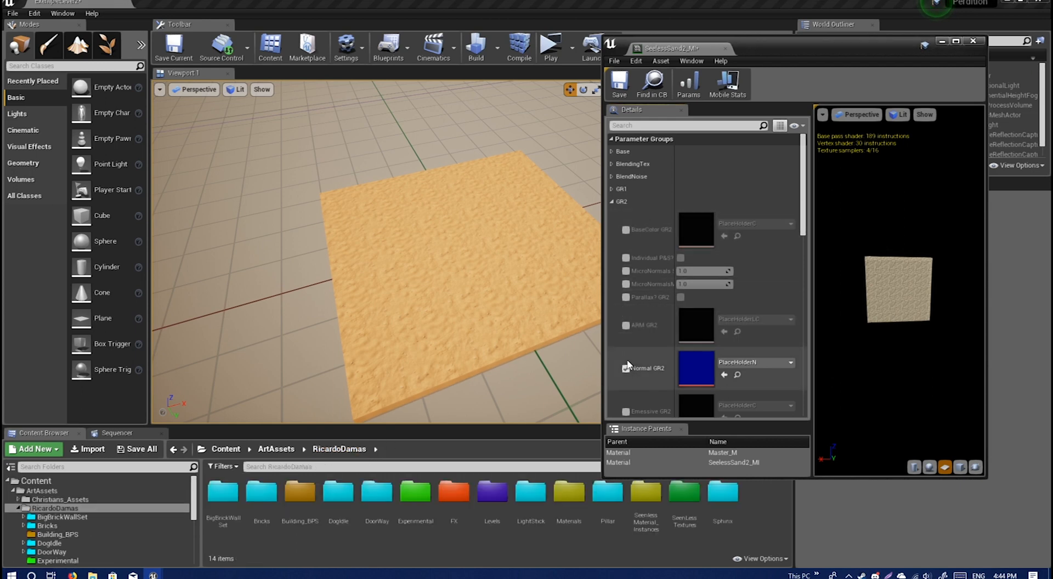
pyautogui.click(626, 369)
pyautogui.click(612, 201)
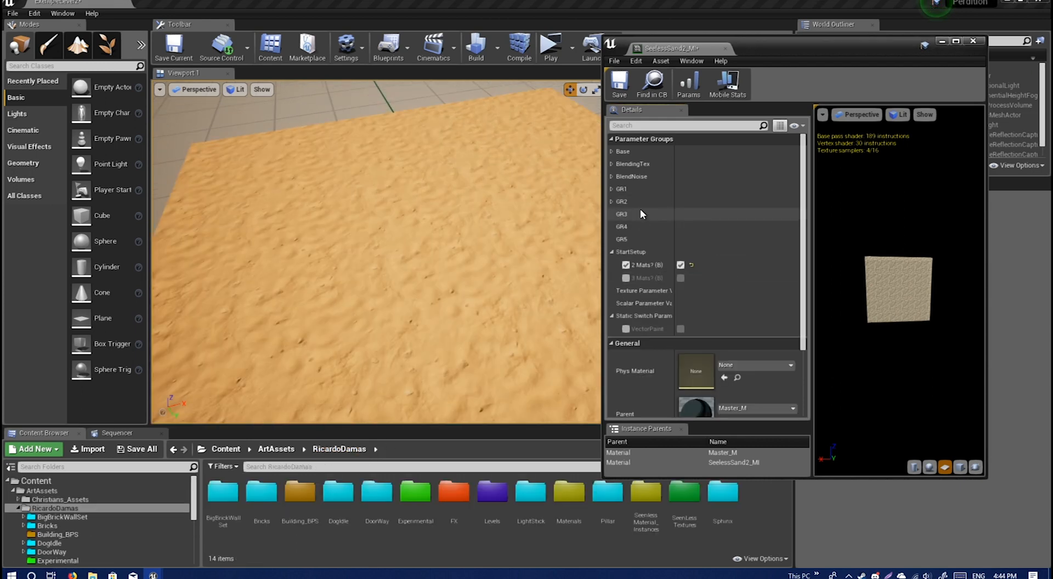
pyautogui.click(625, 265)
pyautogui.click(680, 265)
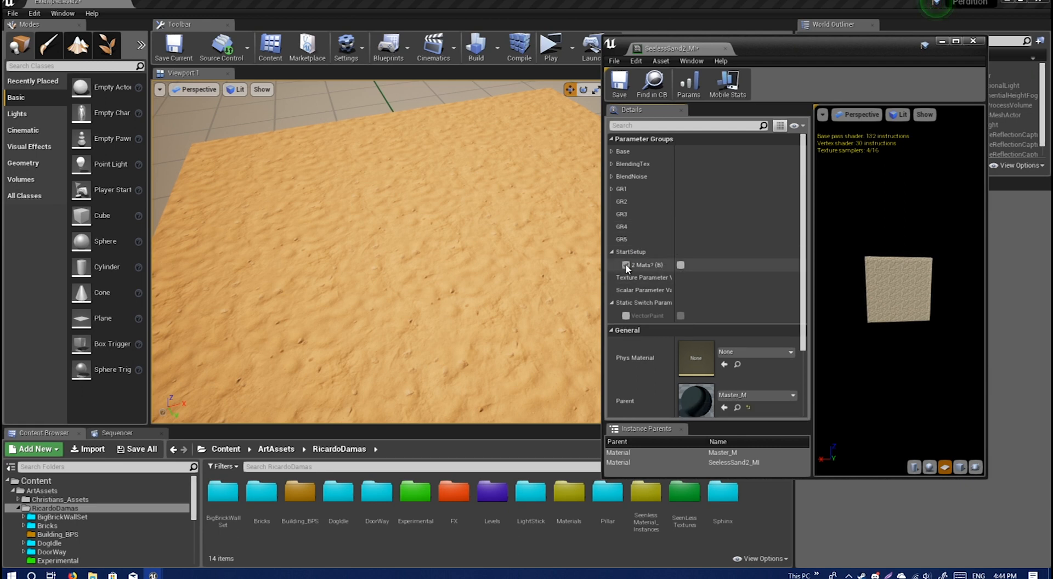
pyautogui.click(626, 265)
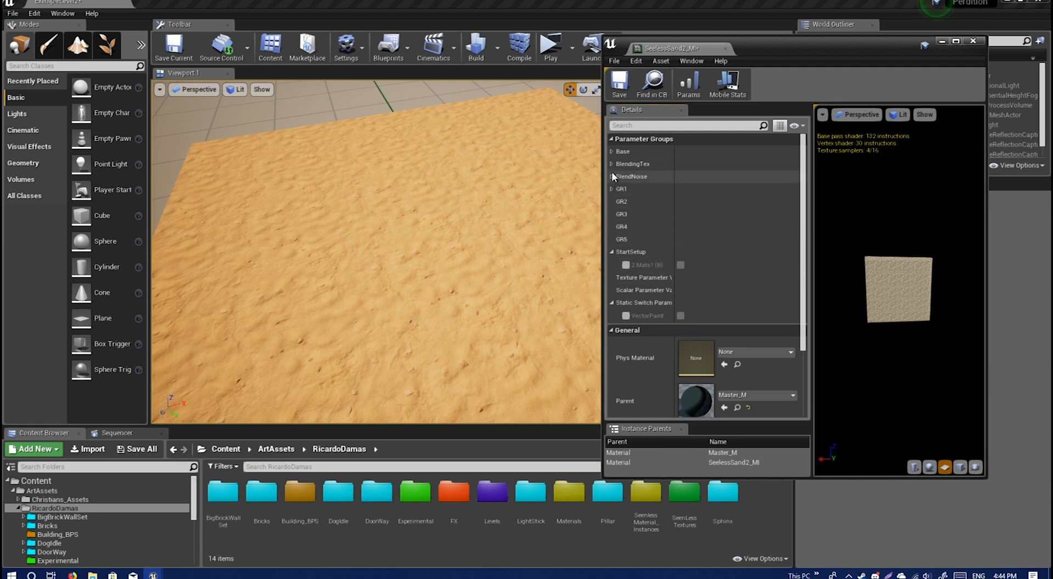
# - Expand the GR1 group to review its parameters and check the slab's mesh in wireframe before returning to the lit view
pyautogui.click(611, 189)
pyautogui.scroll(-2, 700, 239)
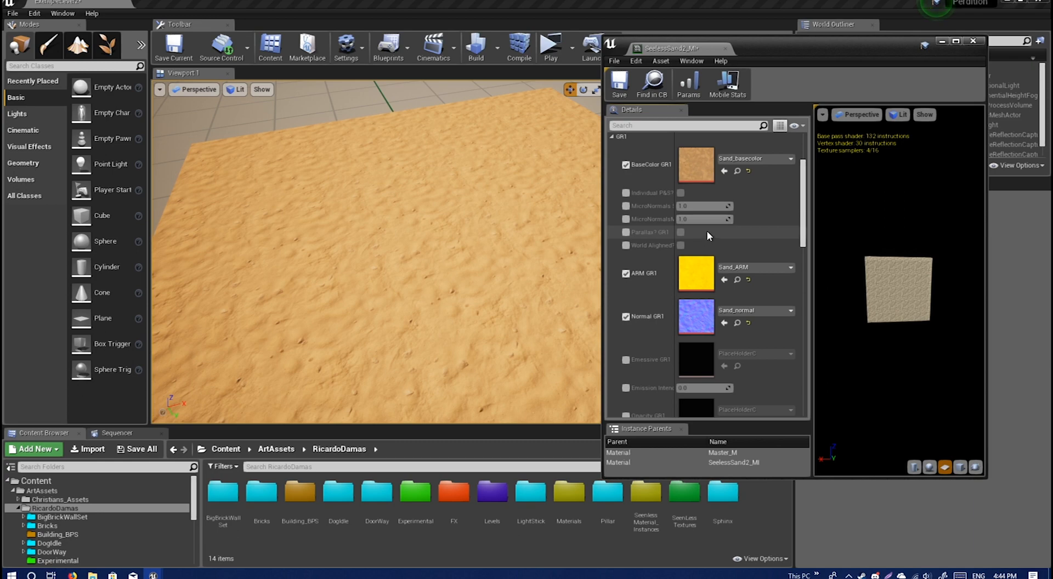
pyautogui.scroll(-5, 311, 199)
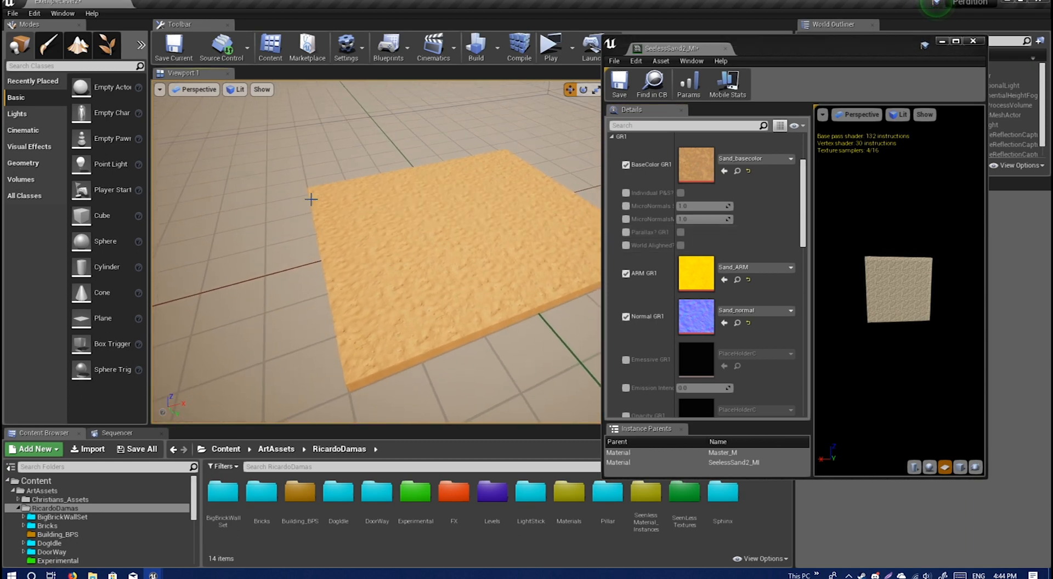
pyautogui.hotkey('alt', '2')
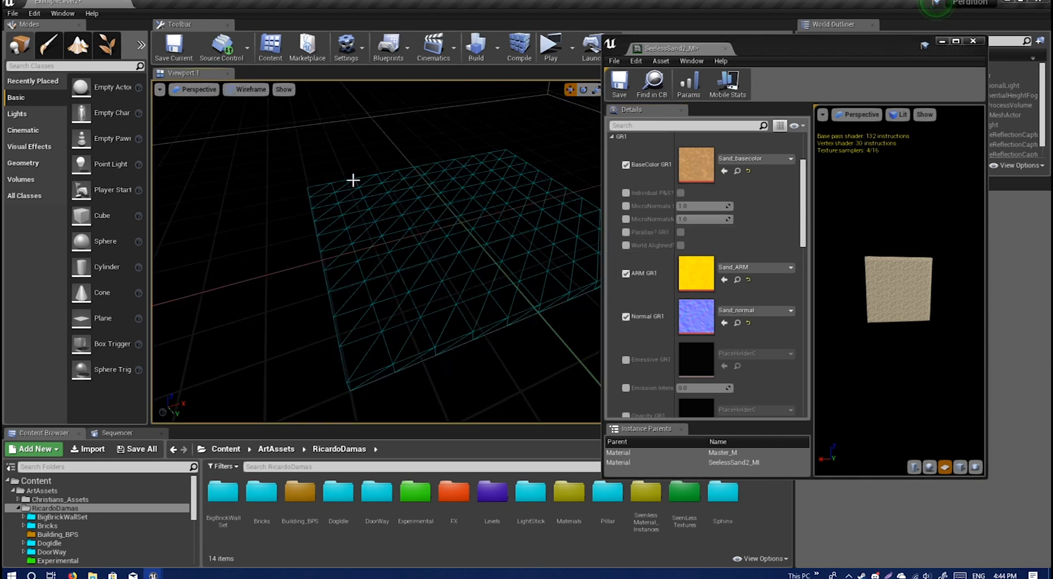
pyautogui.hotkey('alt', '4')
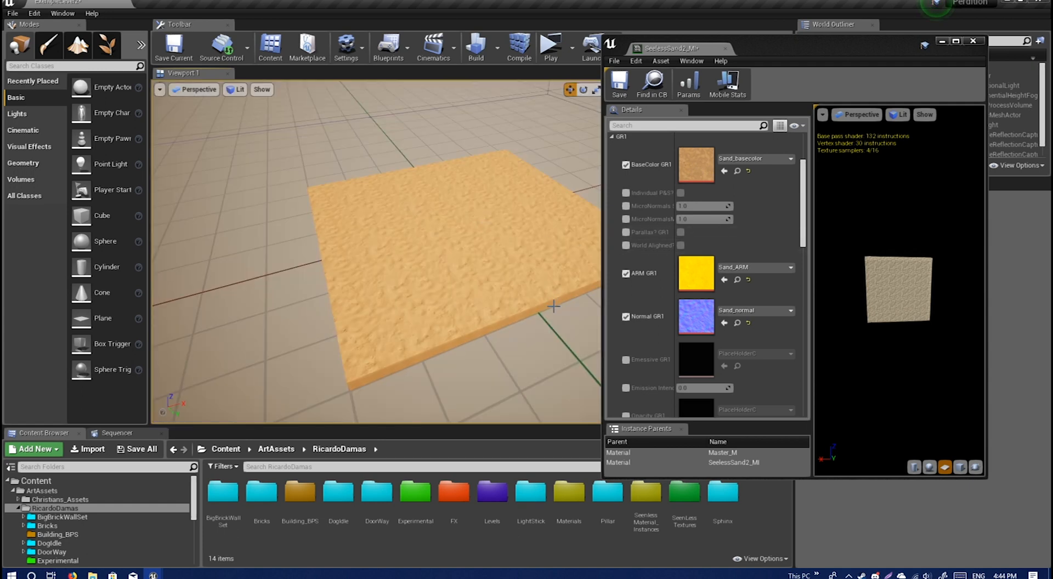
pyautogui.keyDown('alt'); pyautogui.moveTo(456, 275); pyautogui.dragTo(406, 275); pyautogui.keyUp('alt')
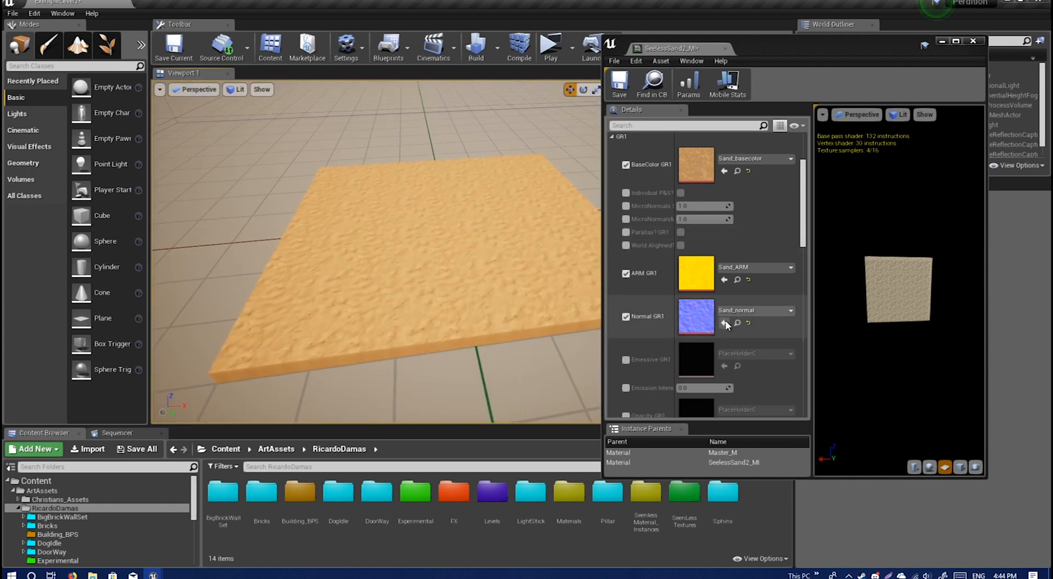
# - Review the remaining GR1 parameters and expand the Material Property Overrides group
pyautogui.scroll(-4, 717, 332)
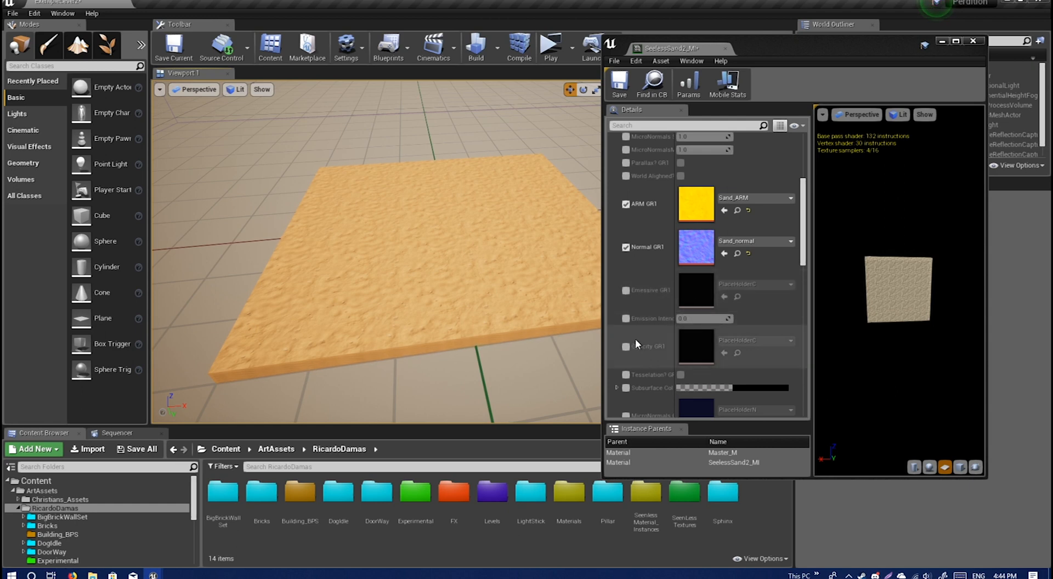
pyautogui.scroll(-2, 635, 347)
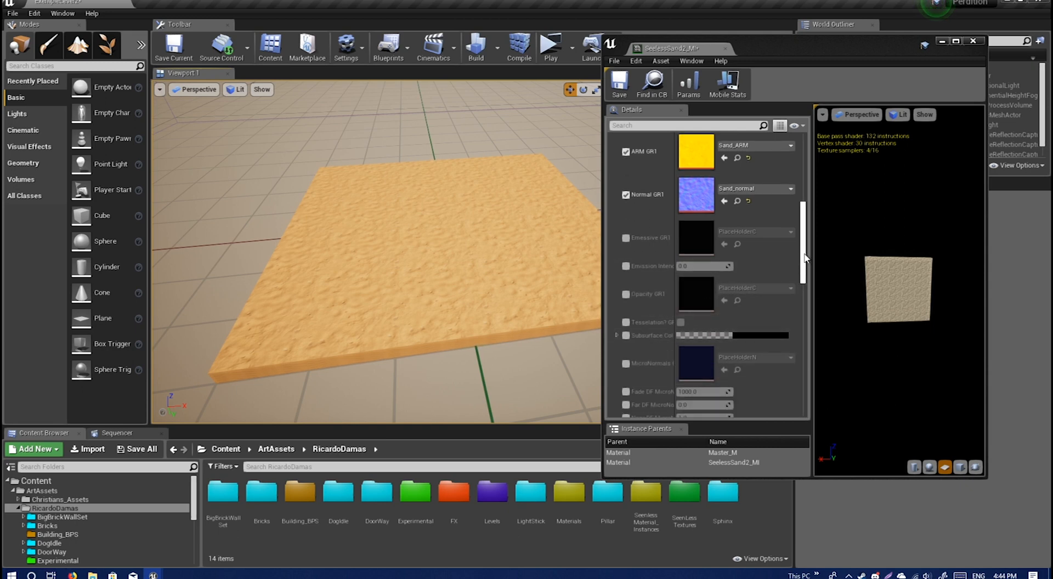
pyautogui.moveTo(805, 259); pyautogui.dragTo(810, 353)
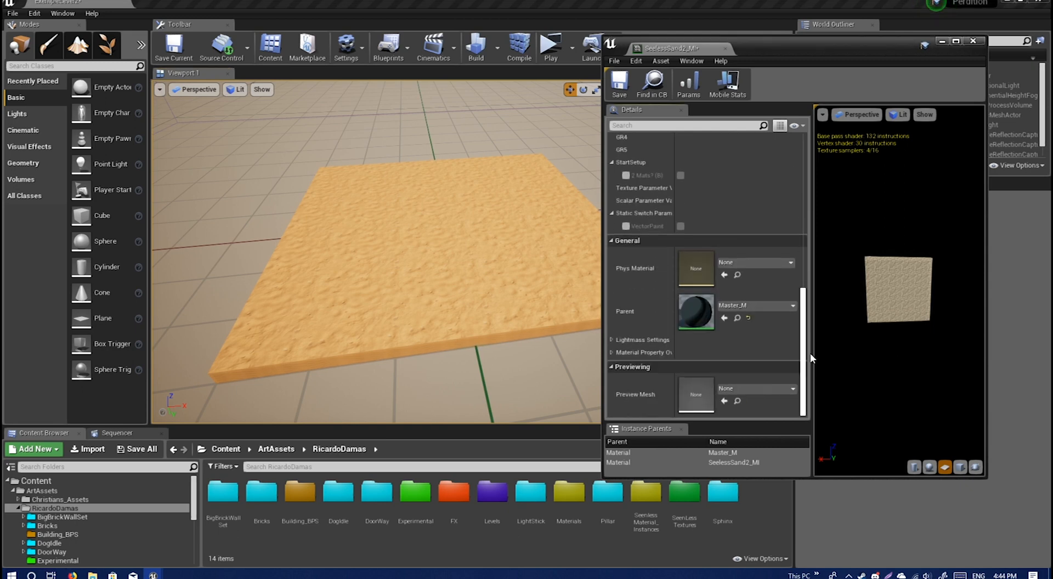
pyautogui.click(610, 353)
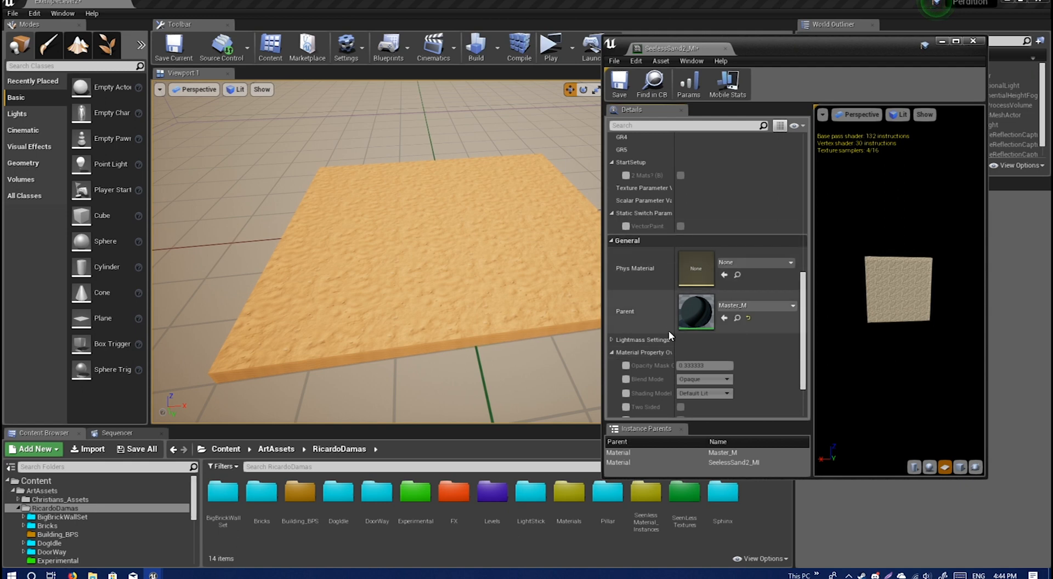
pyautogui.scroll(-2, 669, 336)
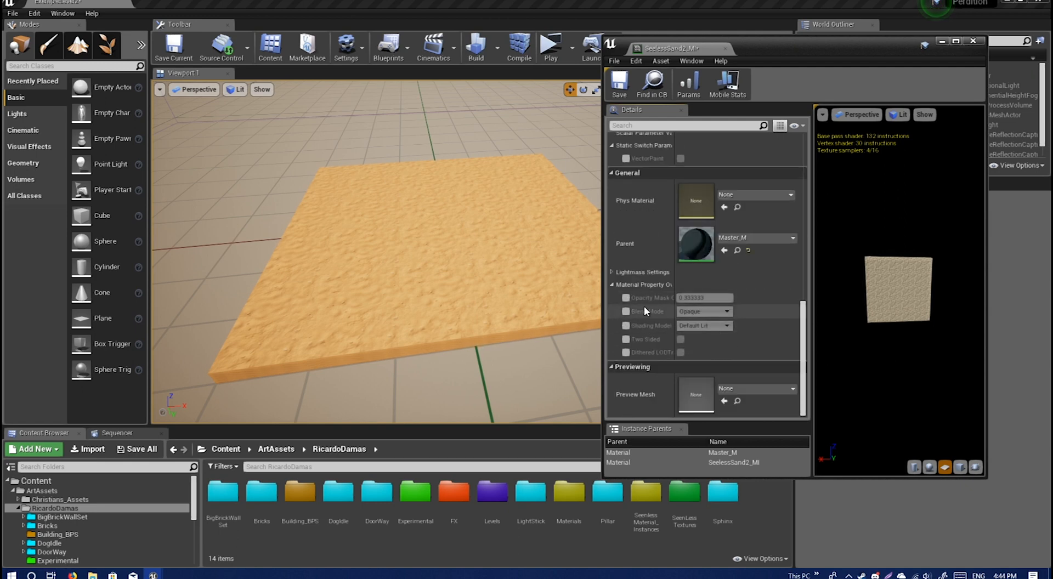
# - Enable the Blend Mode and Shading Model overrides to view their options, and disable both overrides again
pyautogui.click(625, 311)
pyautogui.click(704, 312)
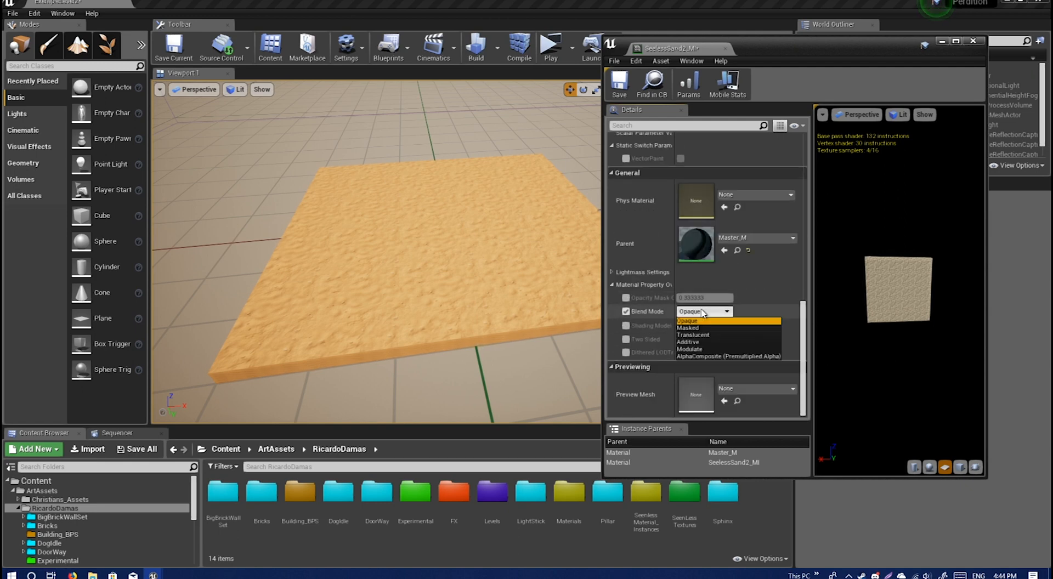
pyautogui.click(626, 325)
pyautogui.click(625, 325)
pyautogui.click(713, 326)
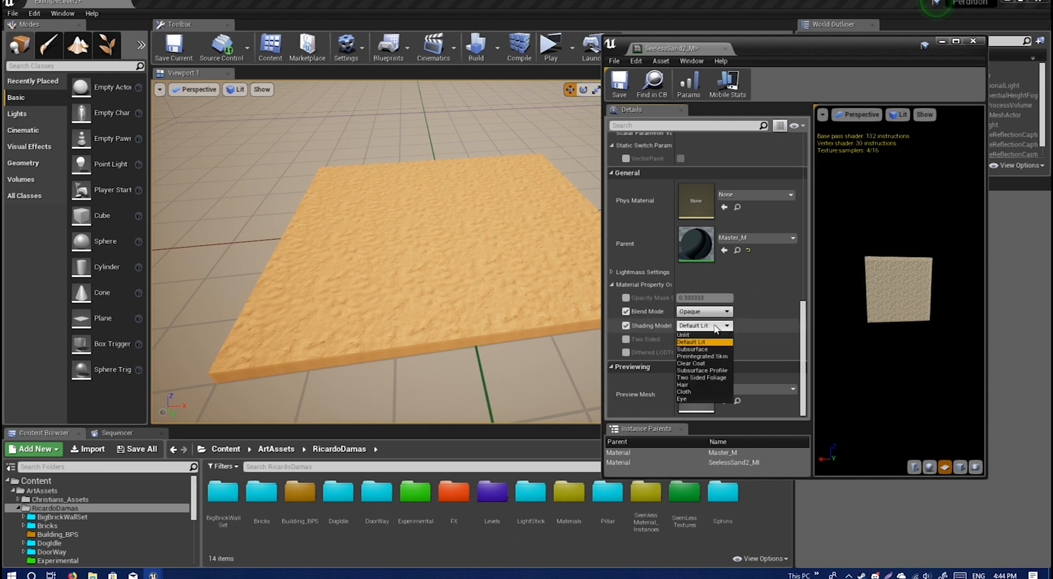
pyautogui.click(625, 325)
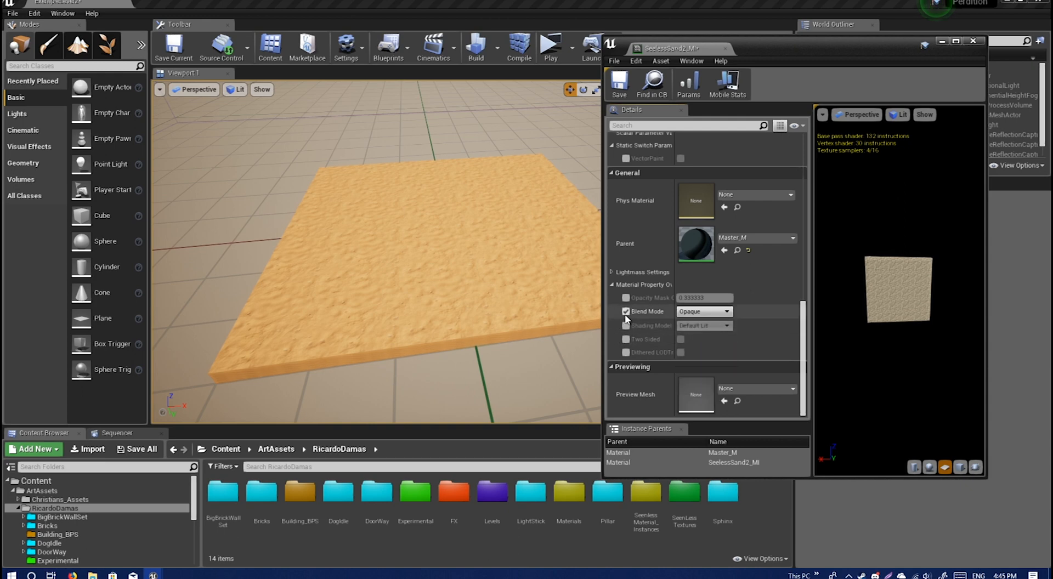
pyautogui.click(625, 311)
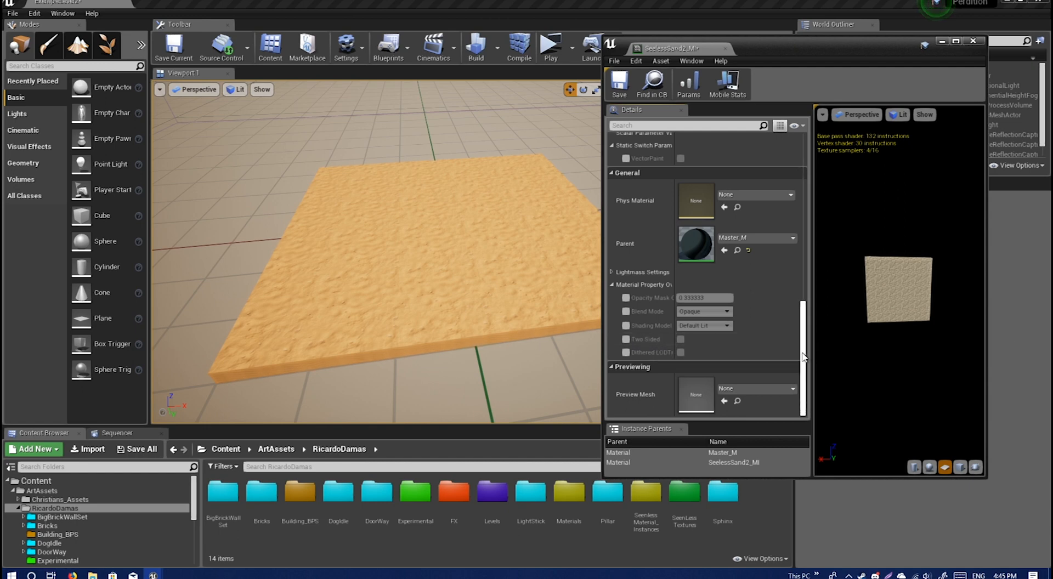
# - Enable the Tesselation? GR1 override, turn the switch on and bring up its tessellation parameters
pyautogui.moveTo(802, 353); pyautogui.dragTo(795, 258)
pyautogui.click(612, 312)
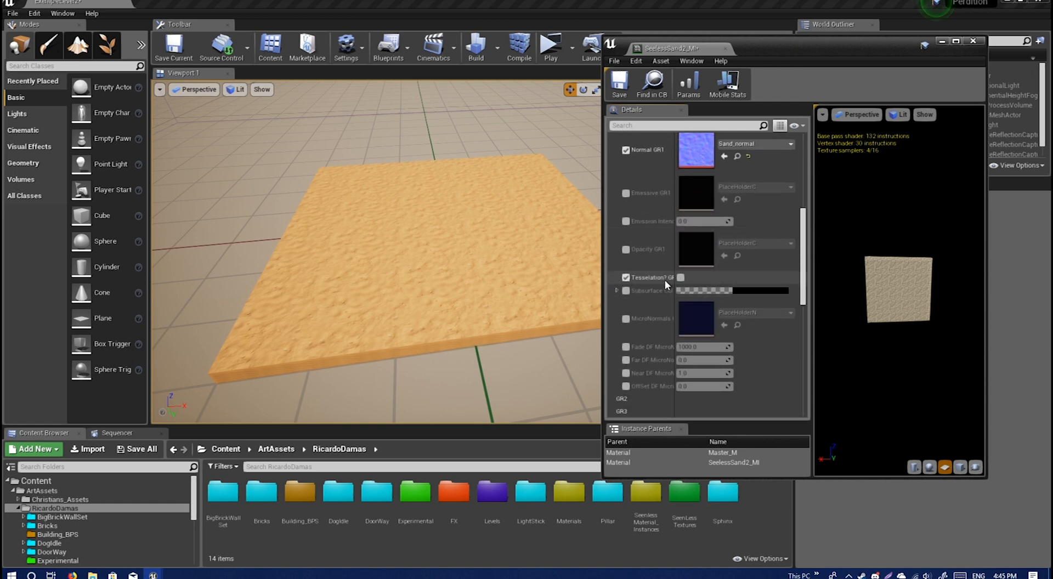
pyautogui.click(681, 277)
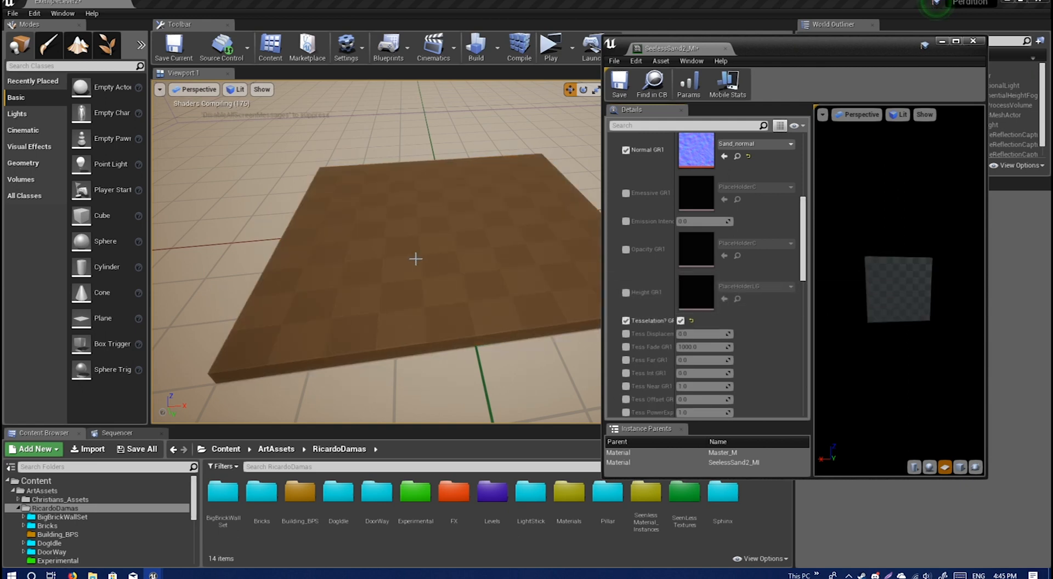
pyautogui.scroll(-5, 768, 280)
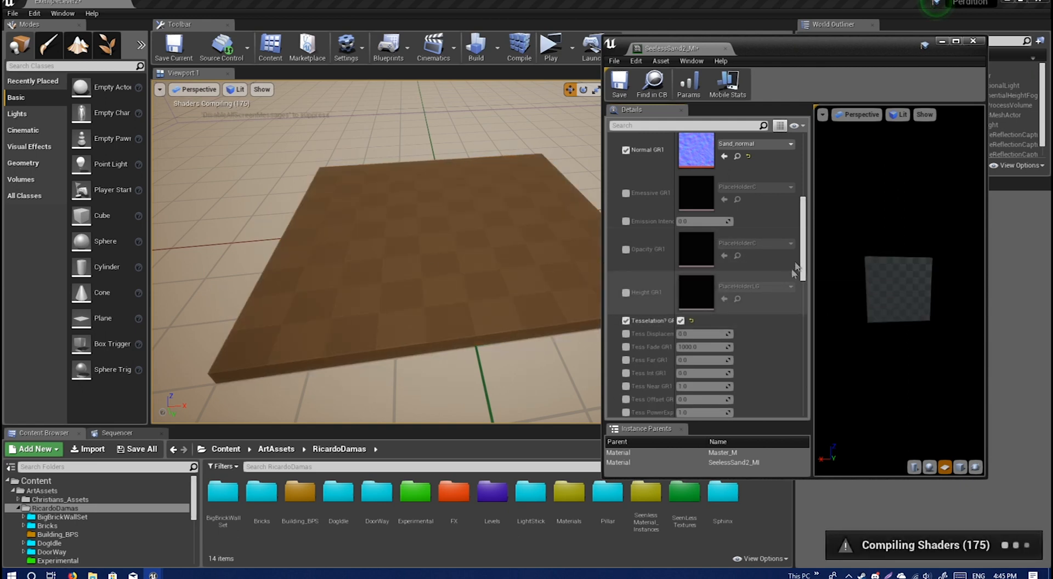
pyautogui.scroll(2, 790, 263)
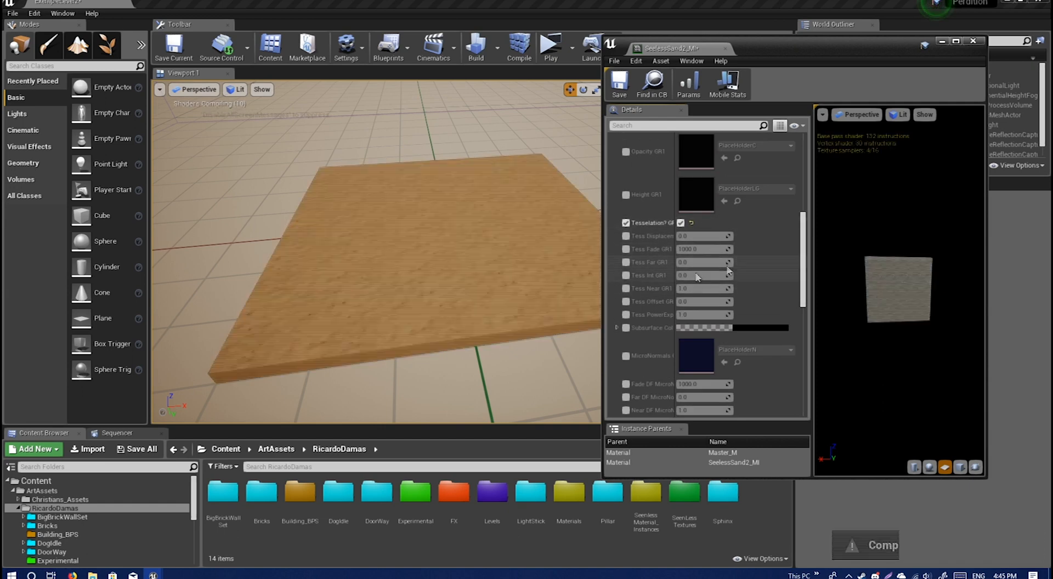
# - Show the slab in wireframe, enable the Tess Displacement GR1 override and set Tess Int GR1 to 10
pyautogui.moveTo(508, 270); pyautogui.dragTo(417, 254, button='right')
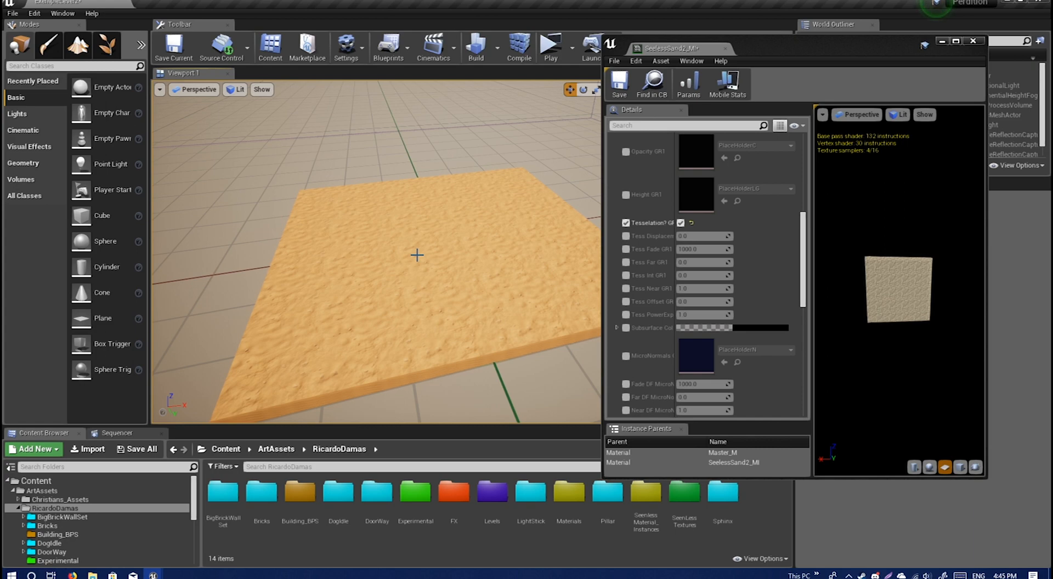
pyautogui.hotkey('alt', '2')
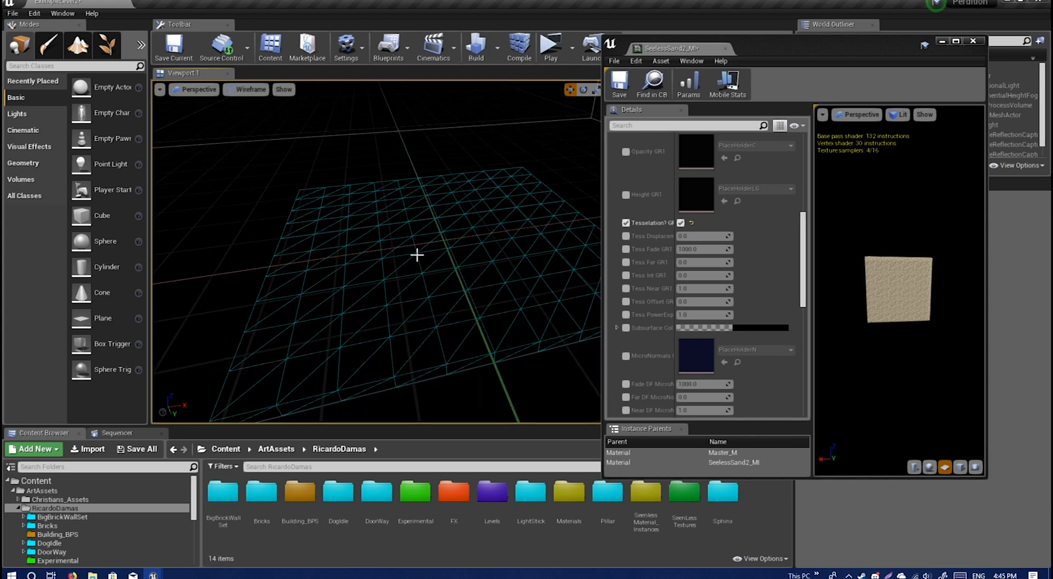
pyautogui.click(625, 236)
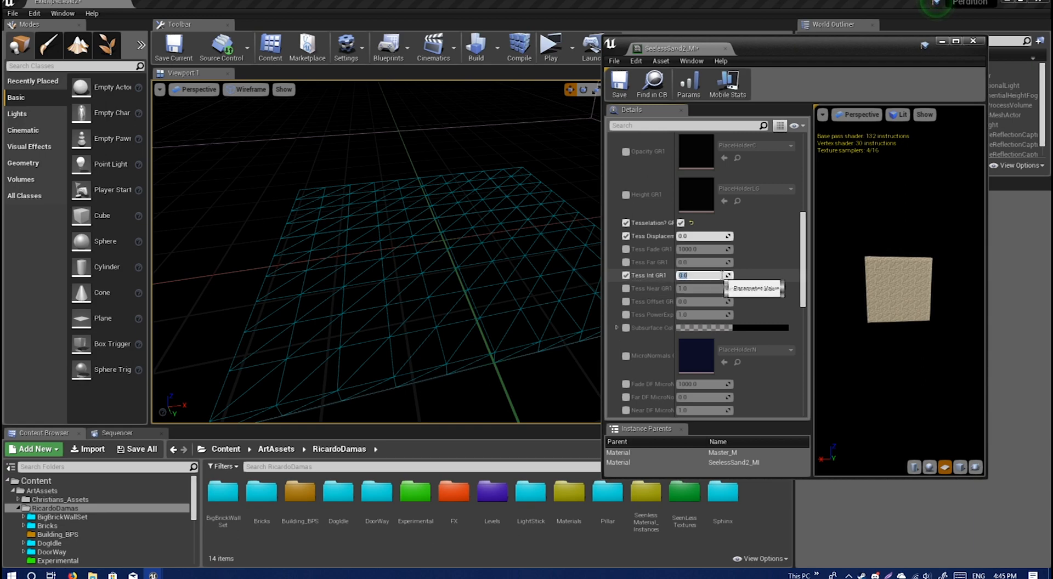
pyautogui.moveTo(702, 275); pyautogui.dragTo(785, 276)
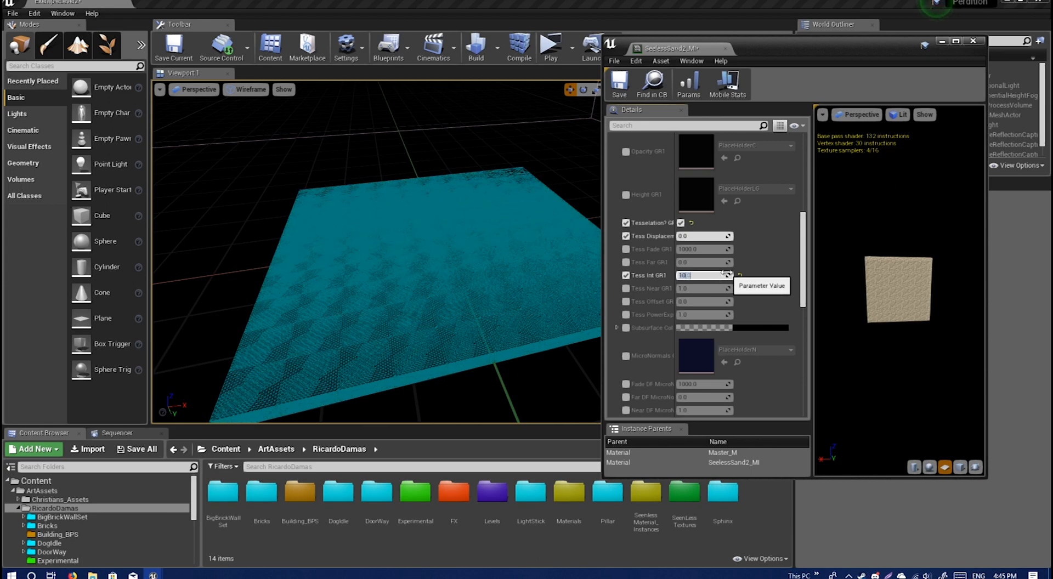
# - Examine how the slab's wireframe tessellation density changes with camera distance
pyautogui.press('s')
pyautogui.moveTo(499, 243); pyautogui.dragTo(534, 247, button='right')
pyautogui.press('a')
pyautogui.press('w')
pyautogui.press('a')
pyautogui.press('s')
pyautogui.press('w')
pyautogui.press('a')
pyautogui.press('d')
pyautogui.press('s')
pyautogui.press('w')
pyautogui.press('s')
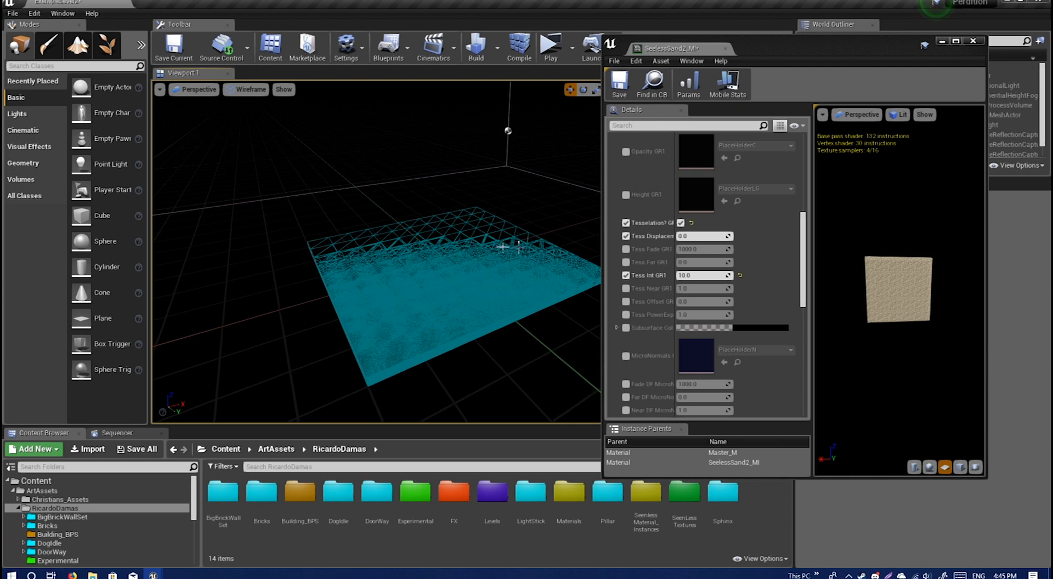
# - Enable the Tess Fade GR1 override, set it to 2000 and check the slab's wireframe from farther away
pyautogui.click(625, 249)
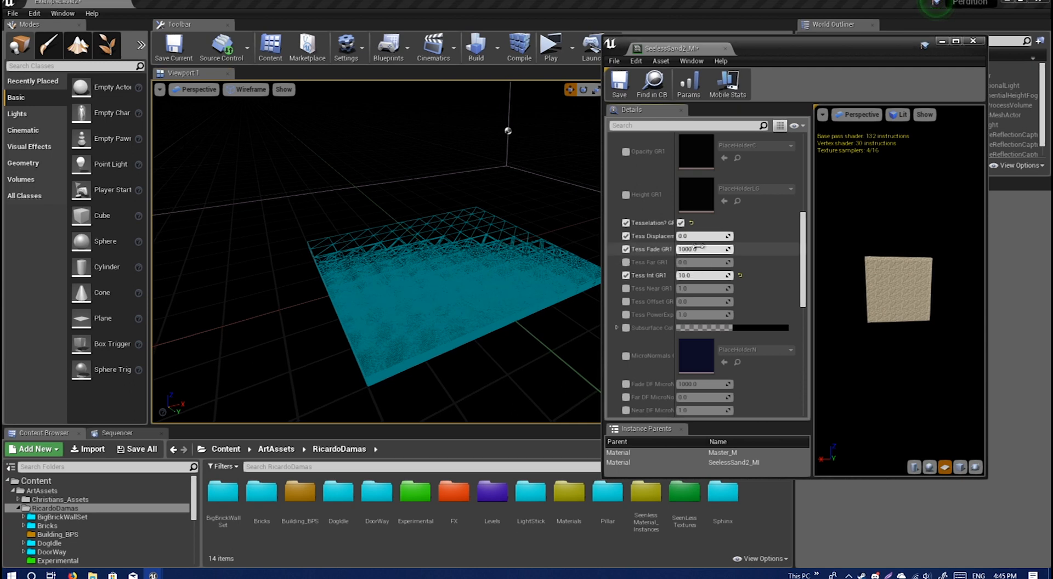
pyautogui.moveTo(690, 249); pyautogui.dragTo(708, 249)
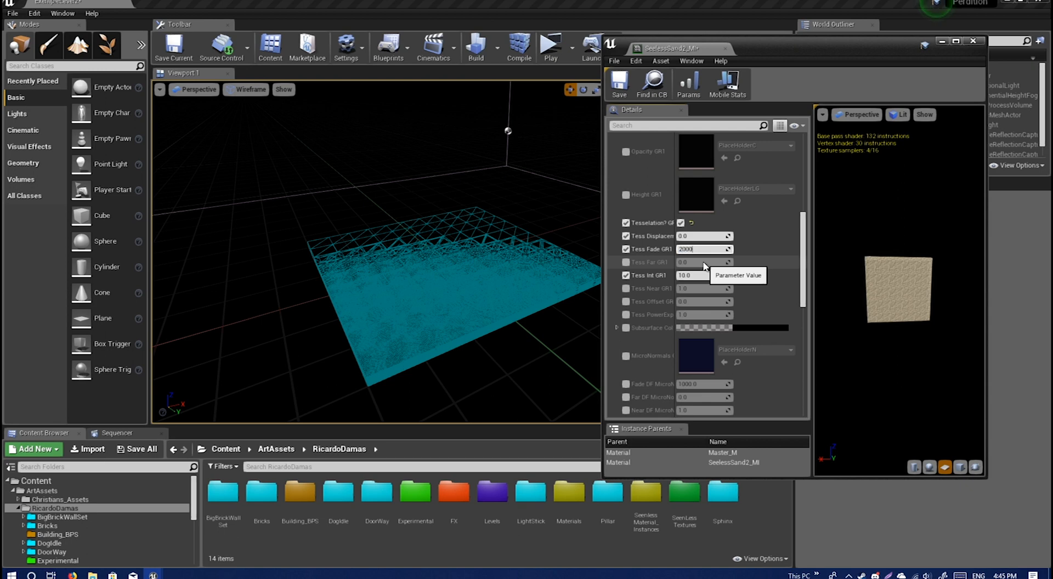
pyautogui.moveTo(378, 247); pyautogui.dragTo(367, 291)
# - Try another Tess Fade GR1 value, compare the wireframe fade distance and set the parameter to 1000
pyautogui.click(702, 249)
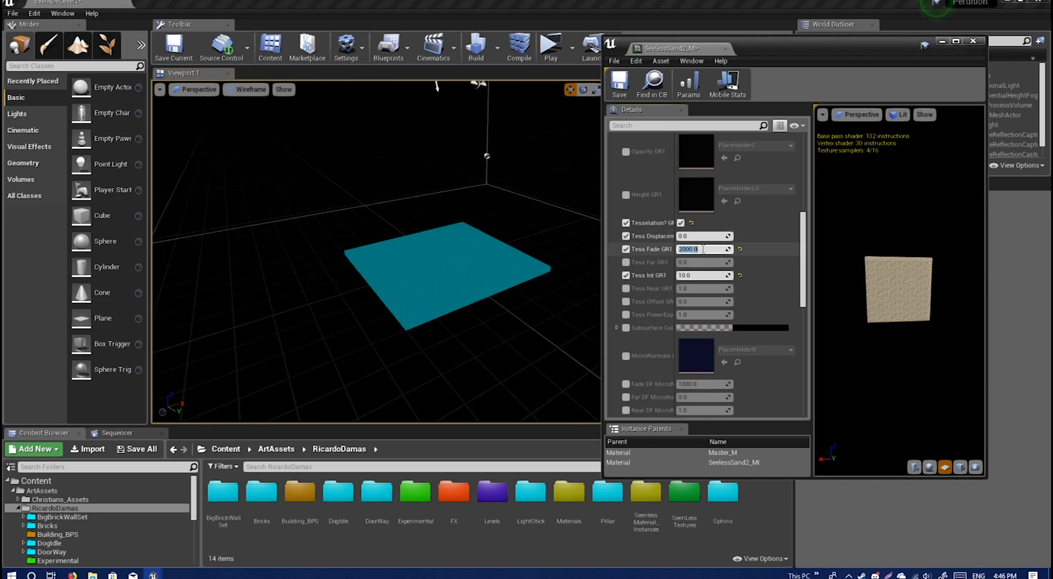
pyautogui.press('Return')
pyautogui.moveTo(377, 252)
pyautogui.mouseDown(button='right')
pyautogui.moveTo(411, 237)
pyautogui.moveTo(362, 260)
pyautogui.moveTo(349, 285)
pyautogui.moveTo(395, 279)
pyautogui.moveTo(359, 260)
pyautogui.moveTo(384, 262)
pyautogui.mouseUp(button='right')
pyautogui.click(699, 250)
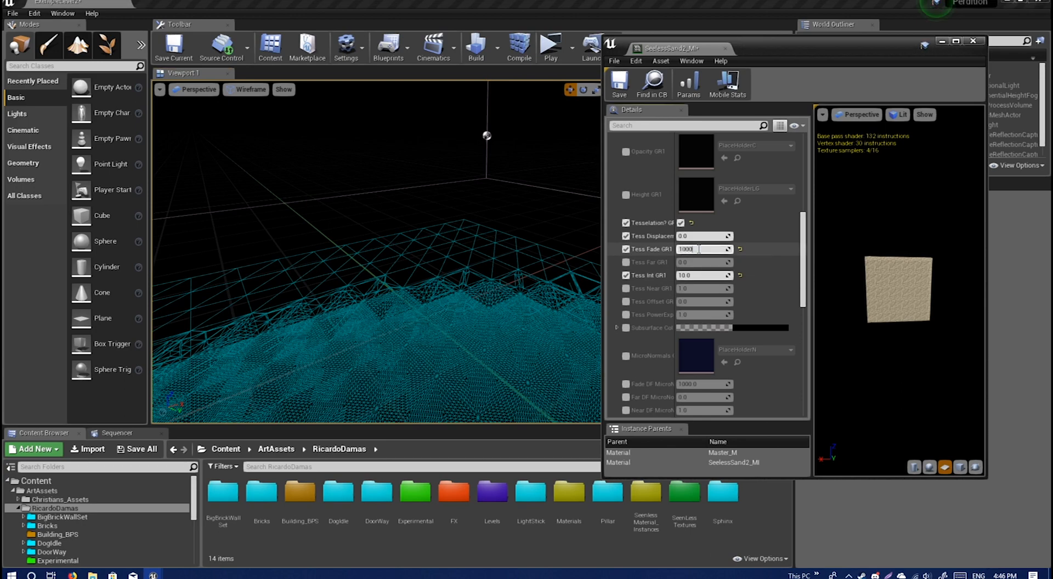
pyautogui.press('Return')
pyautogui.moveTo(387, 265); pyautogui.dragTo(329, 268, button='right')
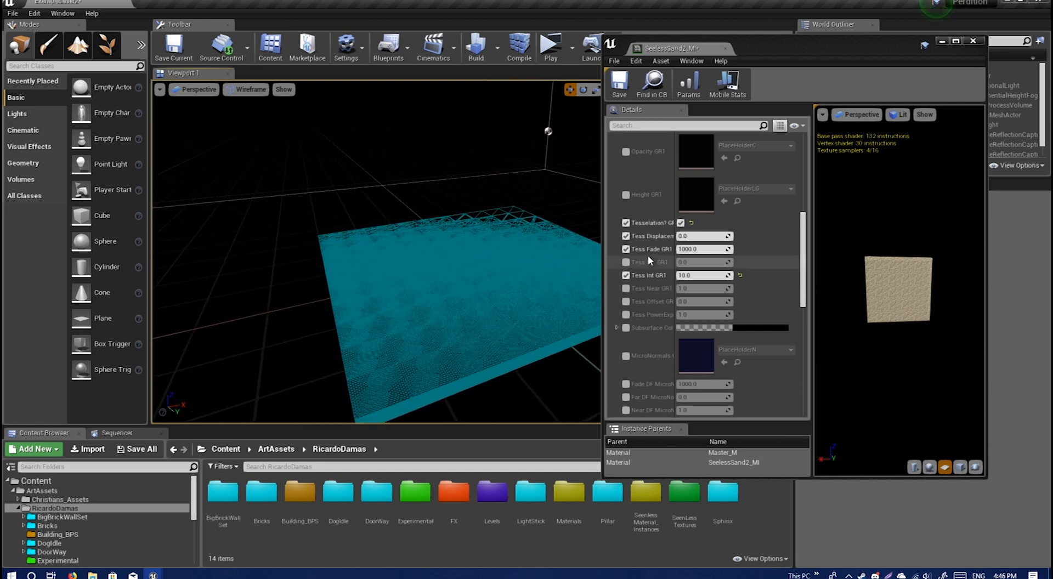
# - Set Tess Int GR1 to 5 and check the tessellation density on the slab
pyautogui.click(696, 275)
pyautogui.write('5')
pyautogui.press('Return')
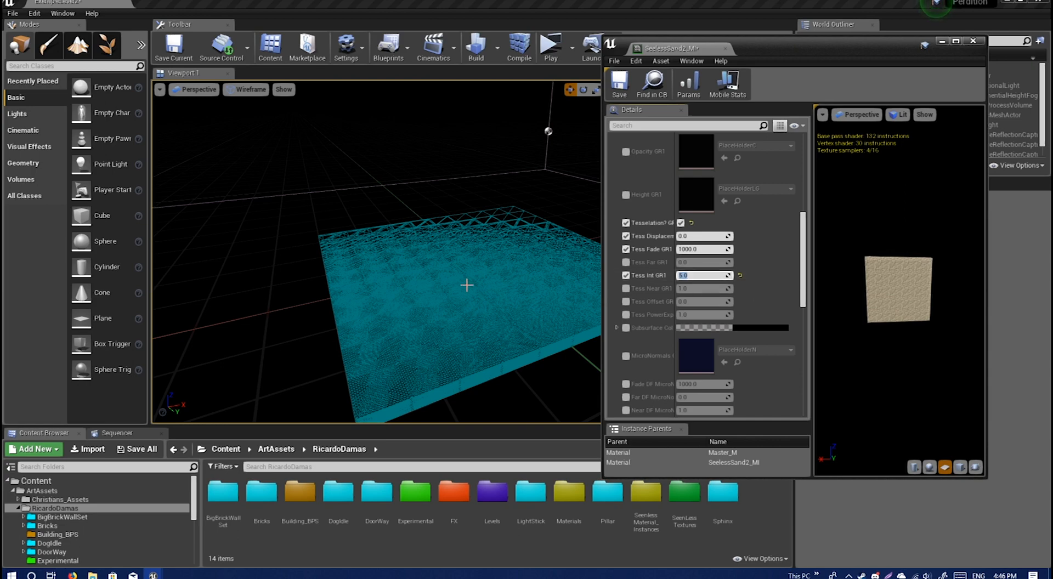
pyautogui.moveTo(466, 284); pyautogui.dragTo(466, 285, button='right')
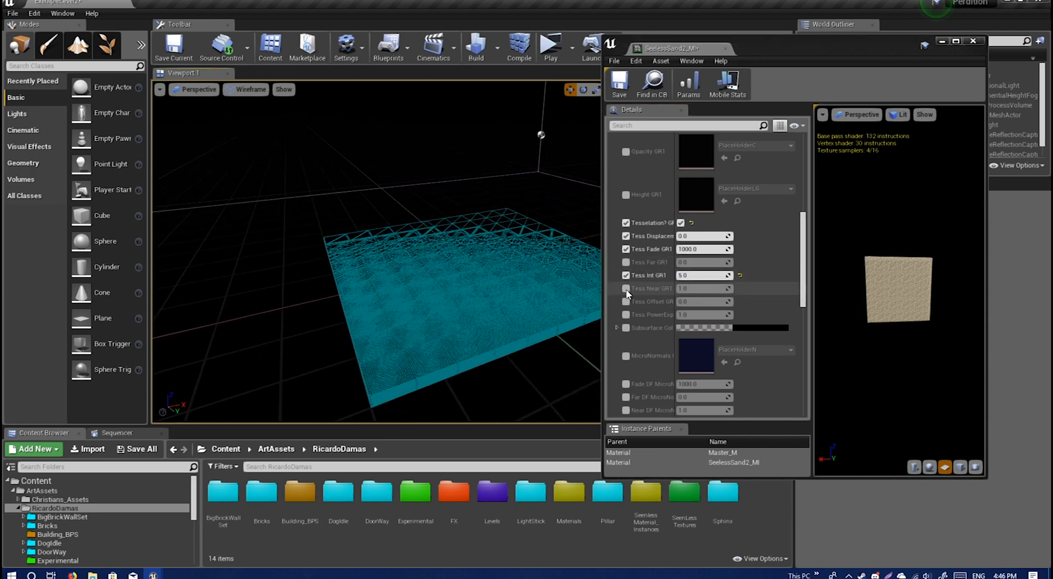
# - Enable the Tess Near GR1 override, test higher and lower values and set it to 0.5
pyautogui.click(626, 288)
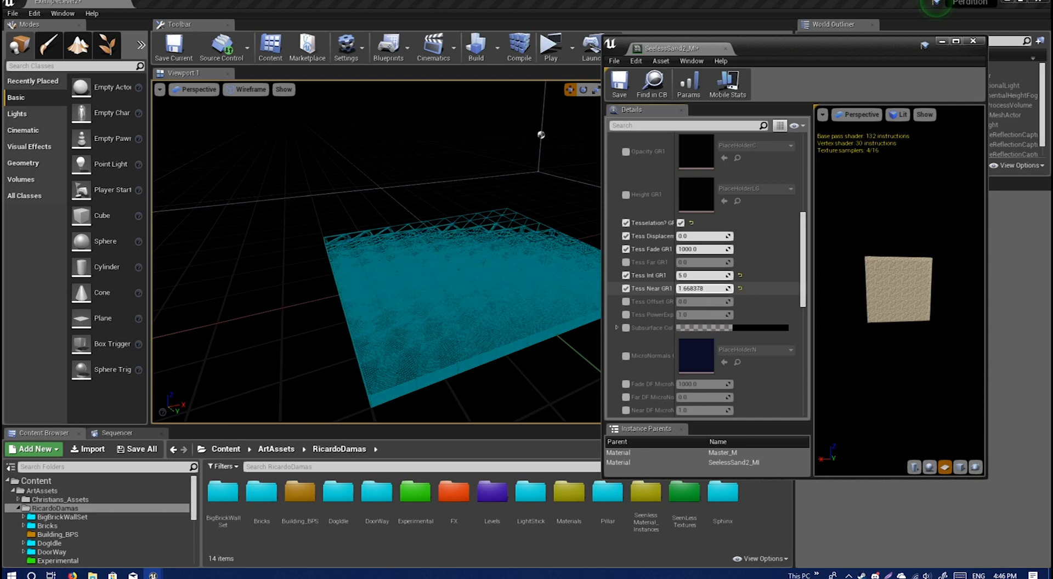
pyautogui.moveTo(702, 289); pyautogui.dragTo(692, 289)
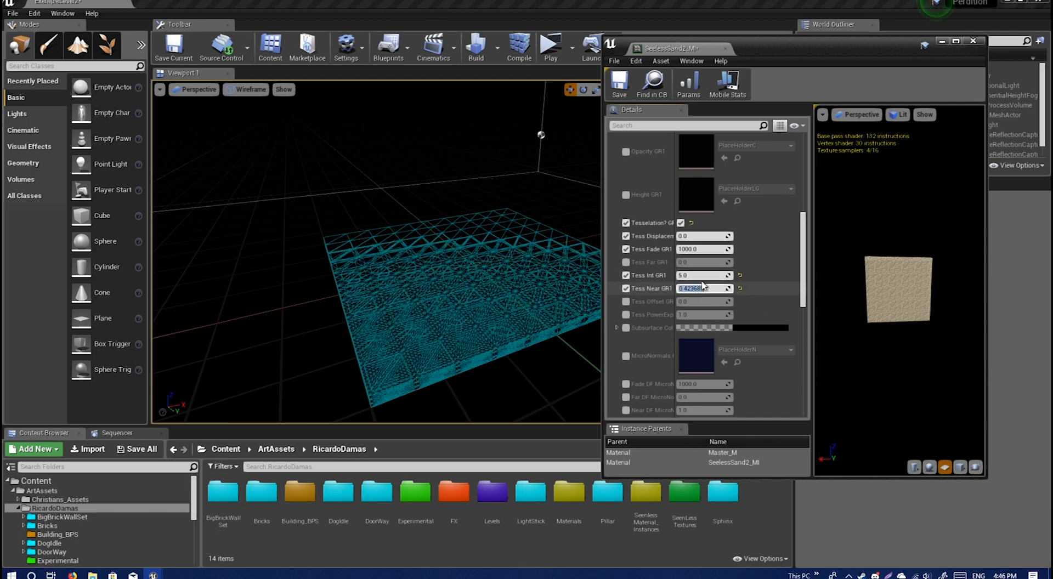
pyautogui.press('Return')
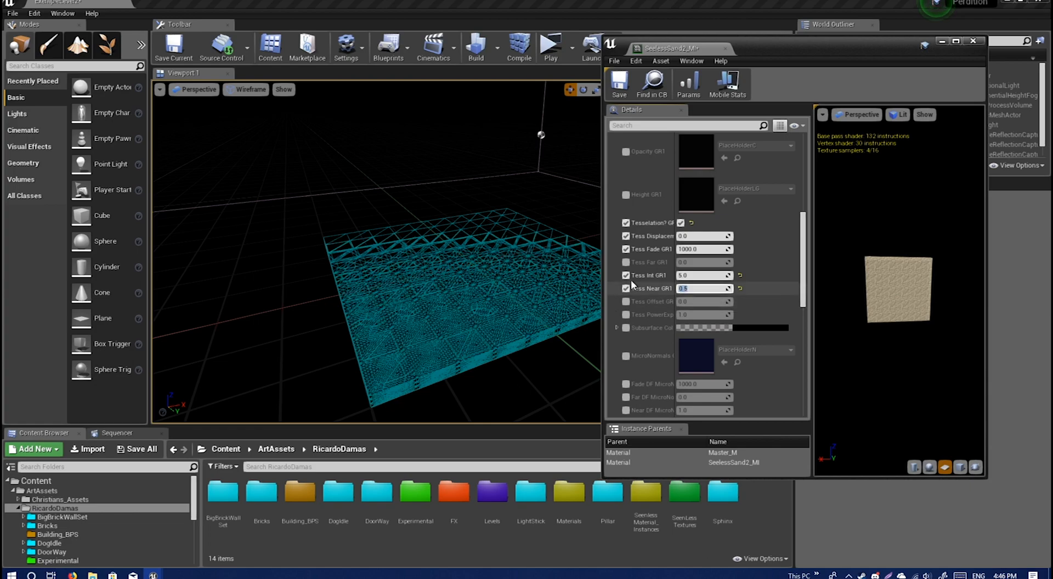
# - Examine the slab's wireframe from near and far to judge the tessellation falloff
pyautogui.moveTo(553, 274); pyautogui.dragTo(598, 316, button='right')
pyautogui.press('w')
pyautogui.press('s')
pyautogui.press('w')
pyautogui.press('s')
pyautogui.press('w')
pyautogui.press('s')
pyautogui.press('w')
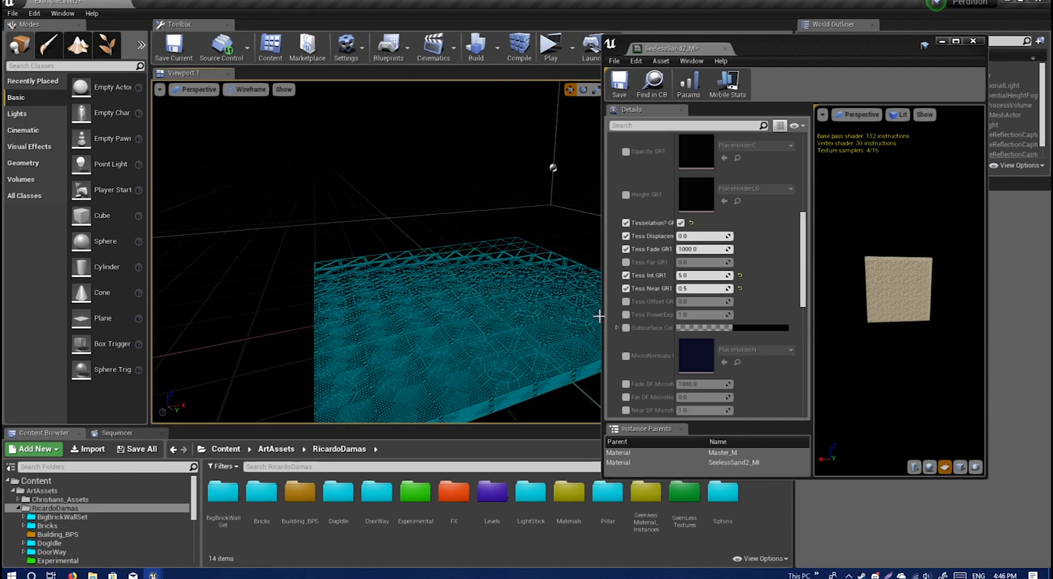
# - Try the Tess Offset GR1 override and disable it again, and enable the Tess PowerExp GR1 override
pyautogui.click(626, 301)
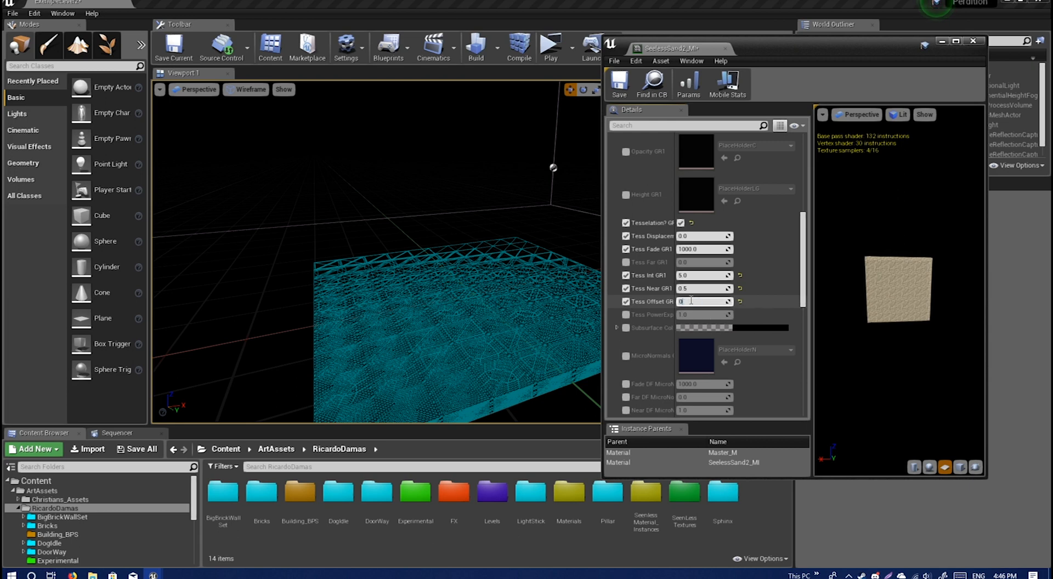
pyautogui.click(626, 302)
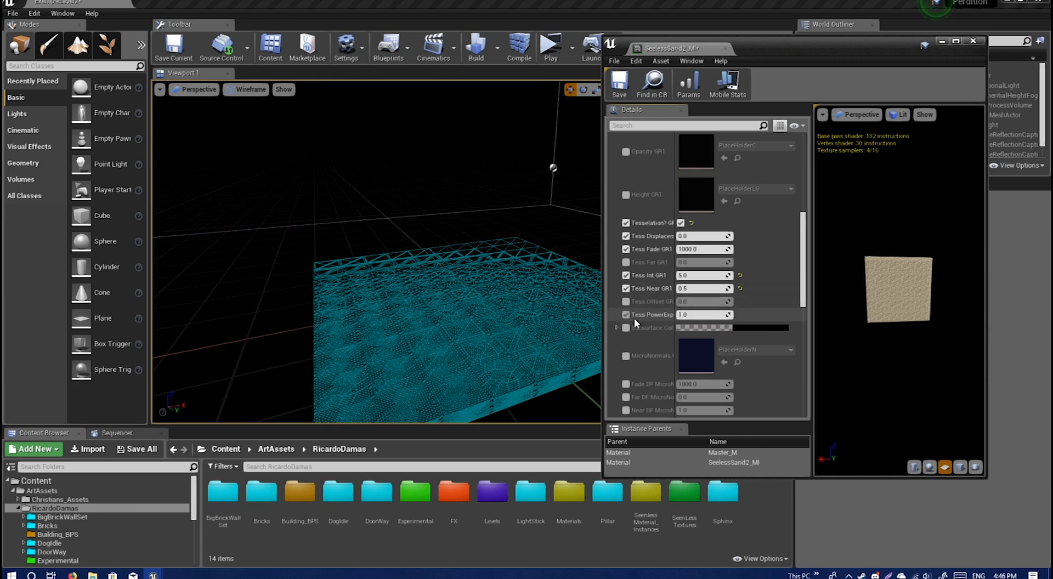
pyautogui.click(626, 315)
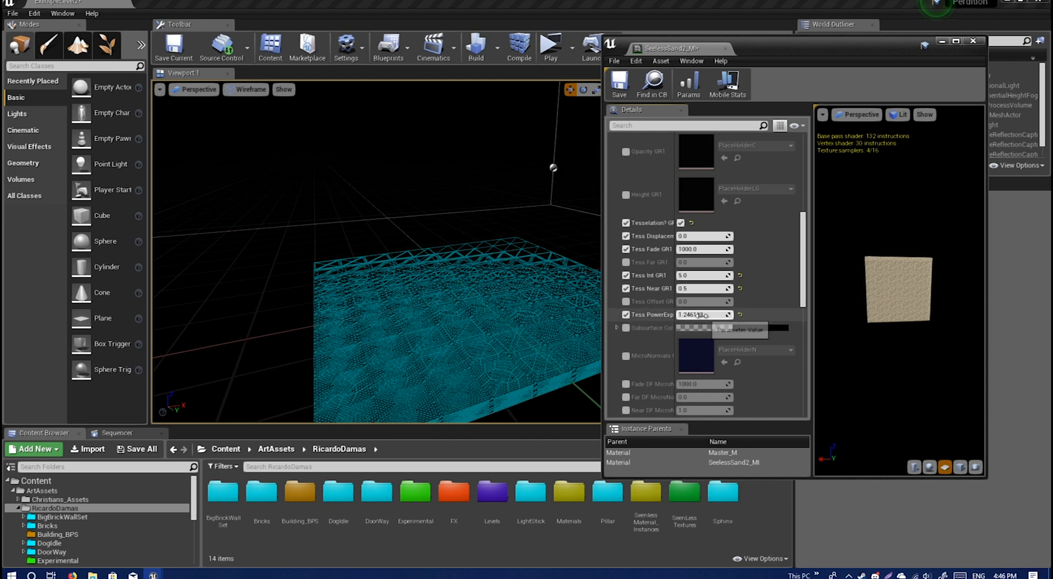
# - Enable the Height GR1 override and assign the Sand_Height texture from the SeenLessTextures/Sand folder to it
pyautogui.scroll(3, 637, 295)
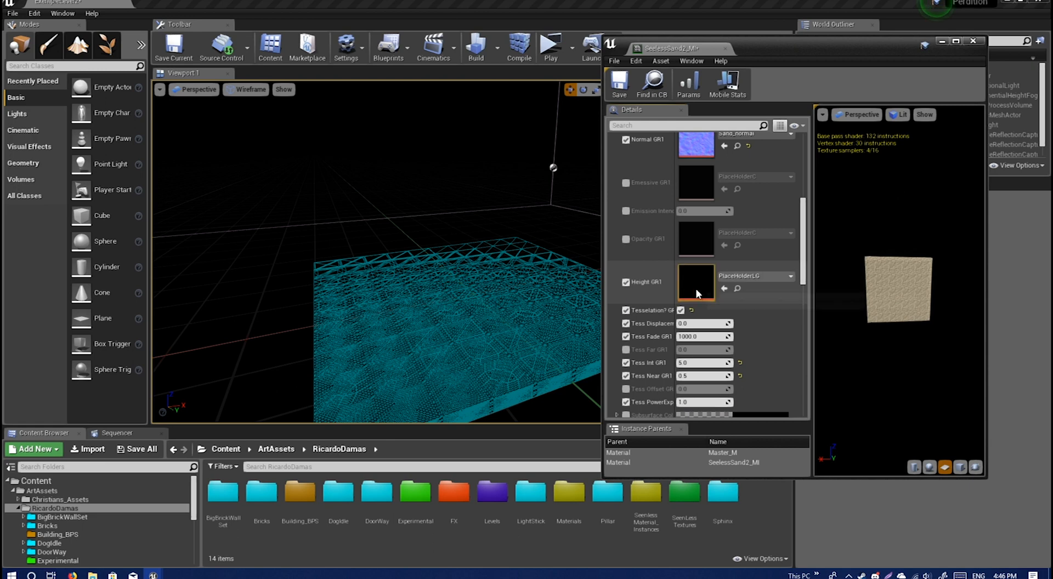
pyautogui.doubleClick(683, 496)
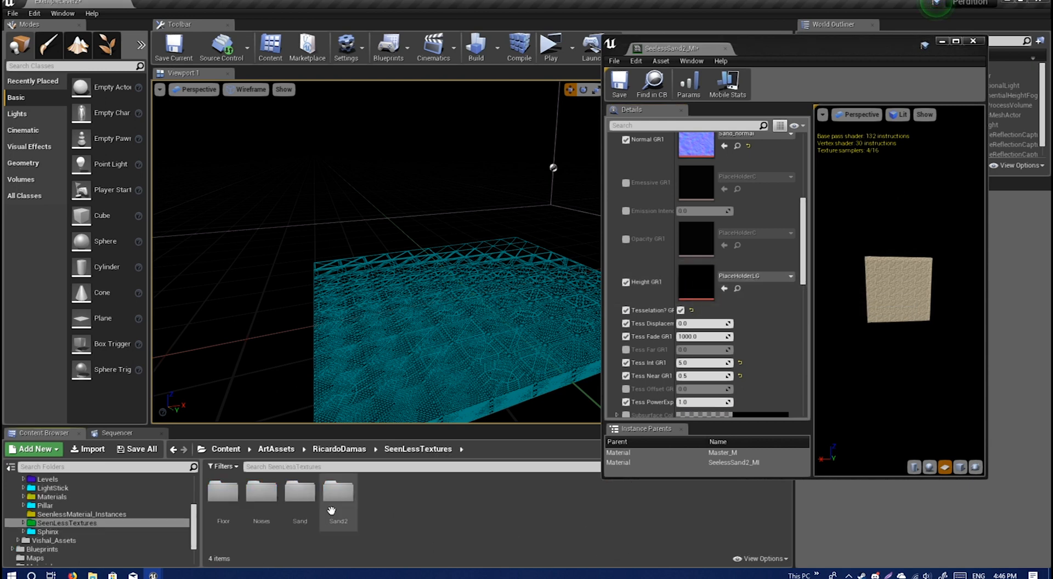
pyautogui.doubleClick(312, 504)
pyautogui.hotkey('alt', 'Left')
pyautogui.doubleClick(310, 510)
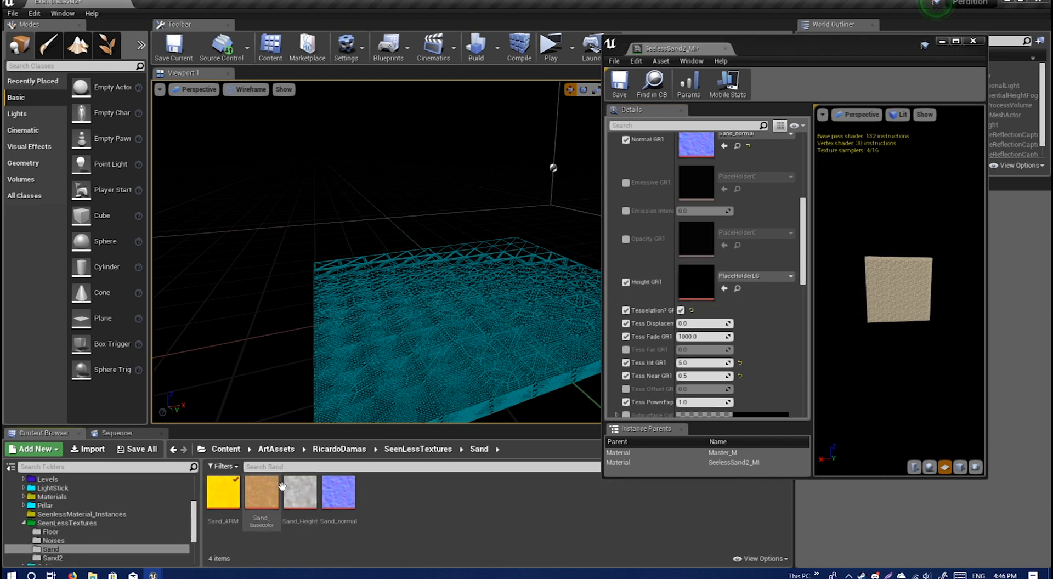
pyautogui.moveTo(300, 492); pyautogui.dragTo(696, 282)
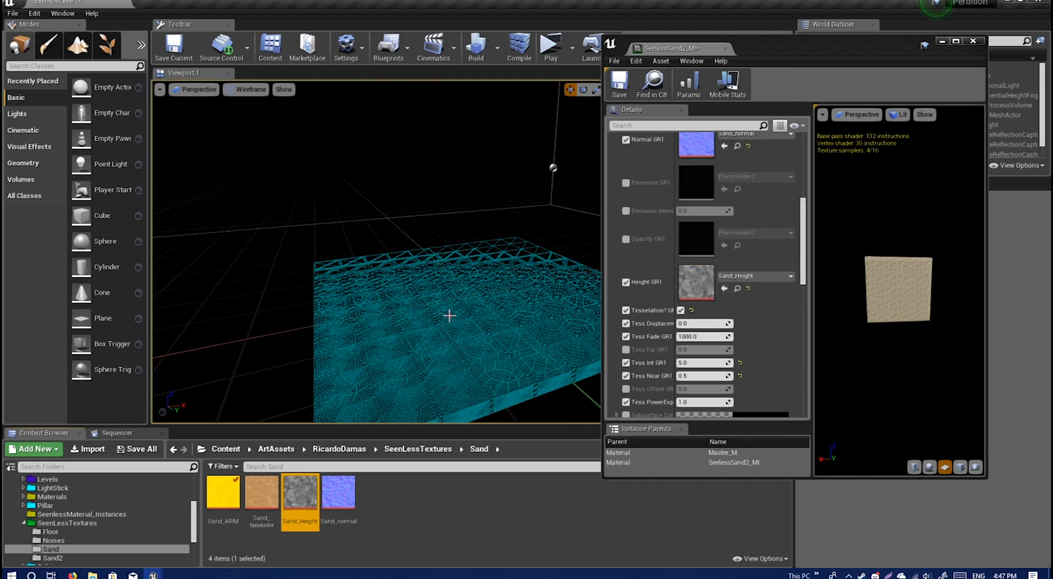
# - Try a Tess Displacement GR1 value of 100 and check the displaced slab in wireframe and lit shading
pyautogui.moveTo(449, 315); pyautogui.dragTo(465, 343)
pyautogui.moveTo(419, 316); pyautogui.dragTo(402, 332, button='right')
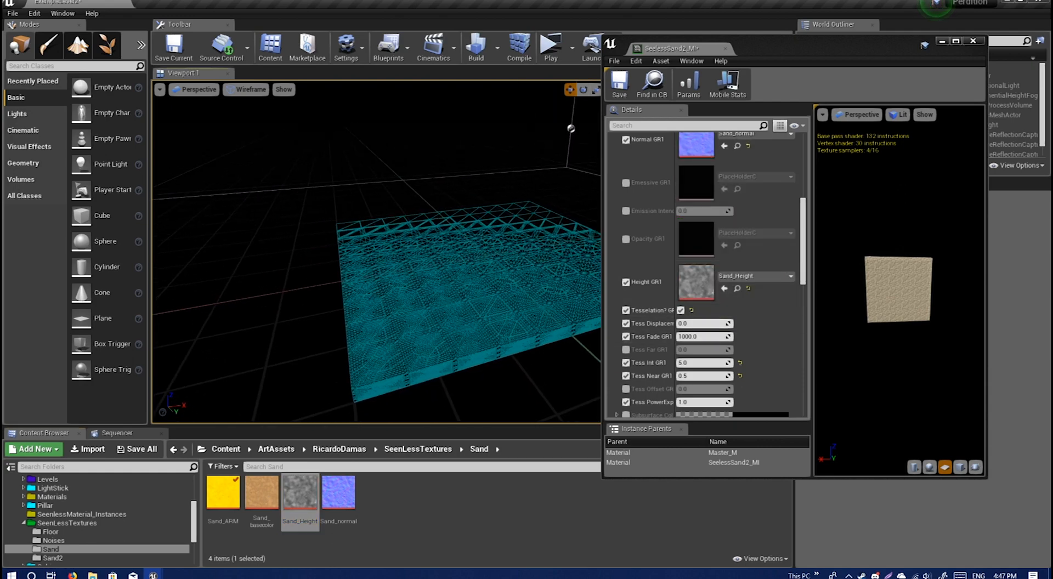
pyautogui.moveTo(702, 323); pyautogui.dragTo(724, 323)
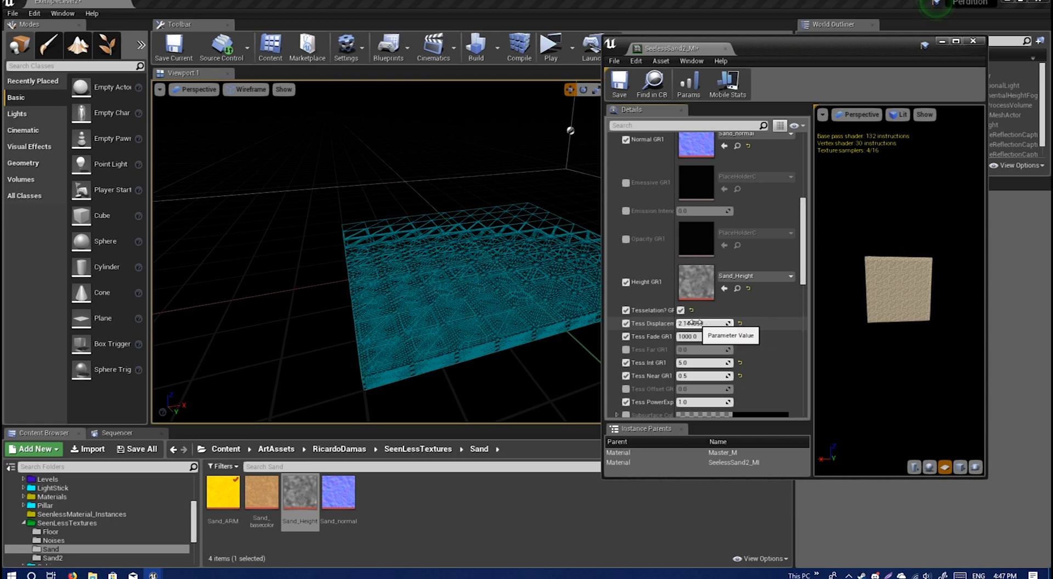
pyautogui.moveTo(680, 324)
pyautogui.mouseDown()
pyautogui.moveTo(668, 325)
pyautogui.moveTo(718, 324)
pyautogui.moveTo(693, 324)
pyautogui.mouseUp()
pyautogui.write('100')
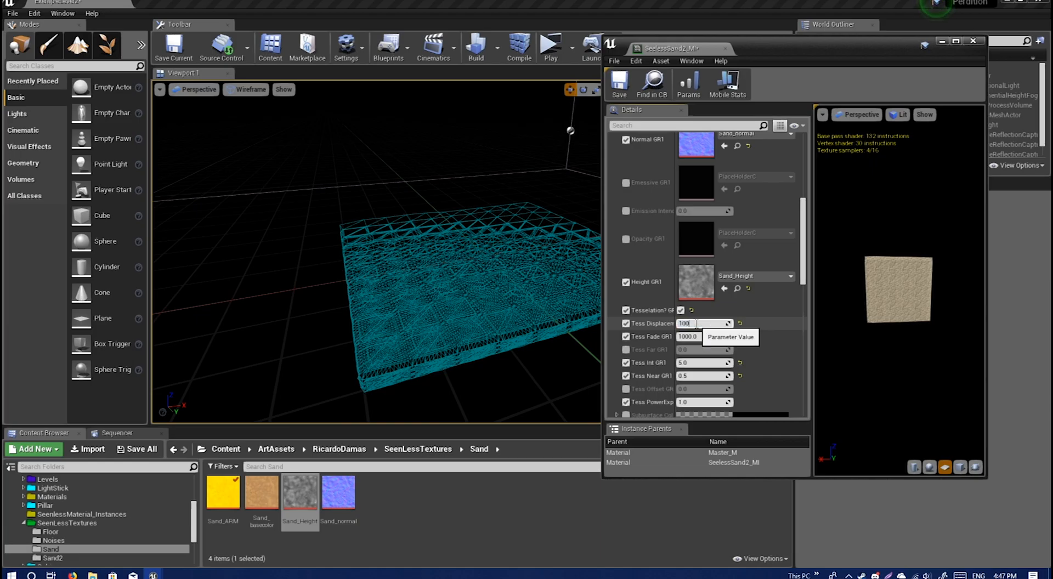
pyautogui.press('Return')
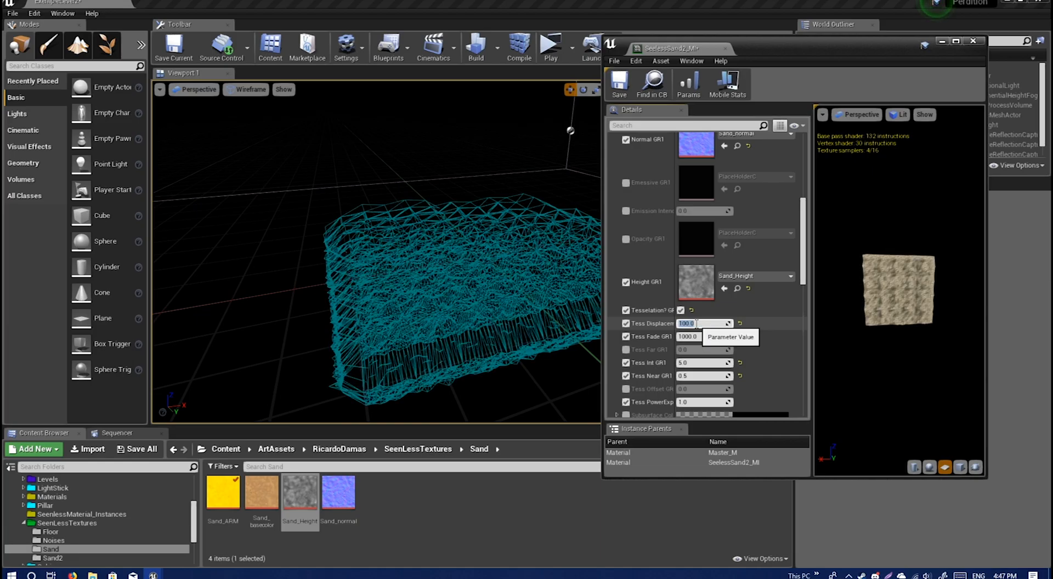
pyautogui.moveTo(493, 308); pyautogui.dragTo(523, 323, button='right')
pyautogui.press('w')
pyautogui.press('s')
pyautogui.hotkey('alt', '4')
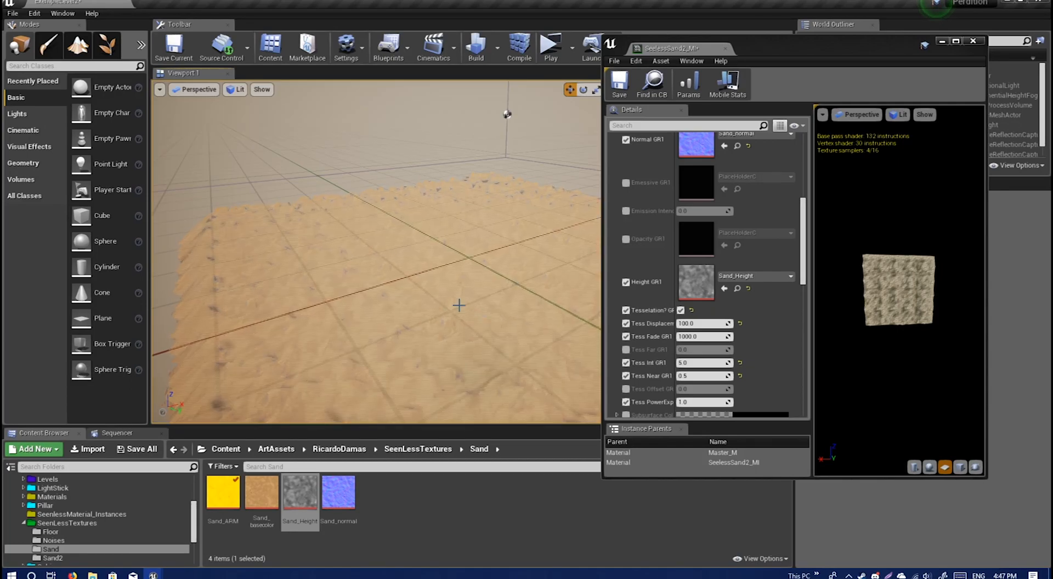
pyautogui.moveTo(458, 304)
pyautogui.mouseDown(button='right')
pyautogui.moveTo(494, 283)
pyautogui.moveTo(482, 296)
pyautogui.moveTo(493, 313)
pyautogui.moveTo(477, 291)
pyautogui.moveTo(459, 304)
pyautogui.mouseUp(button='right')
pyautogui.press('s')
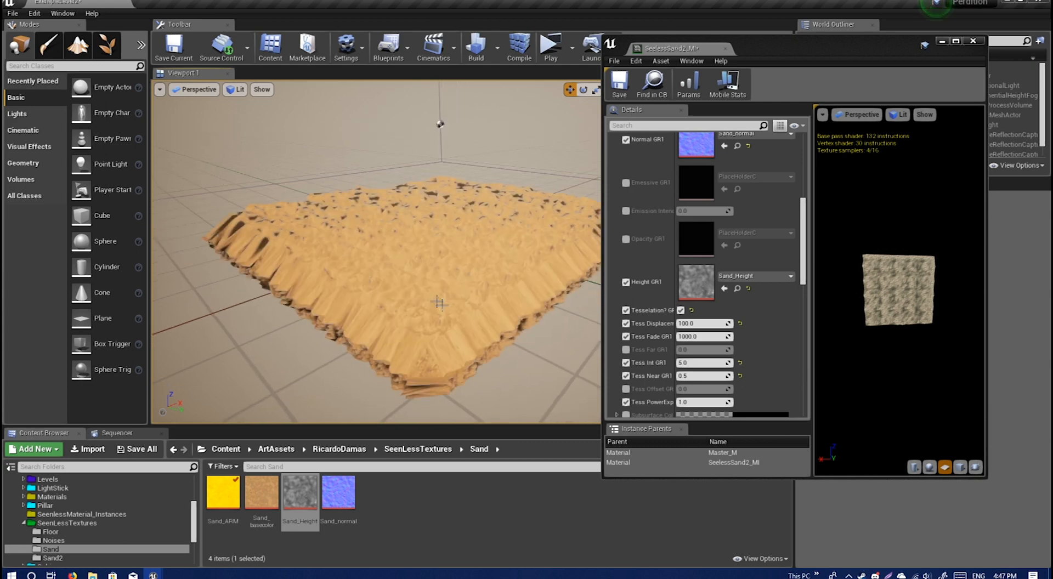
# - Inspect the material preview up close and reduce Tess Displacement GR1 to 10
pyautogui.click(704, 323)
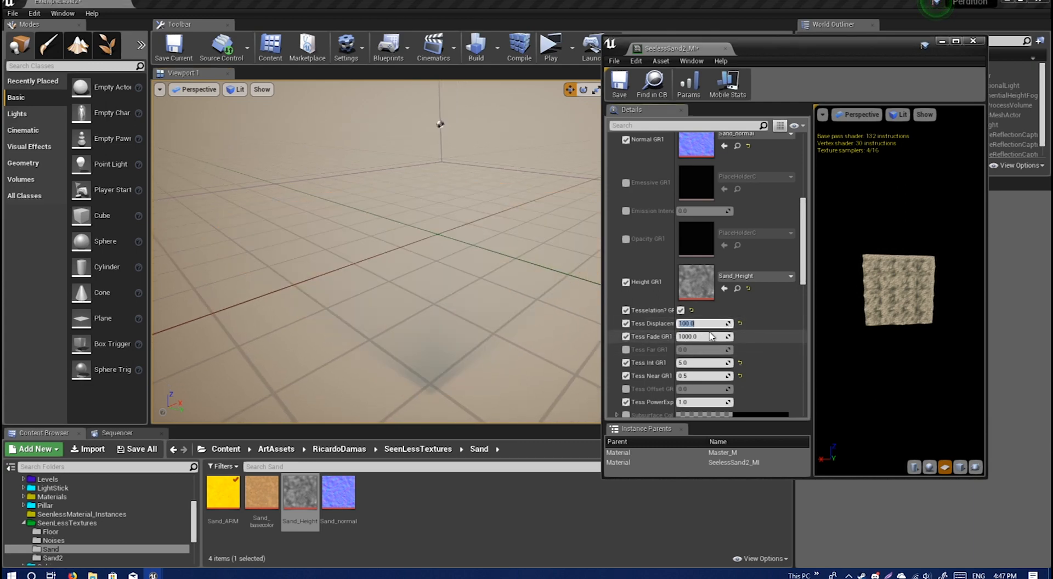
pyautogui.scroll(5, 893, 296)
pyautogui.moveTo(889, 289); pyautogui.dragTo(860, 307)
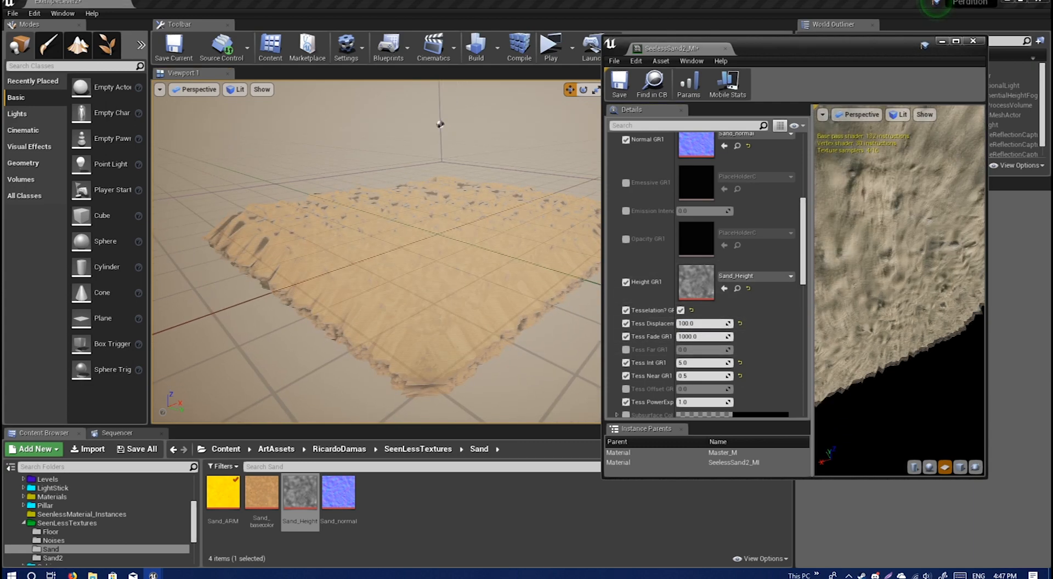
pyautogui.scroll(-5, 882, 264)
pyautogui.moveTo(877, 237); pyautogui.dragTo(830, 282)
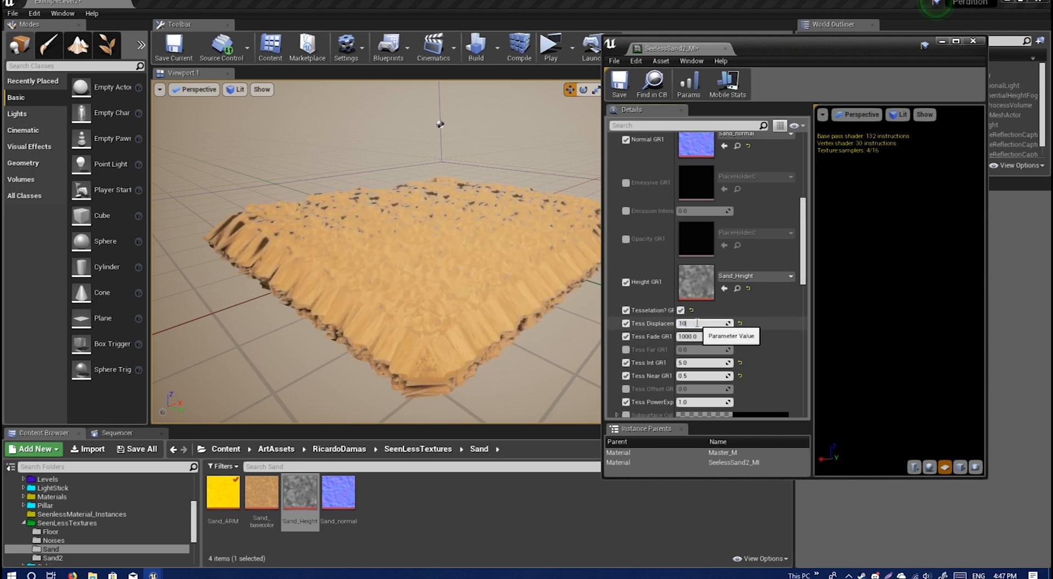
pyautogui.press('Return')
pyautogui.moveTo(360, 299); pyautogui.dragTo(334, 307, button='right')
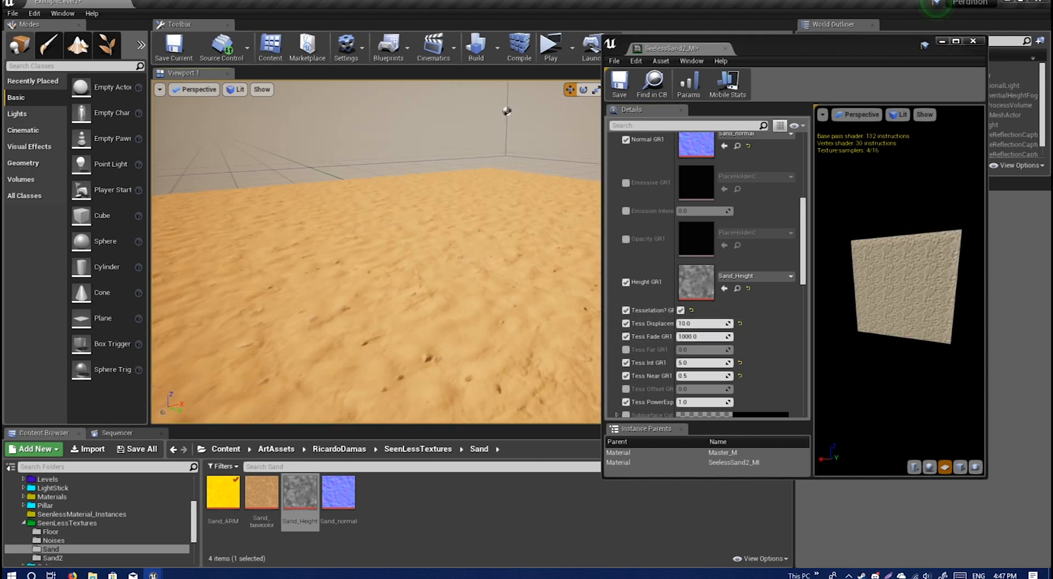
# - Raise Tess Displacement GR1 to 20 and check the sand relief on the slab from several angles
pyautogui.click(693, 325)
pyautogui.press('Return')
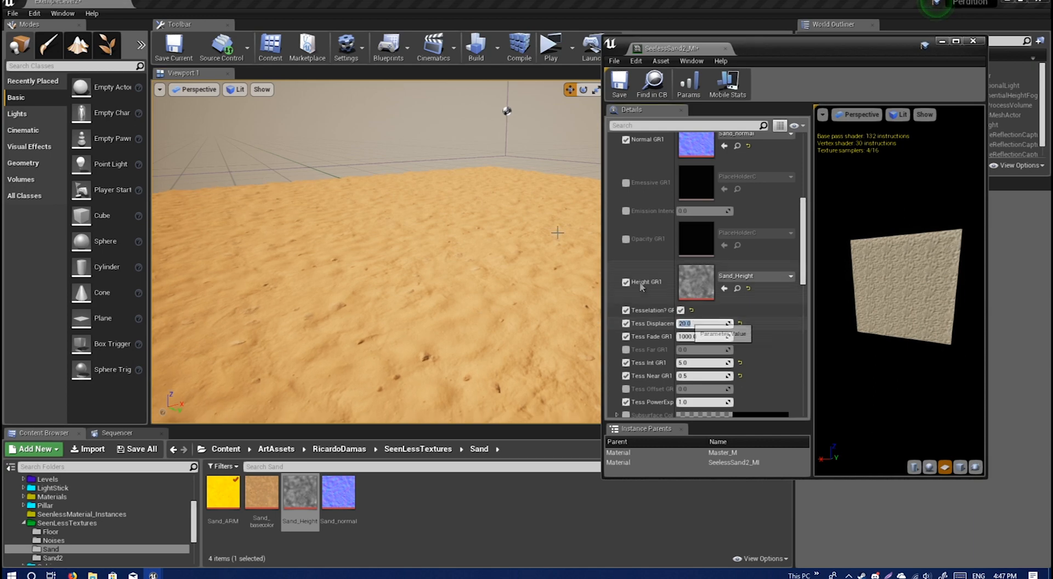
pyautogui.press('s')
pyautogui.moveTo(557, 231); pyautogui.dragTo(518, 187, button='right')
pyautogui.press('w')
pyautogui.press('d')
pyautogui.press('a')
pyautogui.moveTo(435, 186); pyautogui.dragTo(472, 230, button='right')
pyautogui.press('s')
# - Set the Scale parameter in the Base group to 1
pyautogui.scroll(8, 630, 167)
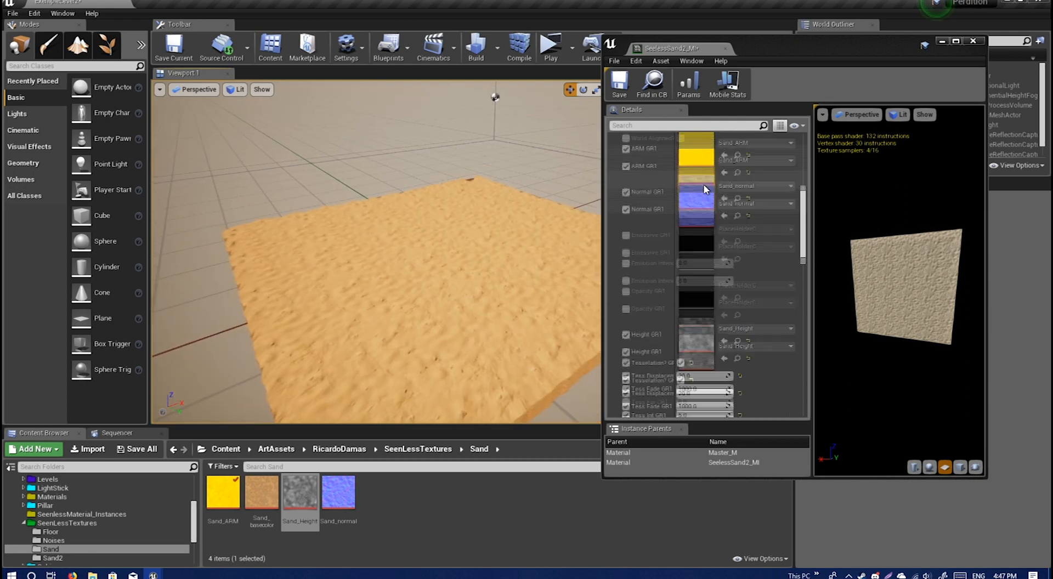
pyautogui.click(611, 152)
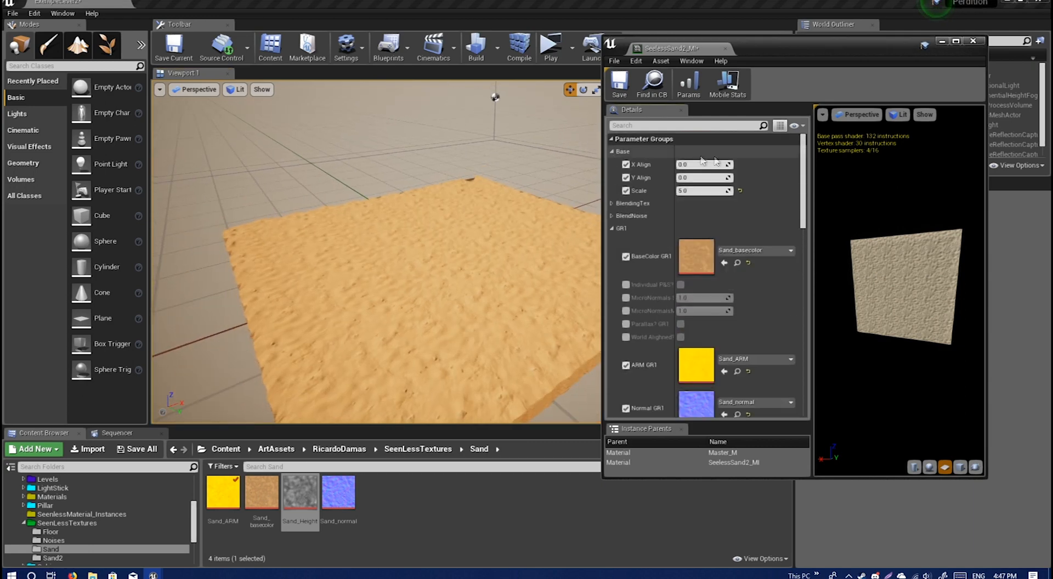
pyautogui.click(698, 190)
pyautogui.write('1')
pyautogui.press('Return')
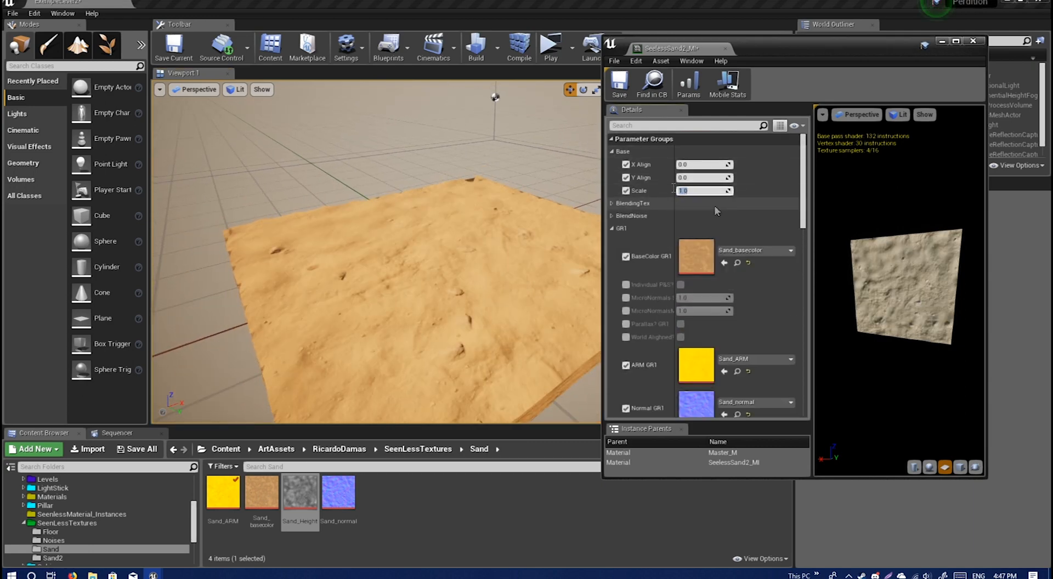
# - Examine the slab's edges in lit shading and its tessellation in wireframe from near and far
pyautogui.moveTo(493, 219); pyautogui.dragTo(581, 220, button='right')
pyautogui.moveTo(376, 252); pyautogui.dragTo(351, 230, button='right')
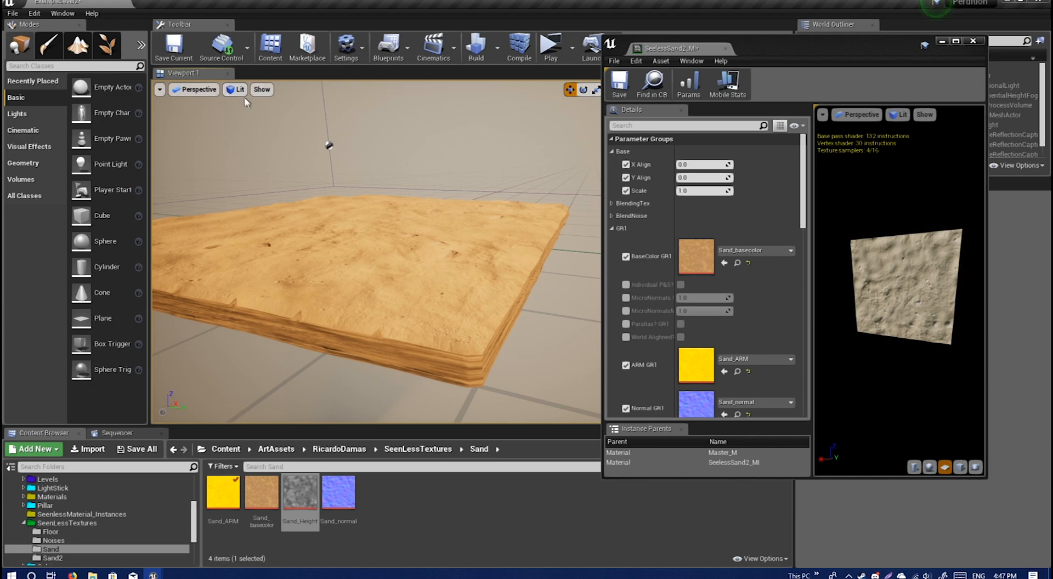
pyautogui.hotkey('alt', '2')
pyautogui.moveTo(355, 183); pyautogui.dragTo(270, 207, button='right')
pyautogui.press('s')
pyautogui.press('w')
pyautogui.press('s')
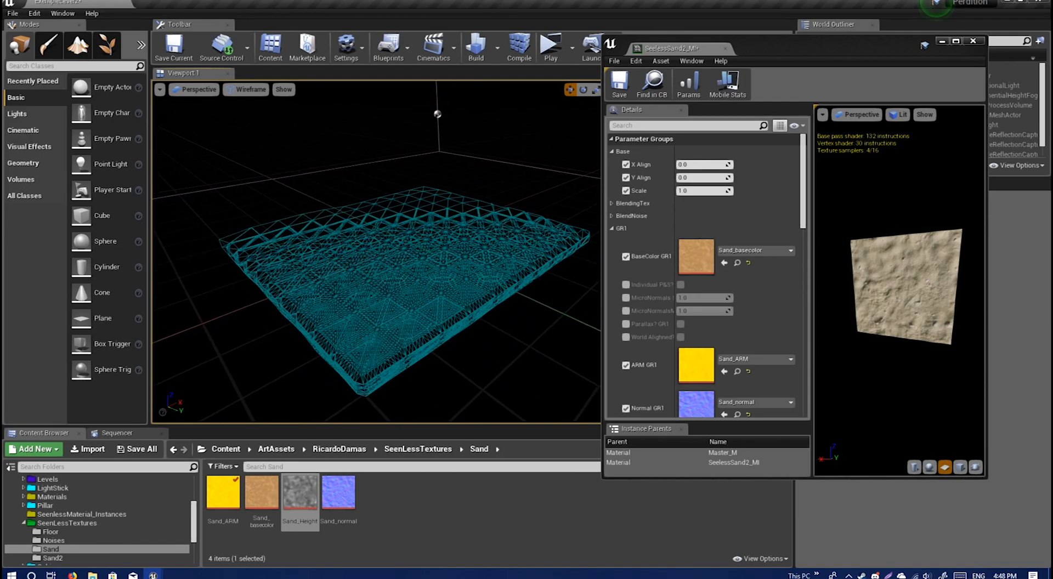
pyautogui.press('w')
pyautogui.moveTo(271, 208); pyautogui.dragTo(271, 208, button='right')
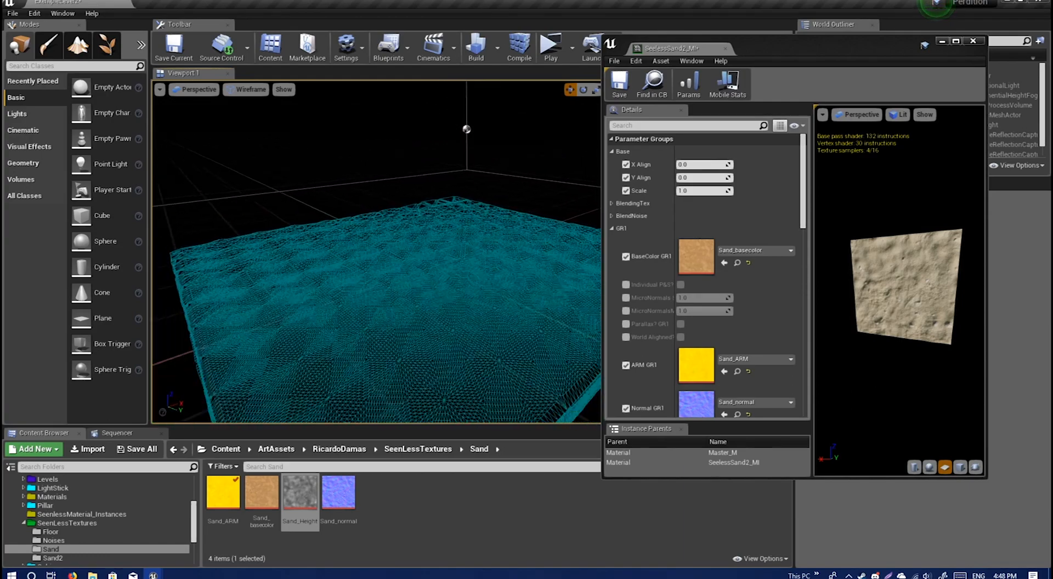
# - Try a Tess Displacement GR1 value of 50 and compare the slab in wireframe and lit shading
pyautogui.scroll(-10, 666, 294)
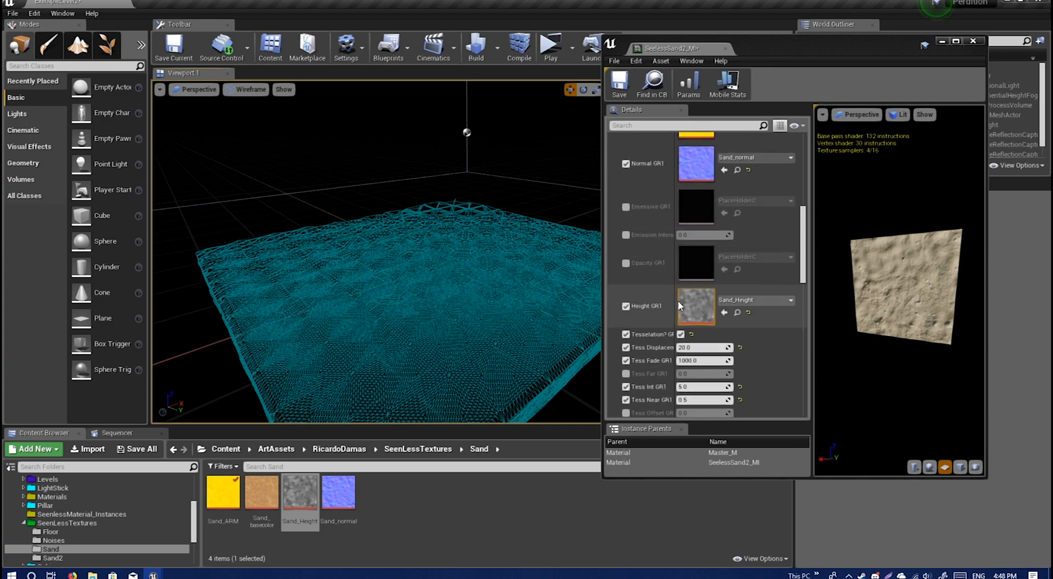
pyautogui.click(703, 295)
pyautogui.write('50')
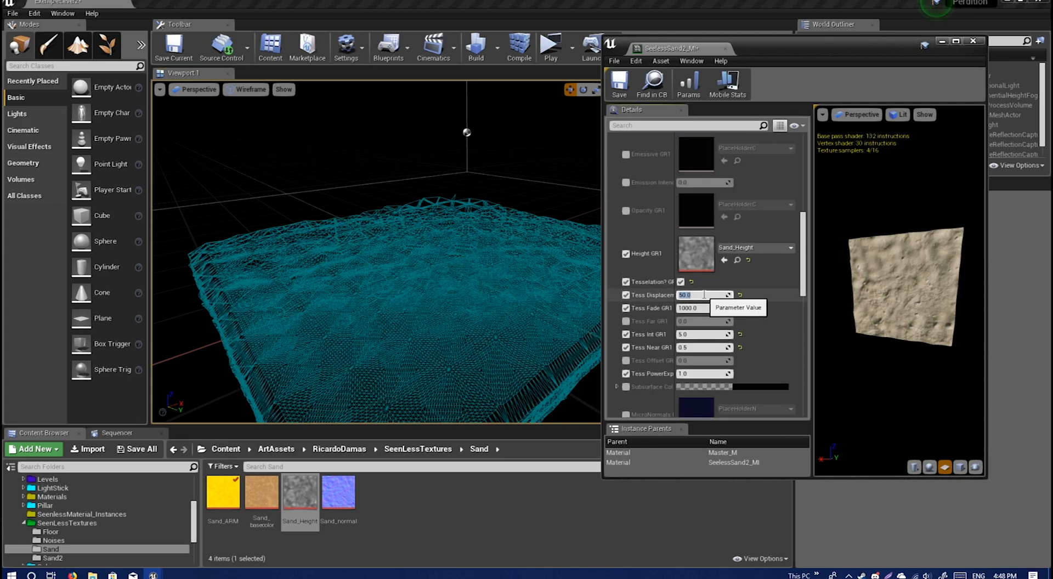
pyautogui.press('Return')
pyautogui.moveTo(376, 251)
pyautogui.mouseDown(button='right')
pyautogui.moveTo(382, 245)
pyautogui.moveTo(358, 275)
pyautogui.moveTo(358, 256)
pyautogui.mouseUp(button='right')
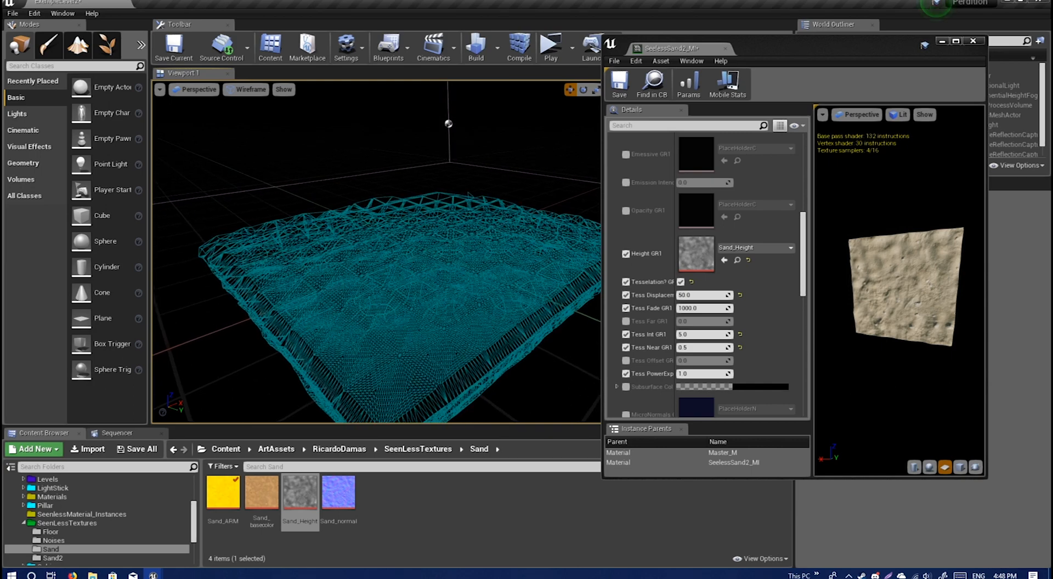
pyautogui.click(255, 89)
pyautogui.click(291, 124)
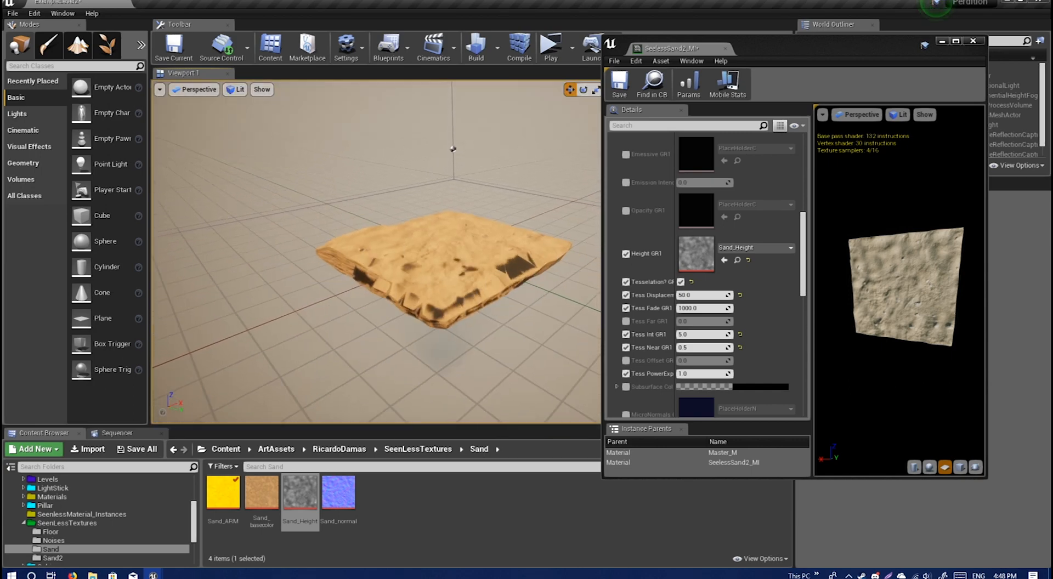
pyautogui.press('w')
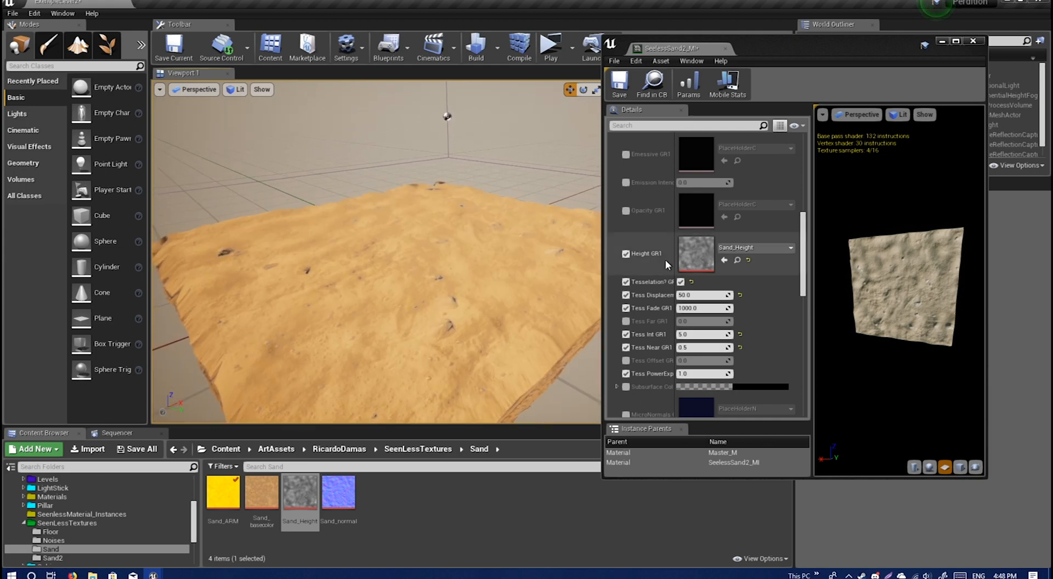
# - Try a Tess Displacement GR1 value of 30 and check the lit slab from near and far
pyautogui.click(696, 295)
pyautogui.write('30')
pyautogui.press('Return')
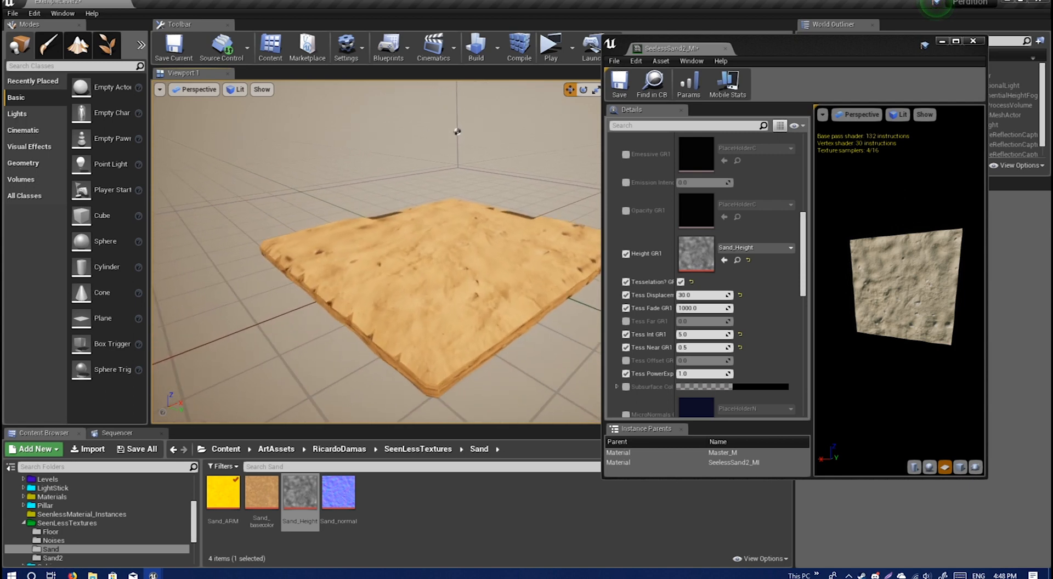
pyautogui.press('w')
pyautogui.press('s')
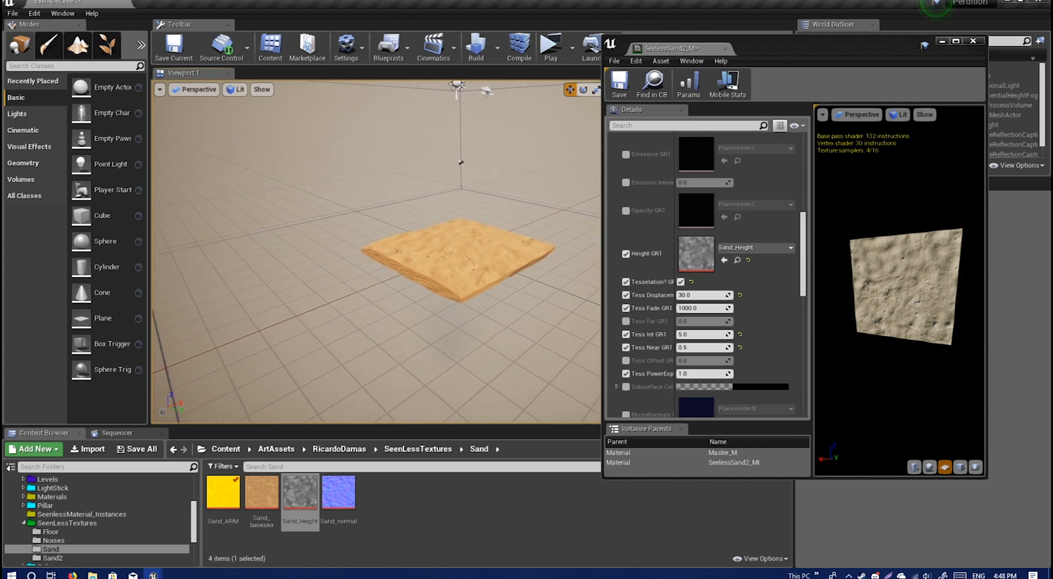
pyautogui.press('w')
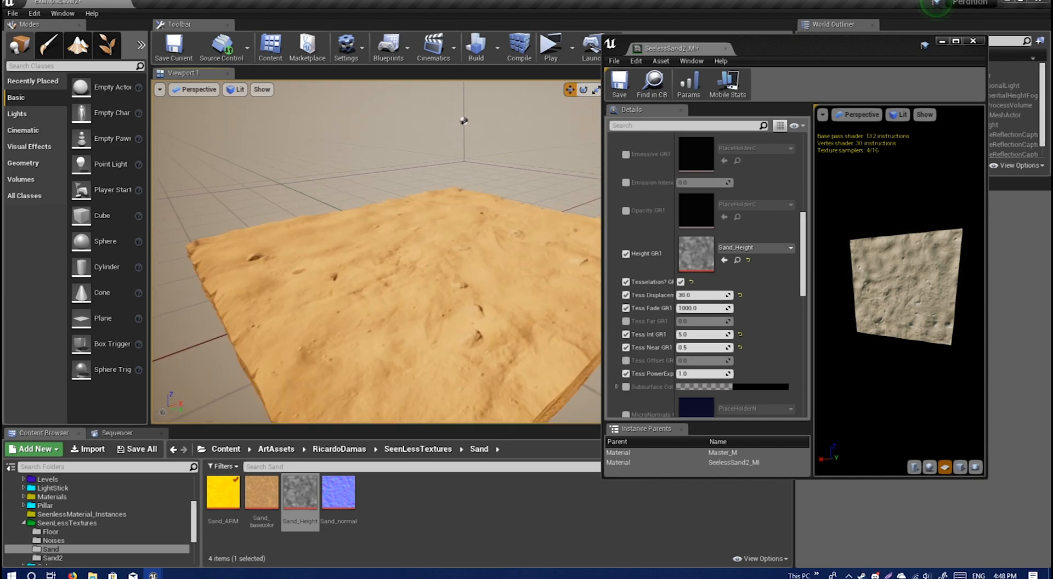
# - Set Tess Displacement GR1 to 10 and fly around the slab to check its surface and edges
pyautogui.click(704, 295)
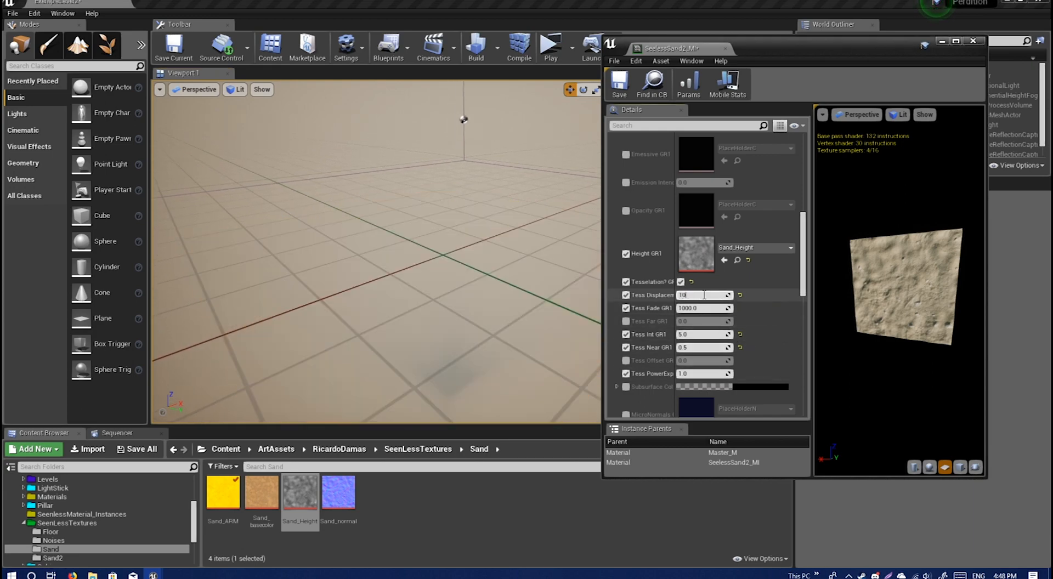
pyautogui.press('Return')
pyautogui.moveTo(581, 293); pyautogui.dragTo(530, 253, button='right')
pyautogui.press('w')
pyautogui.press('q')
pyautogui.press('d')
pyautogui.press('e')
pyautogui.press('w')
pyautogui.press('s')
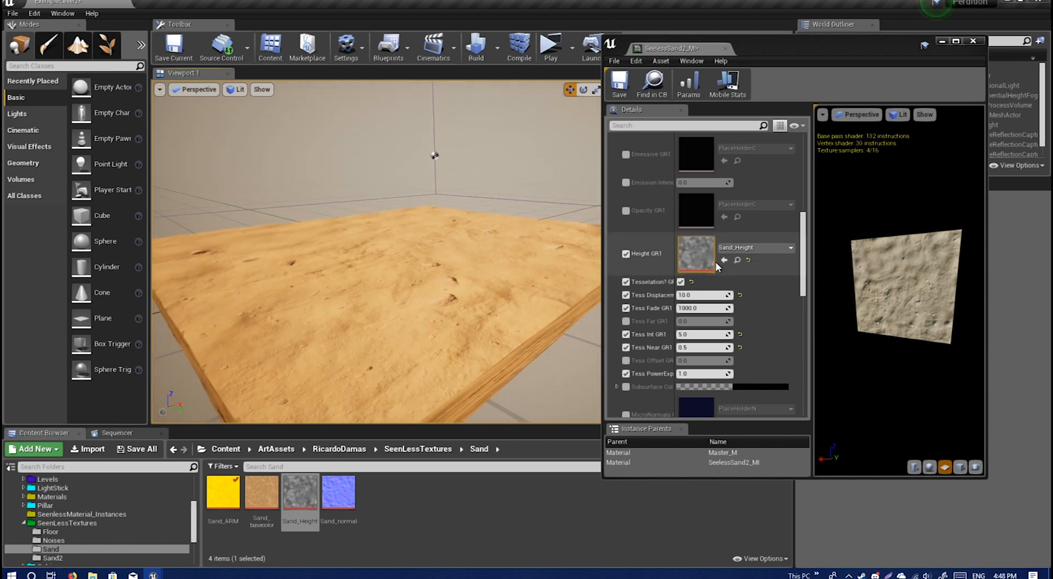
# - Turn off Tesselation GR1 and disable its override
pyautogui.scroll(-4, 713, 307)
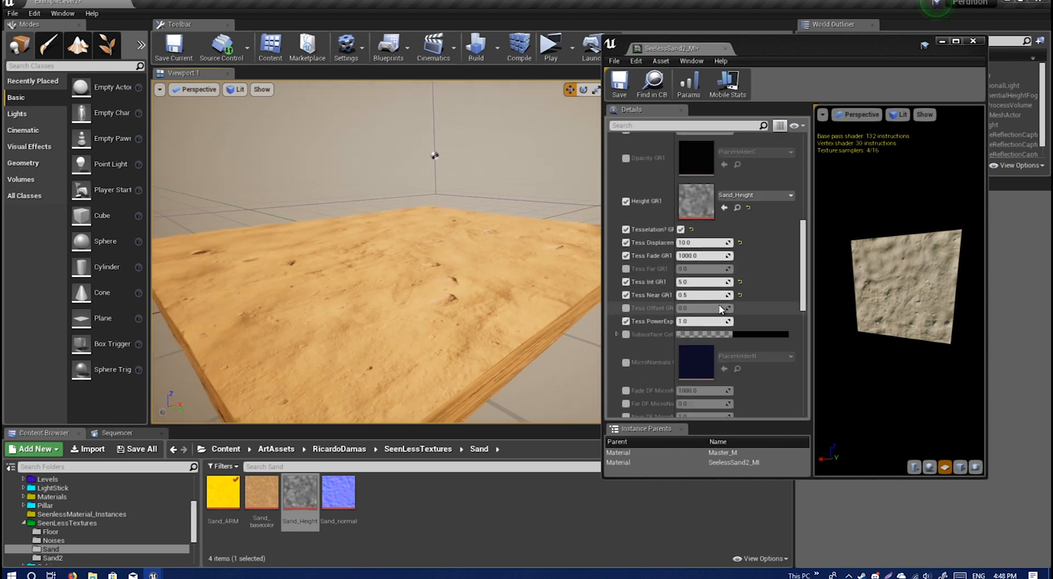
pyautogui.scroll(6, 680, 345)
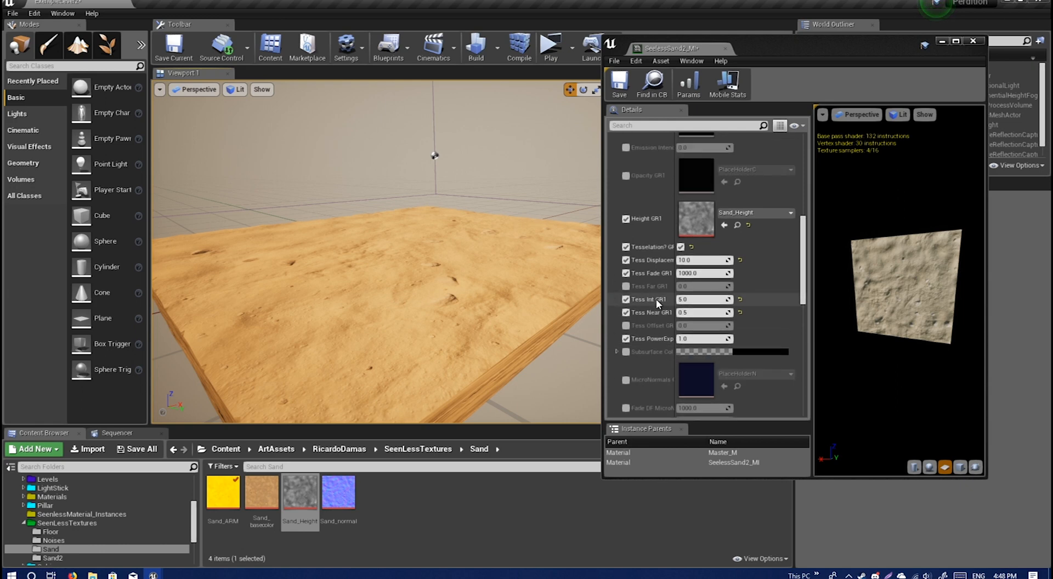
pyautogui.click(681, 335)
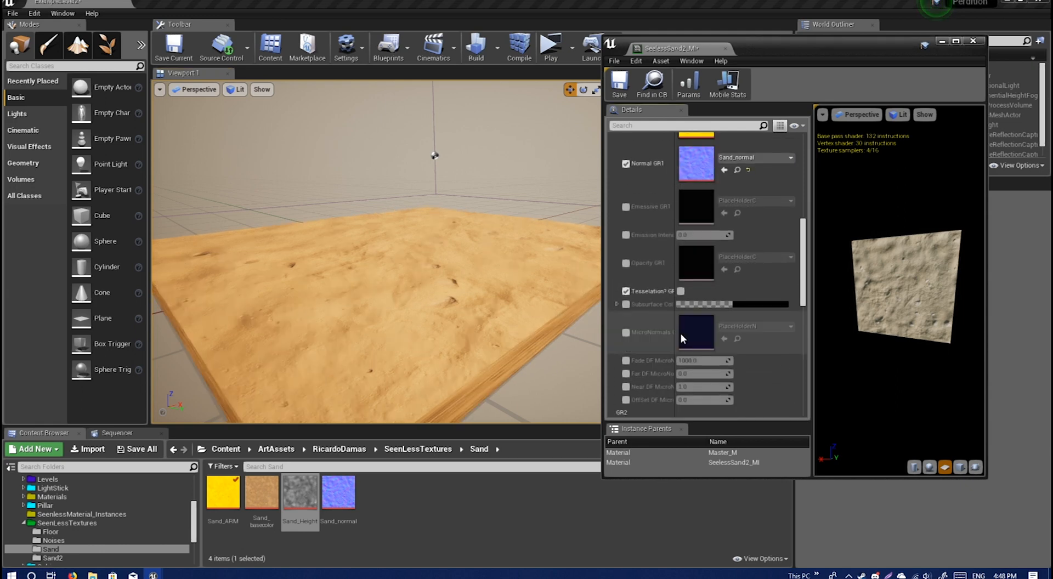
pyautogui.click(626, 292)
pyautogui.scroll(4, 642, 220)
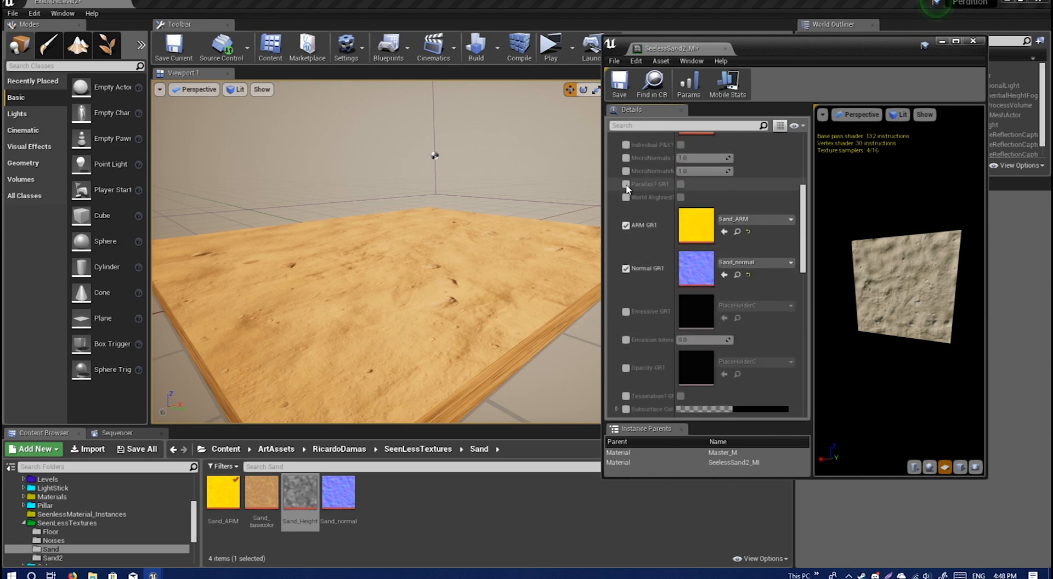
# - Turn on Parallax GR1 and leave Tesselation GR1 switched off with its override disabled
pyautogui.scroll(-1, 679, 362)
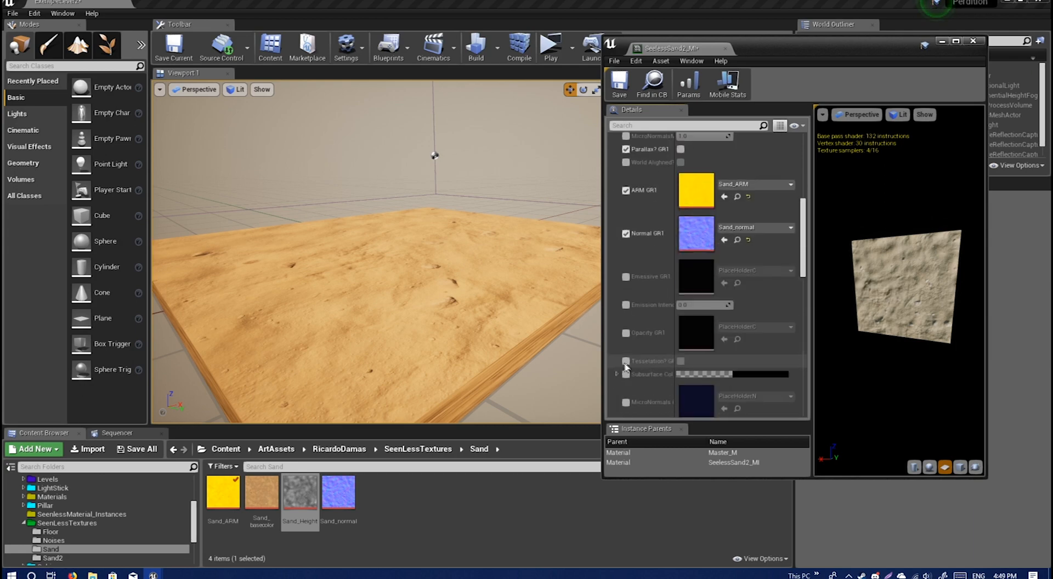
pyautogui.click(680, 361)
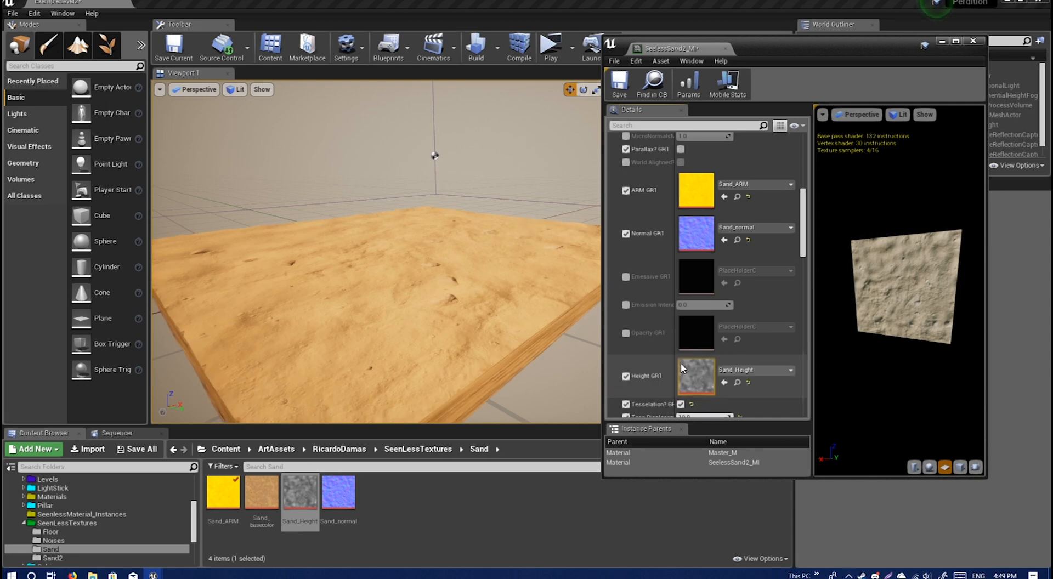
pyautogui.click(681, 149)
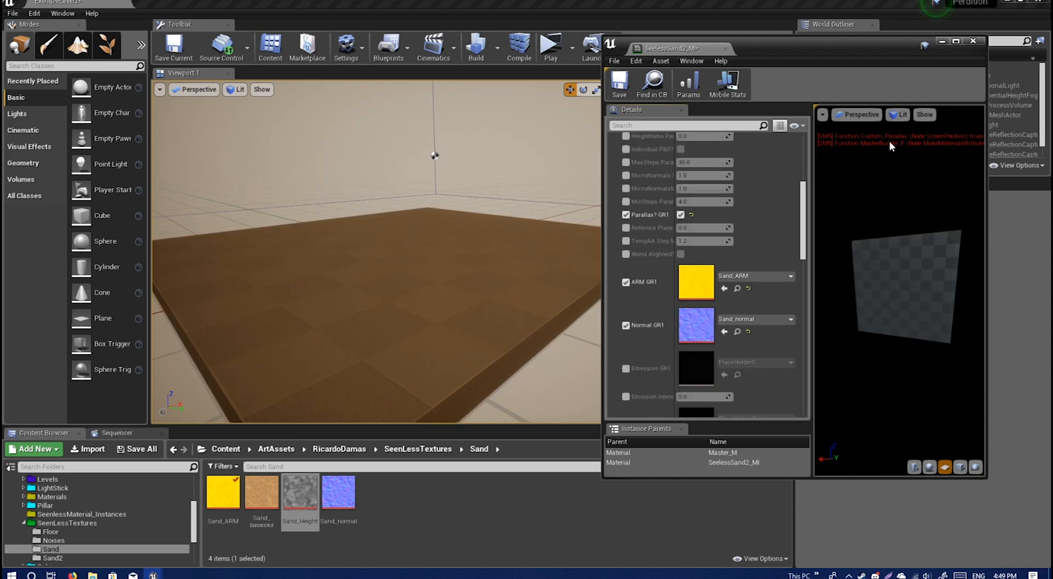
pyautogui.scroll(-5, 762, 275)
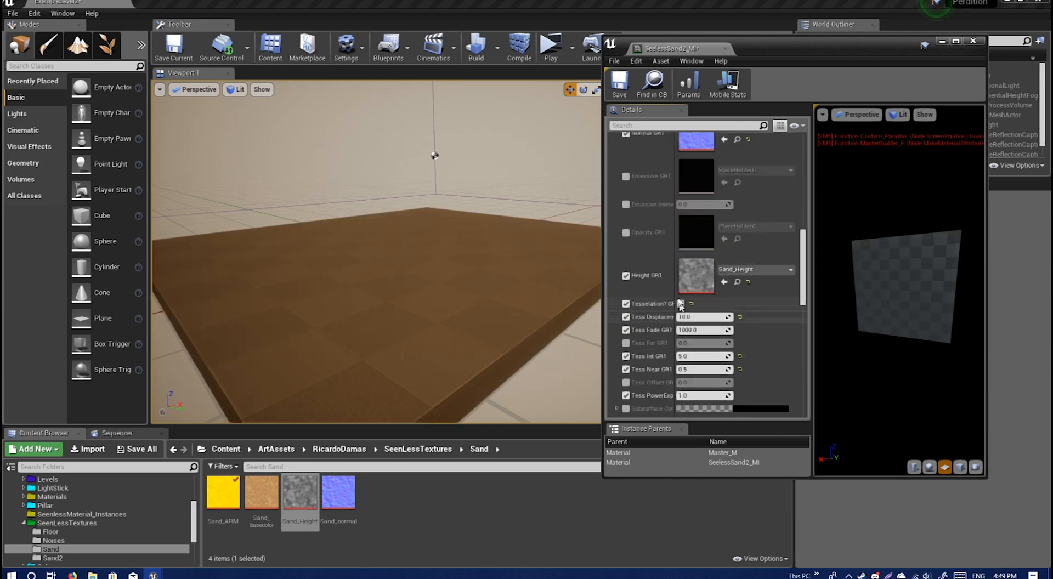
pyautogui.click(679, 306)
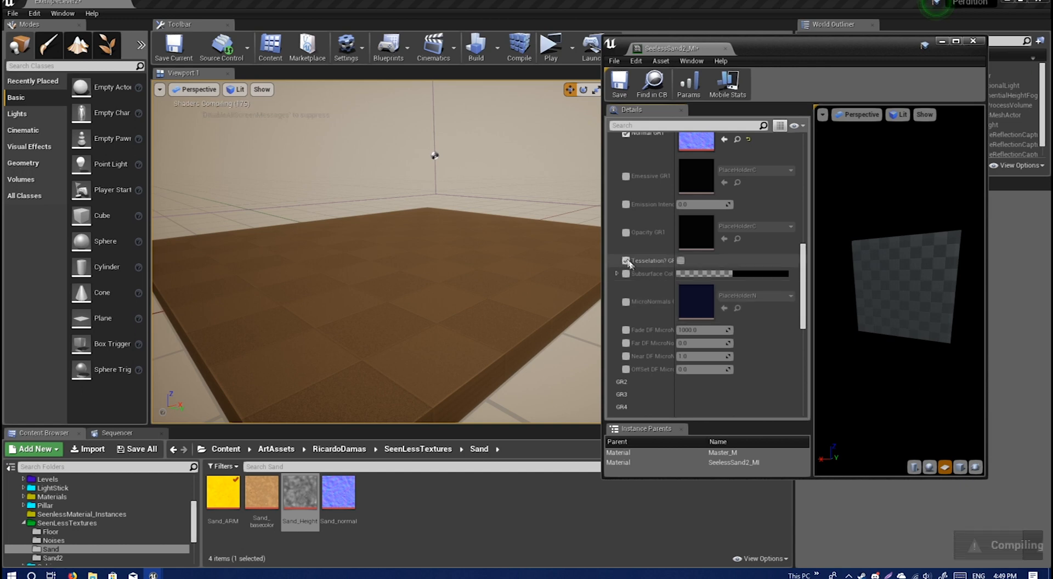
pyautogui.scroll(4, 707, 236)
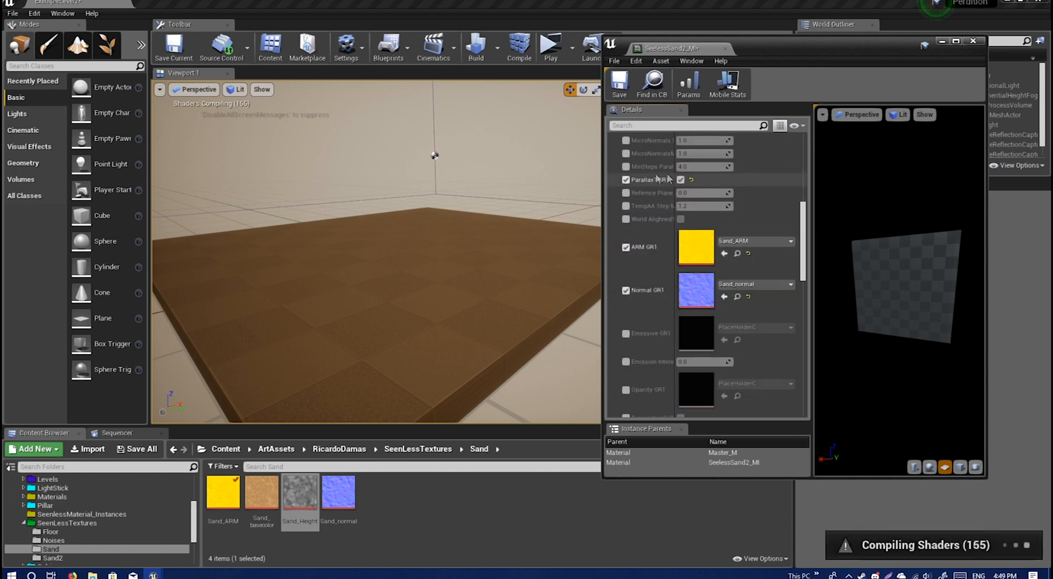
pyautogui.scroll(3, 660, 181)
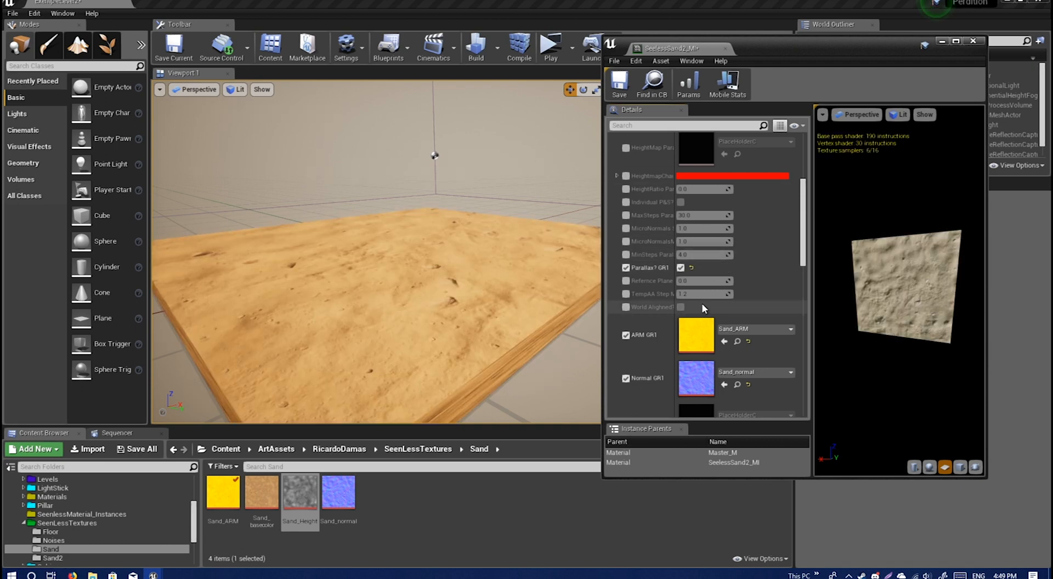
# - Override the GR1 parallax height map and assign the Sand_Height texture to it
pyautogui.scroll(-5, 639, 296)
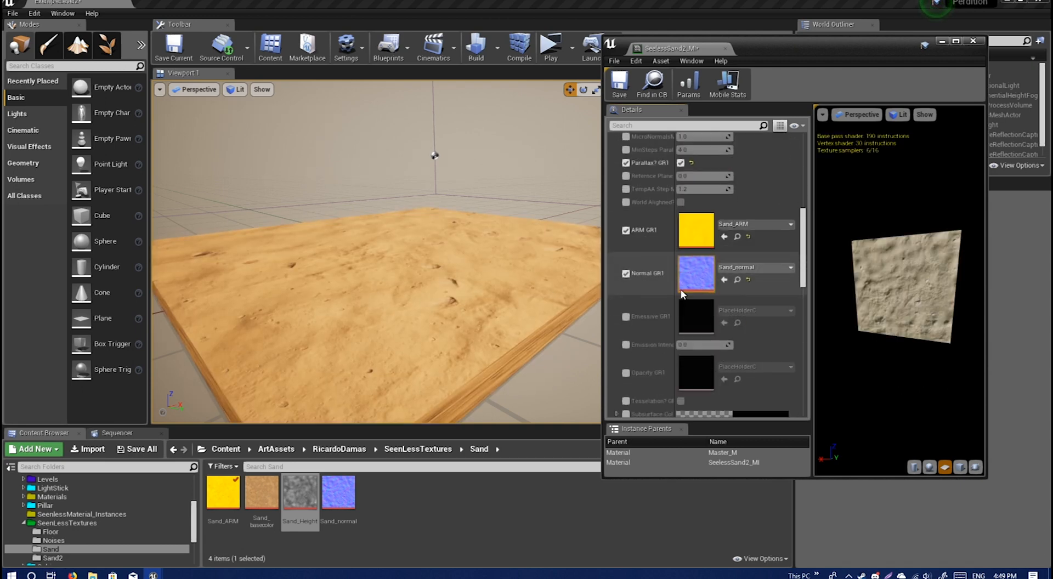
pyautogui.scroll(4, 702, 301)
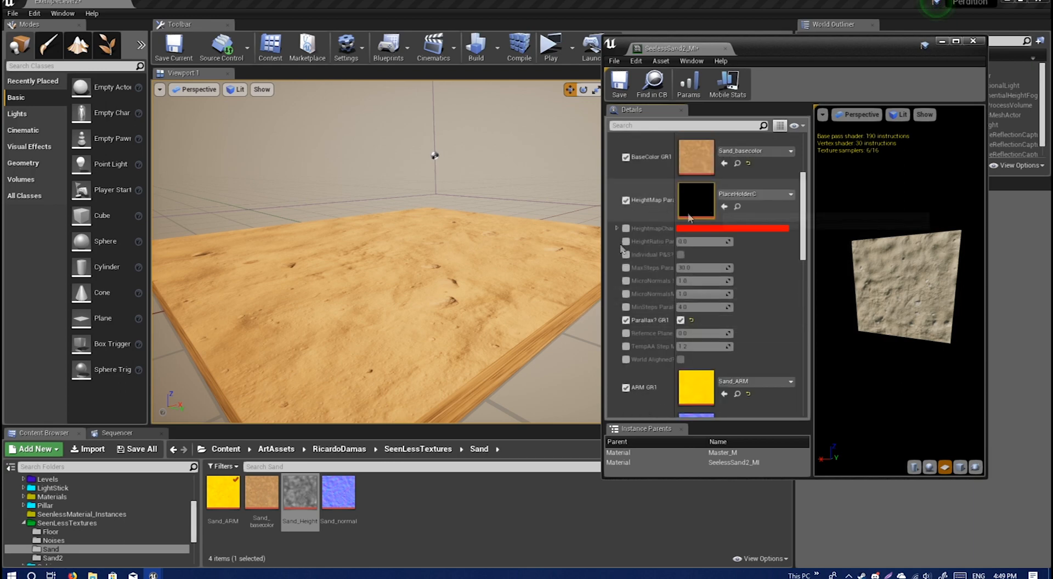
pyautogui.moveTo(294, 497); pyautogui.dragTo(696, 203)
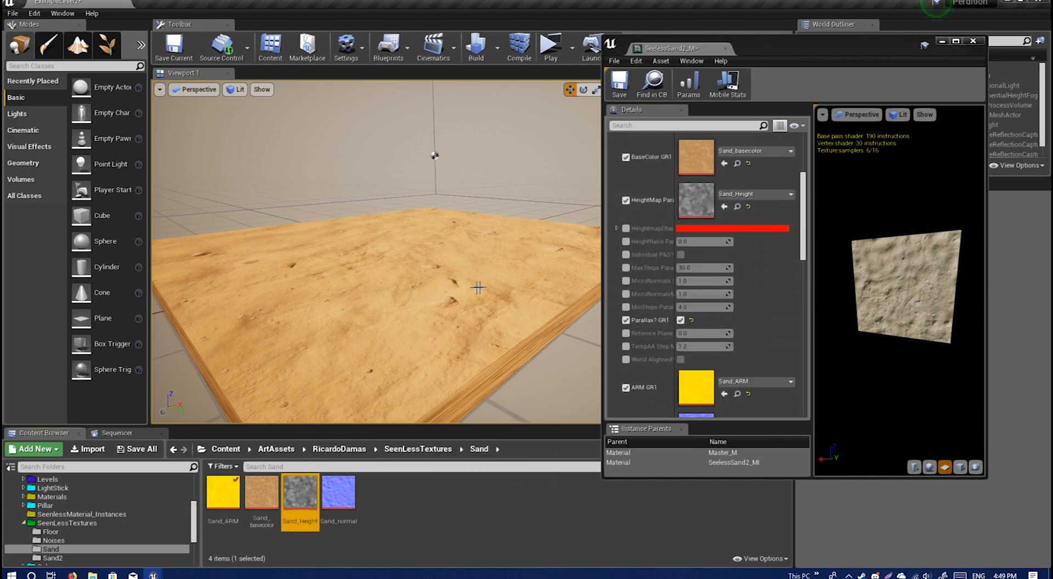
# - Override the GR1 parallax HeightRatio, try a value of 0.05 and check the slab's surface
pyautogui.moveTo(478, 287)
pyautogui.mouseDown(button='right')
pyautogui.moveTo(439, 316)
pyautogui.moveTo(473, 291)
pyautogui.mouseUp(button='right')
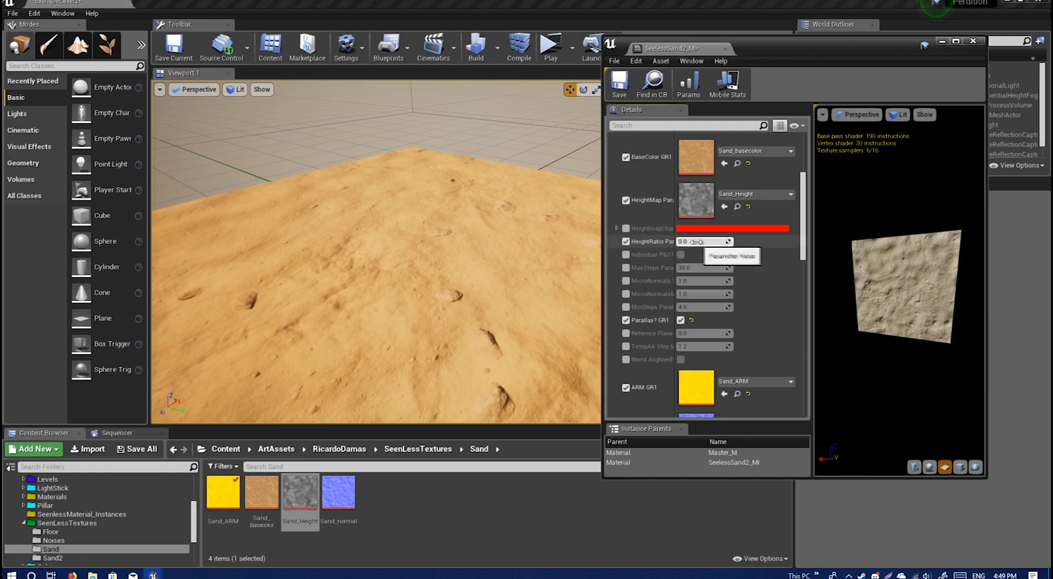
pyautogui.moveTo(696, 242); pyautogui.dragTo(740, 242)
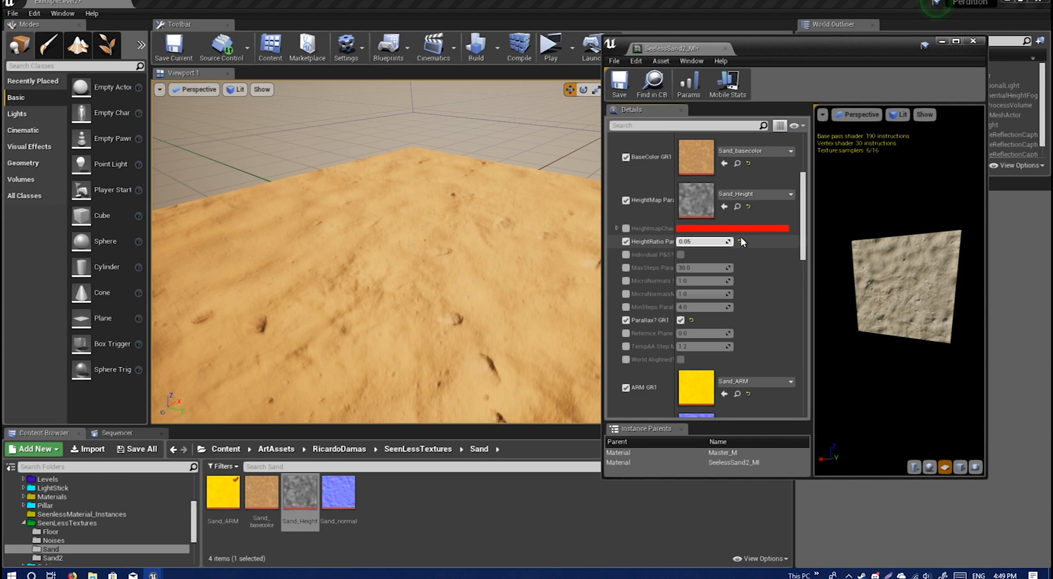
pyautogui.press('Return')
pyautogui.moveTo(373, 163); pyautogui.dragTo(405, 181, button='right')
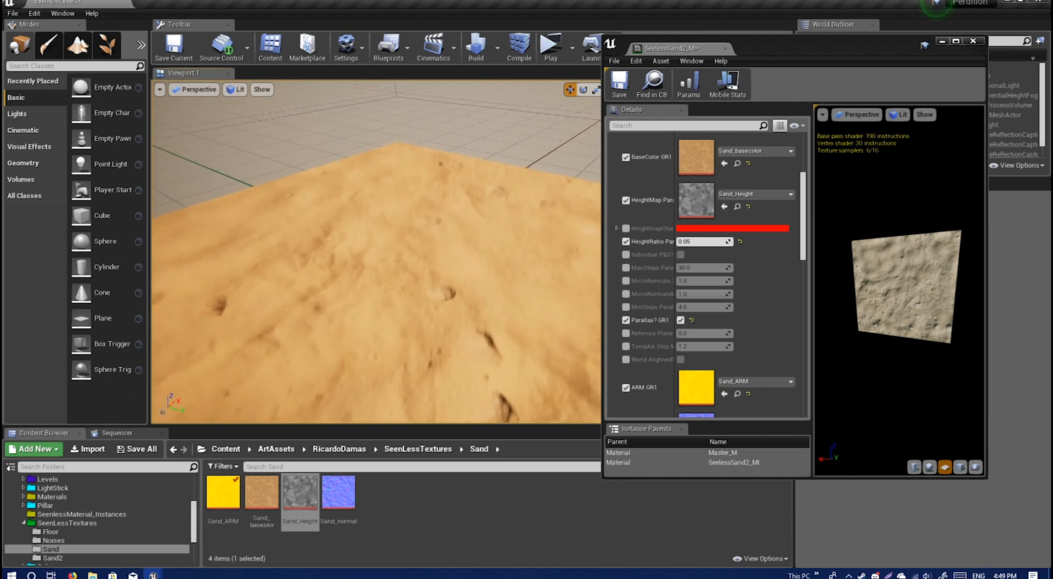
# - Set the GR1 parallax HeightRatio to 0.02 and inspect the slab's surface up close
pyautogui.click(711, 241)
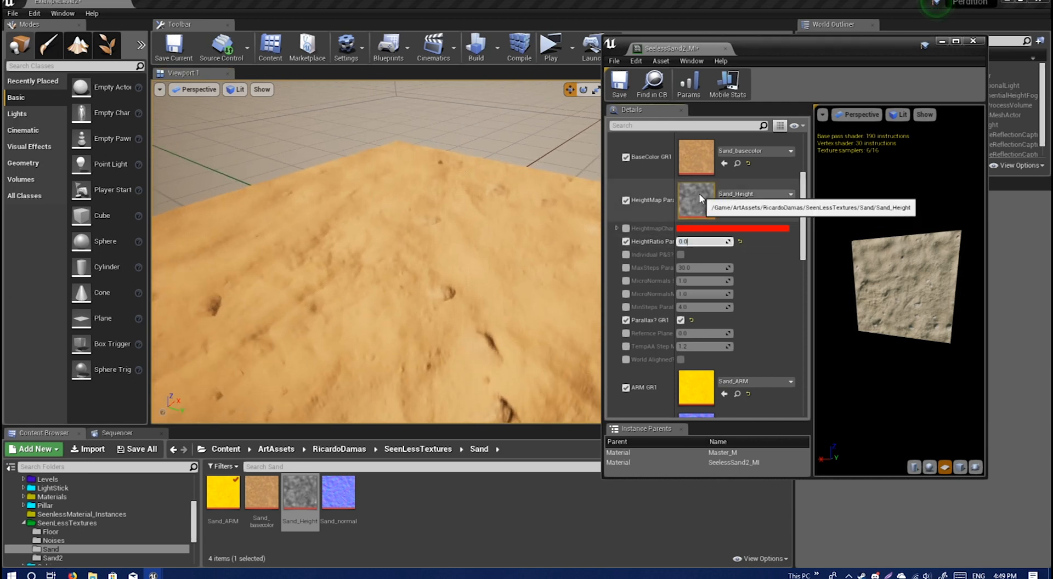
pyautogui.write('0.02')
pyautogui.press('Return')
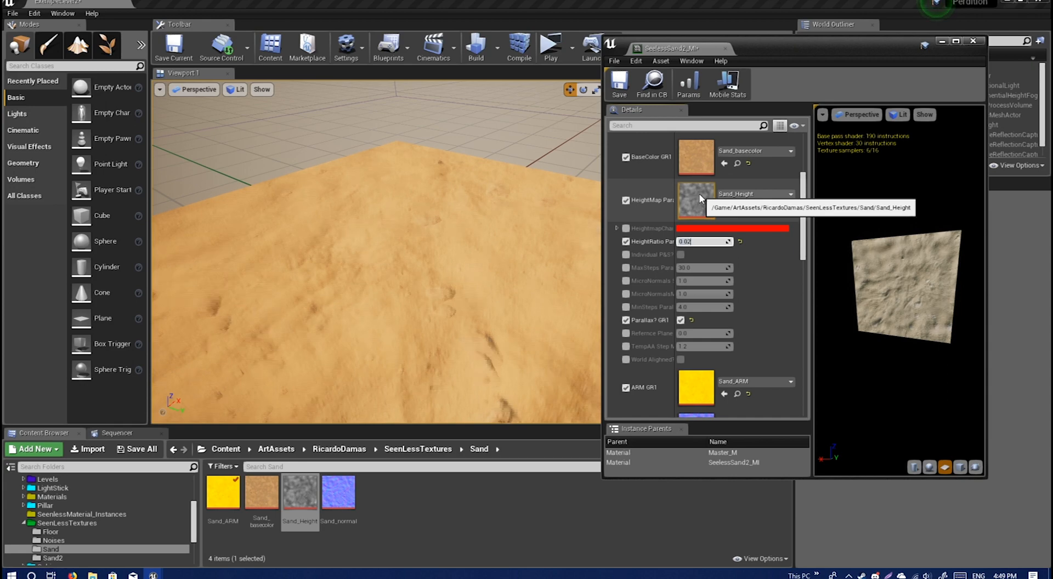
pyautogui.moveTo(502, 238); pyautogui.dragTo(489, 267, button='right')
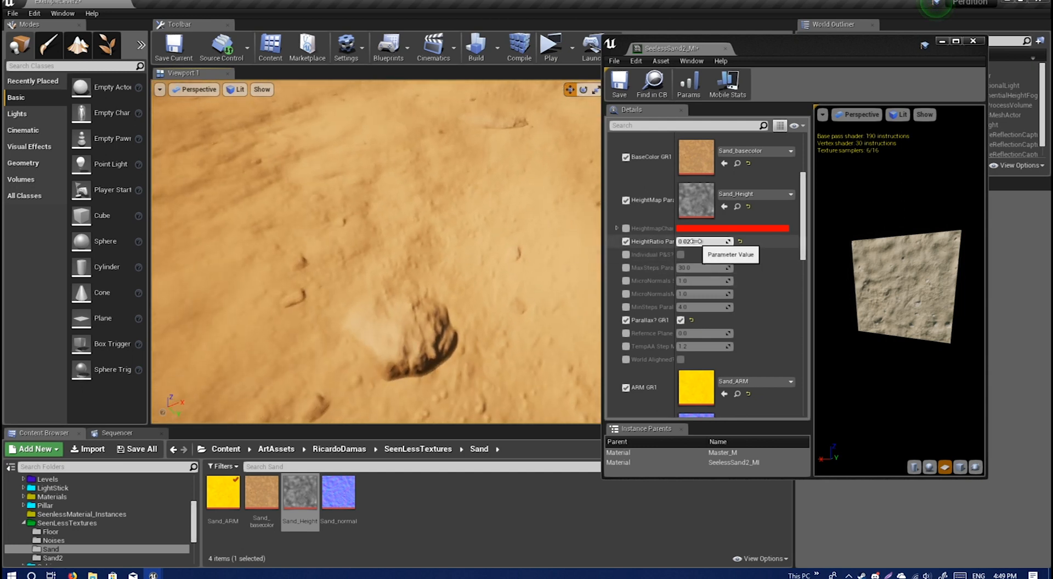
pyautogui.click(617, 228)
pyautogui.click(626, 228)
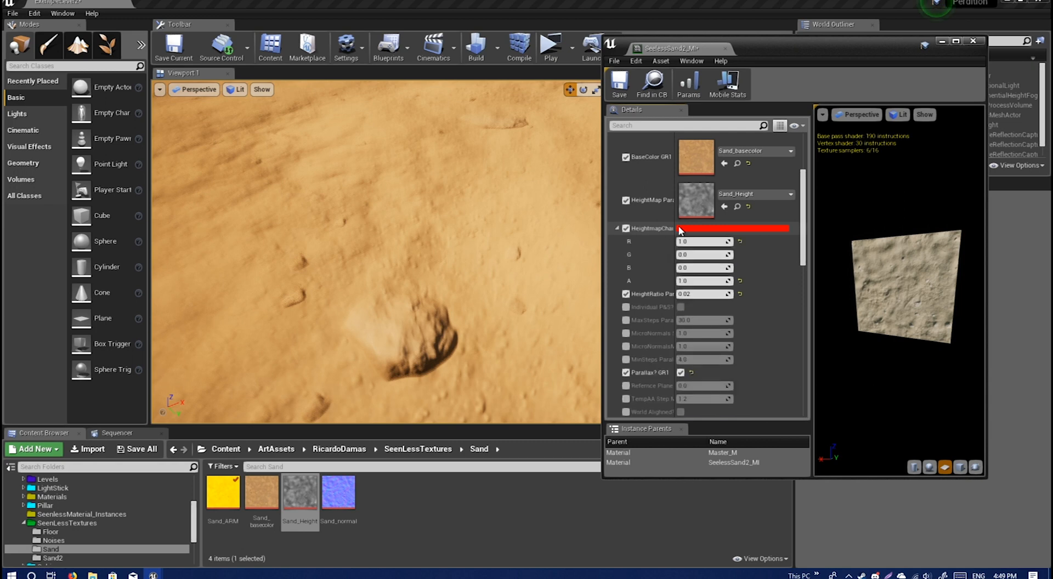
pyautogui.click(698, 229)
pyautogui.moveTo(444, 235); pyautogui.dragTo(563, 287, button='right')
pyautogui.moveTo(793, 313)
pyautogui.mouseDown()
pyautogui.moveTo(703, 275)
pyautogui.moveTo(729, 351)
pyautogui.moveTo(790, 323)
pyautogui.moveTo(761, 285)
pyautogui.moveTo(779, 264)
pyautogui.mouseUp()
pyautogui.click(929, 492)
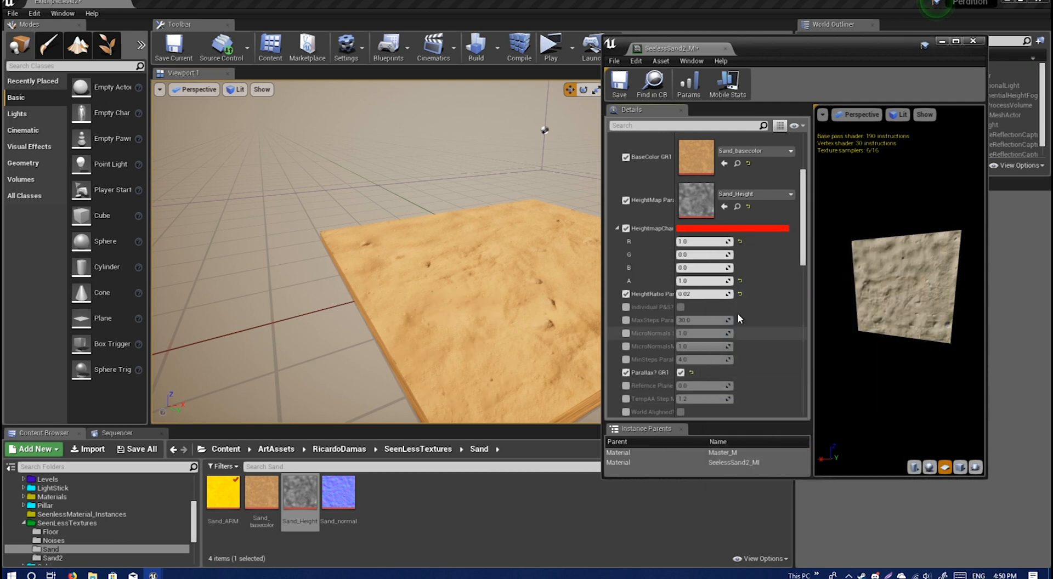
pyautogui.click(626, 228)
# - Turn off Parallax GR1 and disable its override
pyautogui.scroll(-2, 673, 270)
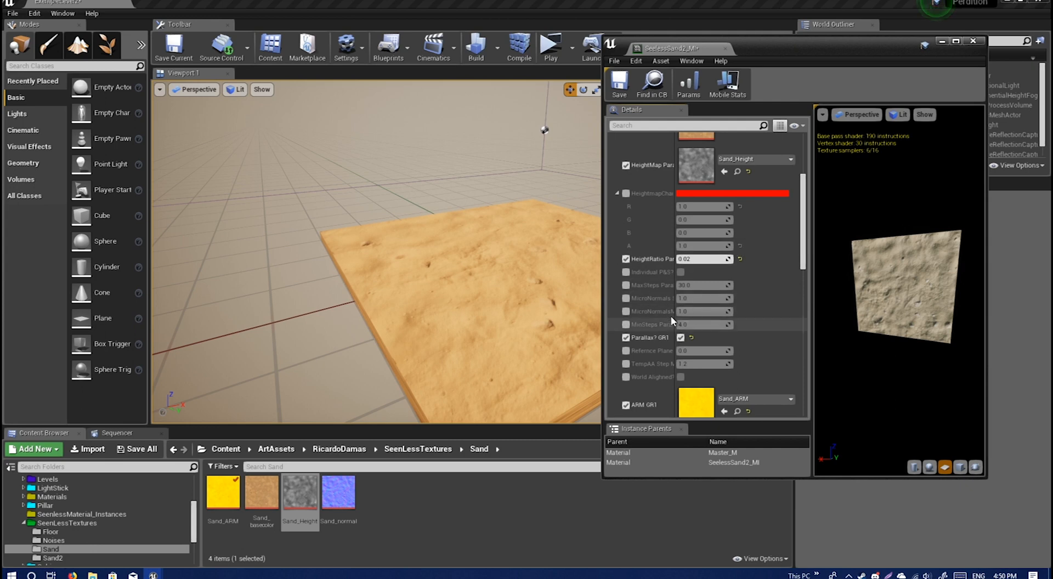
pyautogui.moveTo(510, 312); pyautogui.dragTo(538, 313, button='right')
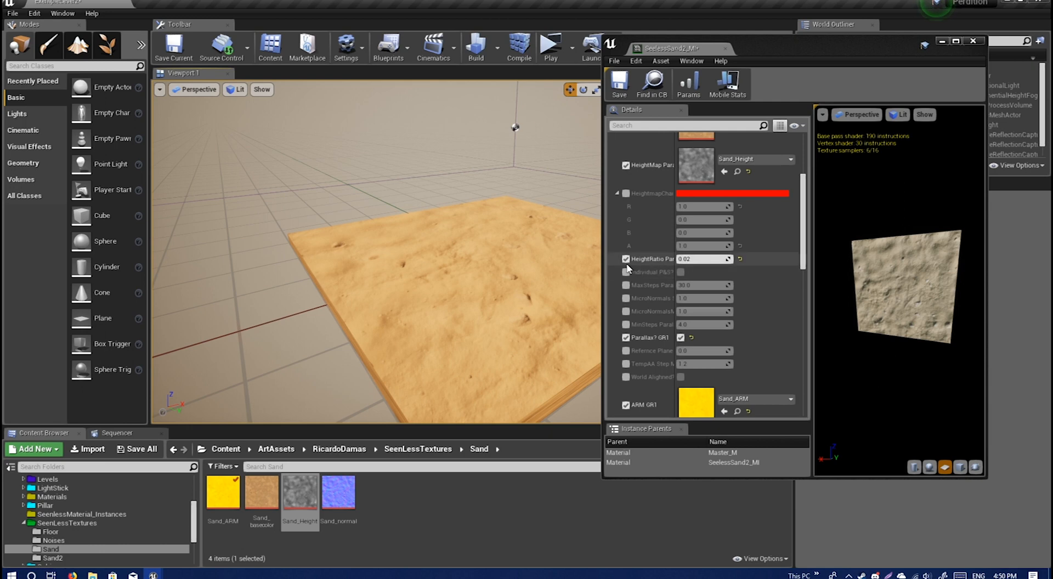
pyautogui.click(681, 337)
pyautogui.scroll(-5, 658, 274)
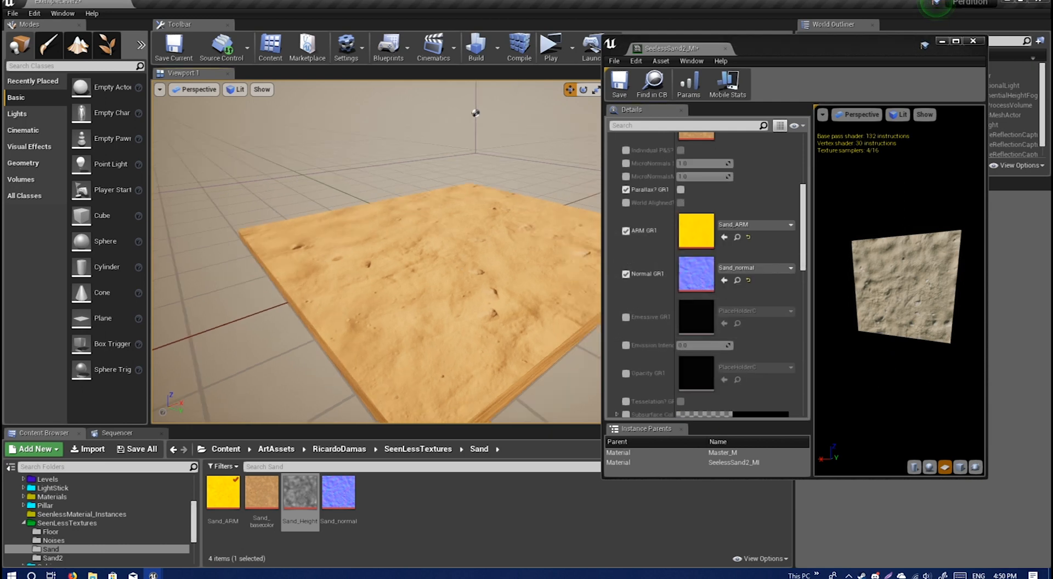
pyautogui.click(625, 189)
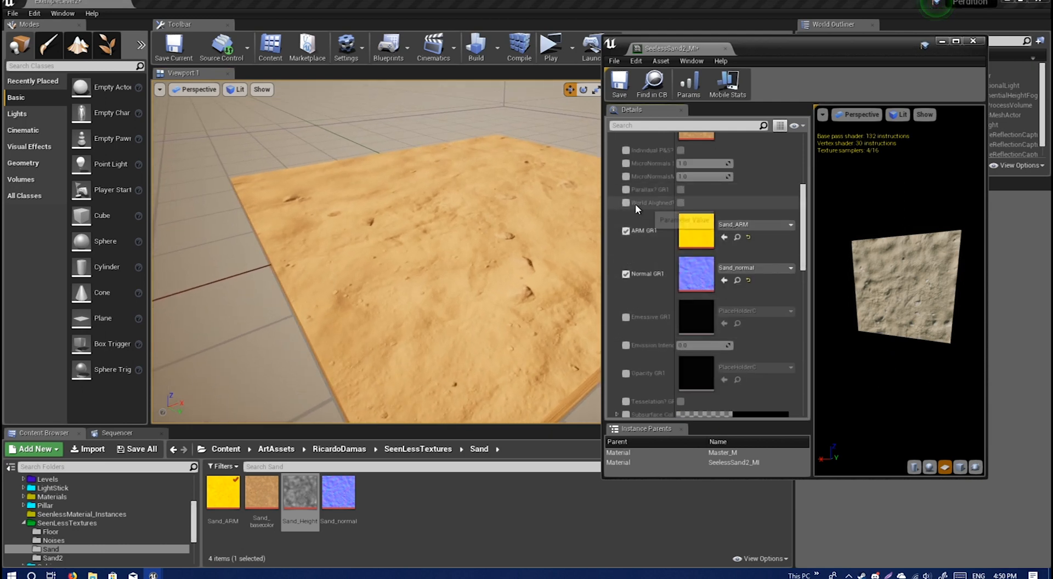
# - Override the World Aligned GR1 switch and turn it on
pyautogui.click(626, 202)
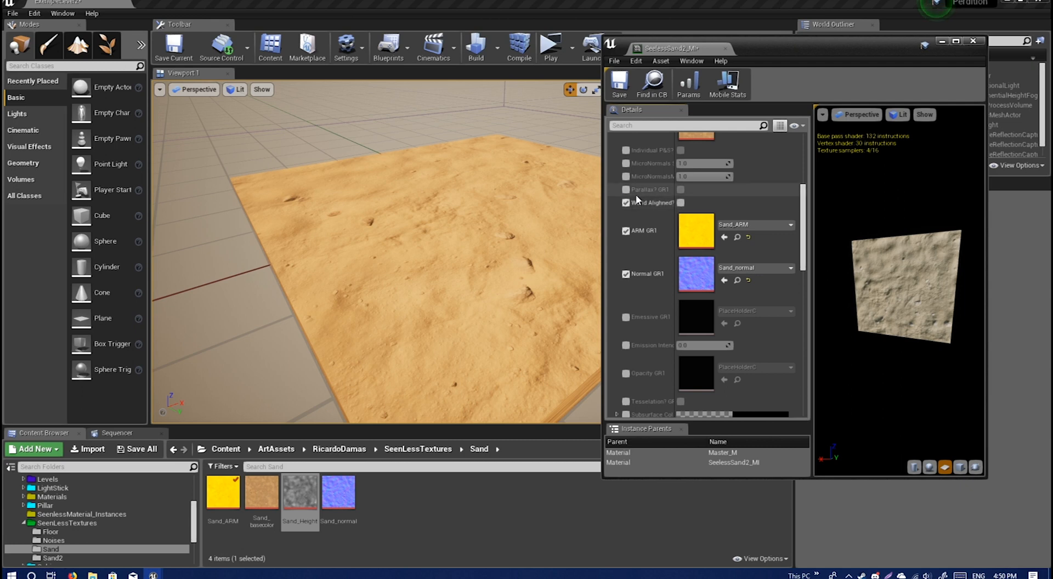
pyautogui.click(680, 203)
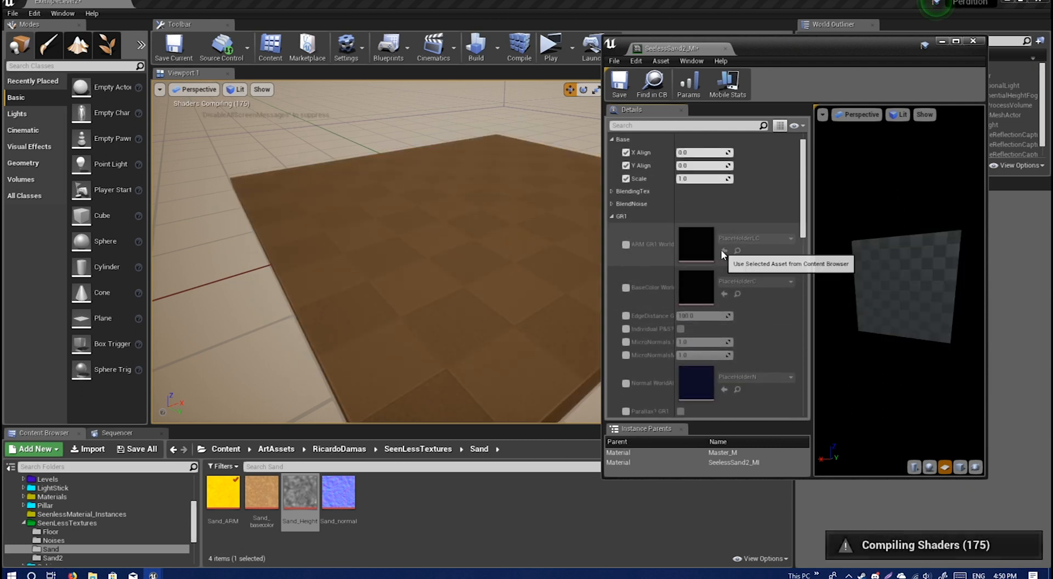
pyautogui.scroll(-1, 723, 253)
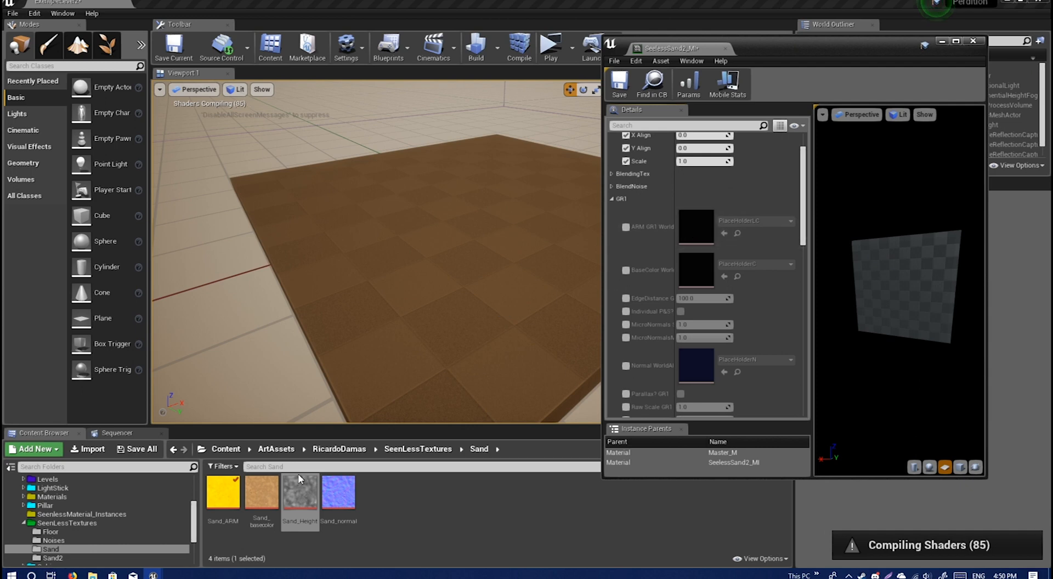
# - Widen the parameter name column and override the ARM GR1, BaseColor and Normal WorldAlign textures
pyautogui.moveTo(240, 498); pyautogui.dragTo(633, 250)
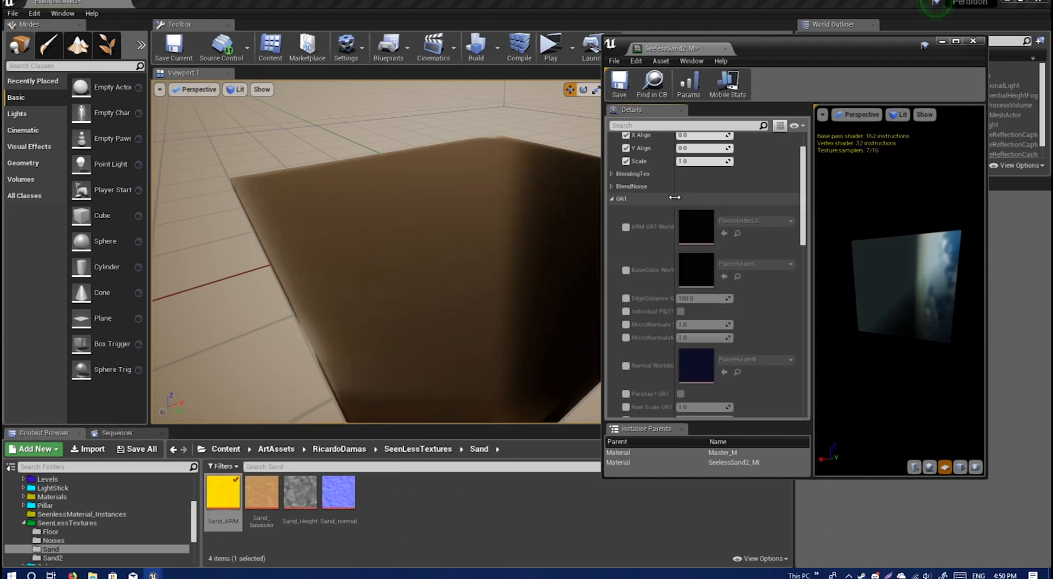
pyautogui.moveTo(674, 197); pyautogui.dragTo(701, 199)
pyautogui.click(626, 270)
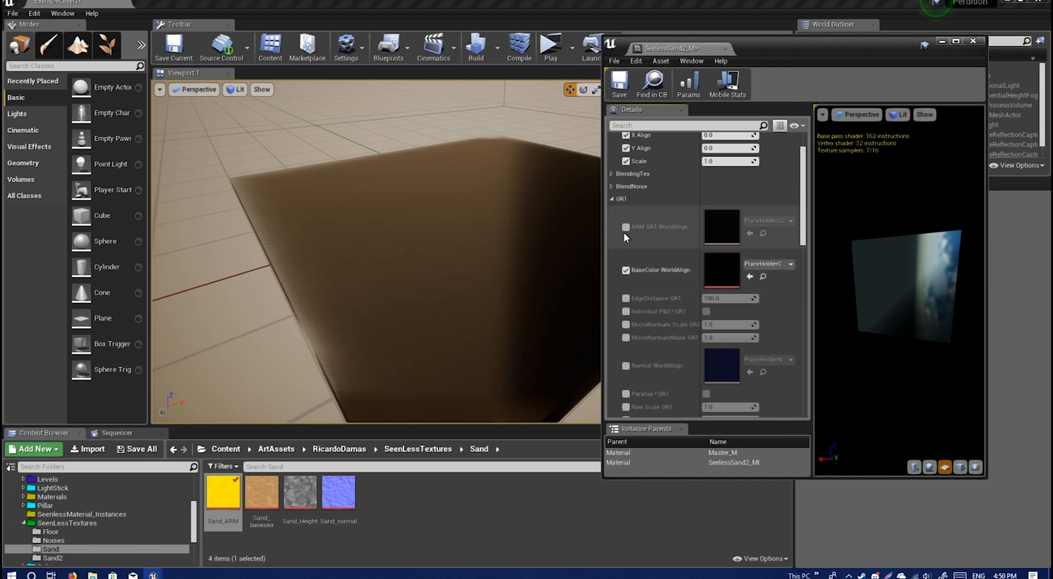
pyautogui.click(626, 366)
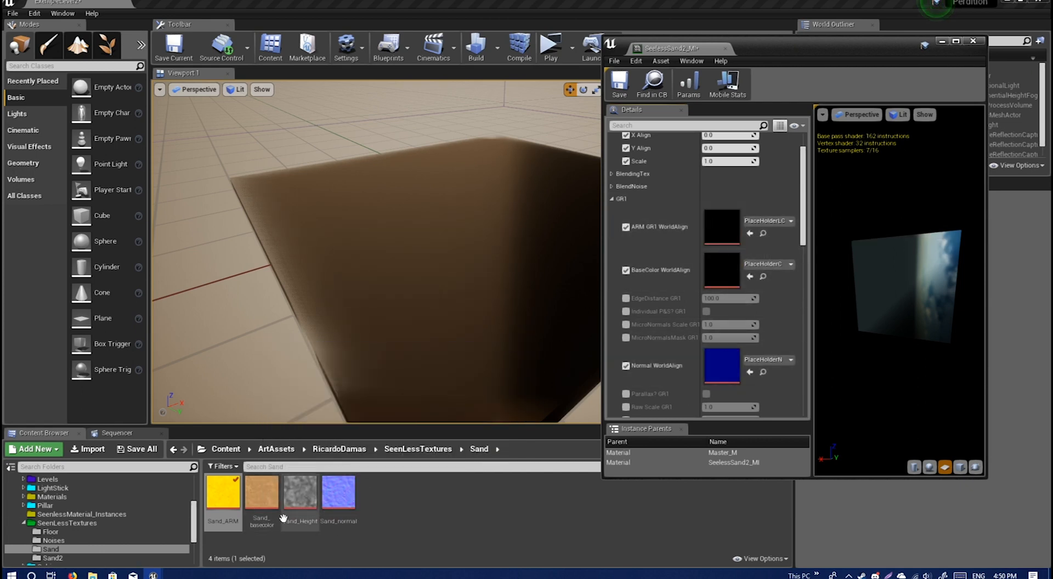
# - Assign Sand_ARM, Sand_basecolor and Sand_normal to the ARM, BaseColor and Normal WorldAlign slots of GR1
pyautogui.moveTo(234, 496); pyautogui.dragTo(723, 231)
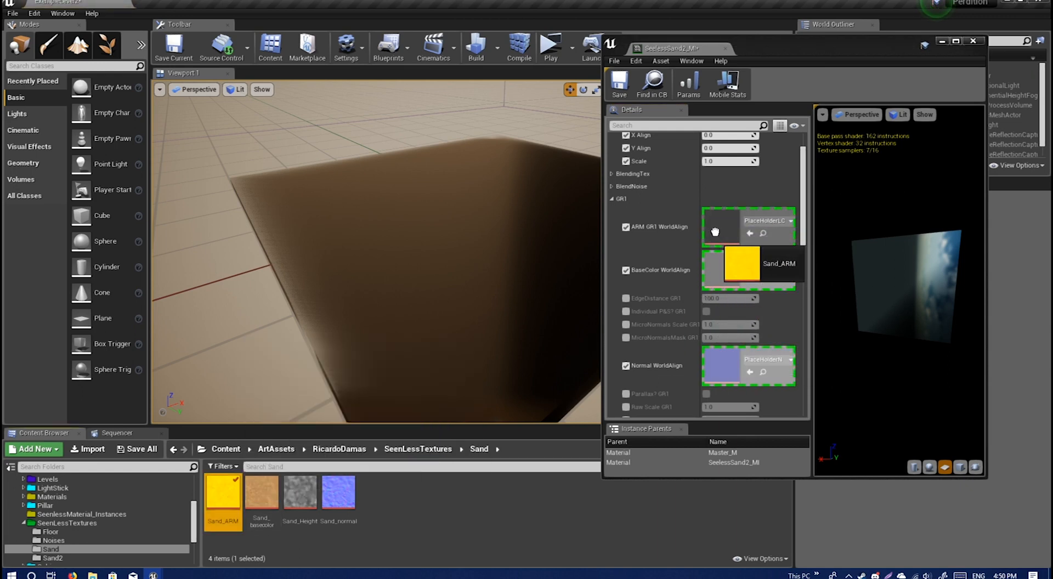
pyautogui.moveTo(274, 487); pyautogui.dragTo(722, 271)
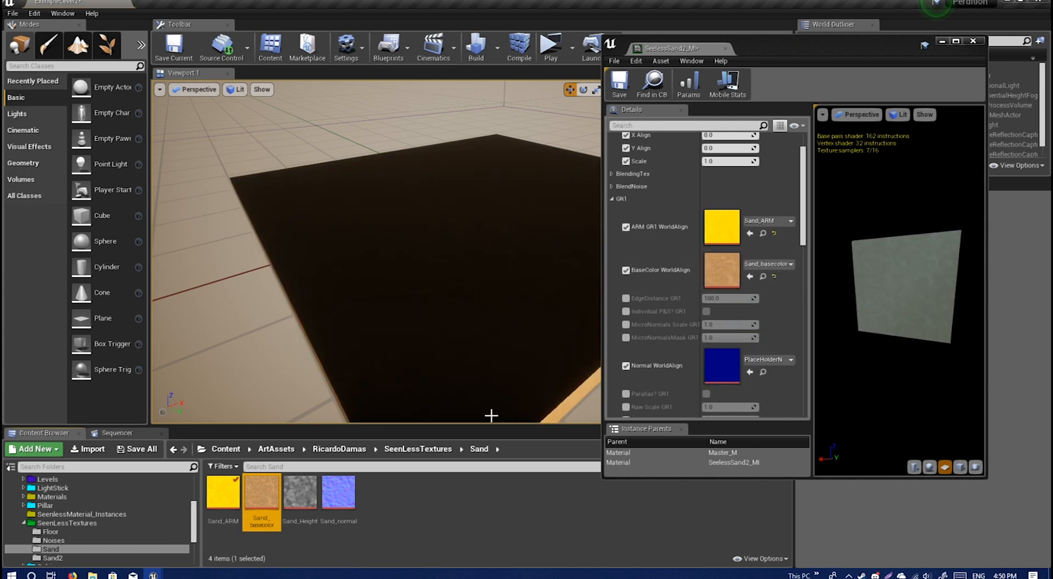
pyautogui.moveTo(339, 492); pyautogui.dragTo(721, 369)
pyautogui.scroll(-6, 423, 318)
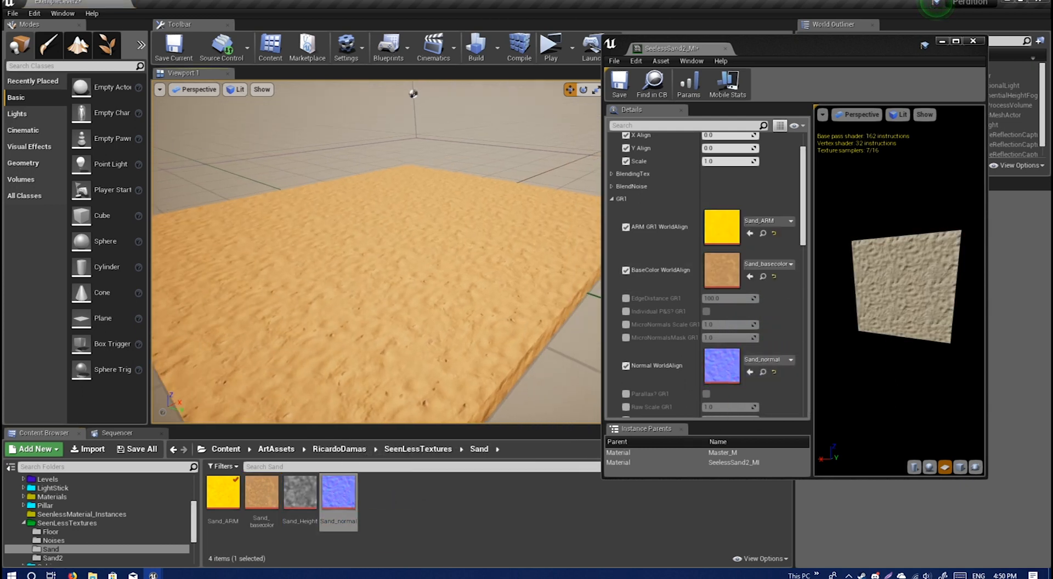
# - Try a duplicate of the slab shifted along its red X axis, and undo the copy
pyautogui.click(423, 318)
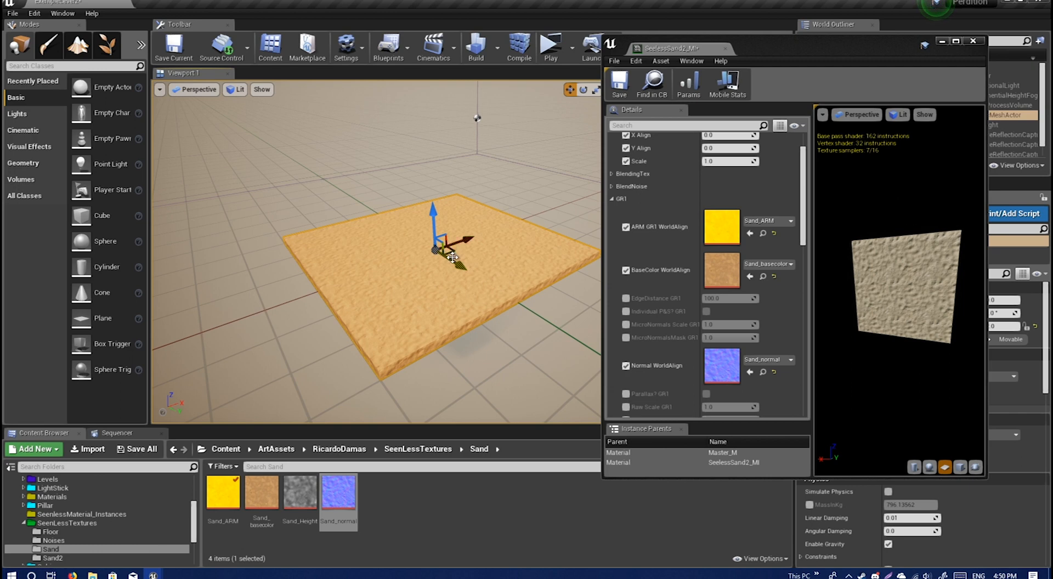
pyautogui.keyDown('alt'); pyautogui.moveTo(470, 235); pyautogui.dragTo(198, 336); pyautogui.keyUp('alt')
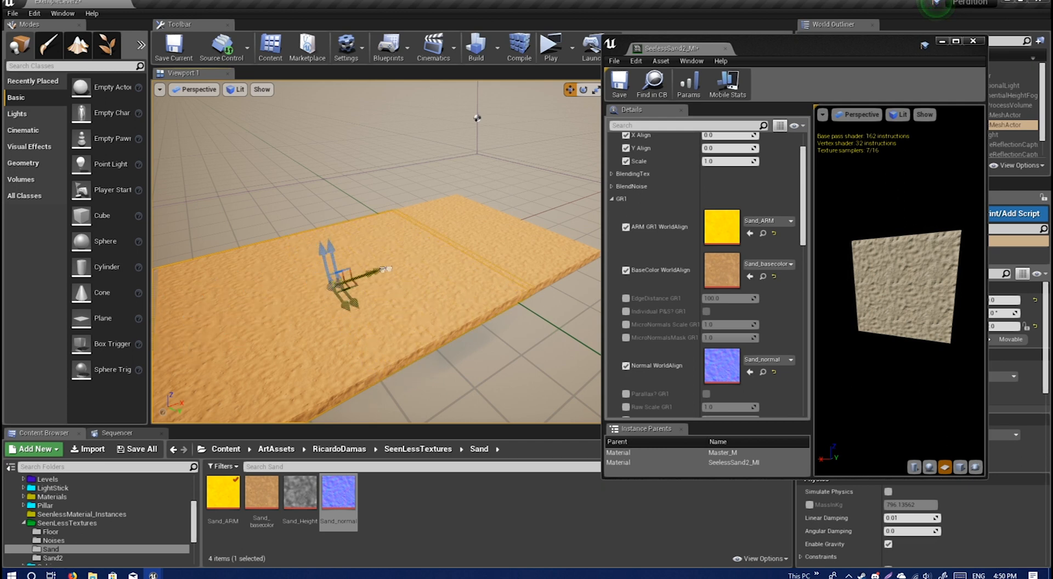
pyautogui.hotkey('ctrl', 'z')
# - Make a rotated copy of the slab that stands upright on the original and examine the world-aligned texture where they meet
pyautogui.press('e')
pyautogui.keyDown('alt'); pyautogui.moveTo(409, 210); pyautogui.dragTo(431, 275); pyautogui.keyUp('alt')
pyautogui.moveTo(422, 223); pyautogui.dragTo(369, 185, button='right')
pyautogui.press('w')
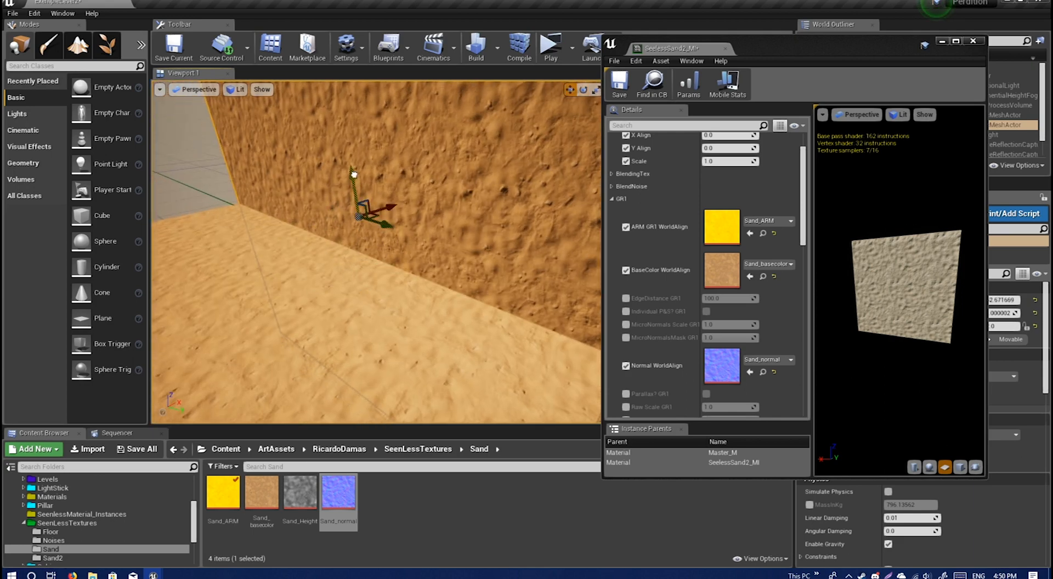
# - Rotate the upright copy to a slanted angle across the original slab and check its world-aligned texture
pyautogui.moveTo(315, 200); pyautogui.dragTo(322, 255)
pyautogui.moveTo(323, 254); pyautogui.dragTo(328, 200, button='right')
pyautogui.press('w')
pyautogui.press('s')
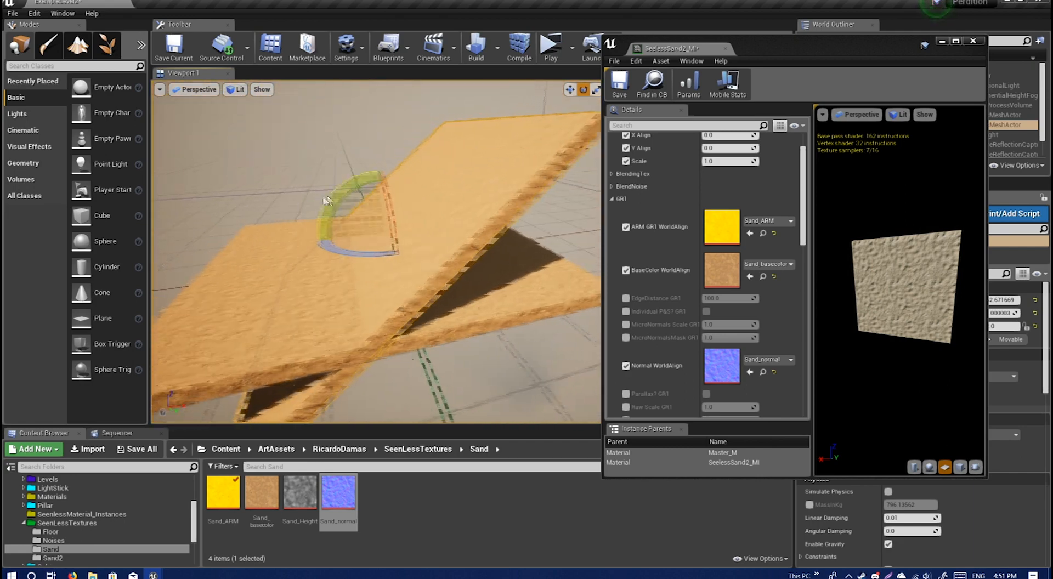
# - Shift the slanted copy along the original slab to check the world-aligned texture, delete the copy and select the original slab
pyautogui.press('w')
pyautogui.moveTo(423, 226)
pyautogui.mouseDown()
pyautogui.moveTo(507, 215)
pyautogui.moveTo(358, 229)
pyautogui.moveTo(412, 221)
pyautogui.mouseUp()
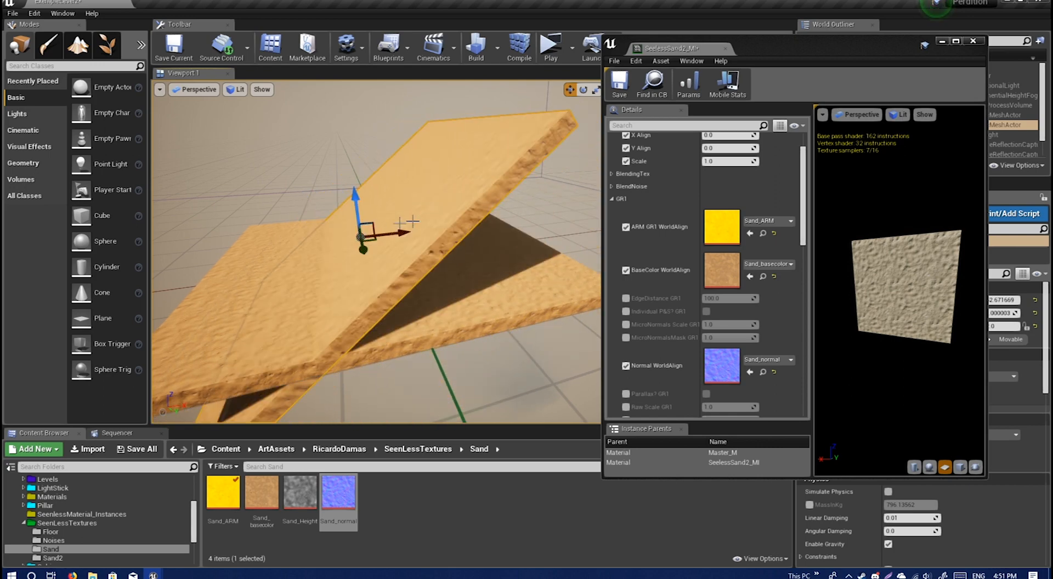
pyautogui.moveTo(412, 221); pyautogui.dragTo(345, 150, button='right')
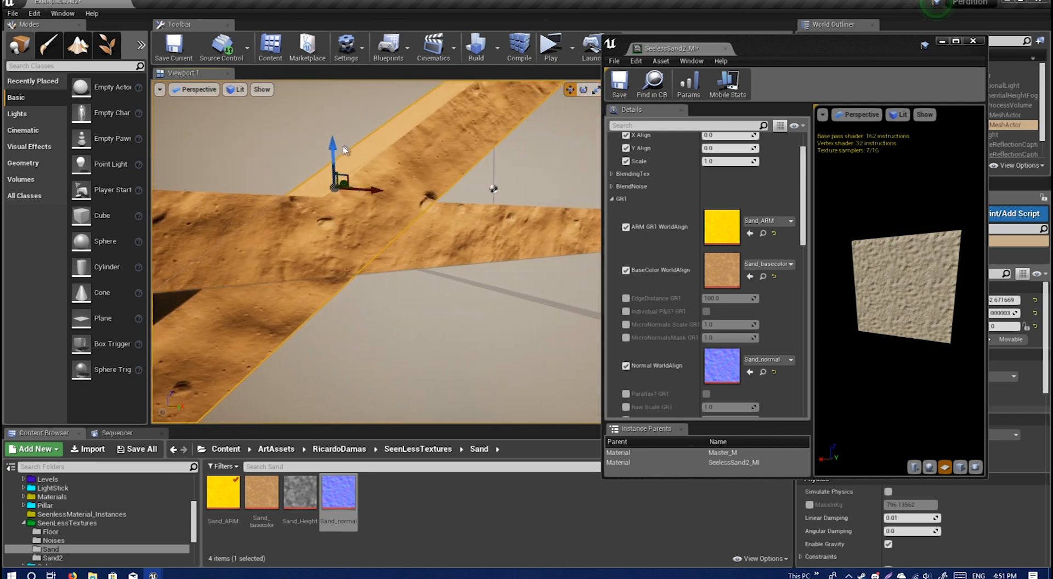
pyautogui.moveTo(344, 149); pyautogui.dragTo(353, 181)
pyautogui.moveTo(362, 181); pyautogui.dragTo(370, 178, button='right')
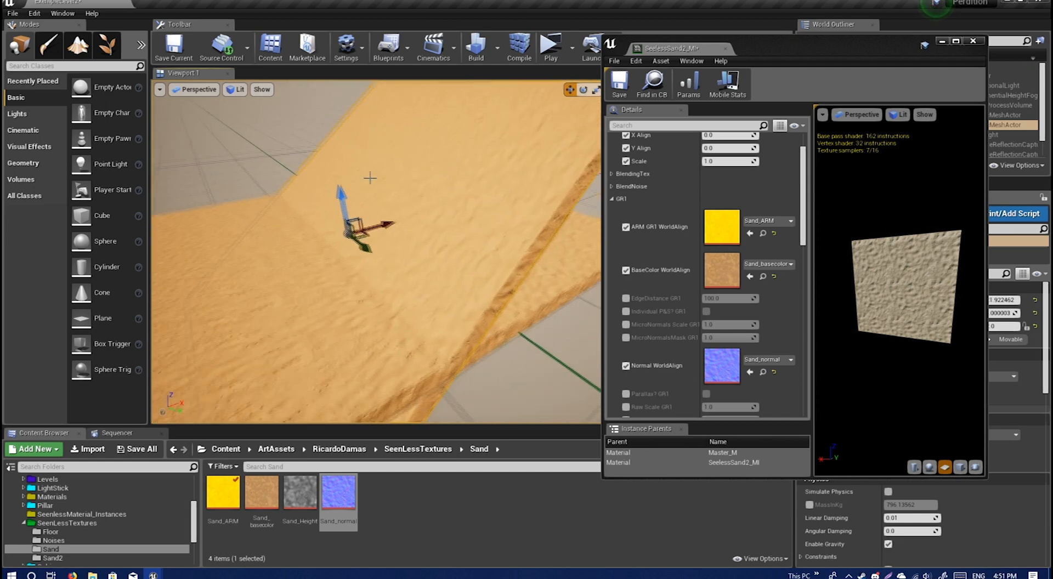
pyautogui.press('Delete')
pyautogui.click(420, 208)
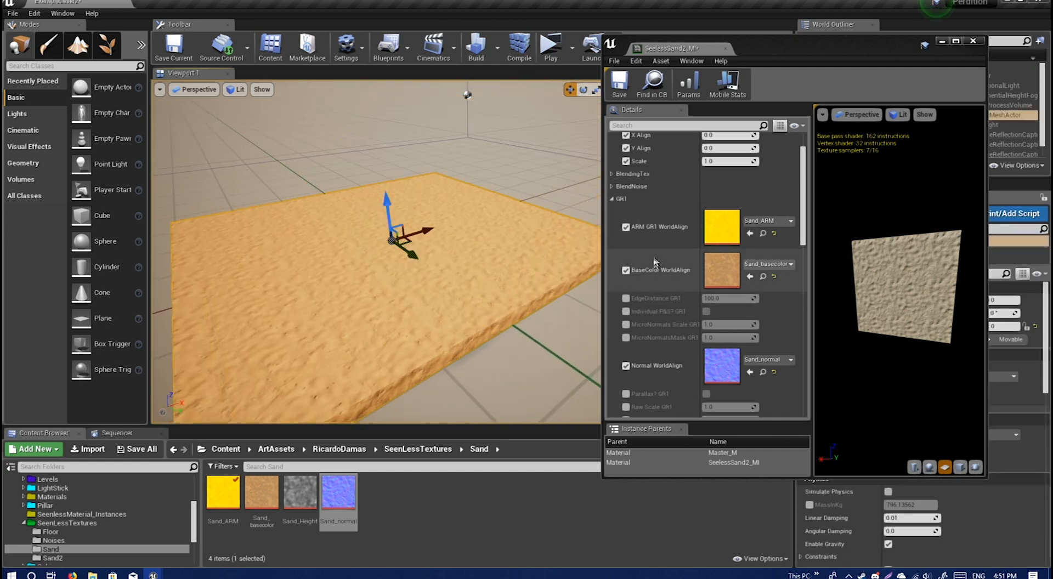
# - Turn off the World Alighned? override in GR1, try moving the slab slightly and undo the move
pyautogui.scroll(-3, 700, 305)
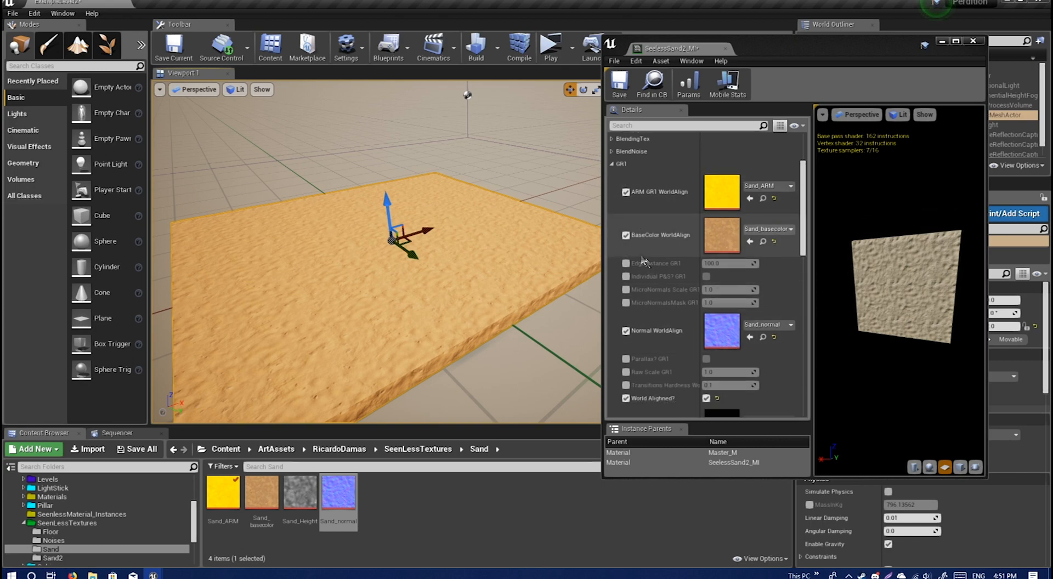
pyautogui.click(625, 346)
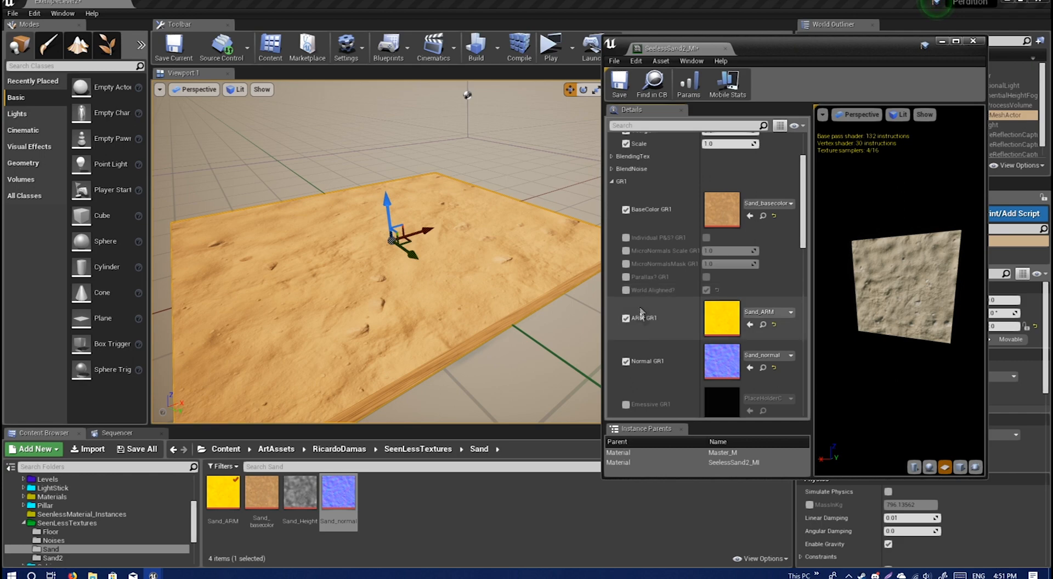
pyautogui.moveTo(420, 232)
pyautogui.mouseDown()
pyautogui.moveTo(458, 222)
pyautogui.moveTo(410, 235)
pyautogui.mouseUp()
pyautogui.hotkey('ctrl', 'z')
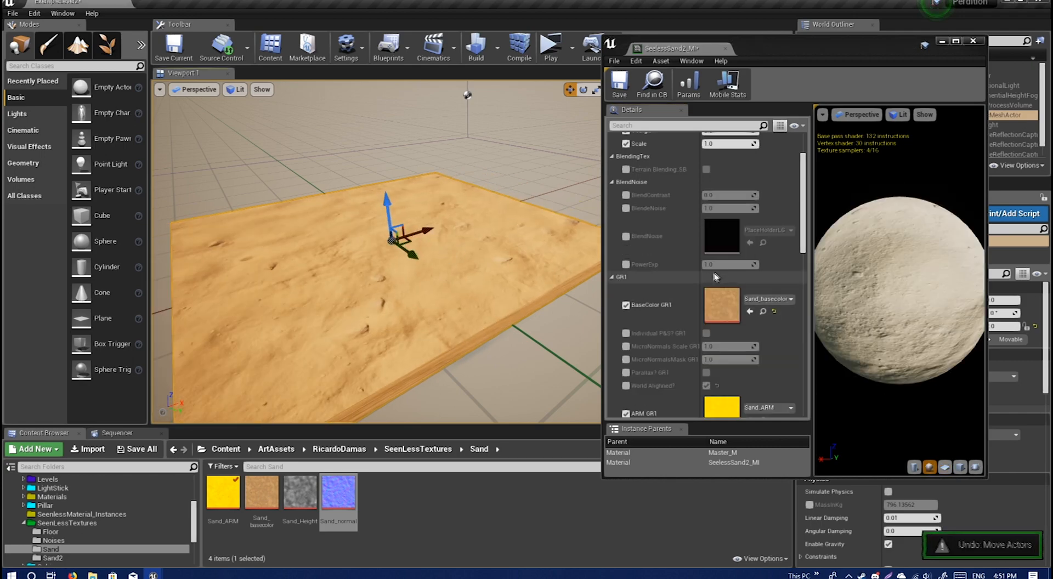
# - Override and enable Individual P&S? GR1, and review the scale and align parameters it adds to the group
pyautogui.scroll(-2, 680, 283)
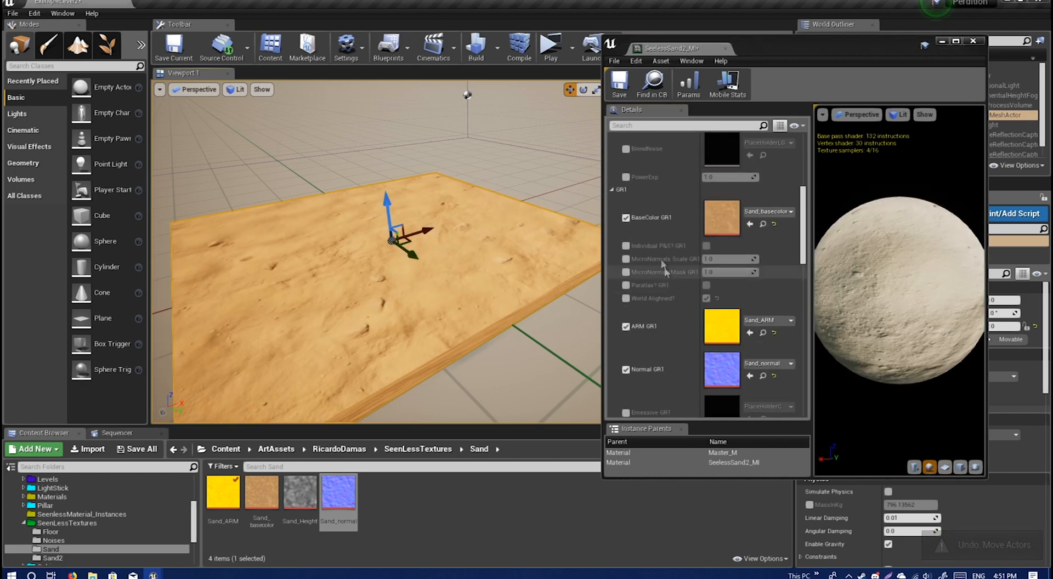
pyautogui.click(626, 246)
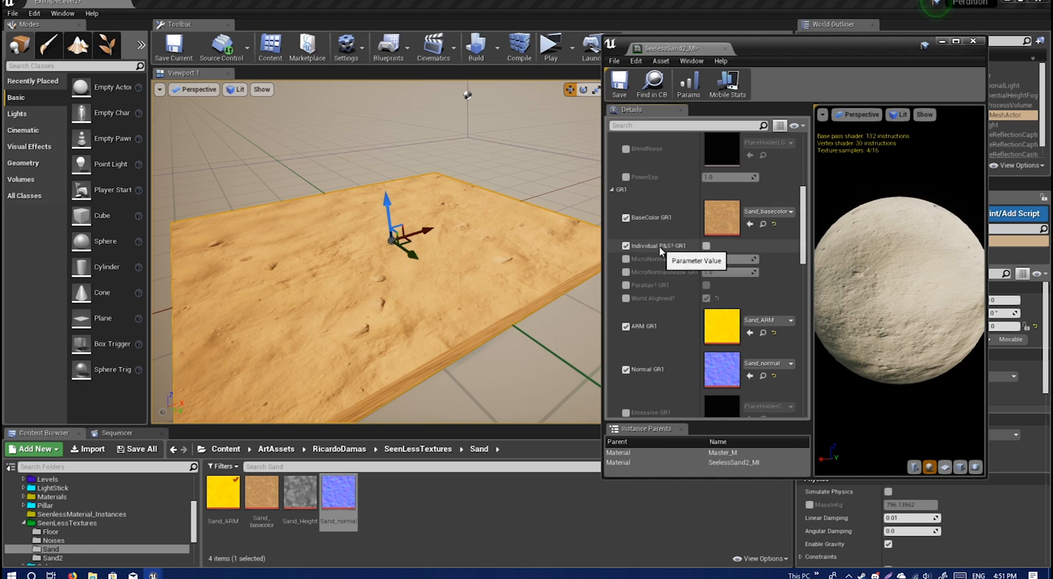
pyautogui.click(706, 246)
pyautogui.scroll(3, 658, 241)
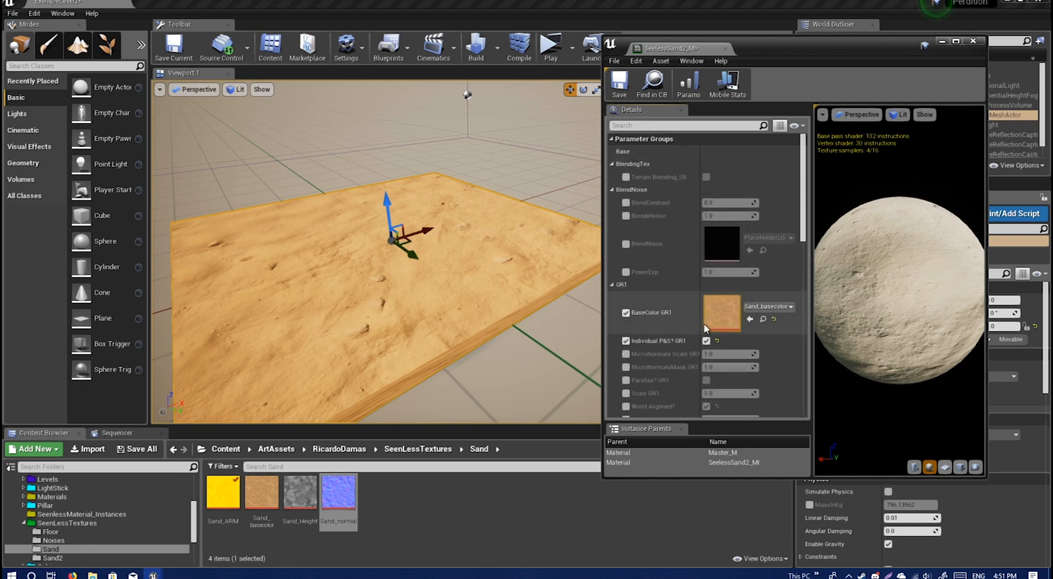
pyautogui.scroll(-3, 683, 367)
pyautogui.scroll(-6, 658, 369)
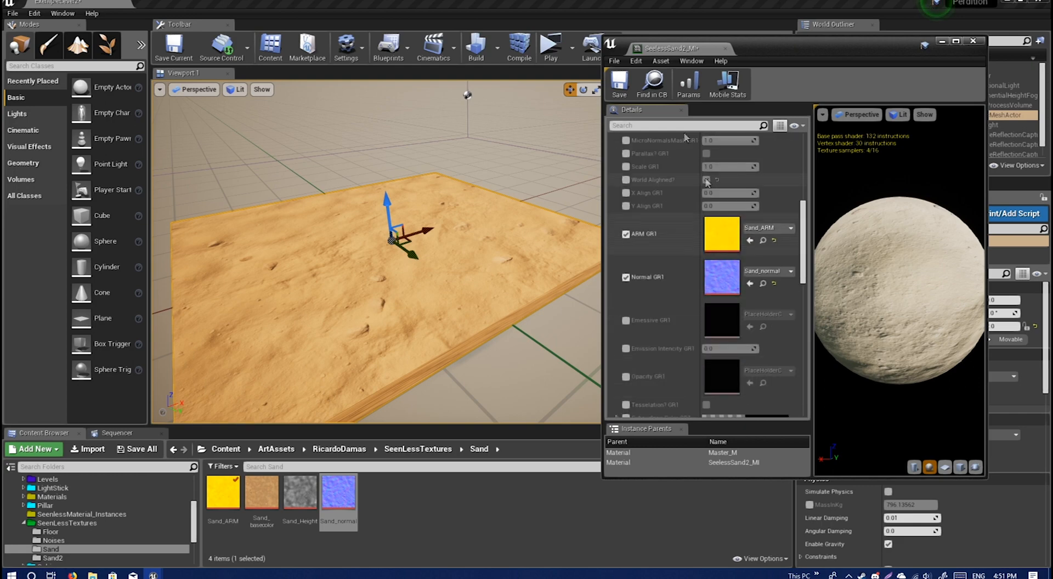
pyautogui.scroll(4, 668, 327)
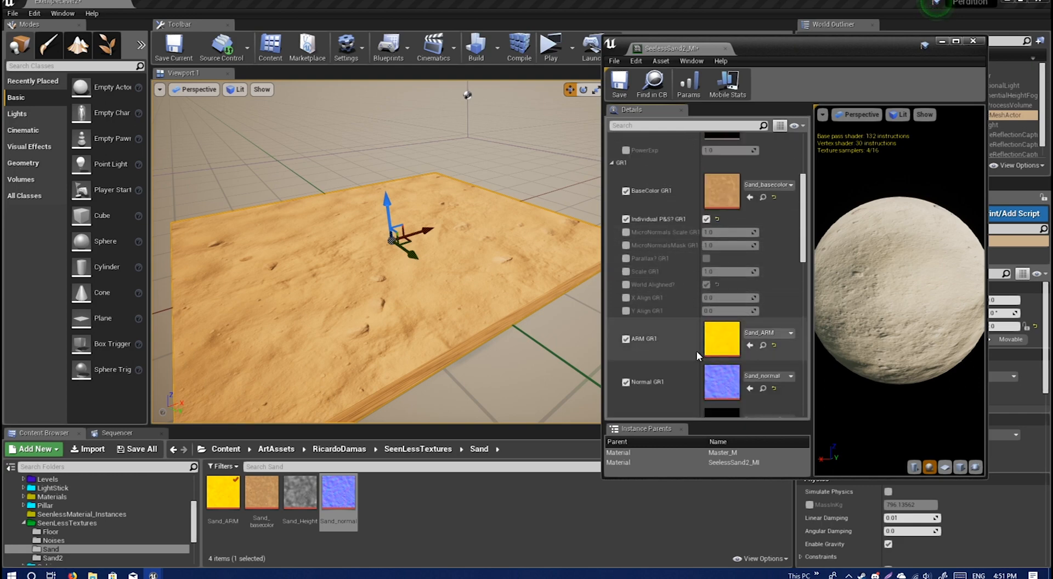
pyautogui.scroll(-3, 697, 357)
pyautogui.scroll(2, 697, 356)
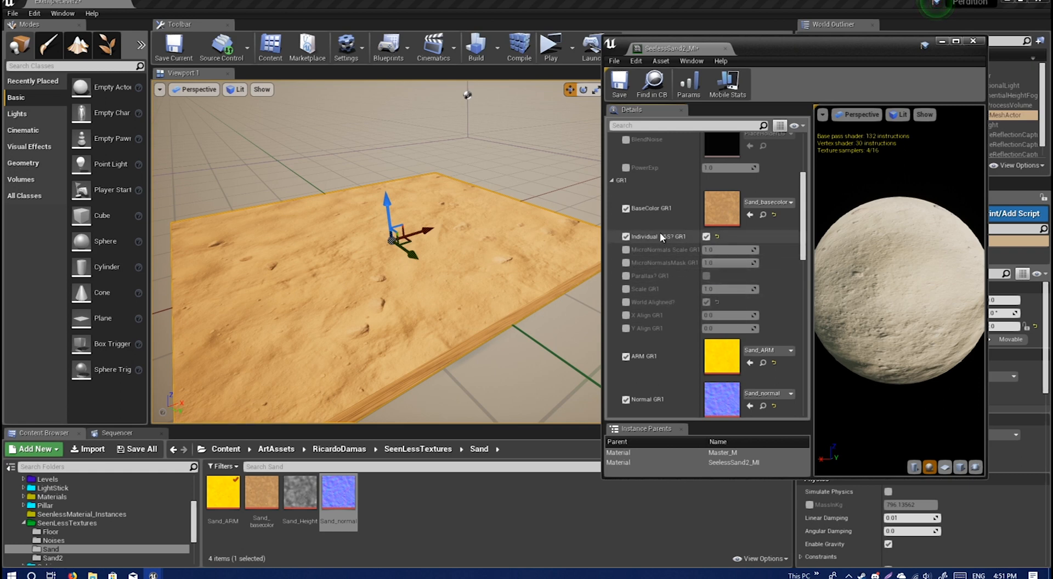
# - Override X Align GR1 and Y Align GR1, try an X Align of about -0.5 and reset it to default
pyautogui.click(626, 328)
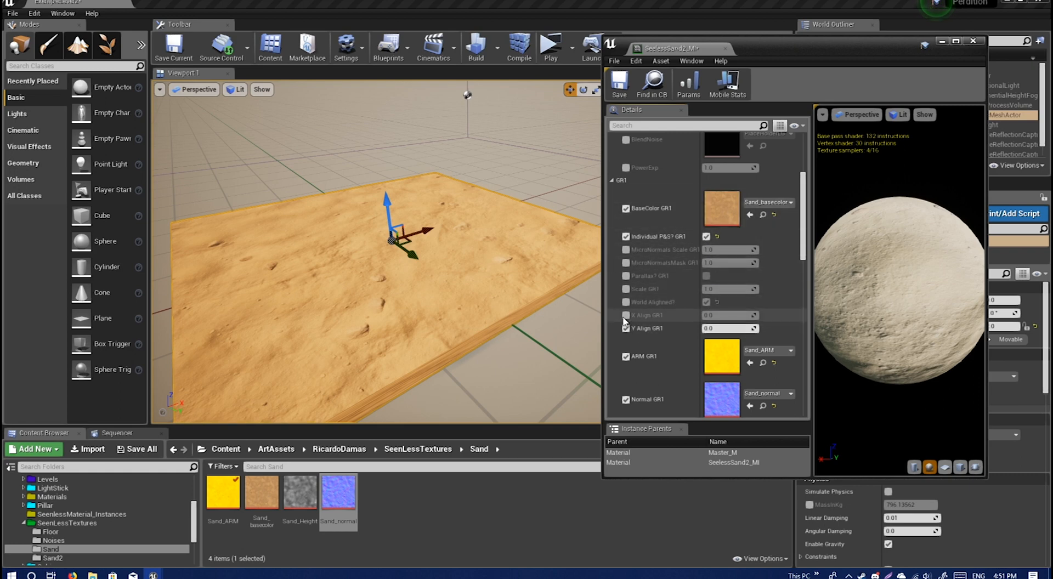
pyautogui.moveTo(734, 317)
pyautogui.mouseDown()
pyautogui.moveTo(723, 316)
pyautogui.moveTo(738, 313)
pyautogui.mouseUp()
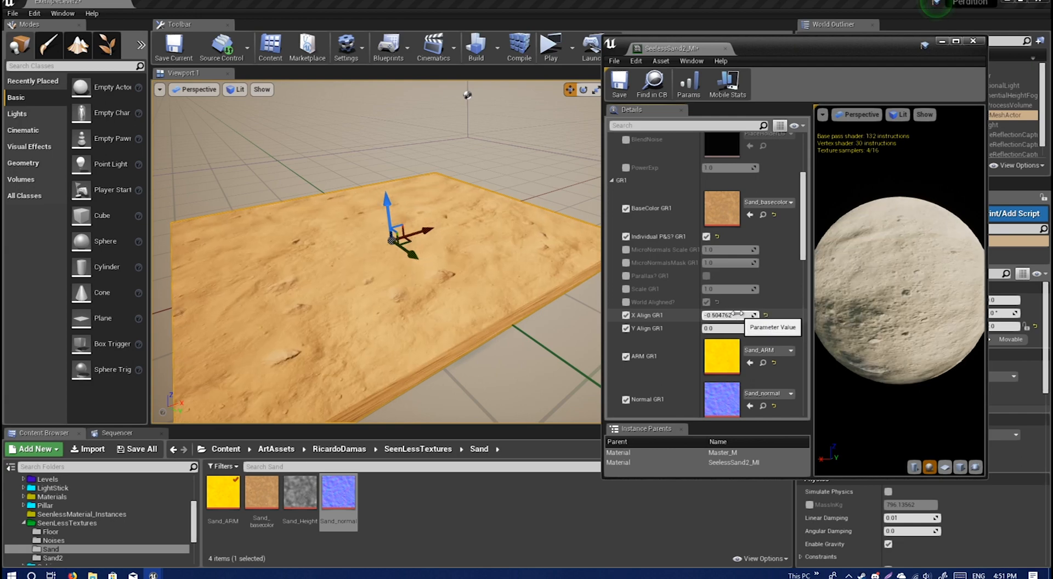
pyautogui.click(766, 316)
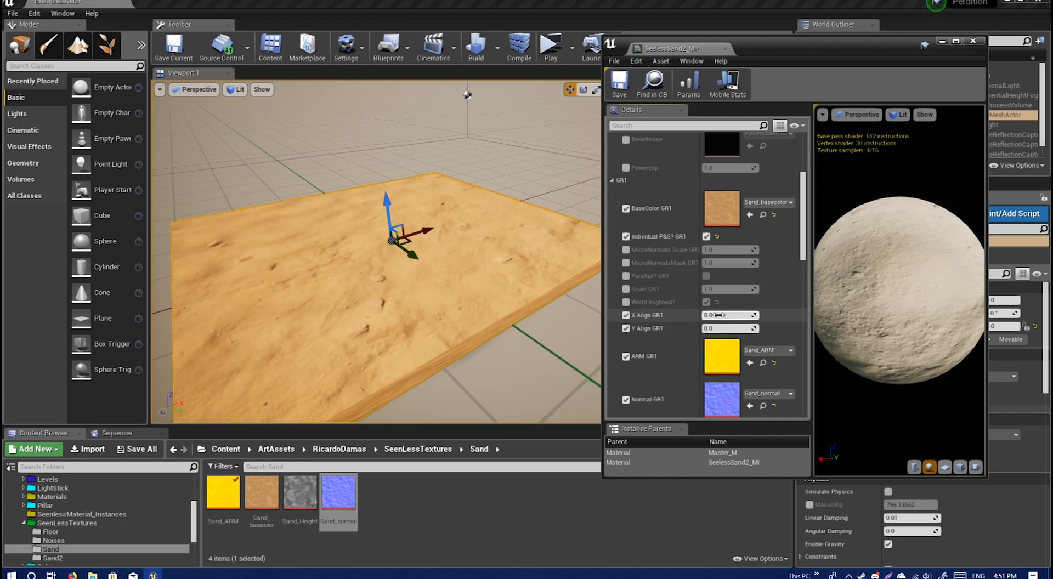
# - Override Scale GR1 and set it to 2.0 to try a different tiling of the sand texture
pyautogui.moveTo(717, 290)
pyautogui.mouseDown()
pyautogui.moveTo(762, 290)
pyautogui.moveTo(724, 289)
pyautogui.mouseUp()
pyautogui.click(723, 289)
pyautogui.write('1969')
pyautogui.press('Return')
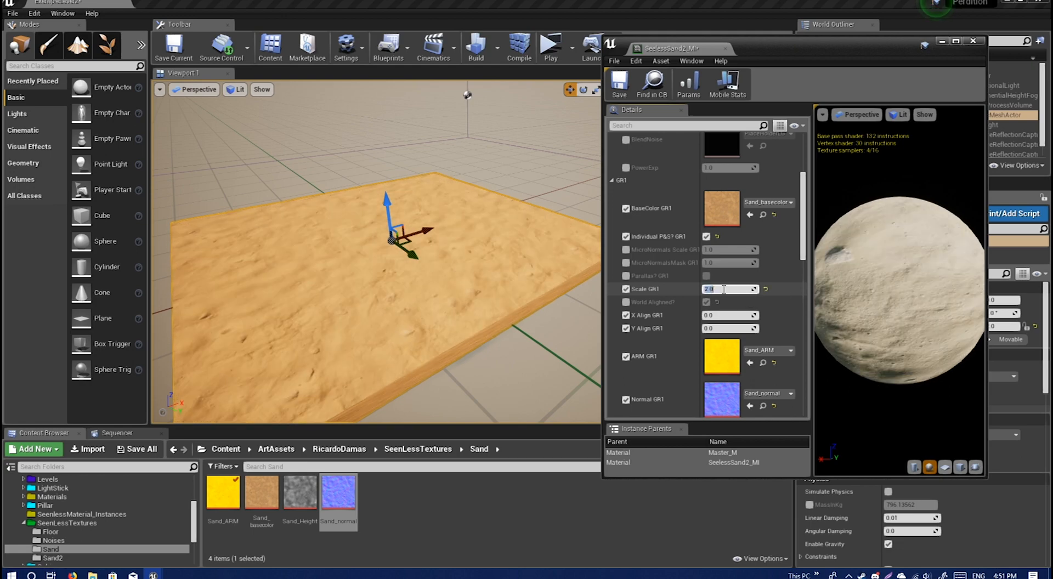
# - Remove the Scale, X Align and Y Align overrides of GR1 and turn the Individual P&S? GR1 value off
pyautogui.click(625, 289)
pyautogui.click(625, 315)
pyautogui.click(626, 328)
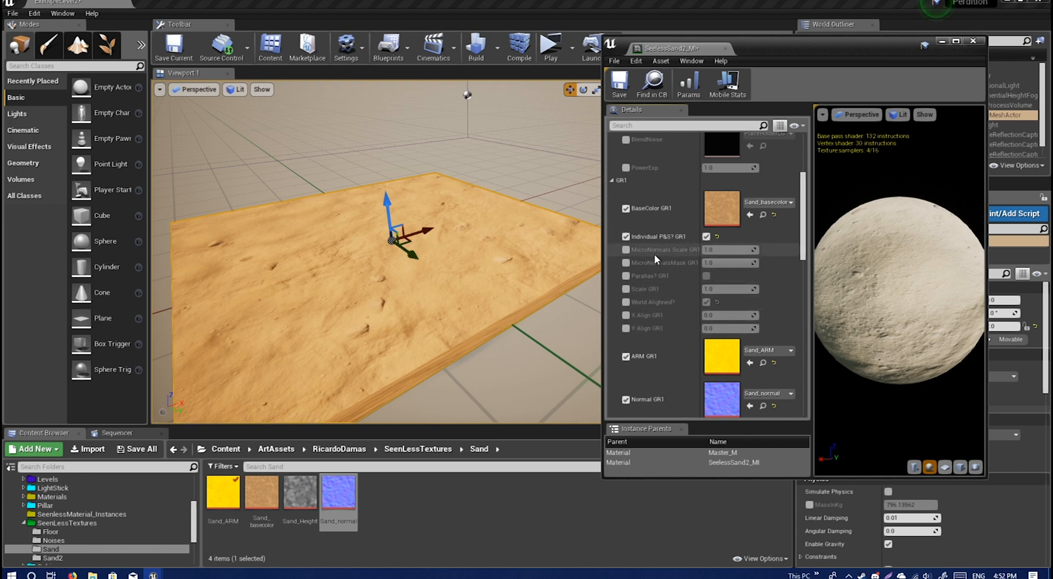
pyautogui.click(706, 237)
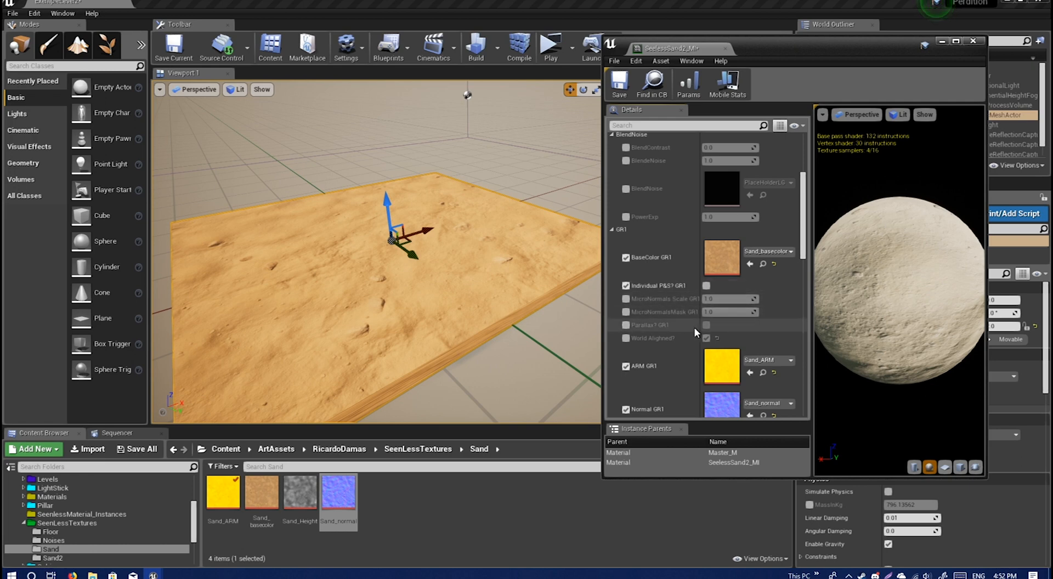
# - Override MicroNormals GR1 and assign the Normal_Grunge_Map_11_N texture to it, searching the assets for "normal noi"
pyautogui.click(626, 299)
pyautogui.scroll(-3, 727, 303)
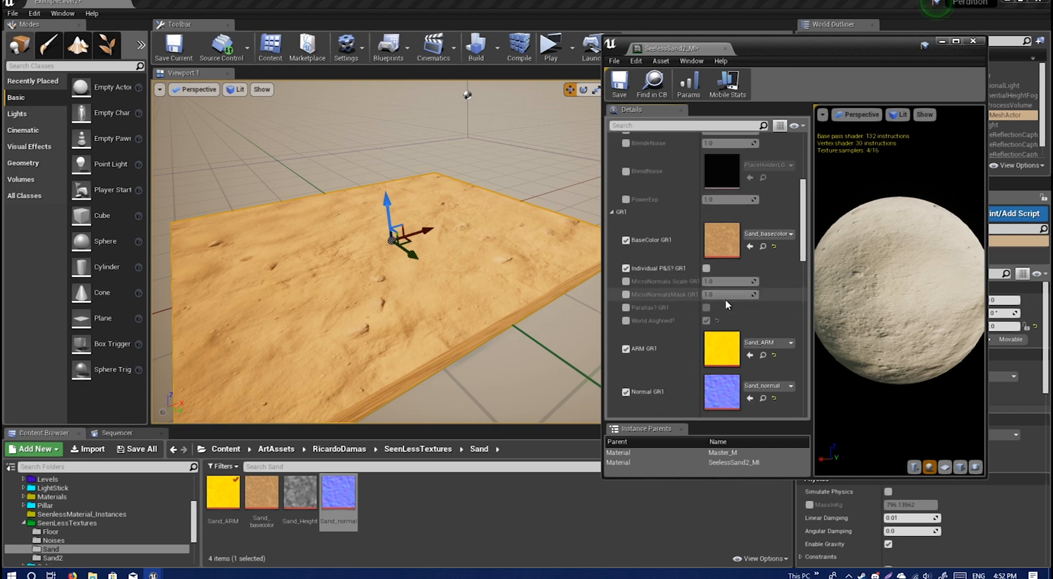
pyautogui.scroll(-3, 727, 303)
pyautogui.scroll(-1, 735, 346)
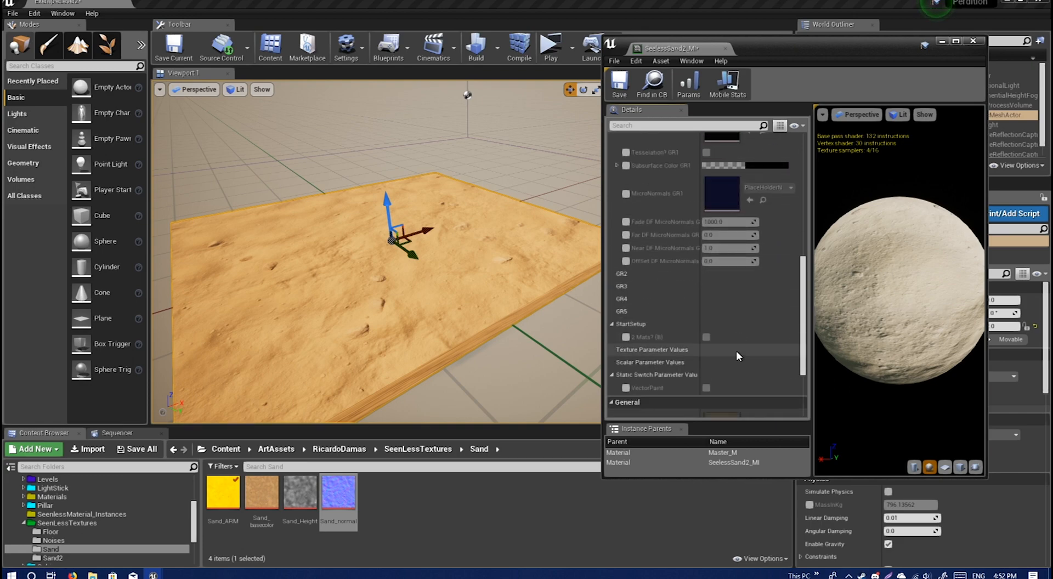
pyautogui.scroll(2, 736, 351)
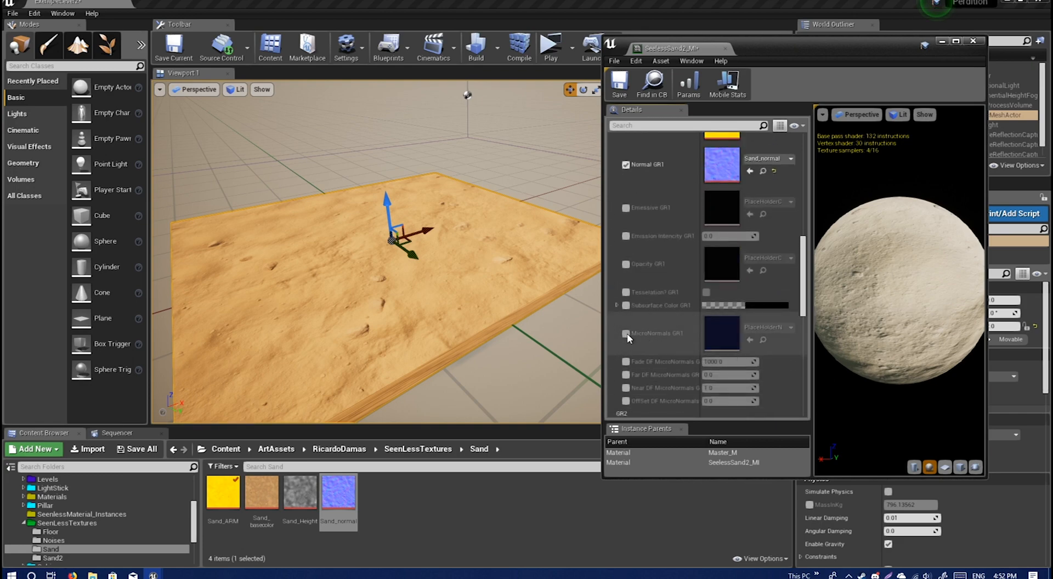
pyautogui.click(757, 328)
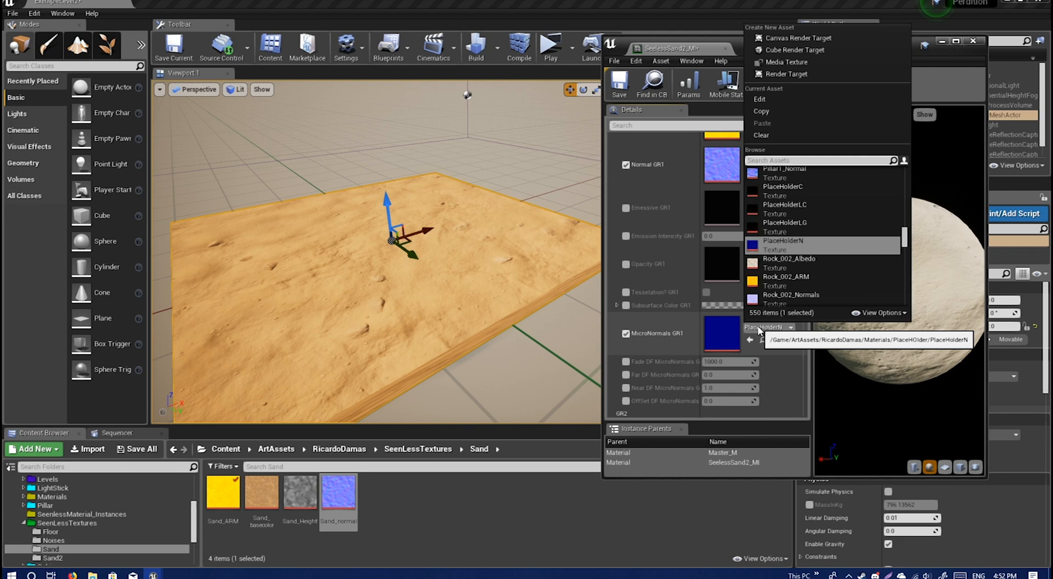
pyautogui.write('normal')
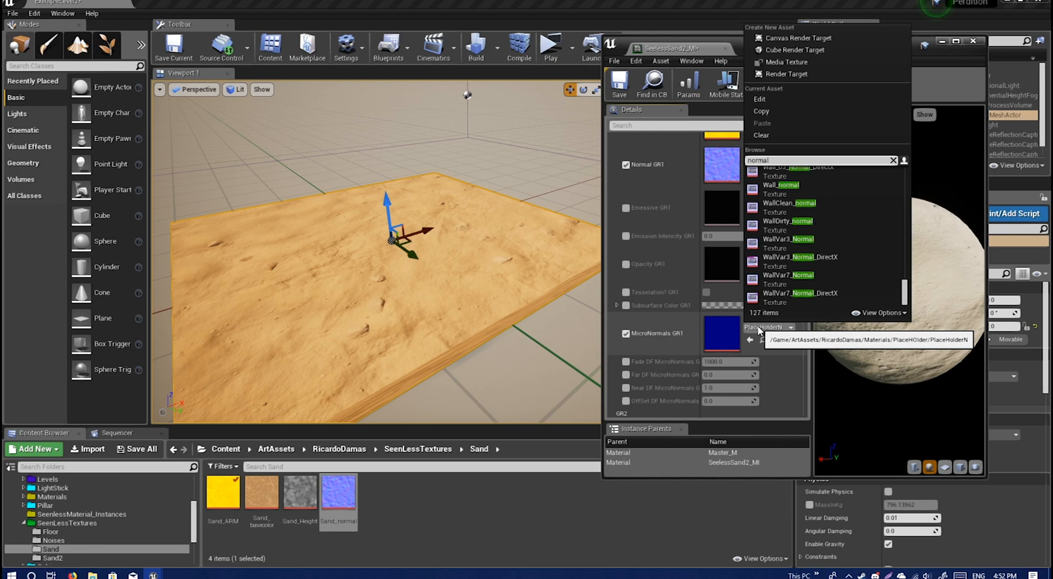
pyautogui.write(' noi')
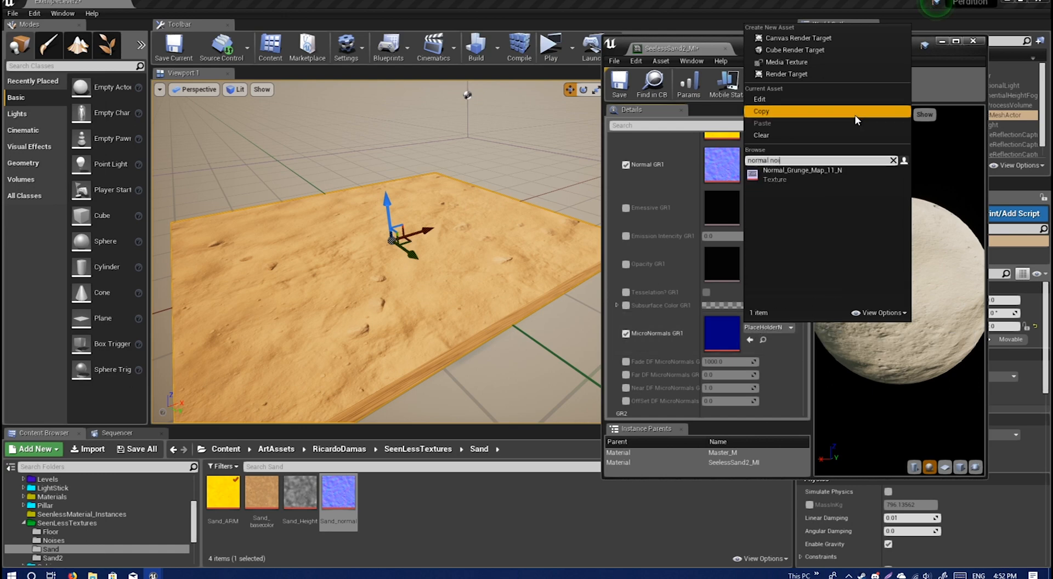
pyautogui.click(827, 181)
# - Open the Normal_Grunge_Map_11_N texture, inspect its fine detail at several zoom levels and close it
pyautogui.doubleClick(722, 333)
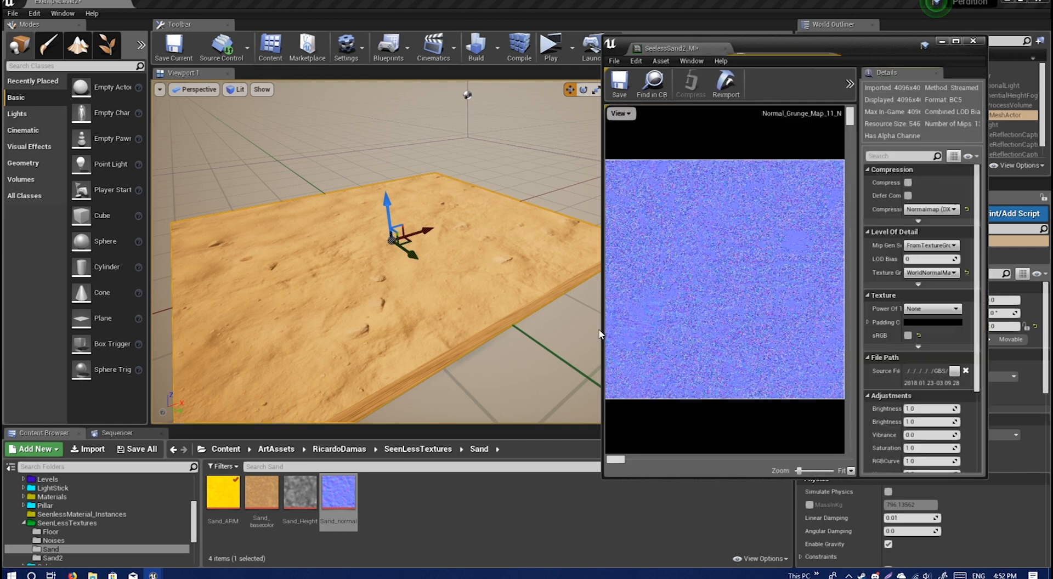
pyautogui.scroll(-10, 702, 301)
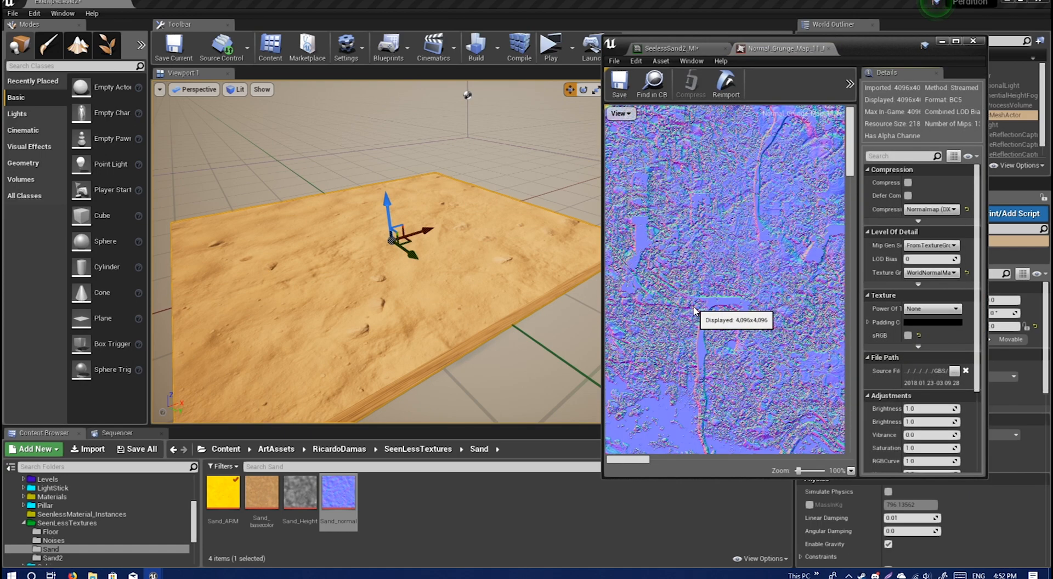
pyautogui.scroll(12, 695, 308)
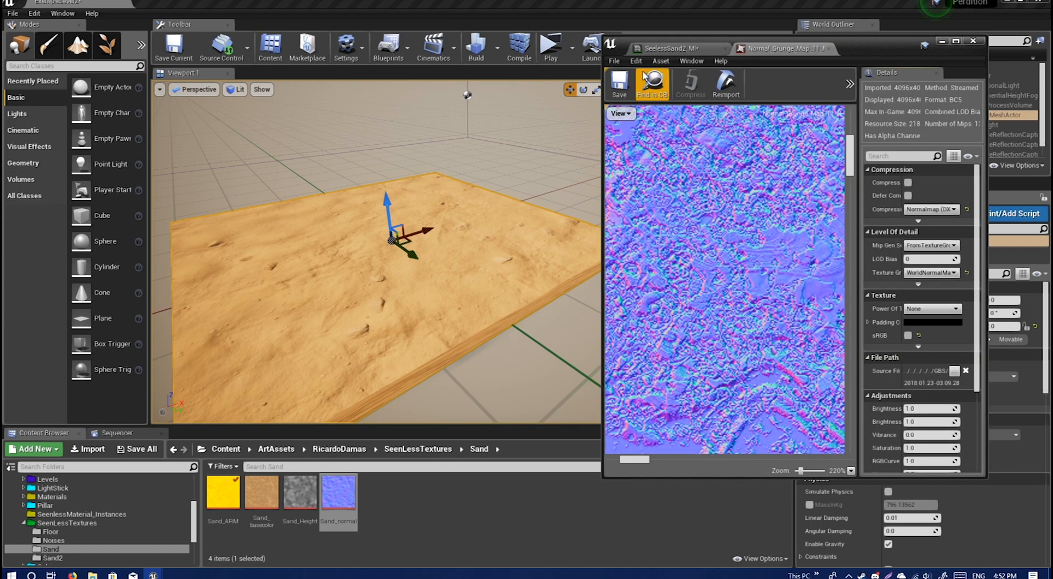
pyautogui.click(829, 49)
# - Override MicroNormals Scale GR1 and MicroNormalsMask GR1, and bring the slab's sand surface into close view
pyautogui.scroll(5, 722, 336)
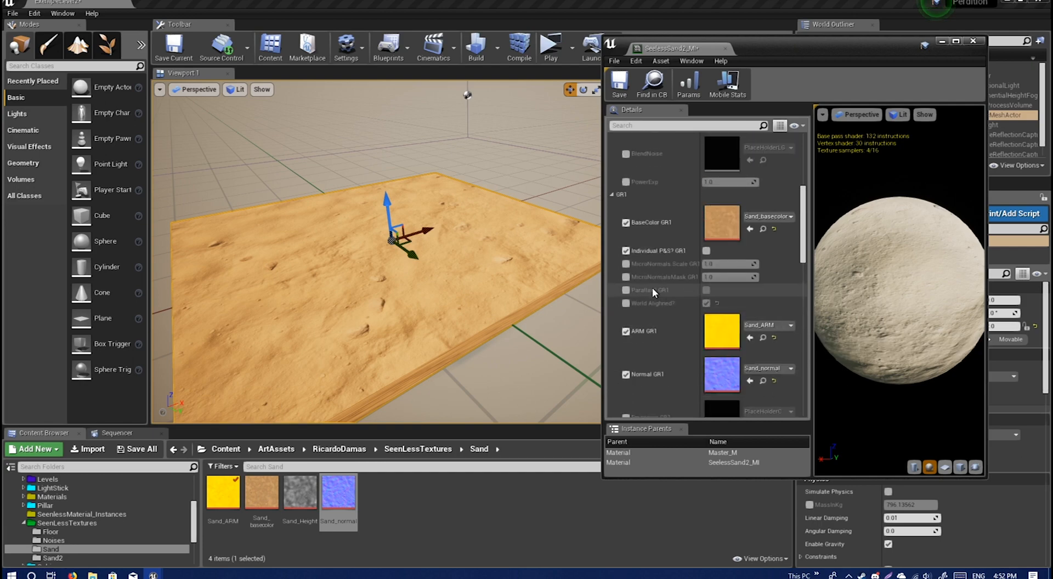
pyautogui.moveTo(515, 285); pyautogui.dragTo(471, 286, button='right')
pyautogui.press('w')
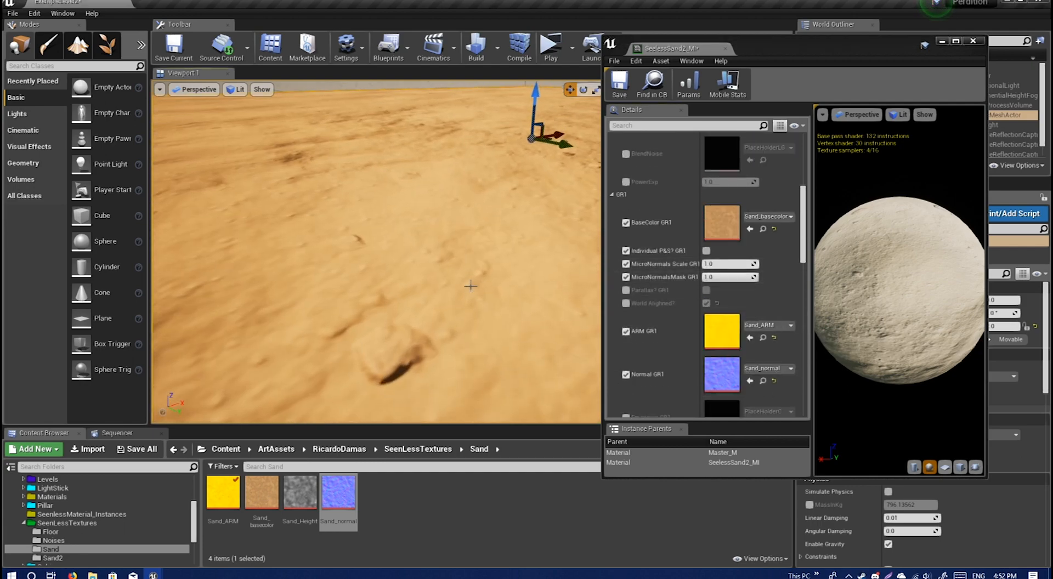
# - Set MicroNormals Scale GR1 to about 6.35, then try a lower MicroNormalsMask GR1 value and reset it to default
pyautogui.scroll(-5, 692, 285)
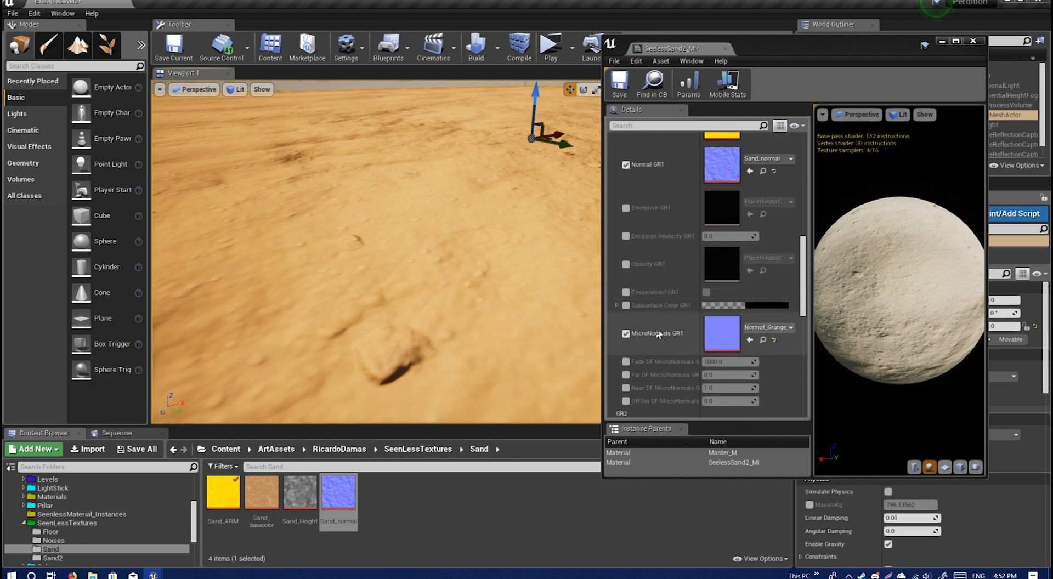
pyautogui.scroll(6, 706, 341)
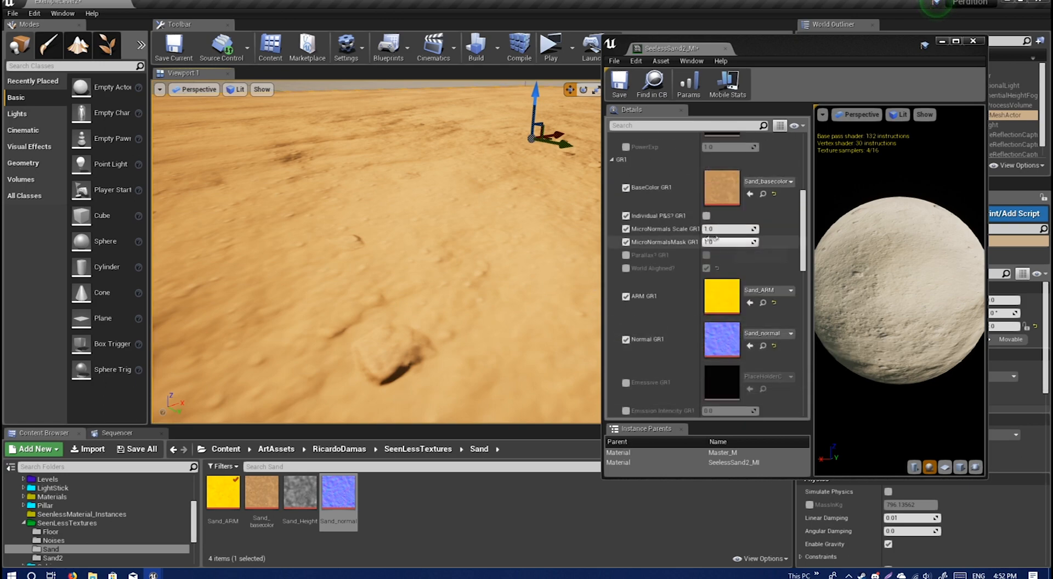
pyautogui.moveTo(719, 230); pyautogui.dragTo(735, 230)
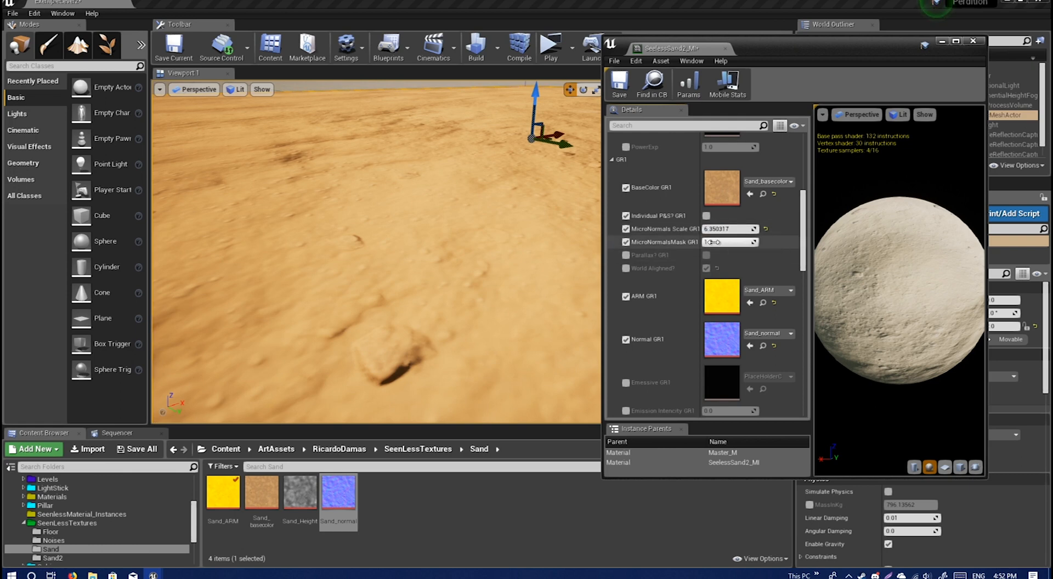
pyautogui.moveTo(713, 241)
pyautogui.mouseDown()
pyautogui.moveTo(729, 242)
pyautogui.moveTo(710, 243)
pyautogui.mouseUp()
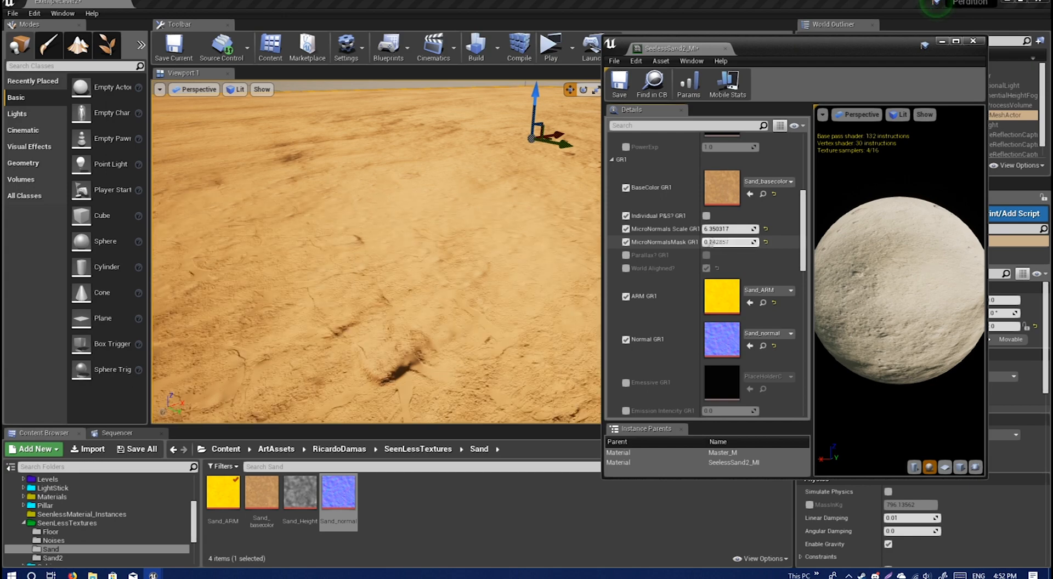
pyautogui.click(765, 242)
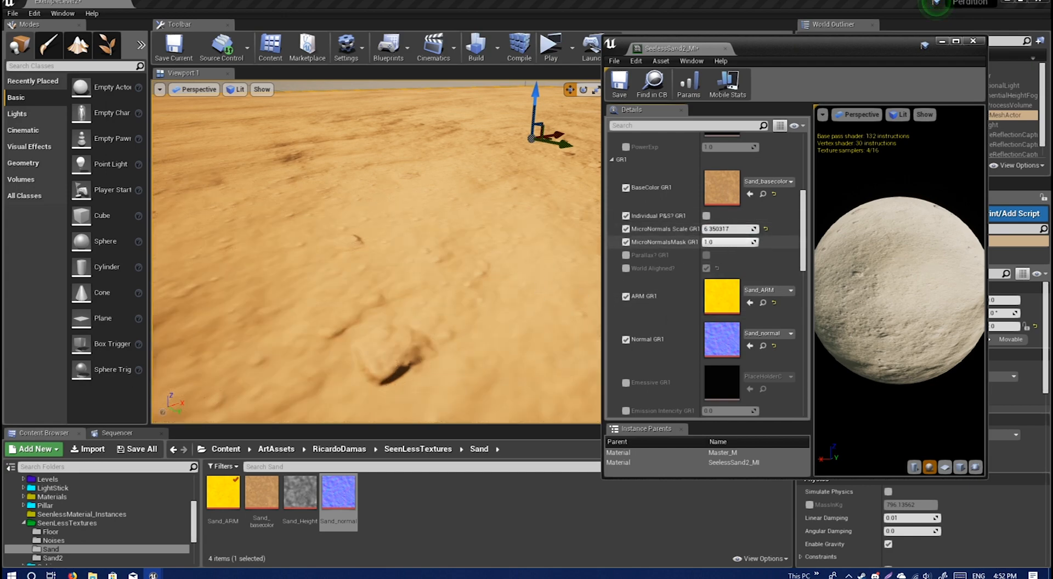
# - Set MicroNormalsMask GR1 to 0 and MicroNormals Scale GR1 to about 0.98, and inspect the sand's fine detail on the slab
pyautogui.moveTo(729, 242); pyautogui.dragTo(704, 242)
pyautogui.moveTo(439, 253); pyautogui.dragTo(466, 272, button='right')
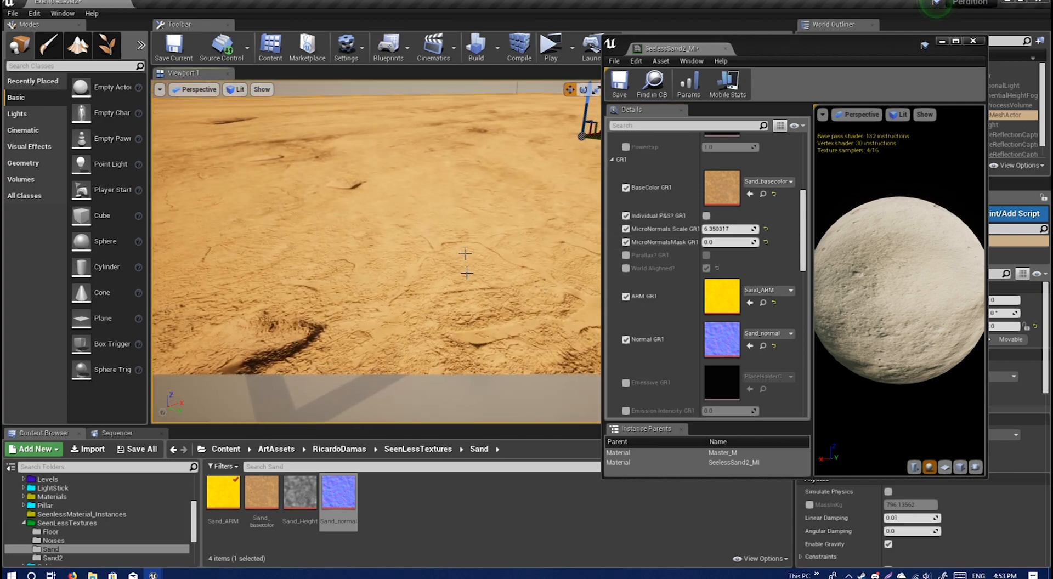
pyautogui.moveTo(730, 234)
pyautogui.mouseDown()
pyautogui.moveTo(620, 234)
pyautogui.moveTo(715, 229)
pyautogui.mouseUp()
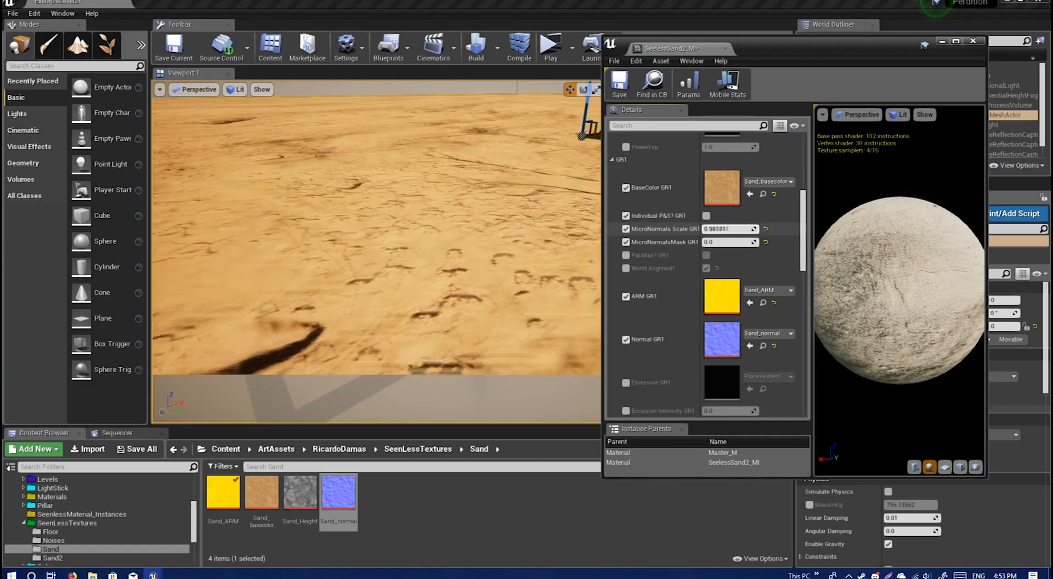
pyautogui.moveTo(376, 252); pyautogui.dragTo(392, 224)
pyautogui.moveTo(377, 252); pyautogui.dragTo(442, 274, button='right')
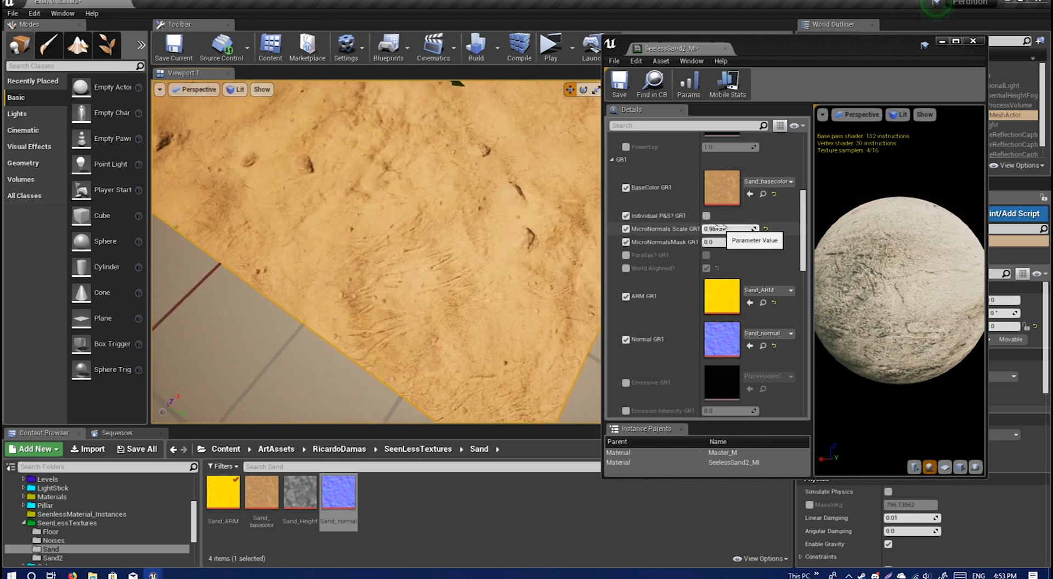
# - Set MicroNormals Scale GR1 to 5.0 and check the sand detail on the preview sphere and the slab
pyautogui.moveTo(723, 229); pyautogui.dragTo(746, 228)
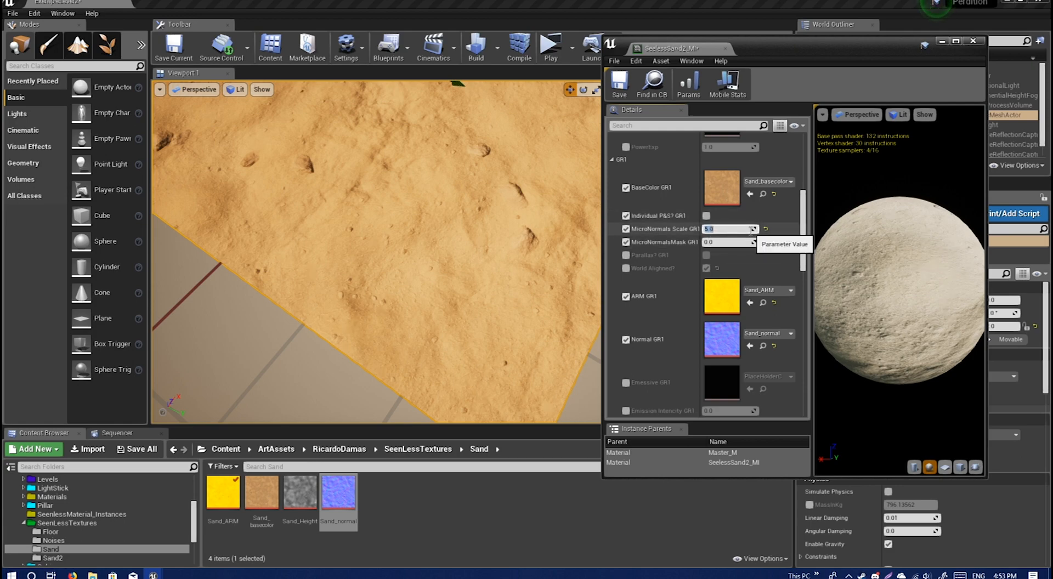
pyautogui.scroll(3, 864, 298)
pyautogui.scroll(-2, 862, 298)
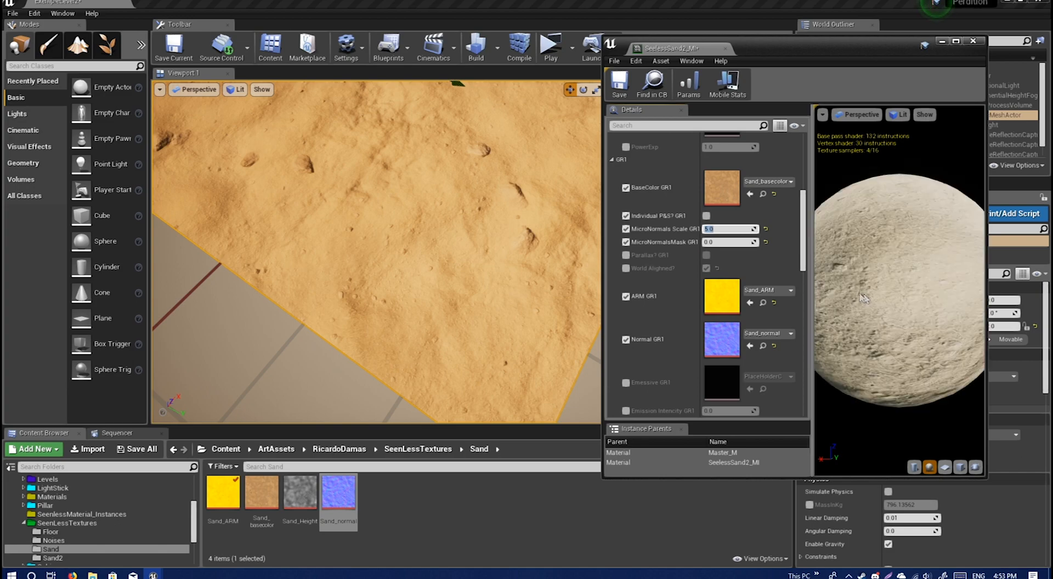
pyautogui.moveTo(384, 246); pyautogui.dragTo(405, 241, button='right')
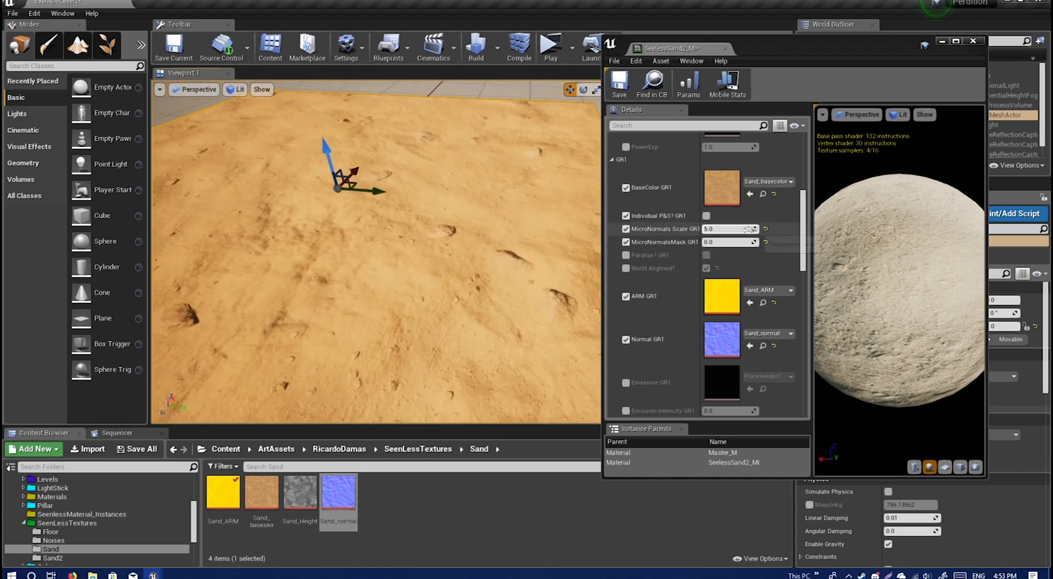
# - Reset MicroNormals Scale GR1 and MicroNormalsMask GR1 to default, and turn off the MicroNormals GR1 texture override
pyautogui.scroll(-10, 759, 287)
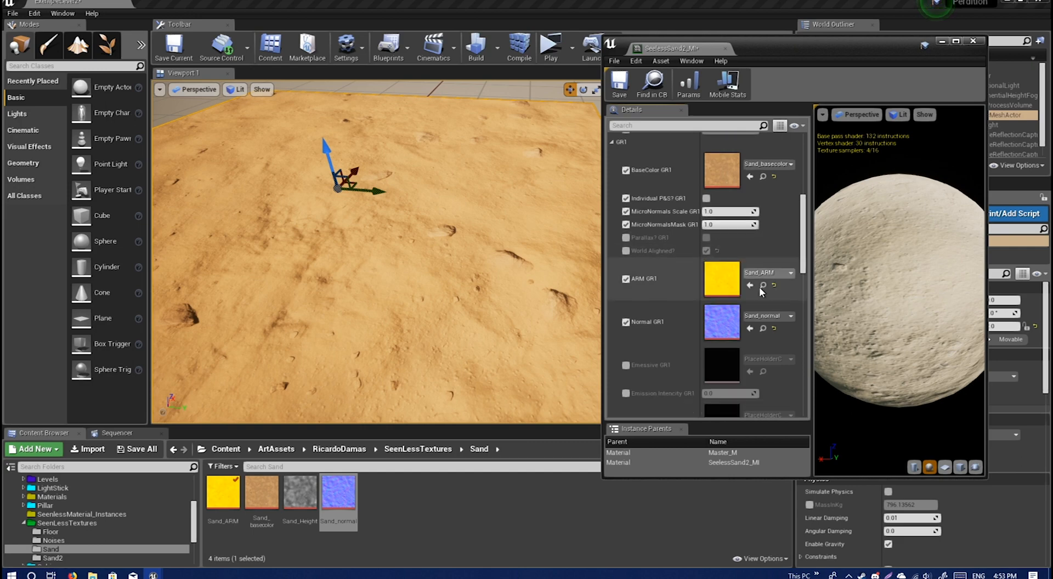
pyautogui.scroll(-2, 770, 321)
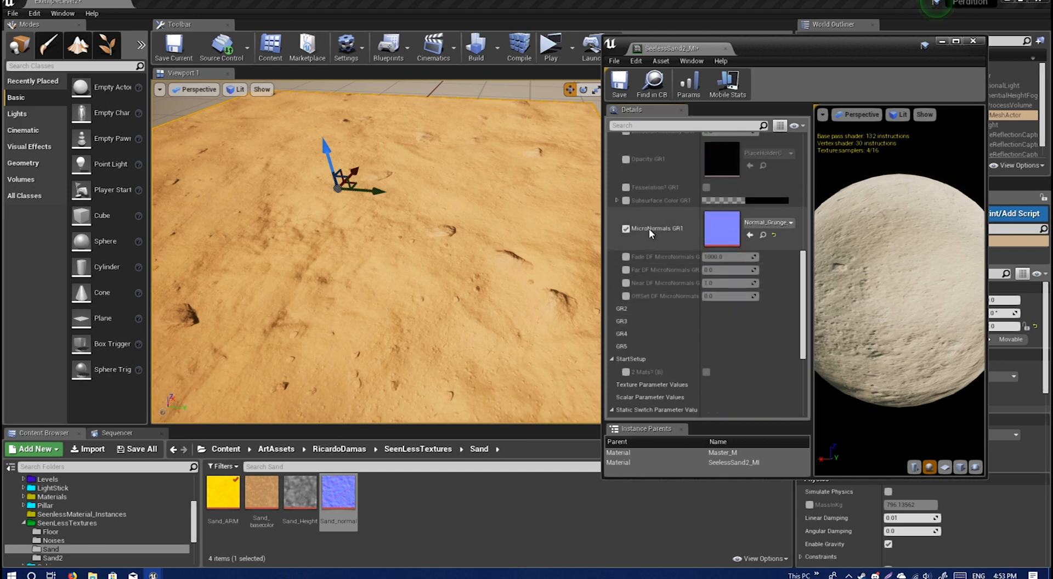
pyautogui.click(626, 228)
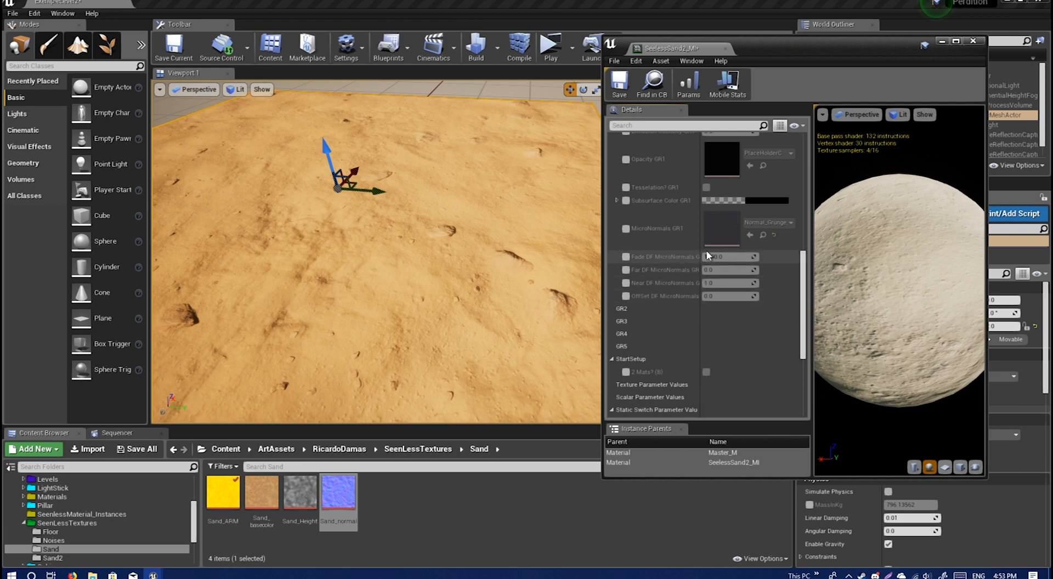
pyautogui.moveTo(380, 249); pyautogui.dragTo(561, 213, button='right')
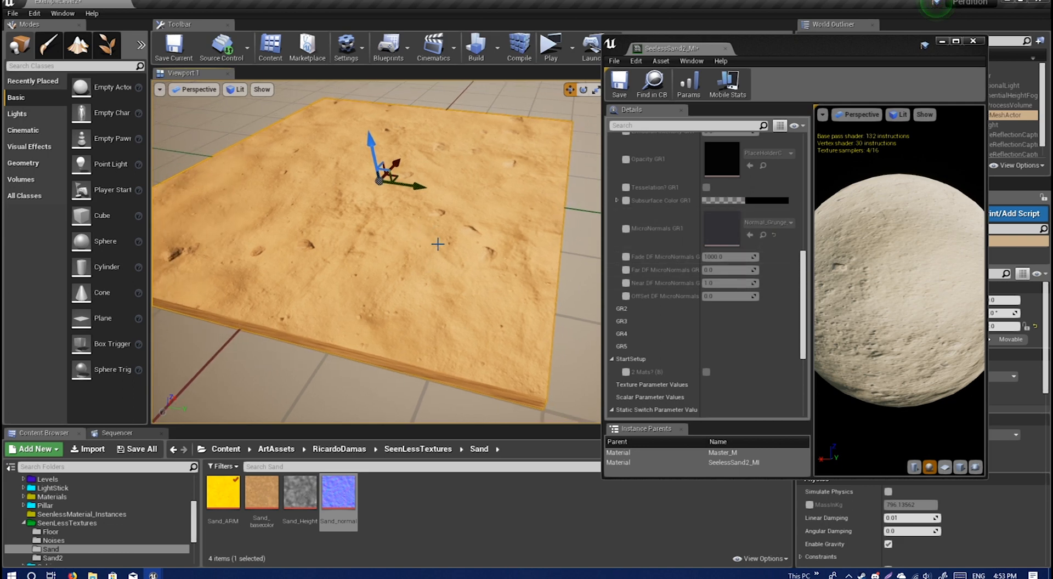
# - Turn off the overrides of MicroNormalsMask GR1 and MicroNormals Scale GR1, keeping BaseColor GR1 overridden
pyautogui.scroll(5, 679, 271)
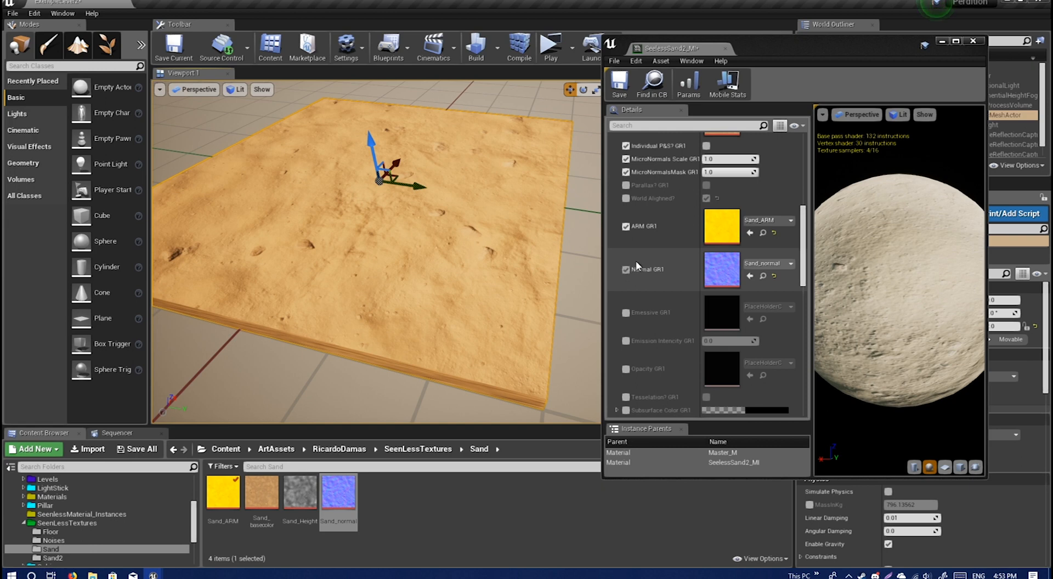
pyautogui.scroll(4, 636, 264)
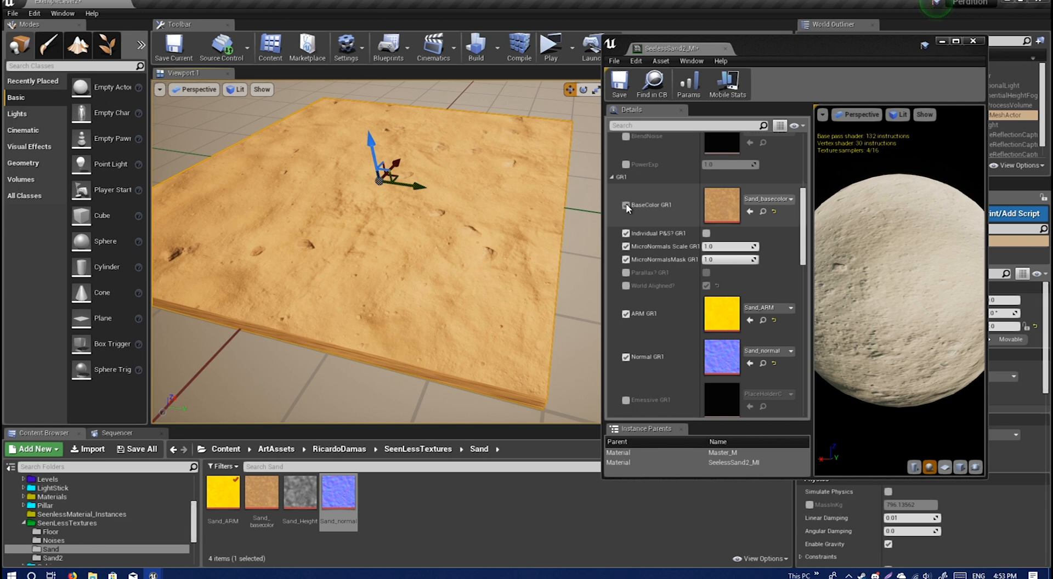
pyautogui.click(626, 205)
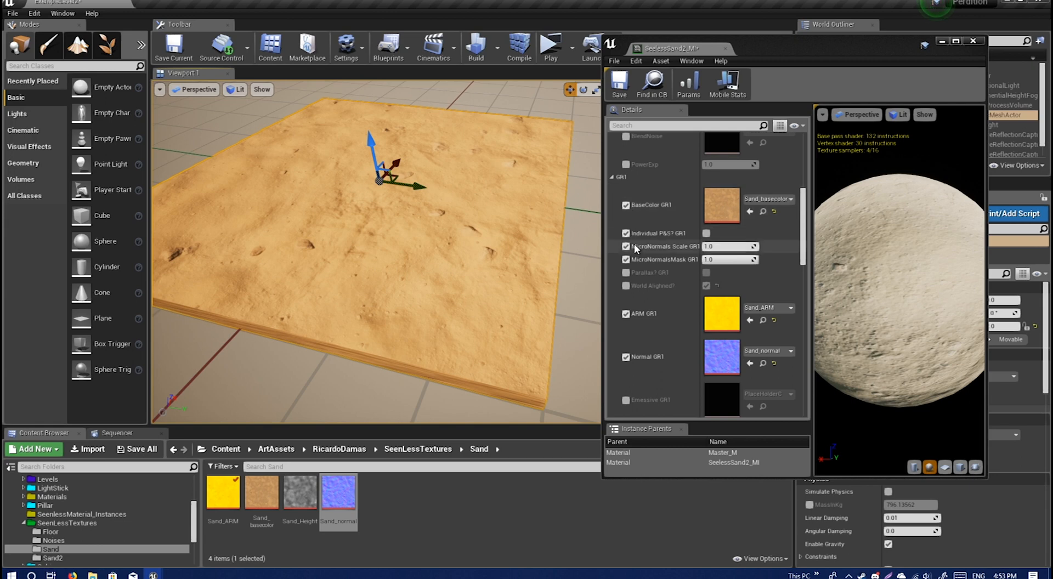
pyautogui.click(626, 259)
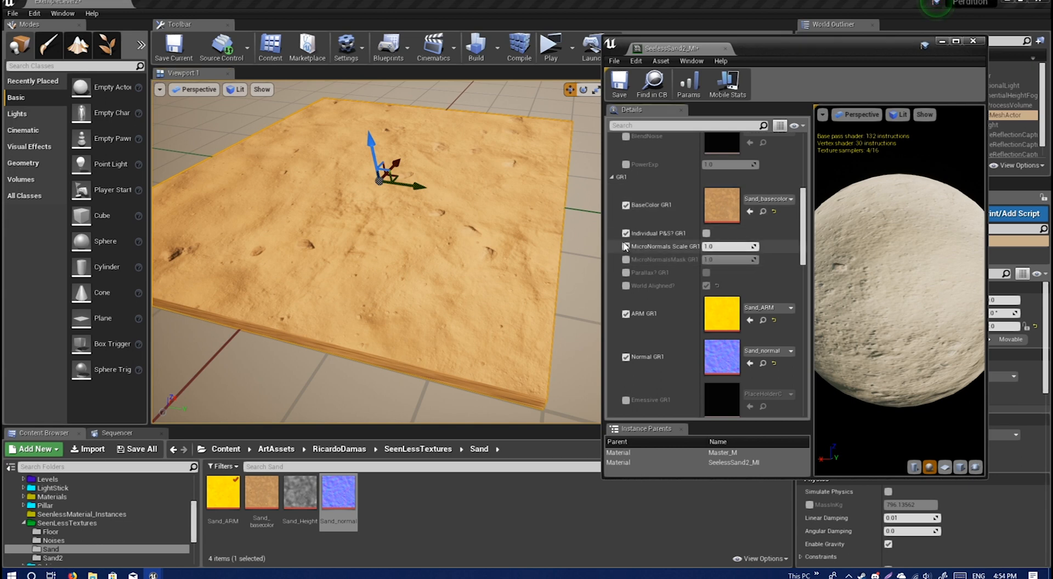
pyautogui.click(626, 247)
pyautogui.scroll(4, 644, 238)
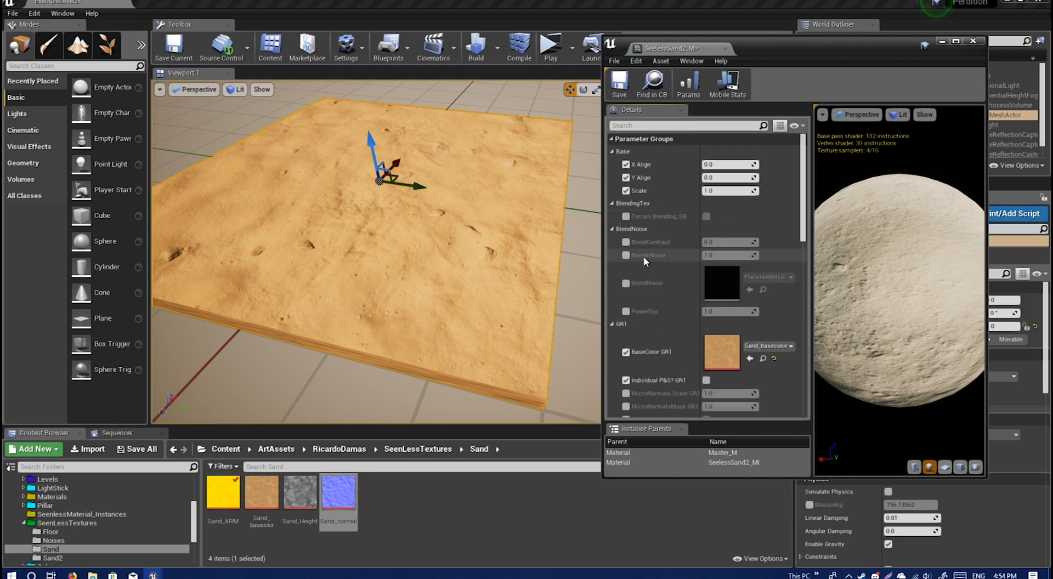
pyautogui.moveTo(493, 246); pyautogui.dragTo(461, 268, button='right')
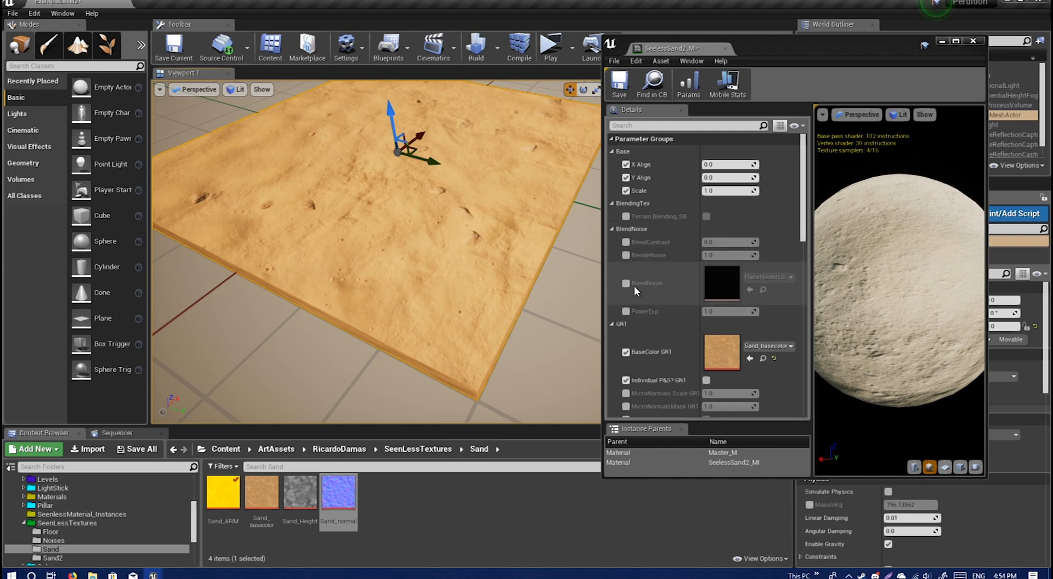
# - Override 2 Mats? (B) in the StartSetup group and enable it to expose the GR2 parameters
pyautogui.scroll(-15, 634, 285)
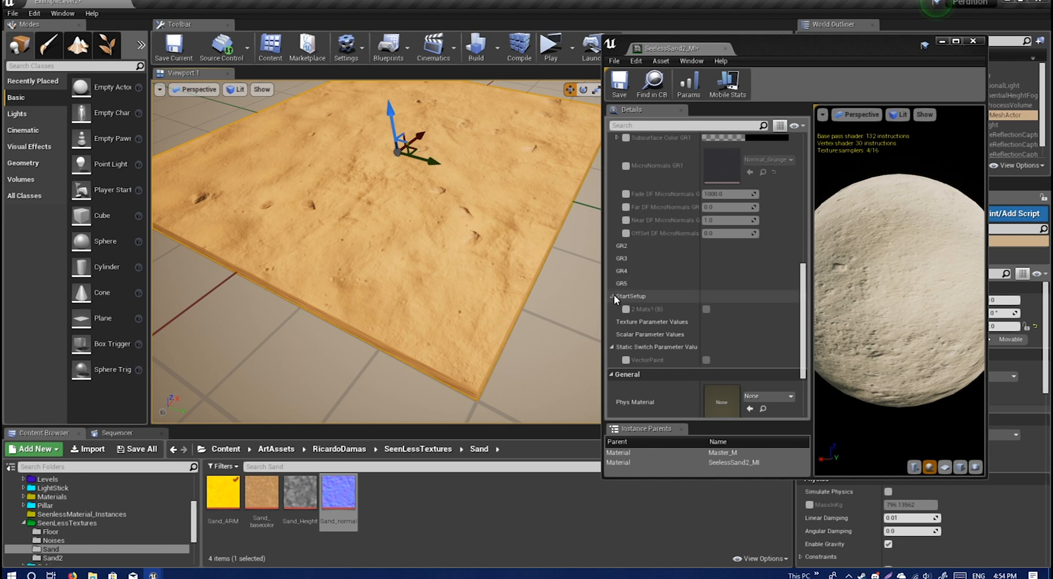
pyautogui.click(625, 309)
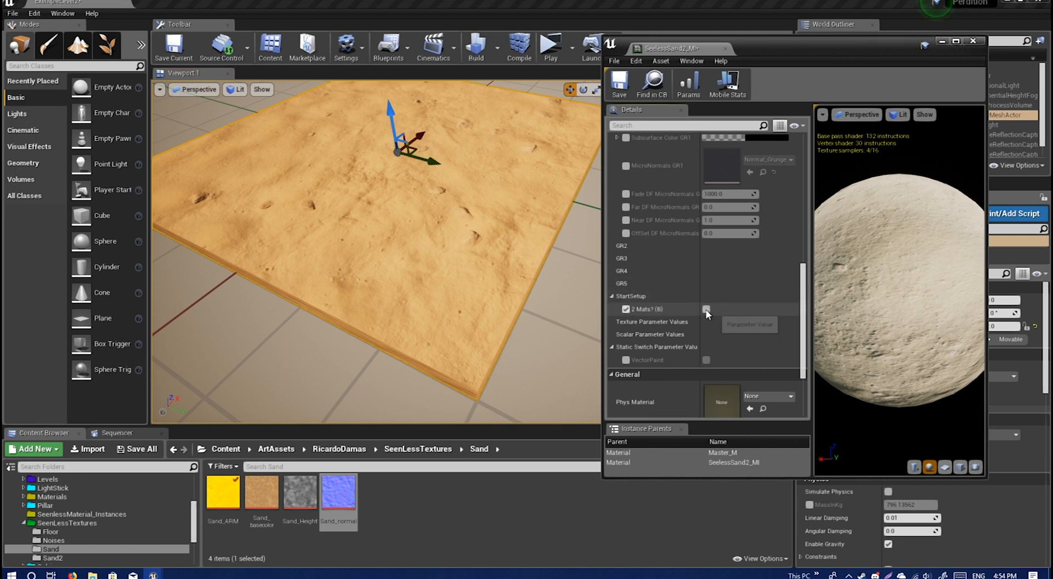
pyautogui.click(705, 309)
pyautogui.scroll(2, 626, 255)
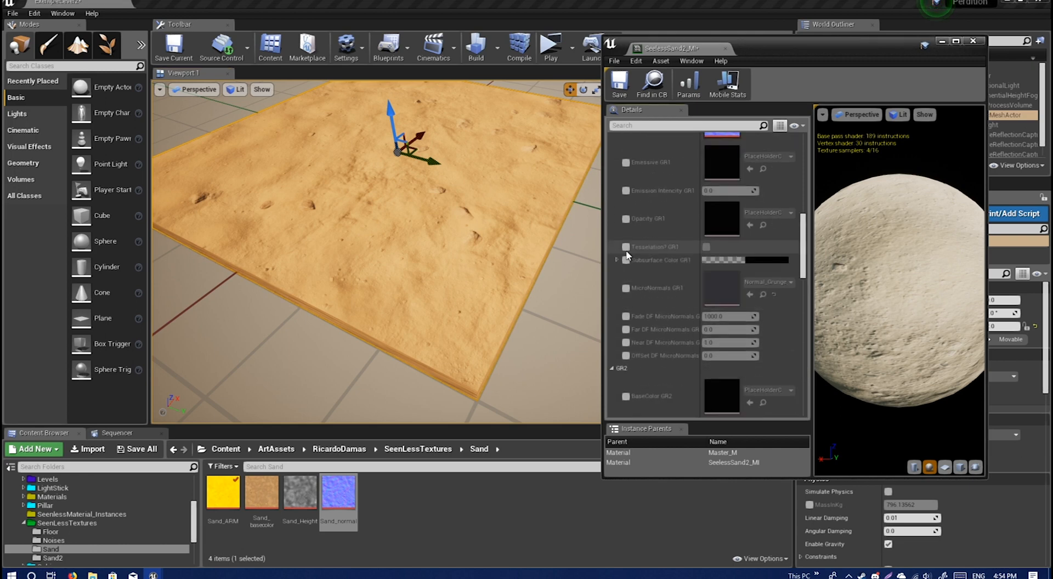
# - Override and enable 3 Mats? (B) in StartSetup, and collapse the GR3 and GR2 parameter groups
pyautogui.scroll(-10, 627, 255)
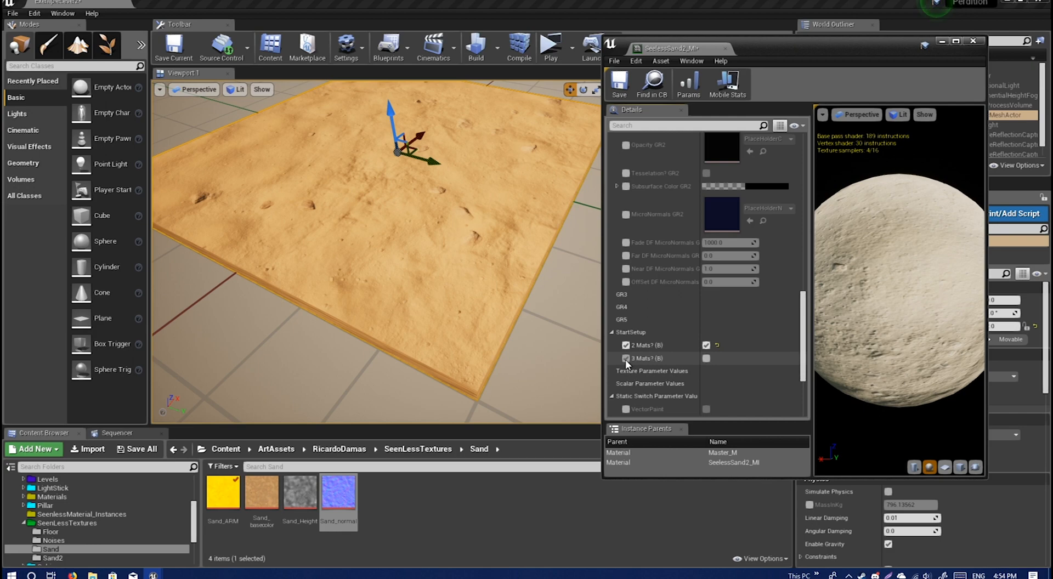
pyautogui.click(706, 359)
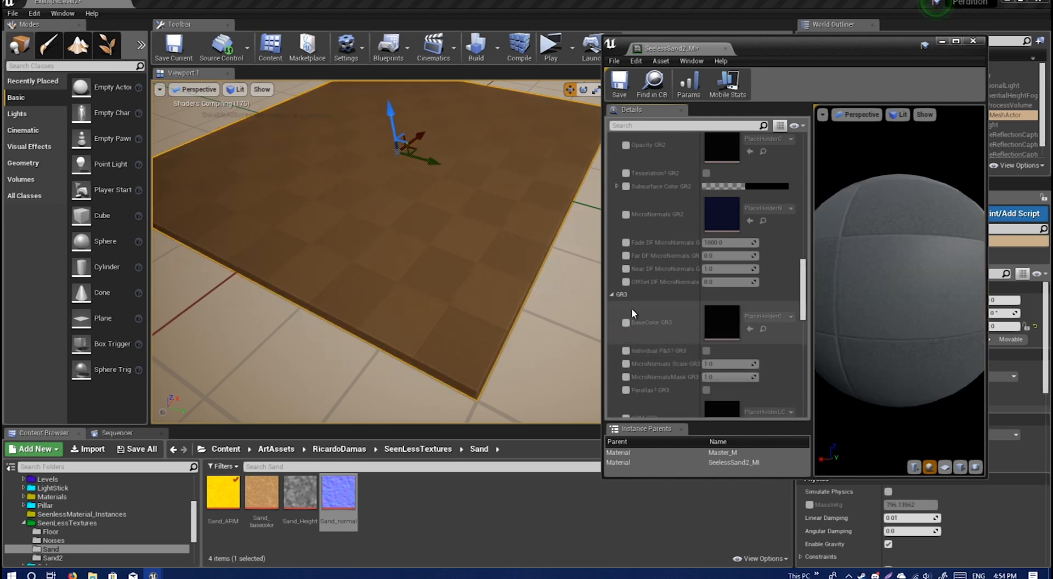
pyautogui.click(612, 295)
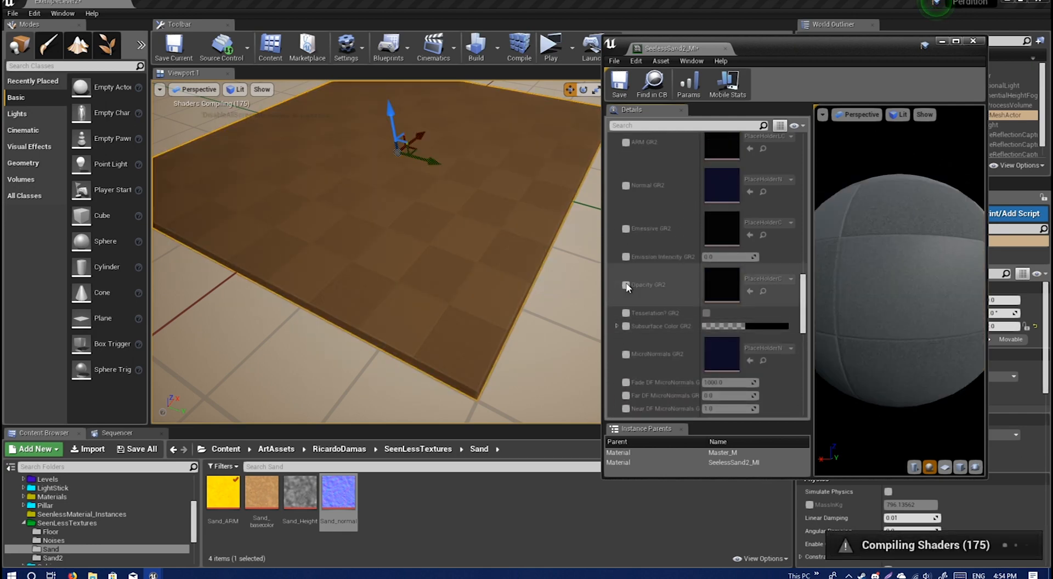
pyautogui.scroll(-5, 620, 230)
pyautogui.click(612, 159)
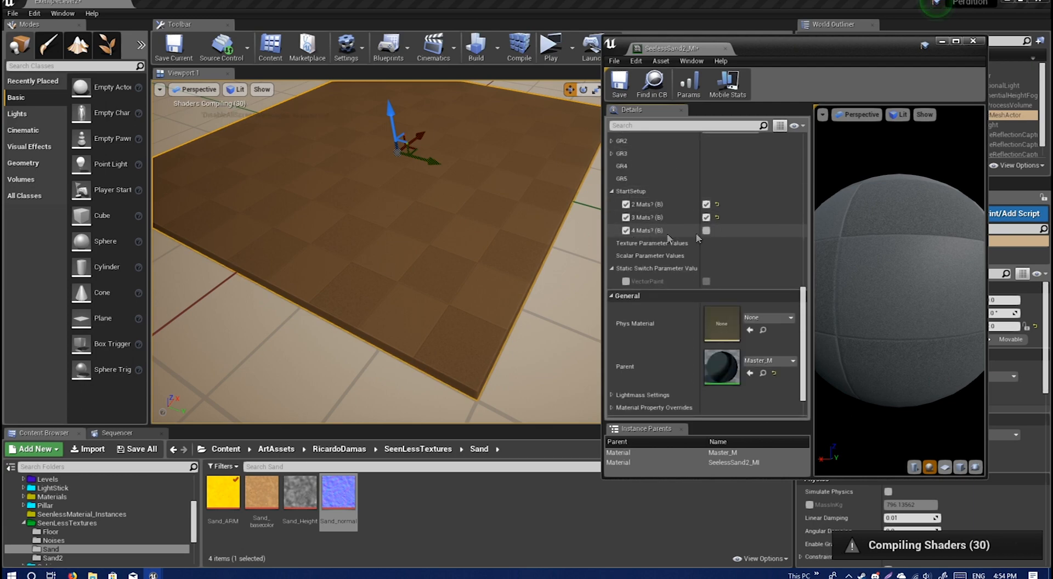
# - Enable 4 Mats? (B) and 5 Mats? (B) in StartSetup, collapsing the GR4 and GR5 groups
pyautogui.click(705, 230)
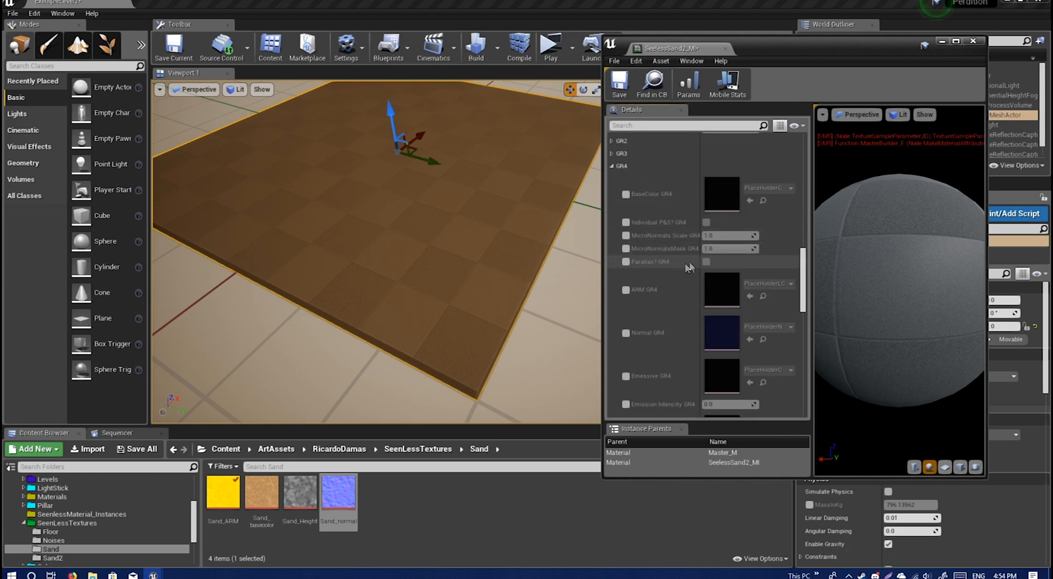
pyautogui.click(612, 166)
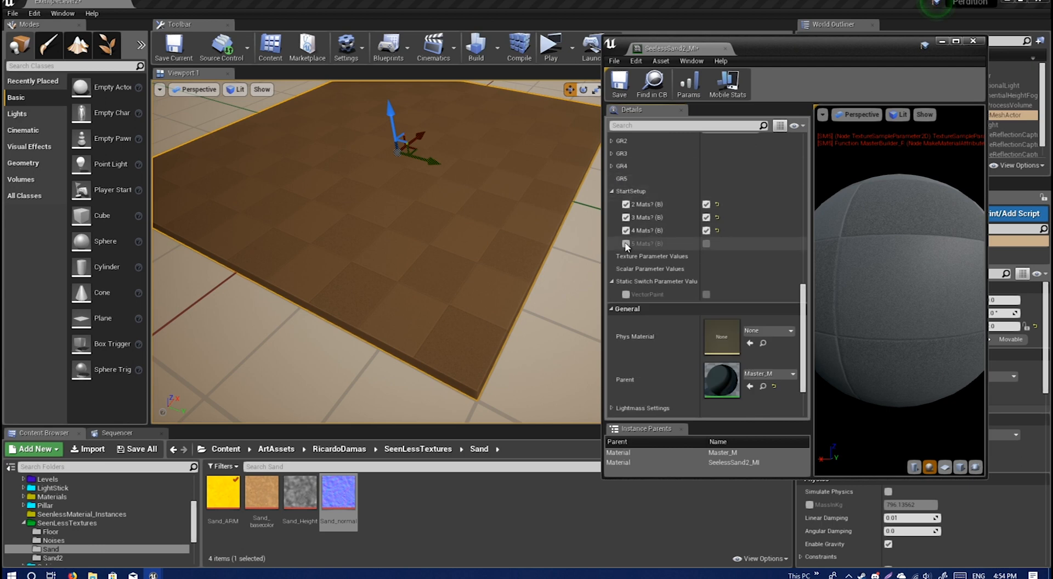
pyautogui.click(705, 244)
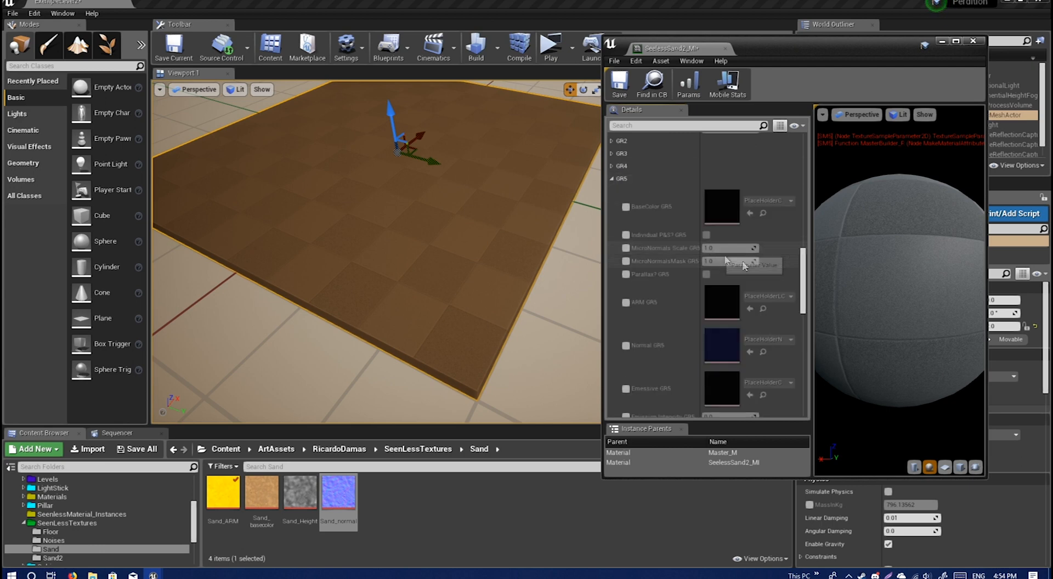
pyautogui.click(613, 178)
# - Switch the level viewport to the Shader Complexity view mode and examine the slab's shading cost
pyautogui.click(271, 92)
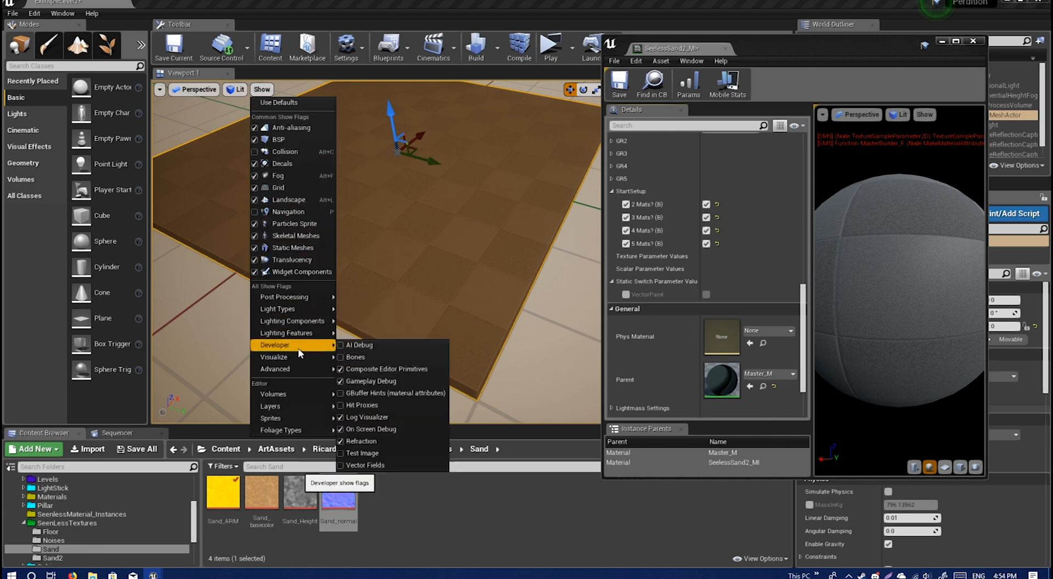
pyautogui.moveTo(300, 359)
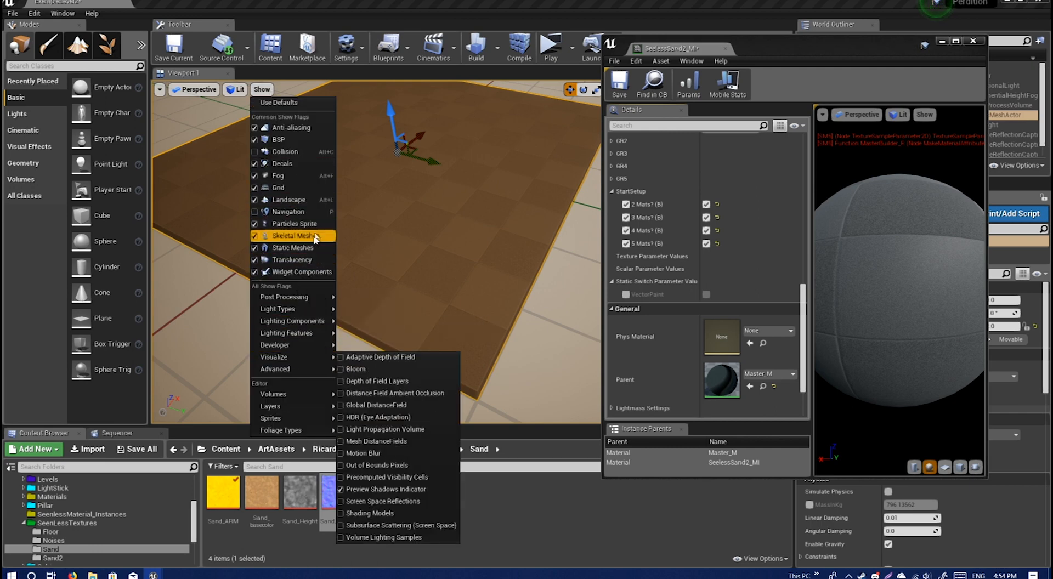
pyautogui.click(237, 90)
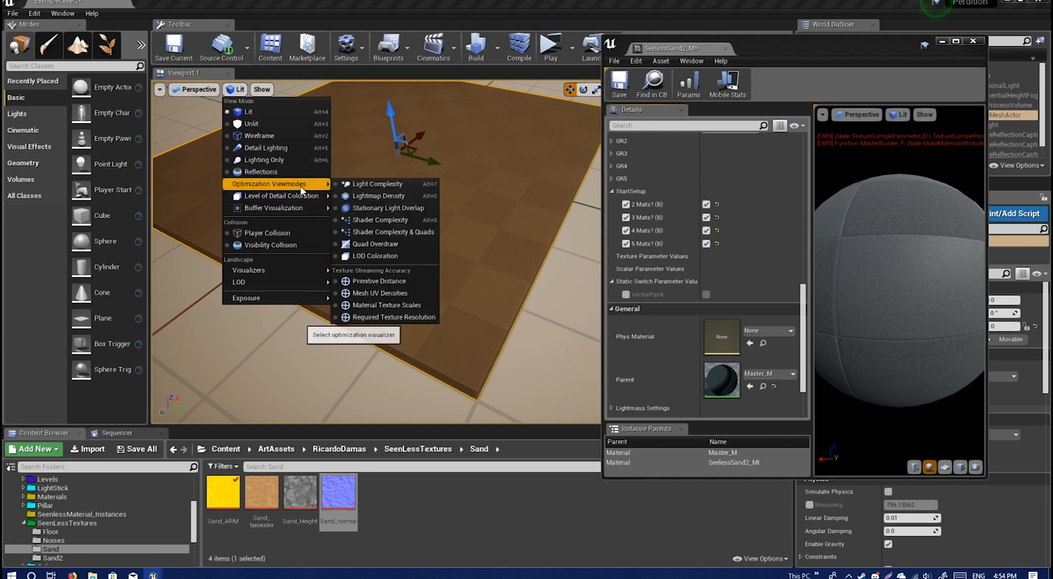
pyautogui.click(380, 220)
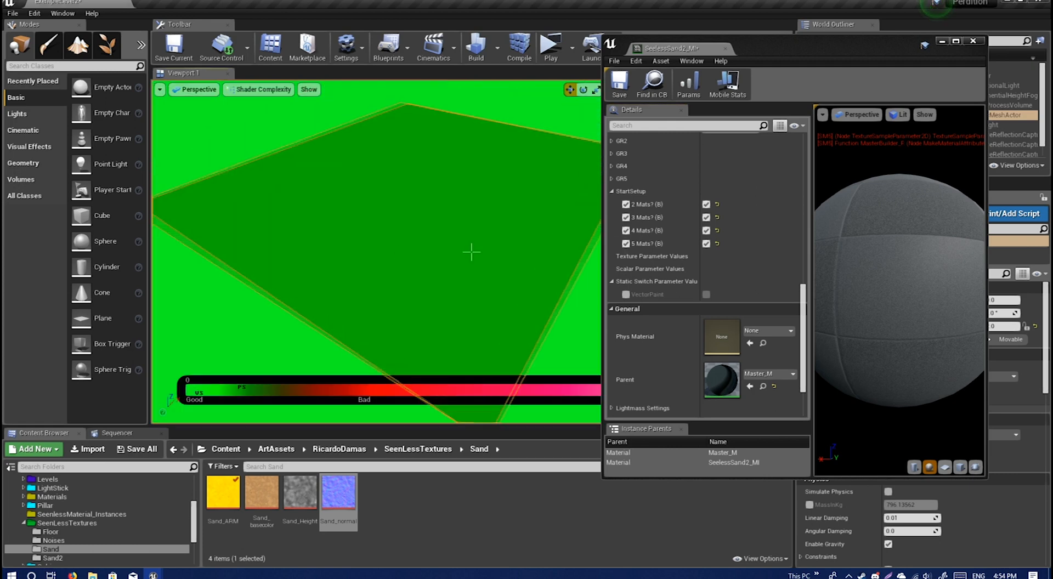
pyautogui.moveTo(471, 252); pyautogui.dragTo(471, 251, button='right')
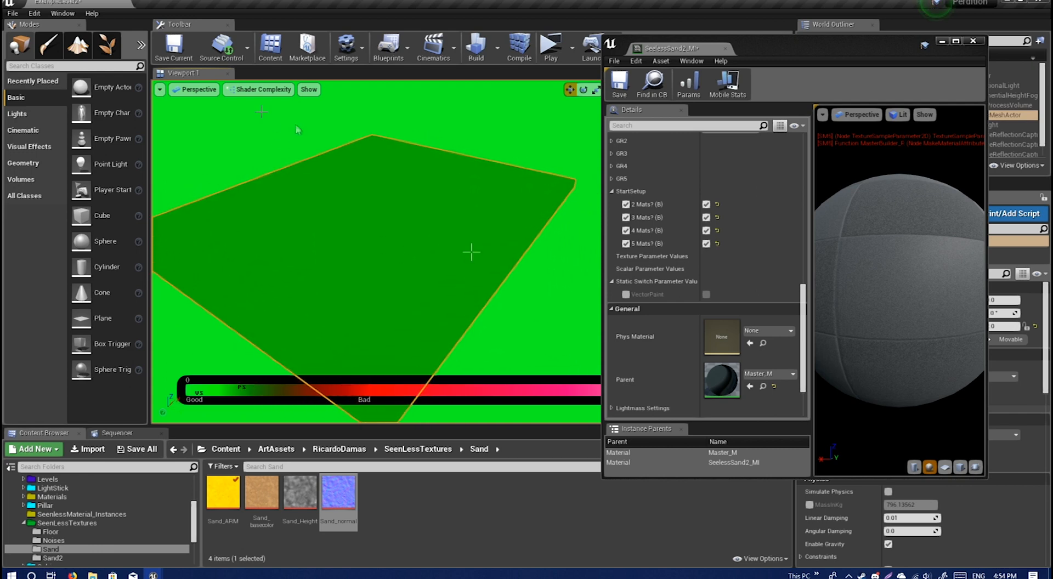
# - Disable 5 Mats?, 4 Mats? and 3 Mats? in turn to compare the slab's shader complexity, leaving 2 Mats? enabled
pyautogui.scroll(3, 682, 294)
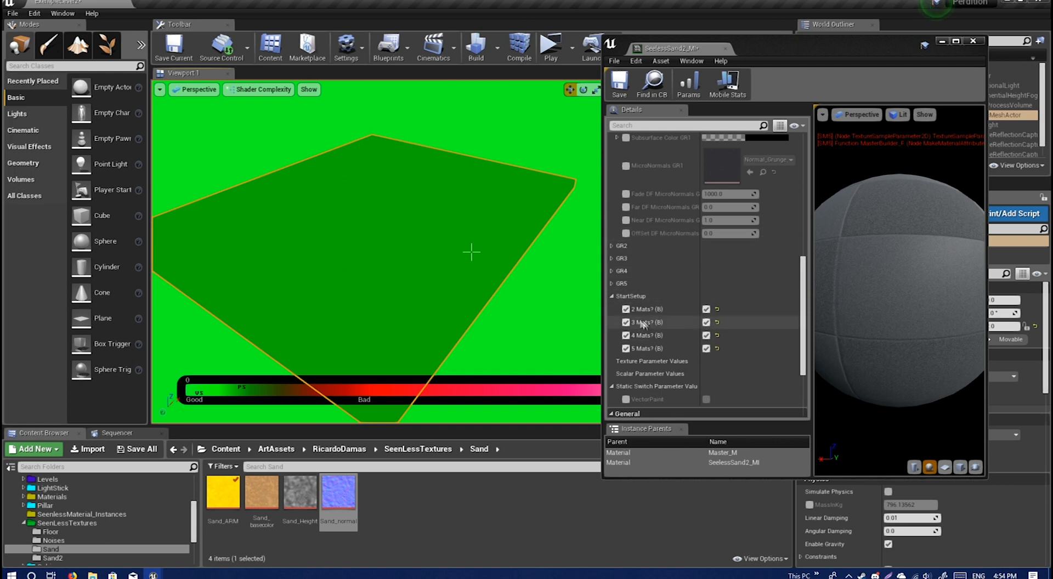
pyautogui.click(706, 348)
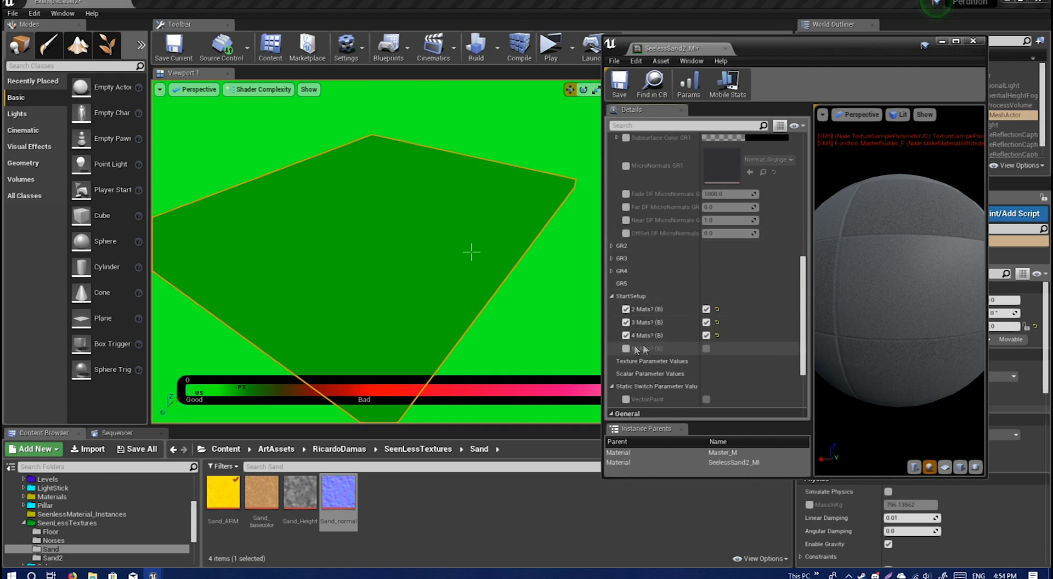
pyautogui.click(706, 335)
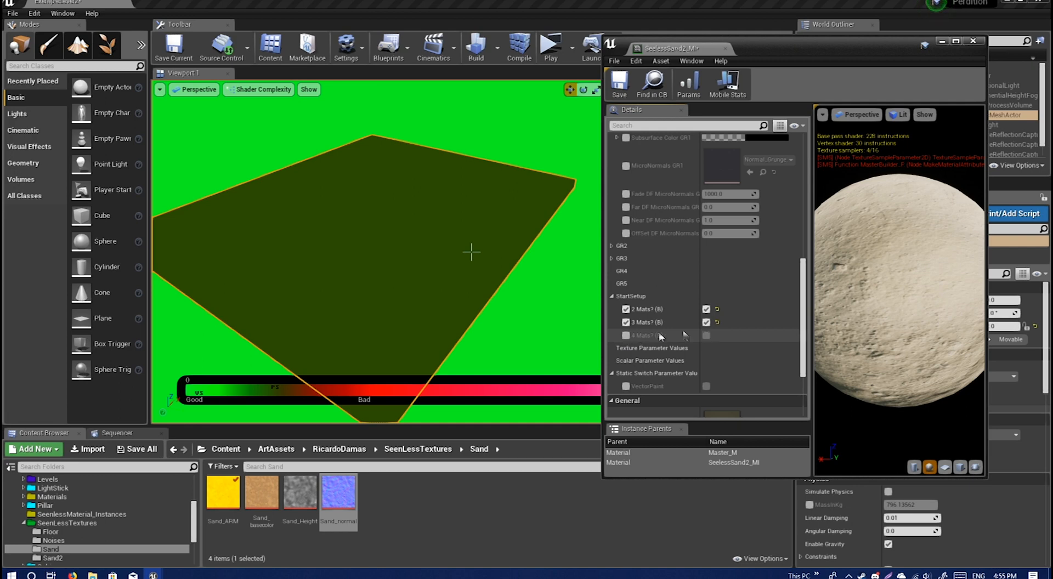
pyautogui.click(706, 322)
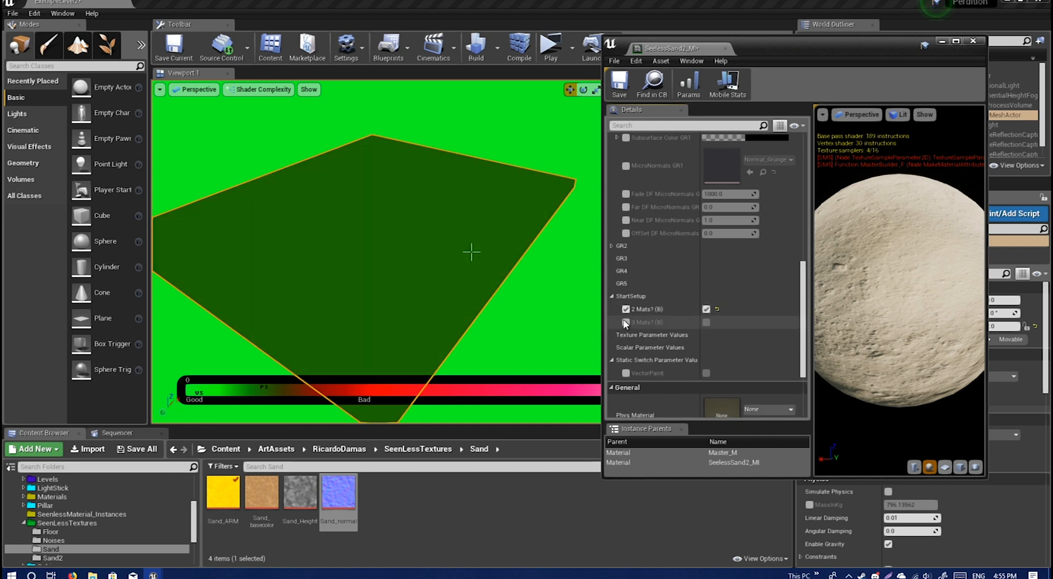
# - Return the level viewport to the Lit view mode and inspect the sand slab
pyautogui.click(263, 89)
pyautogui.click(246, 112)
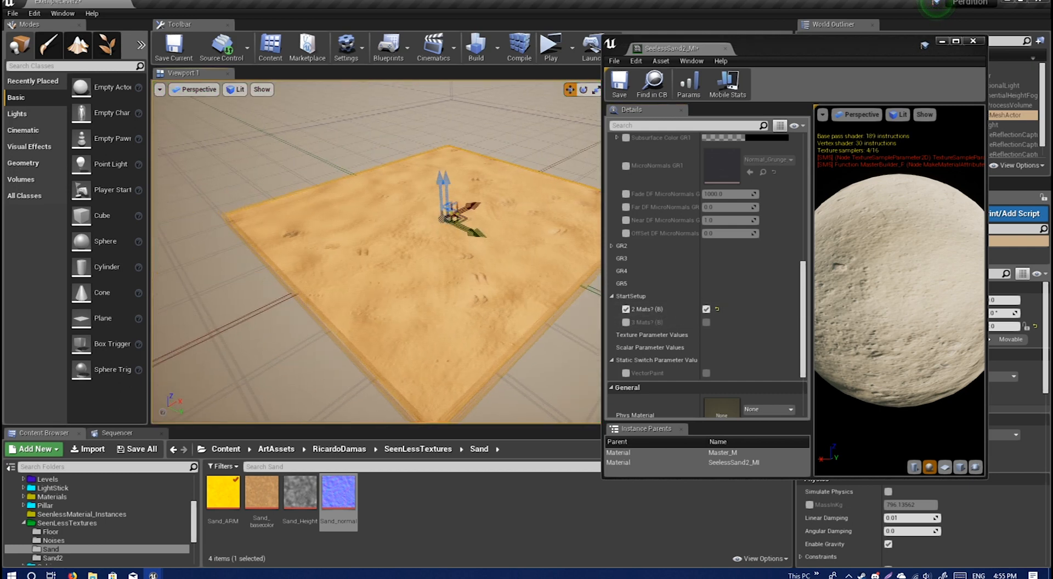
pyautogui.moveTo(443, 239); pyautogui.dragTo(475, 233, button='right')
pyautogui.scroll(2, 703, 293)
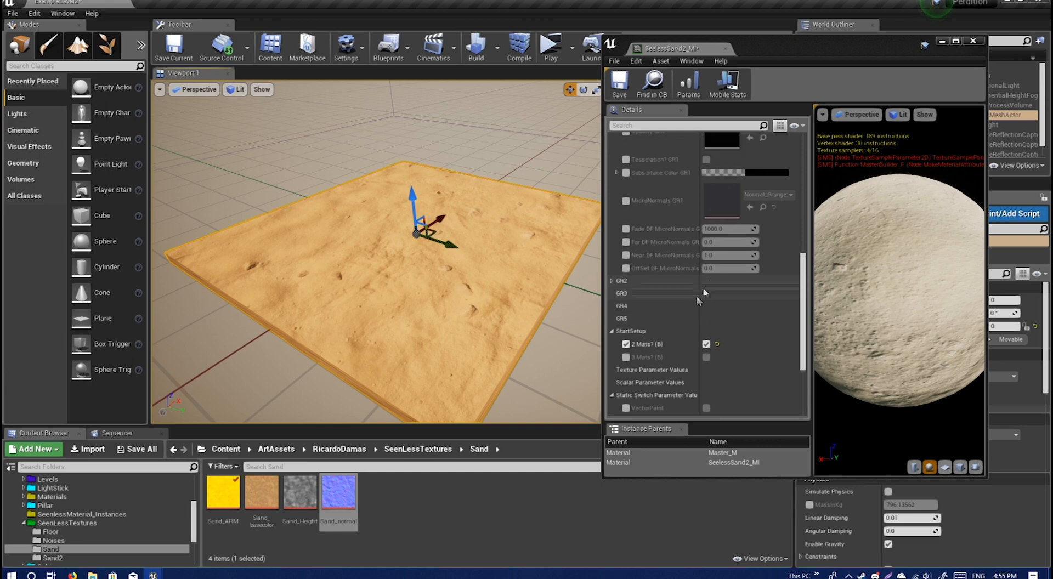
# - Open the Sand2 texture folder and override the BaseColor GR2, ARM GR2 and Normal GR2 parameters
pyautogui.scroll(10, 700, 281)
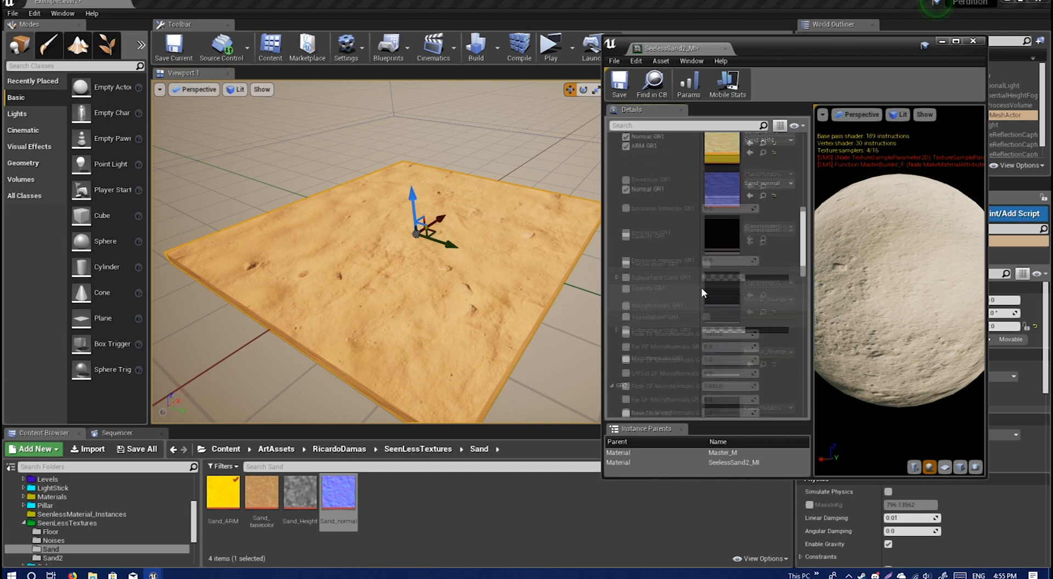
pyautogui.scroll(-10, 696, 281)
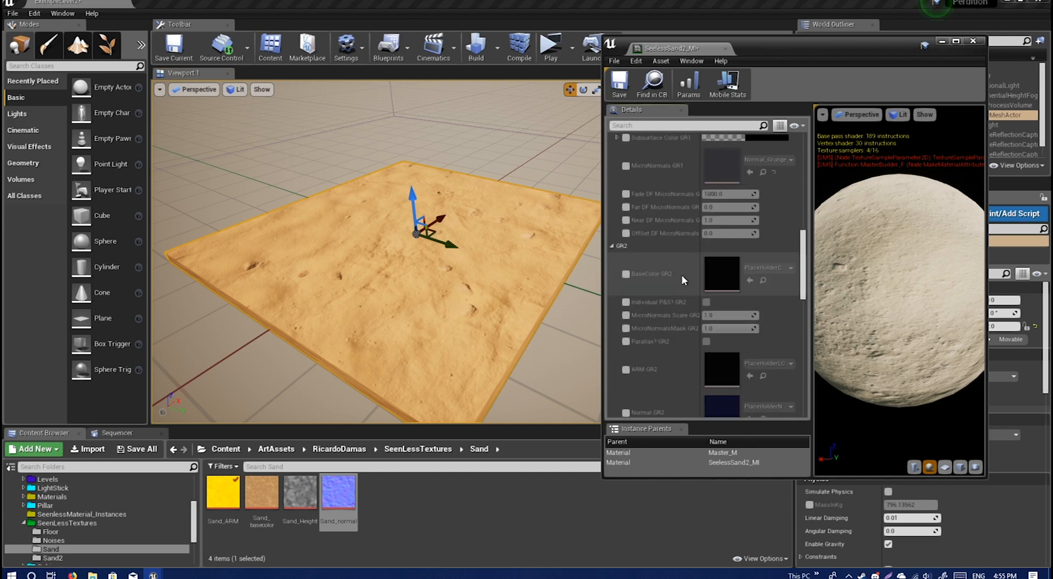
pyautogui.click(418, 449)
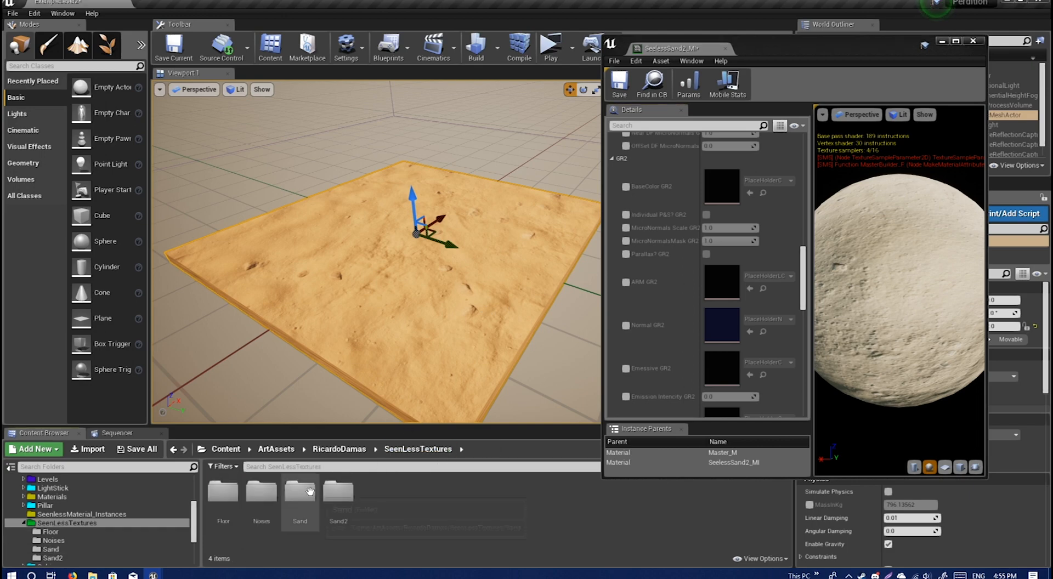
pyautogui.doubleClick(339, 496)
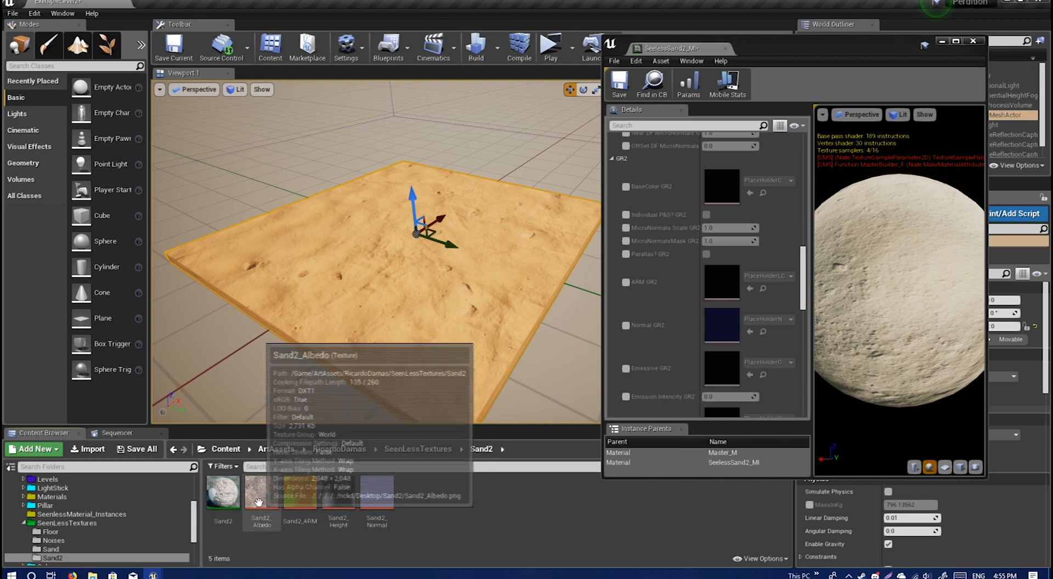
pyautogui.moveTo(262, 492); pyautogui.dragTo(727, 194)
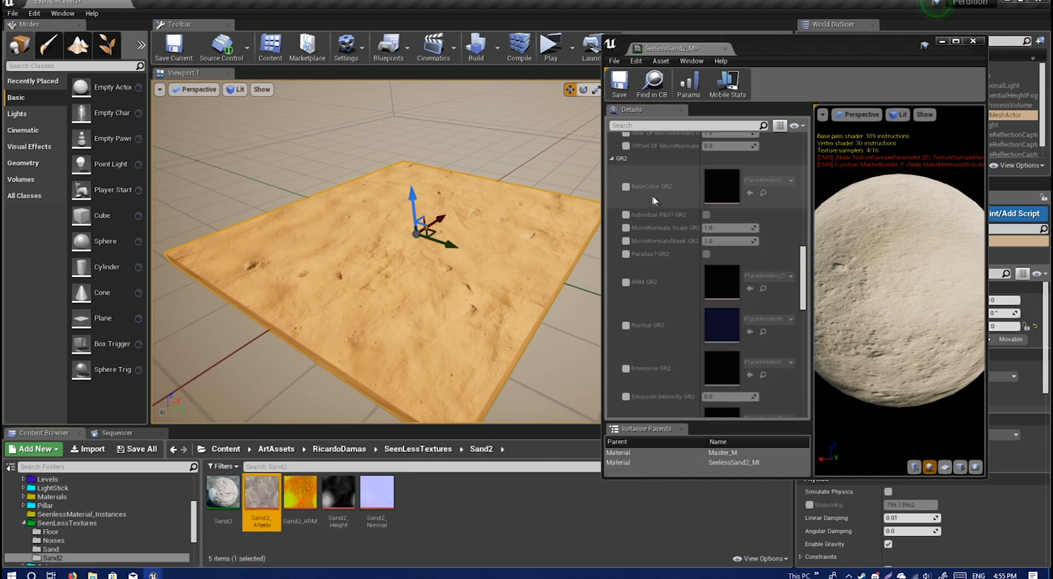
pyautogui.click(625, 187)
pyautogui.click(625, 282)
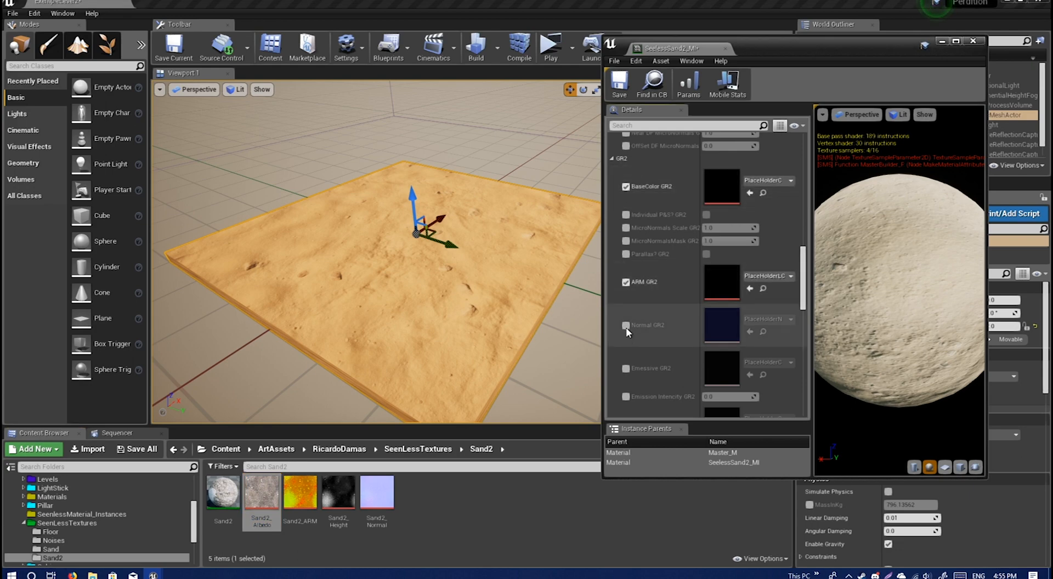
pyautogui.click(625, 325)
# - Assign Sand2_Albedo, Sand2_ARM and Sand2_Normal to the BaseColor GR2, ARM GR2 and Normal GR2 parameters
pyautogui.moveTo(262, 492); pyautogui.dragTo(722, 283)
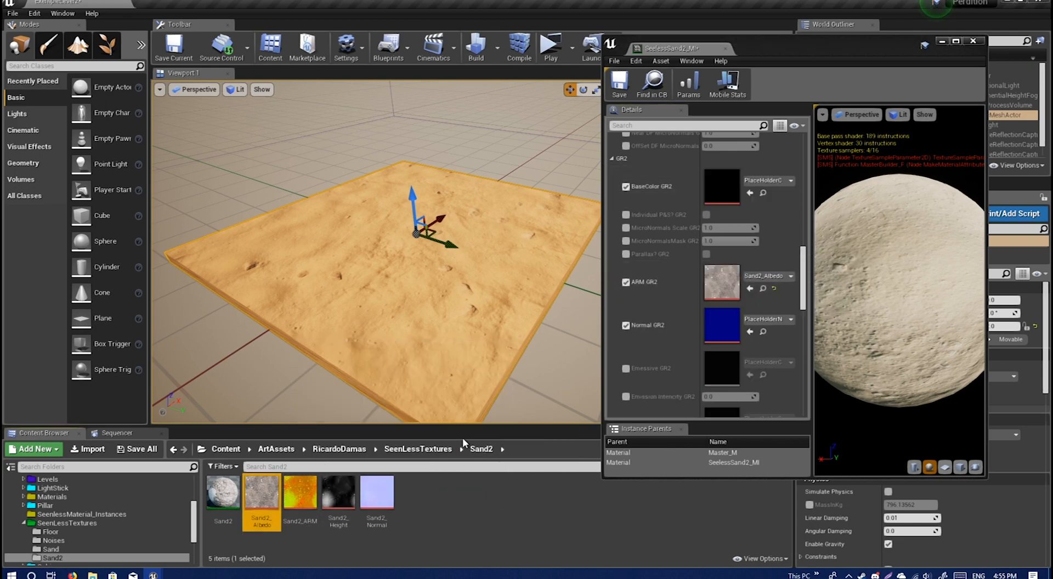
pyautogui.moveTo(261, 492); pyautogui.dragTo(722, 186)
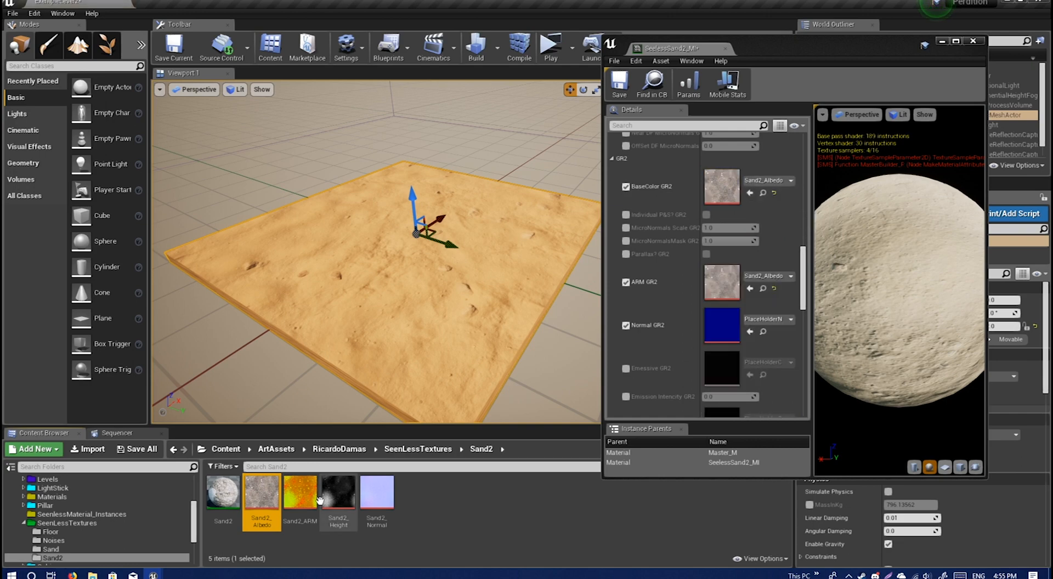
pyautogui.moveTo(316, 496); pyautogui.dragTo(734, 327)
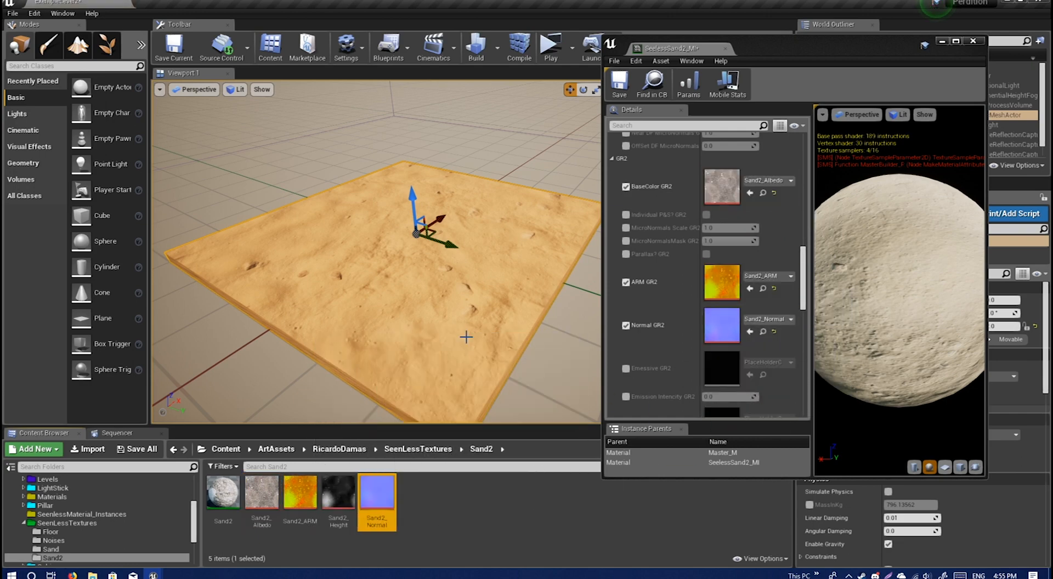
# - Set up vertex weight painting with ARGB - 1 (Five Textures), painting Texture Two and erasing to Texture One
pyautogui.click(193, 60)
pyautogui.moveTo(360, 231); pyautogui.dragTo(367, 247)
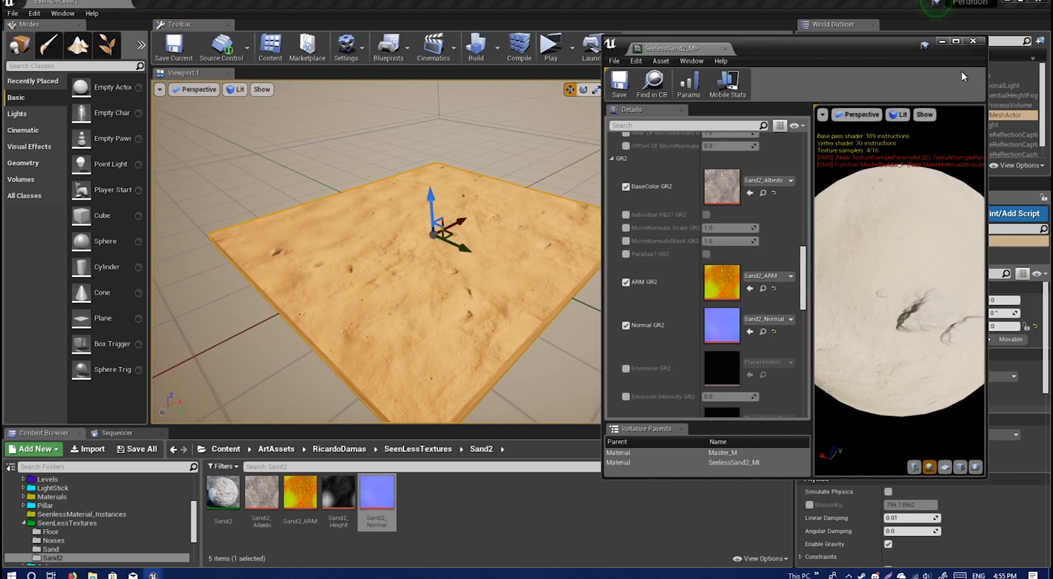
pyautogui.click(46, 54)
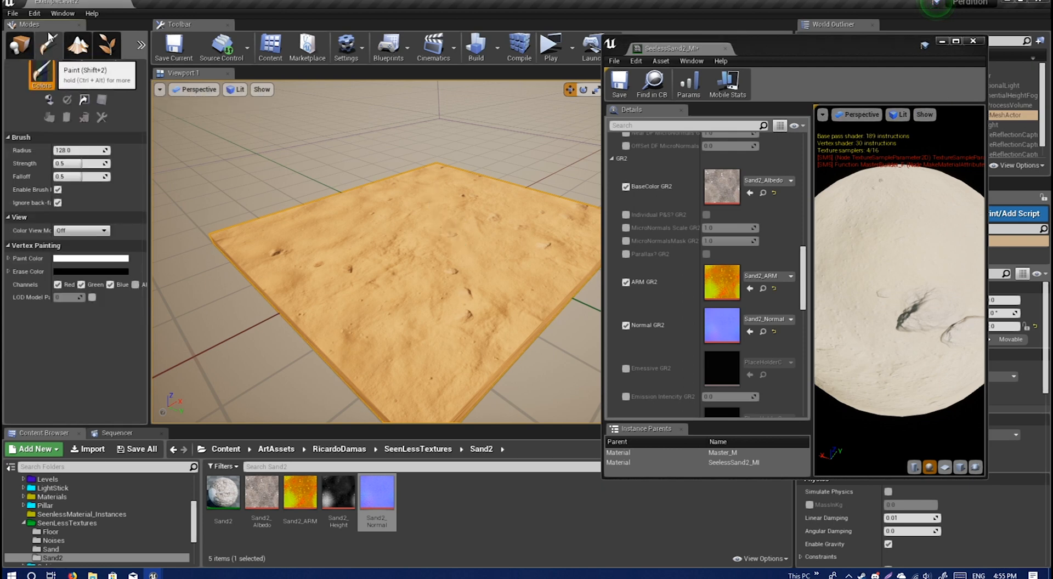
pyautogui.click(71, 72)
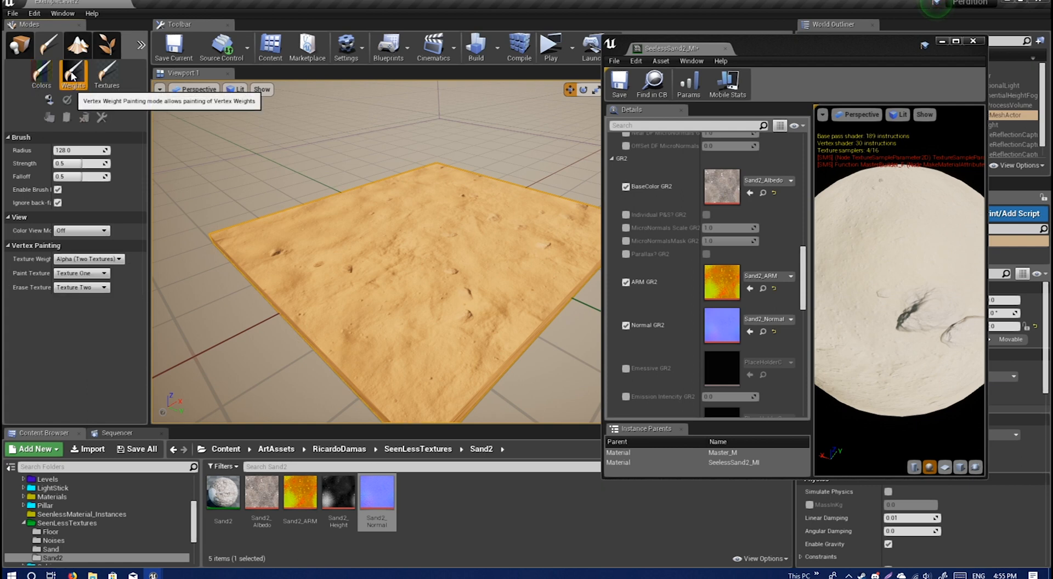
pyautogui.click(99, 258)
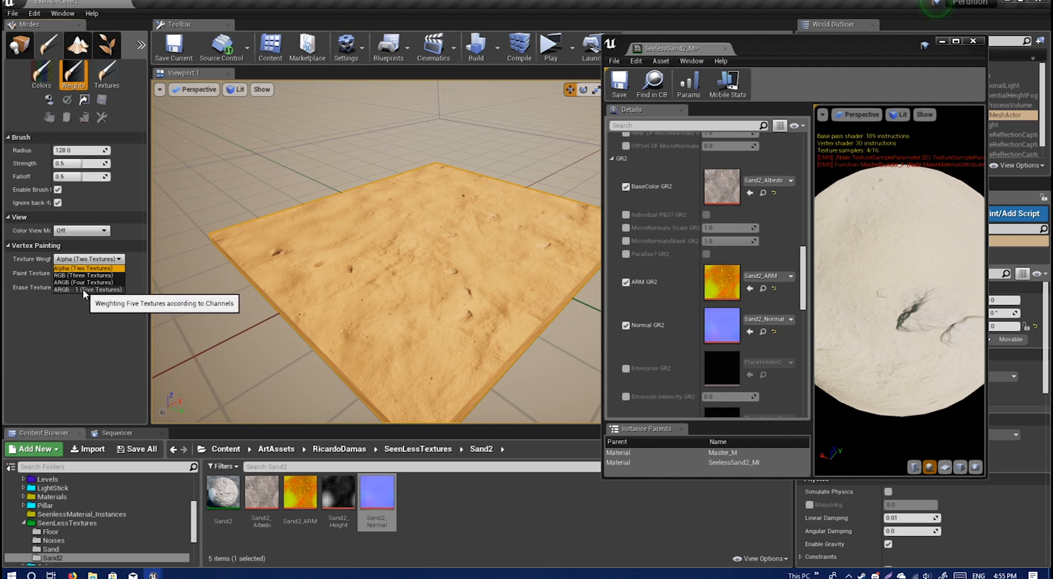
pyautogui.click(86, 290)
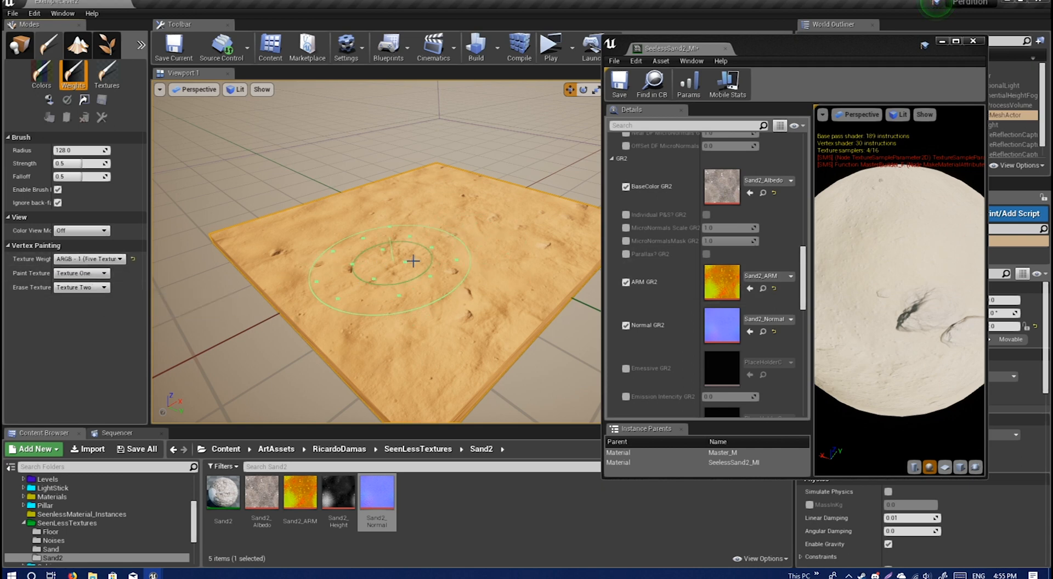
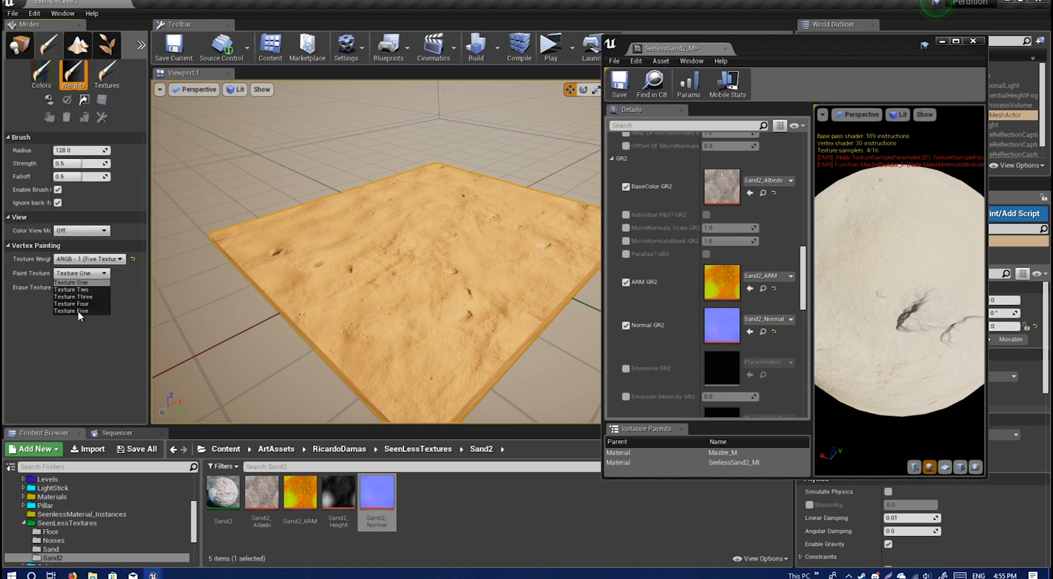
pyautogui.click(102, 289)
pyautogui.click(82, 288)
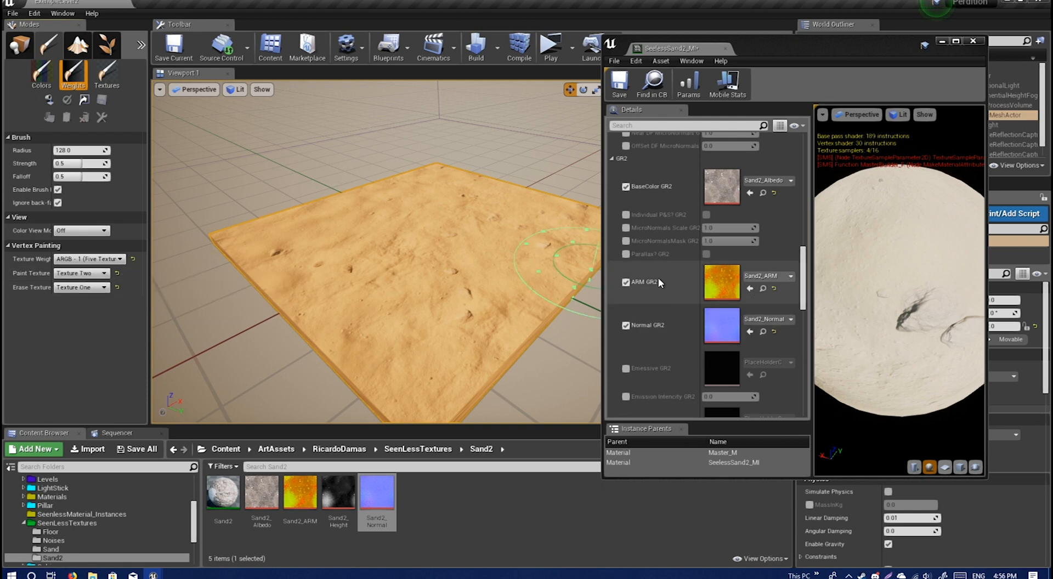
# - Paint Texture Two over the sand slab, setting the brush strength to 0.1
pyautogui.moveTo(457, 230)
pyautogui.mouseDown()
pyautogui.moveTo(409, 265)
pyautogui.moveTo(439, 235)
pyautogui.moveTo(472, 242)
pyautogui.moveTo(414, 213)
pyautogui.moveTo(397, 292)
pyautogui.moveTo(477, 282)
pyautogui.mouseUp()
pyautogui.press('w')
pyautogui.moveTo(477, 283)
pyautogui.mouseDown(button='right')
pyautogui.moveTo(502, 277)
pyautogui.moveTo(502, 307)
pyautogui.moveTo(554, 299)
pyautogui.moveTo(589, 277)
pyautogui.moveTo(406, 247)
pyautogui.mouseUp(button='right')
pyautogui.press('a')
pyautogui.press('s')
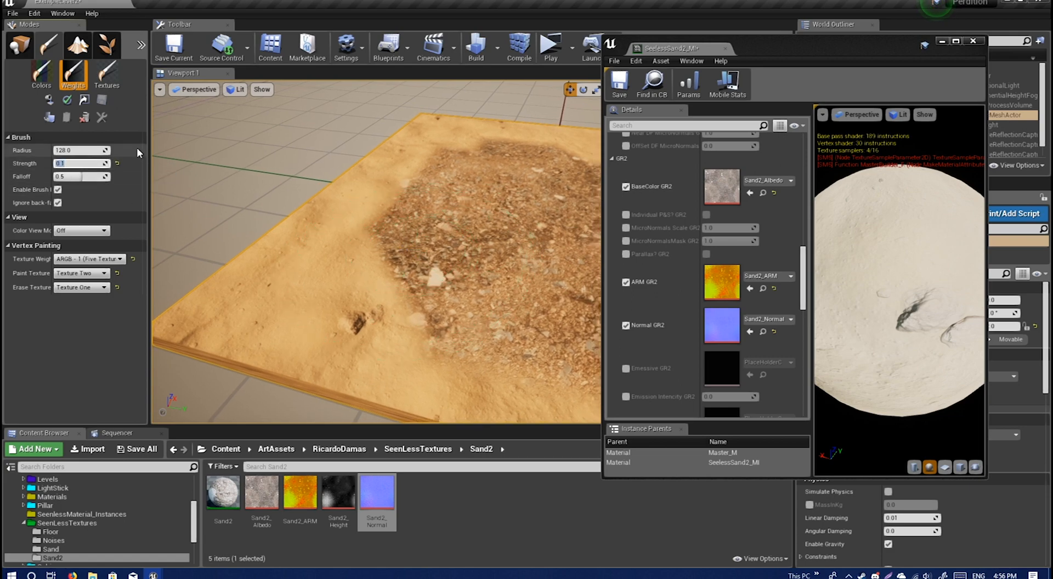
pyautogui.moveTo(329, 301)
pyautogui.mouseDown()
pyautogui.moveTo(435, 276)
pyautogui.moveTo(429, 260)
pyautogui.mouseUp()
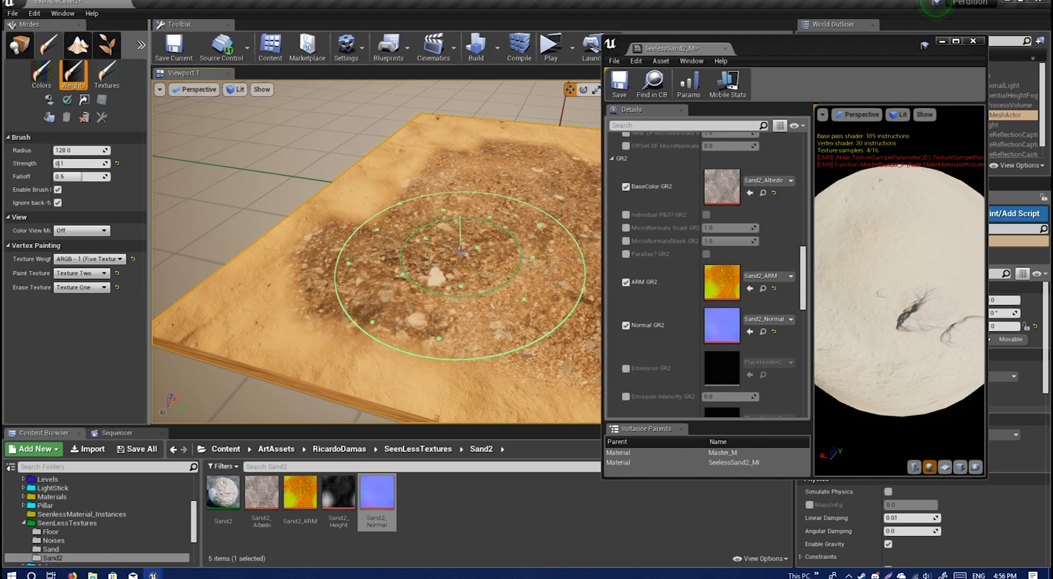
# - Undo the last paint strokes and erase the remaining Texture Two patch from the slab
pyautogui.hotkey('ctrl', 'z')
pyautogui.hotkey('ctrl', 'z')
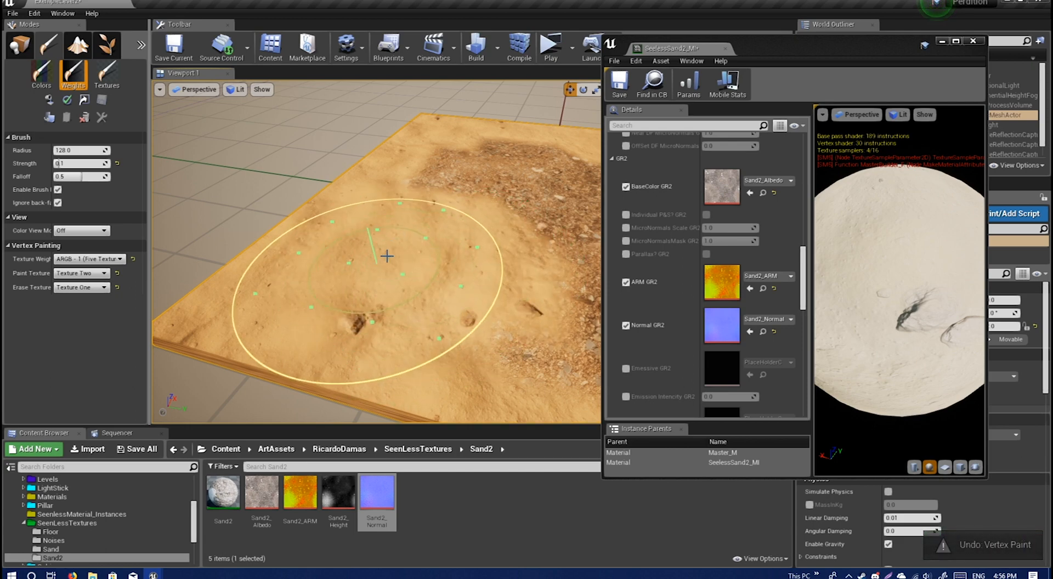
pyautogui.keyDown('shift'); pyautogui.moveTo(455, 186); pyautogui.dragTo(551, 244); pyautogui.keyUp('shift')
pyautogui.moveTo(551, 244); pyautogui.dragTo(594, 247, button='right')
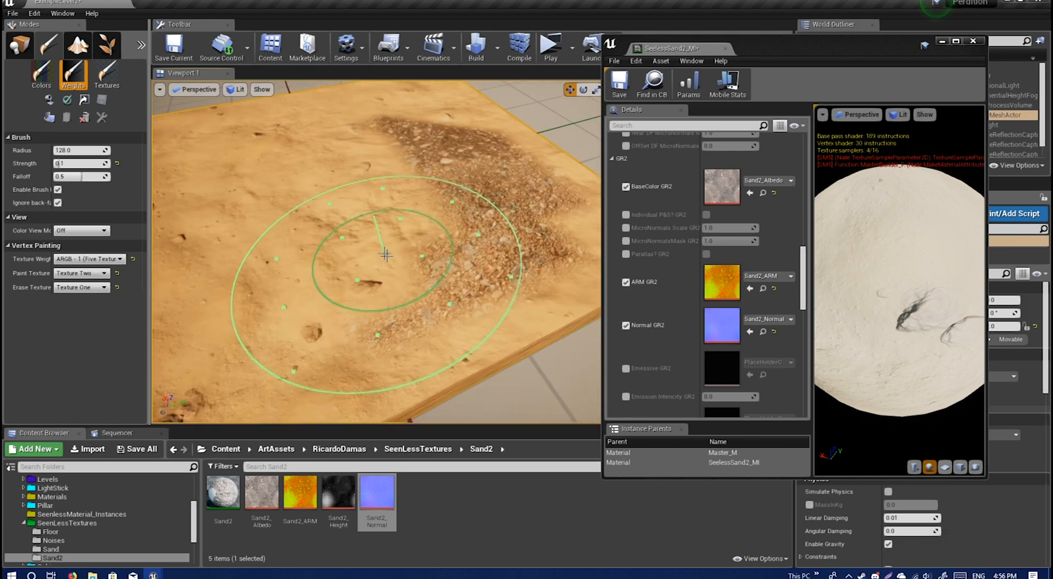
pyautogui.moveTo(383, 253)
pyautogui.keyDown('shift'); pyautogui.mouseDown()
pyautogui.moveTo(486, 225)
pyautogui.moveTo(430, 145)
pyautogui.mouseUp(); pyautogui.keyUp('shift')
pyautogui.moveTo(368, 137); pyautogui.dragTo(463, 187, button='right')
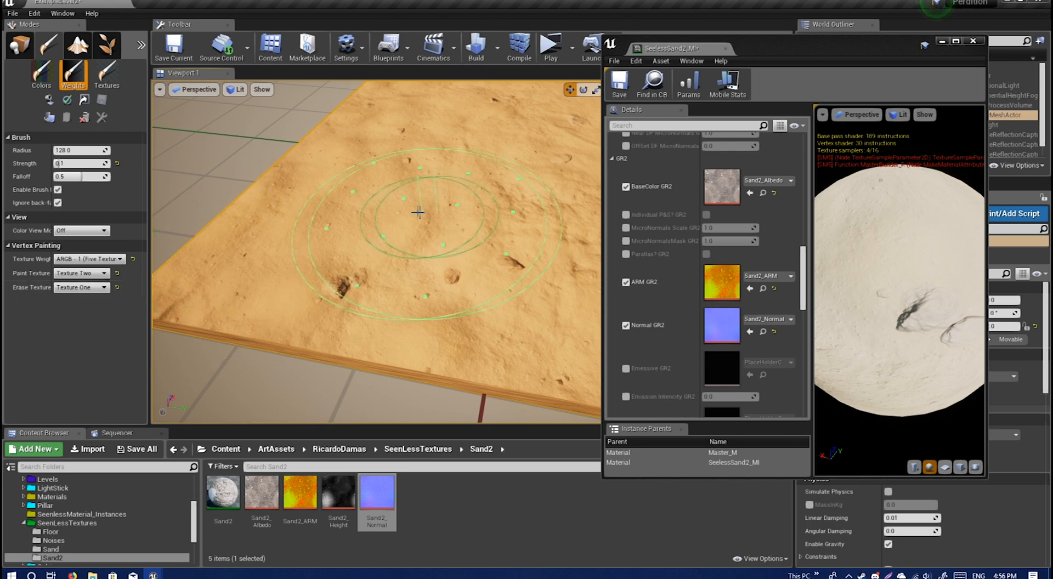
# - Paint a small patch of Texture Two around the middle of the slab
pyautogui.moveTo(418, 212)
pyautogui.mouseDown(button='right')
pyautogui.moveTo(418, 181)
pyautogui.moveTo(419, 212)
pyautogui.mouseUp(button='right')
pyautogui.moveTo(418, 213); pyautogui.dragTo(423, 219)
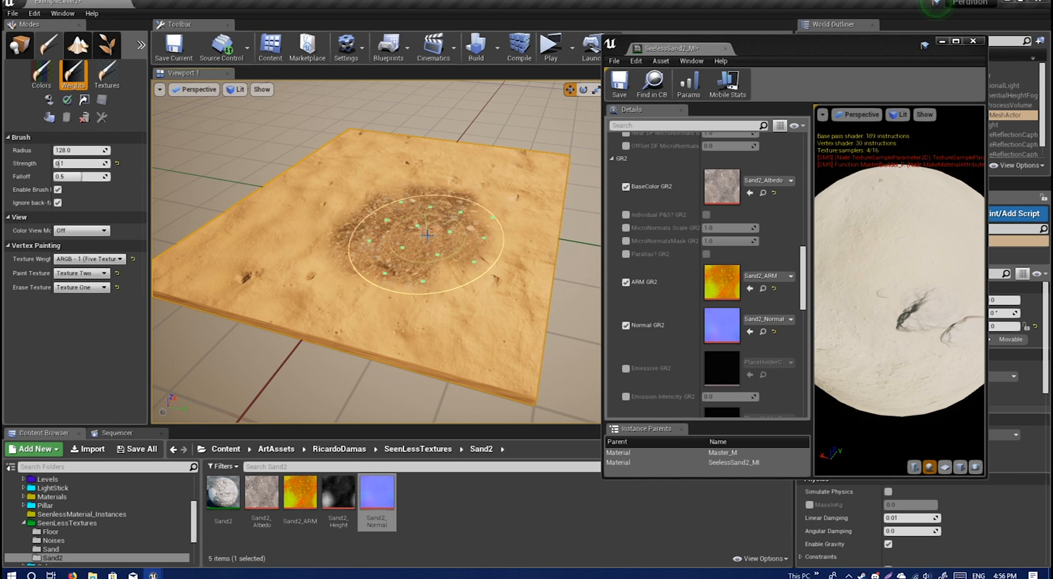
pyautogui.moveTo(402, 210)
pyautogui.mouseDown(button='right')
pyautogui.moveTo(401, 230)
pyautogui.moveTo(361, 210)
pyautogui.moveTo(383, 210)
pyautogui.moveTo(324, 214)
pyautogui.moveTo(466, 178)
pyautogui.moveTo(532, 186)
pyautogui.moveTo(543, 219)
pyautogui.moveTo(548, 208)
pyautogui.mouseUp(button='right')
# - Override the BlendContrast, BlendeNoise, BlendNoise and PowerExp parameters and assign the Noises_Grunge_Map_9 texture to BlendNoise
pyautogui.scroll(15, 740, 260)
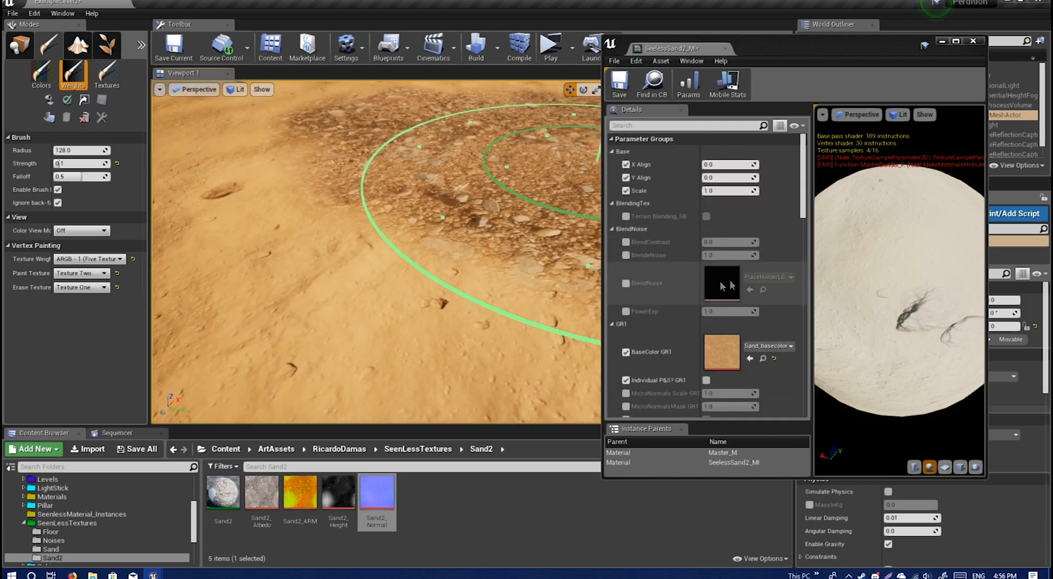
pyautogui.click(625, 242)
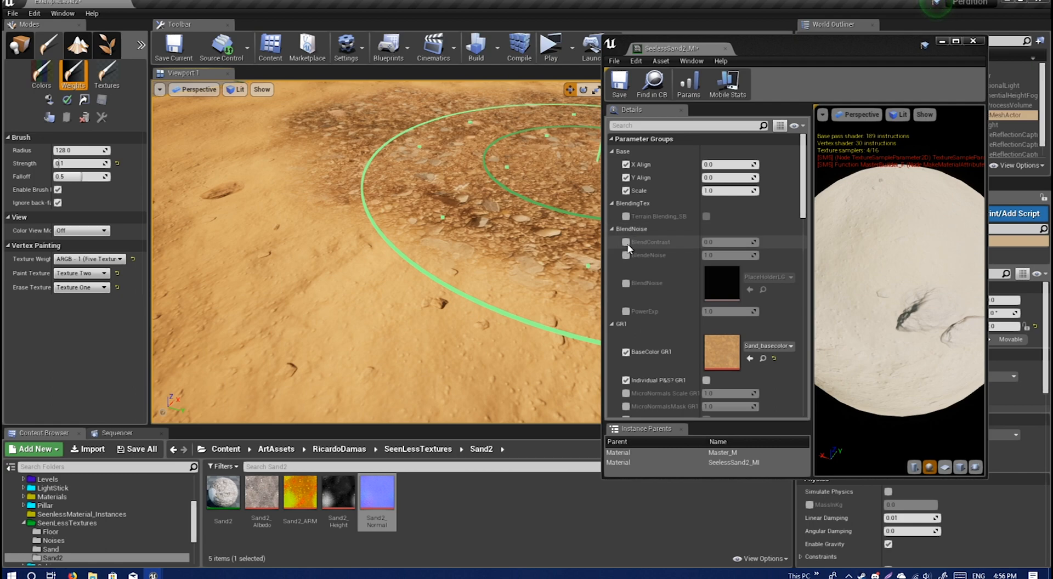
pyautogui.click(625, 255)
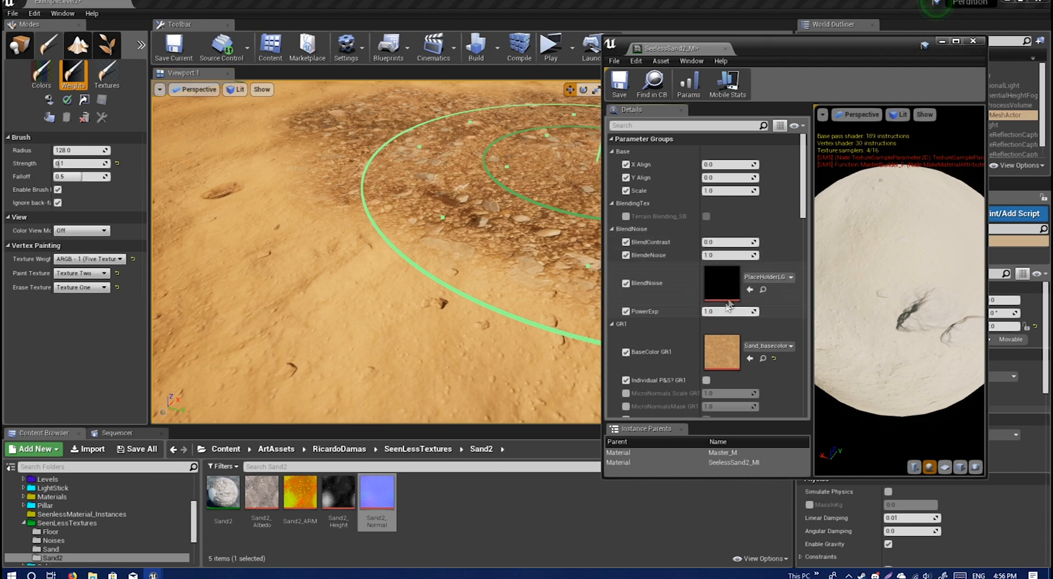
pyautogui.click(766, 277)
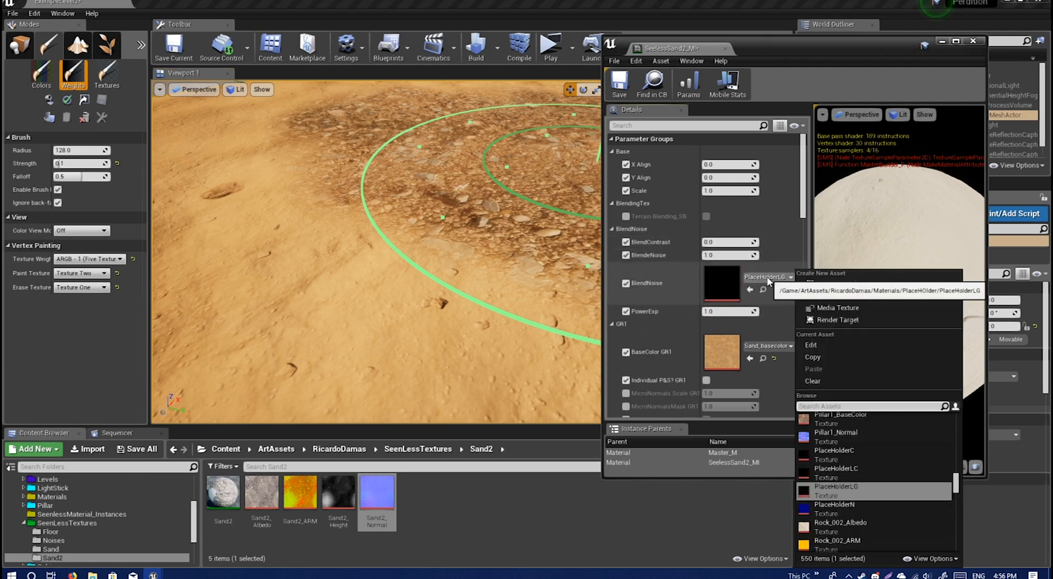
pyautogui.write('grunge')
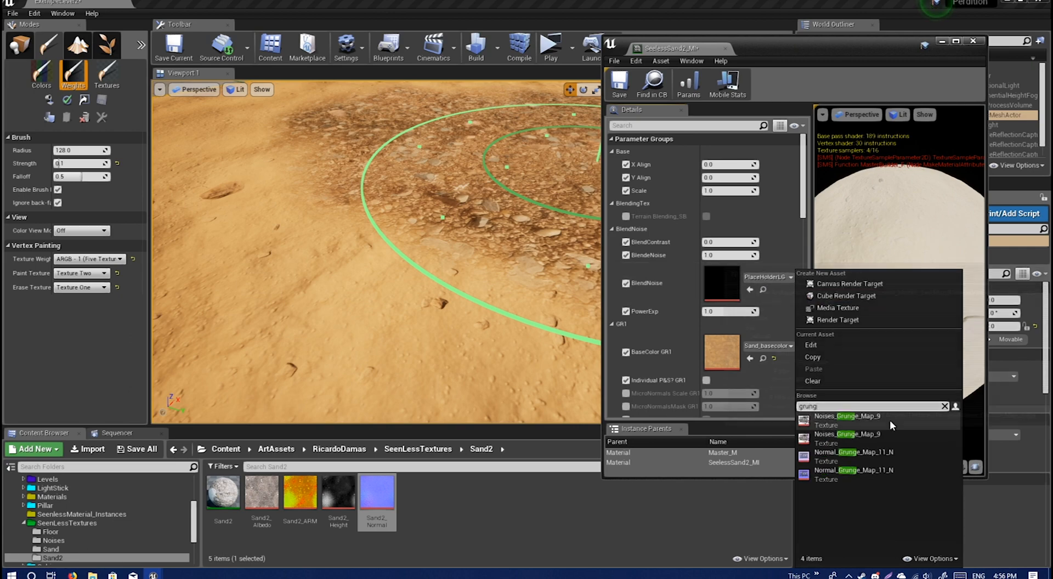
pyautogui.click(877, 436)
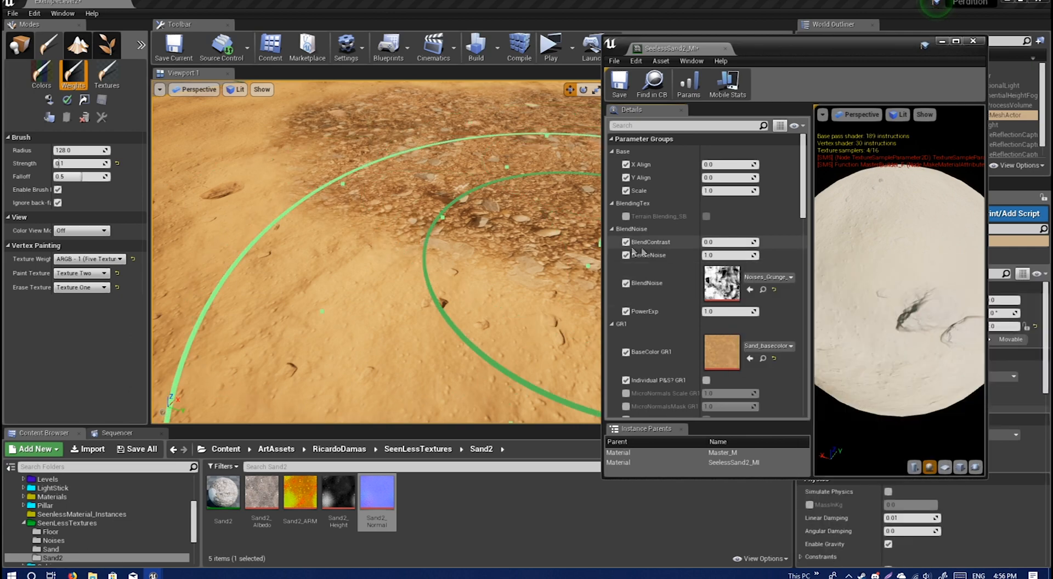
# - Try a BlendContrast of 20 and inspect the edge between the sand and the painted patch
pyautogui.moveTo(931, 295); pyautogui.dragTo(910, 340)
pyautogui.moveTo(417, 203)
pyautogui.mouseDown(button='right')
pyautogui.moveTo(400, 192)
pyautogui.moveTo(351, 219)
pyautogui.moveTo(244, 219)
pyautogui.mouseUp(button='right')
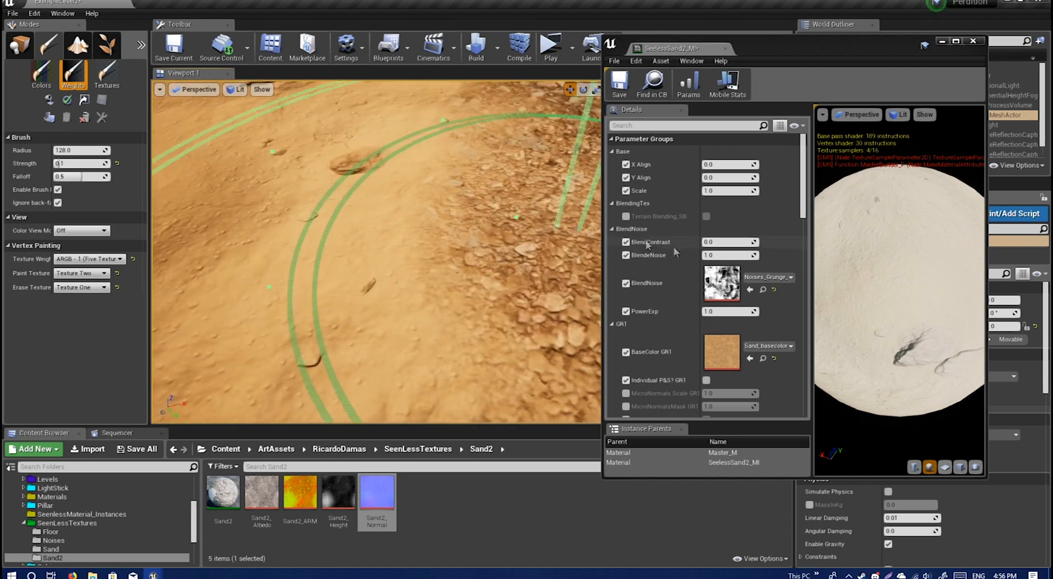
pyautogui.click(734, 242)
pyautogui.moveTo(733, 242); pyautogui.dragTo(758, 242)
pyautogui.scroll(-1, 739, 194)
pyautogui.moveTo(442, 231); pyautogui.dragTo(491, 189, button='right')
# - Set BlendContrast to 1.0
pyautogui.click(764, 219)
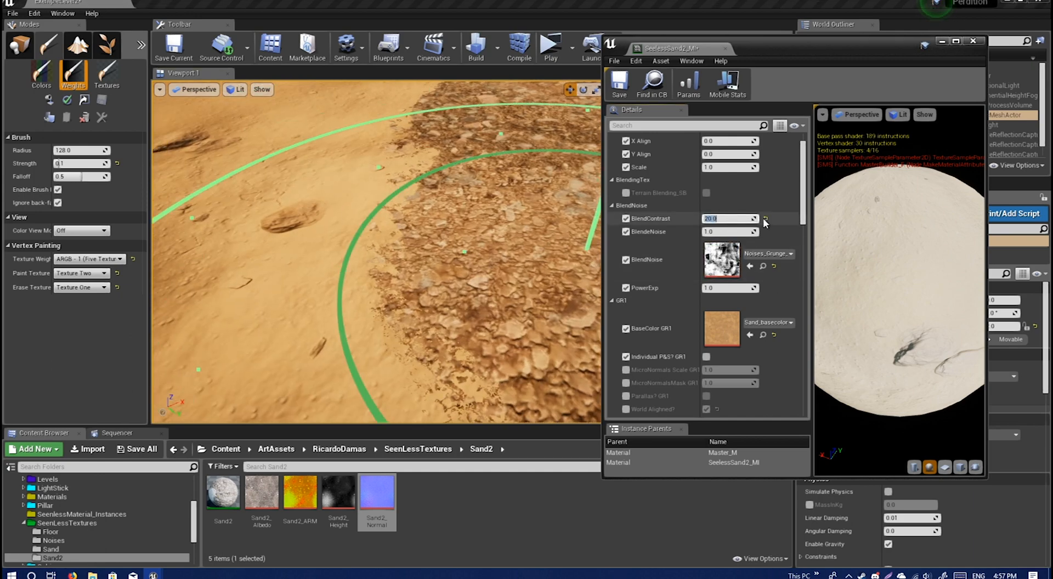
pyautogui.write('1')
pyautogui.press('Return')
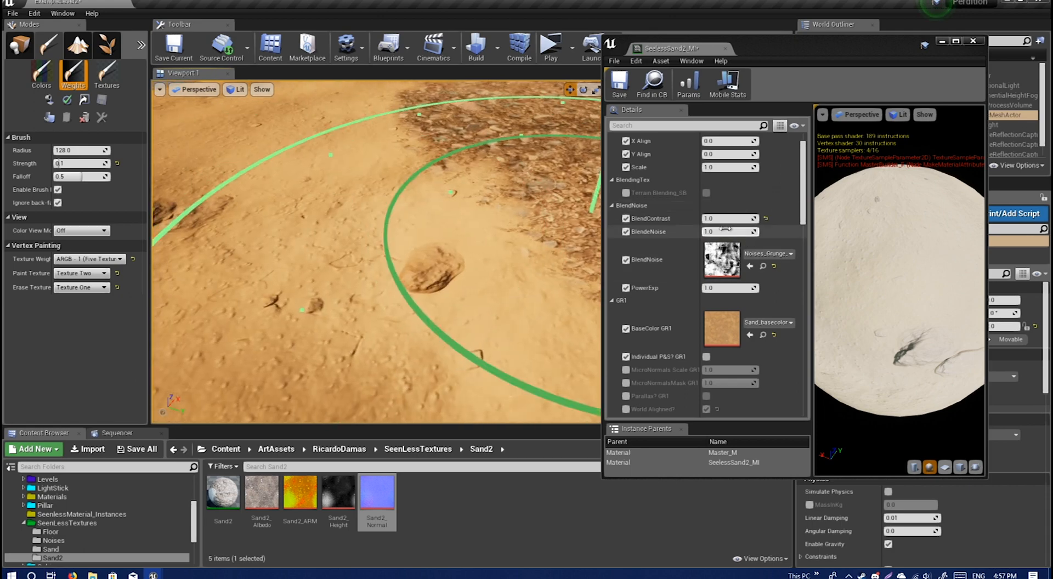
# - Set BlendeNoise to 0.25 and inspect how the painted patch blends into the sand
pyautogui.moveTo(731, 231); pyautogui.dragTo(670, 231)
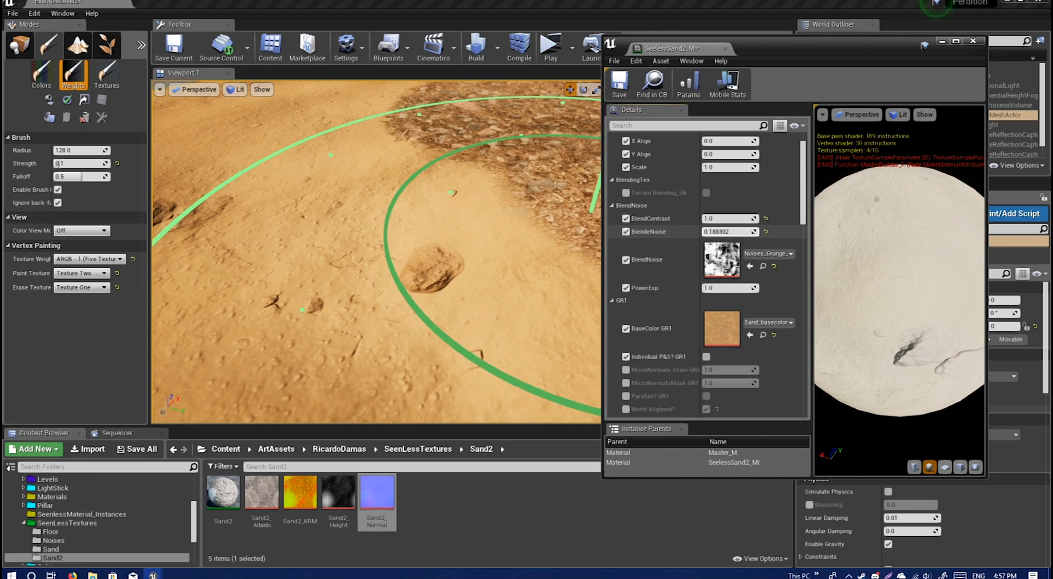
pyautogui.moveTo(501, 228)
pyautogui.mouseDown(button='right')
pyautogui.moveTo(550, 229)
pyautogui.moveTo(576, 296)
pyautogui.mouseUp(button='right')
pyautogui.click(729, 231)
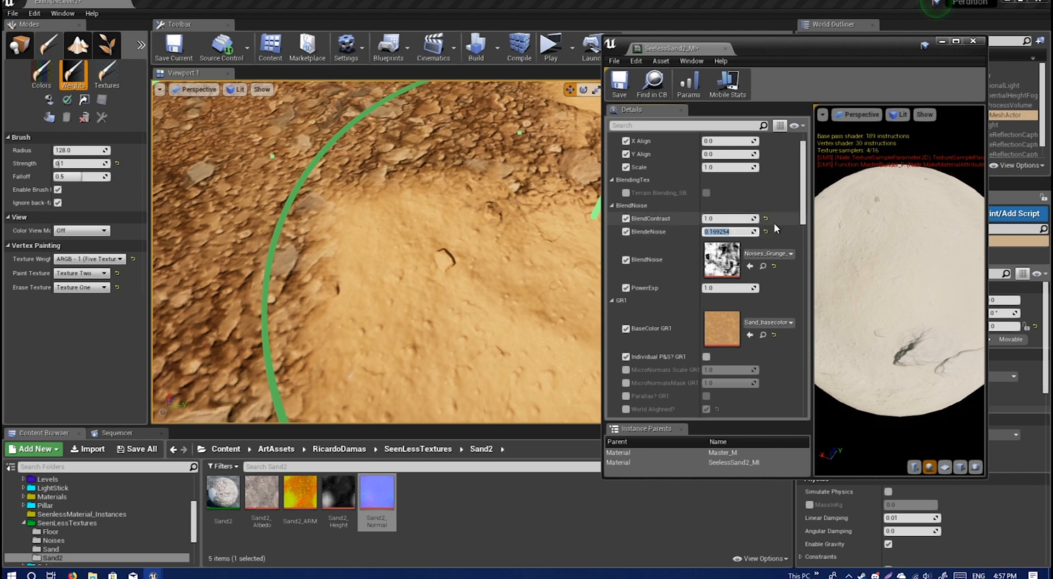
pyautogui.write('0.25')
pyautogui.press('Return')
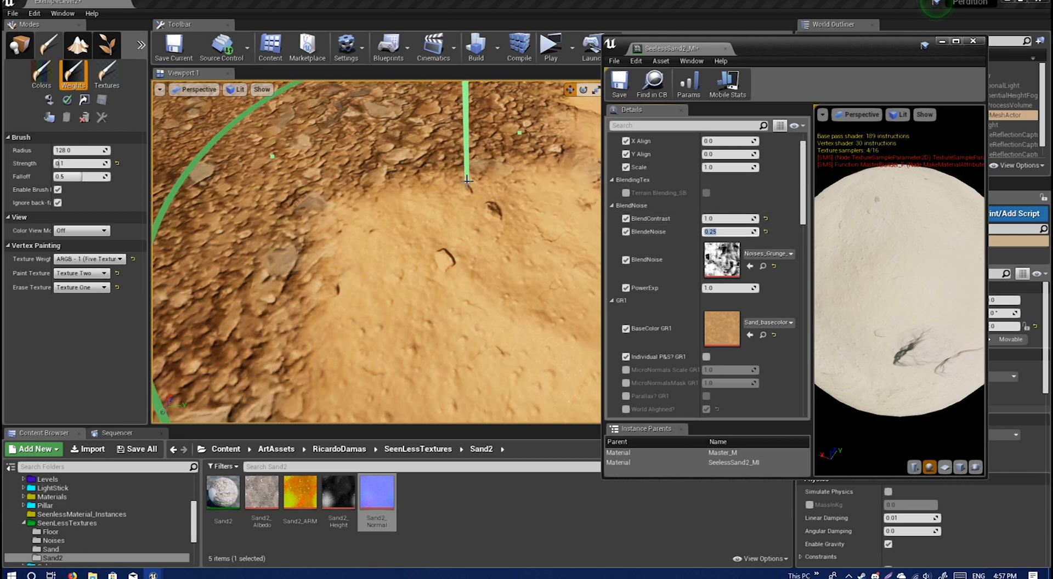
pyautogui.moveTo(468, 188); pyautogui.dragTo(340, 170, button='right')
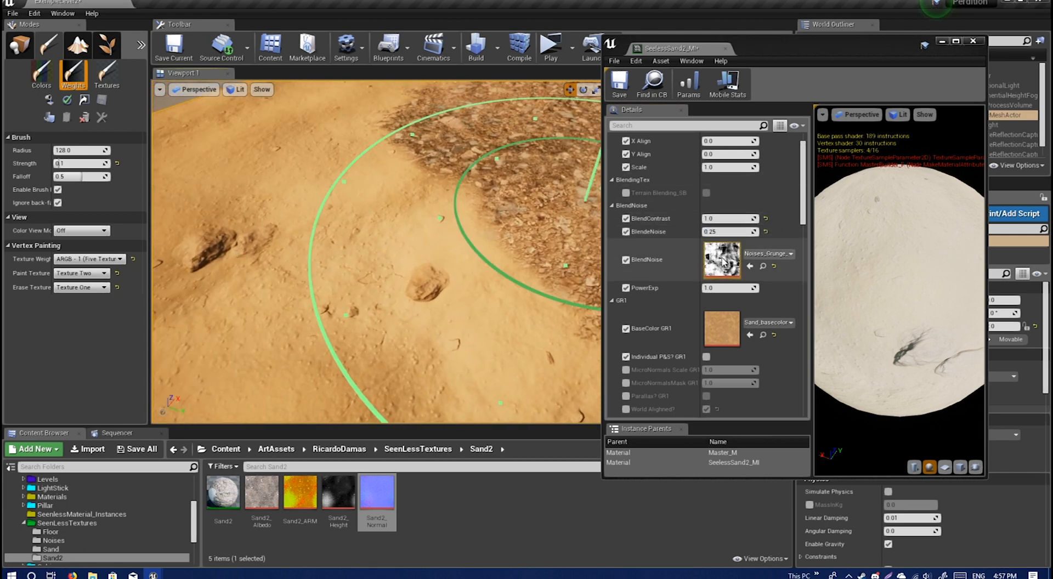
# - Try PowerExp values of 0.1, about 12.97 and about -0.03 to compare the blend around the patch
pyautogui.moveTo(715, 288); pyautogui.dragTo(719, 289)
pyautogui.moveTo(398, 203); pyautogui.dragTo(472, 192, button='right')
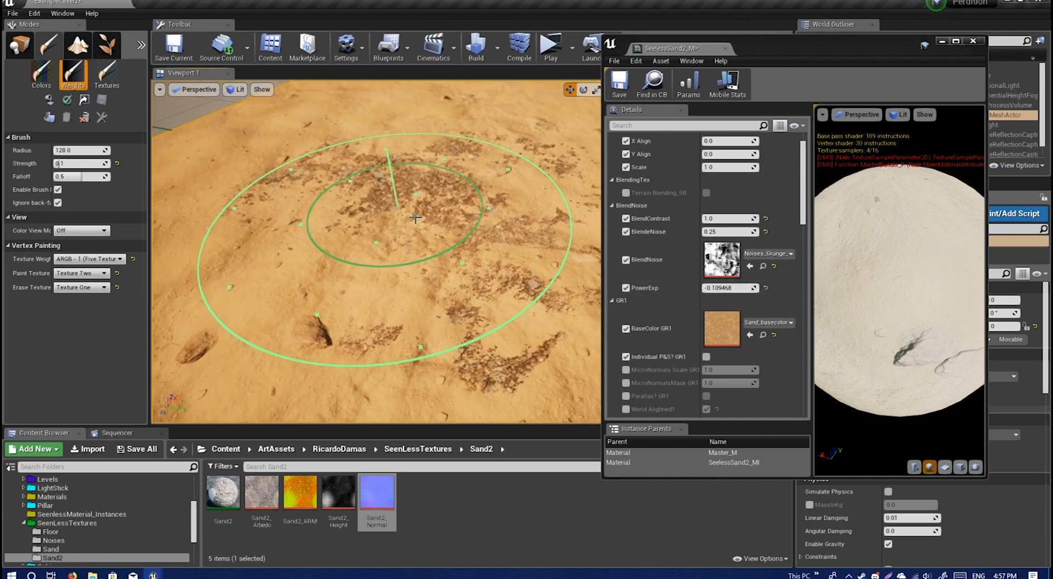
pyautogui.click(729, 288)
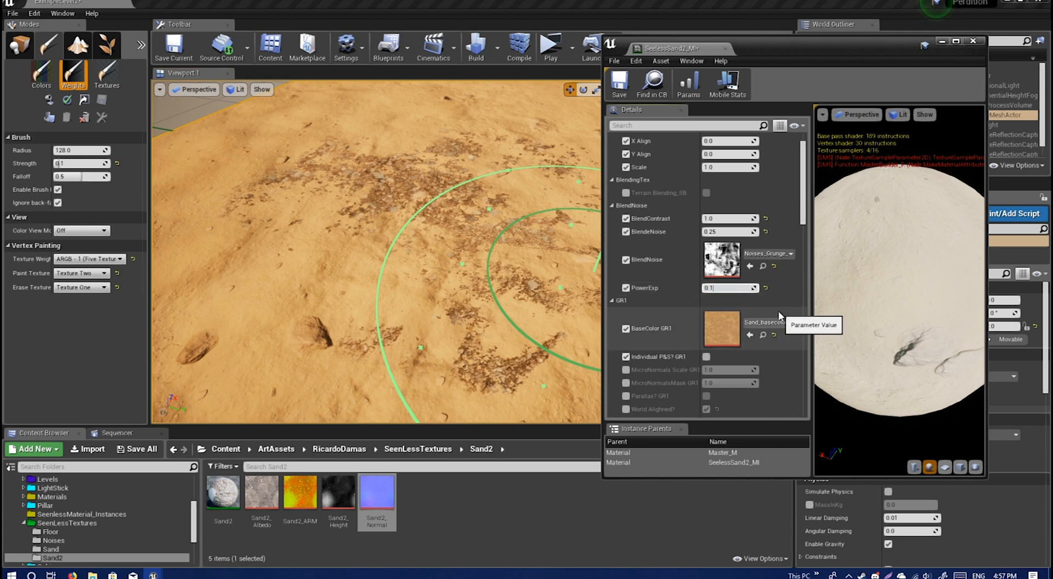
pyautogui.write('0.1')
pyautogui.press('Return')
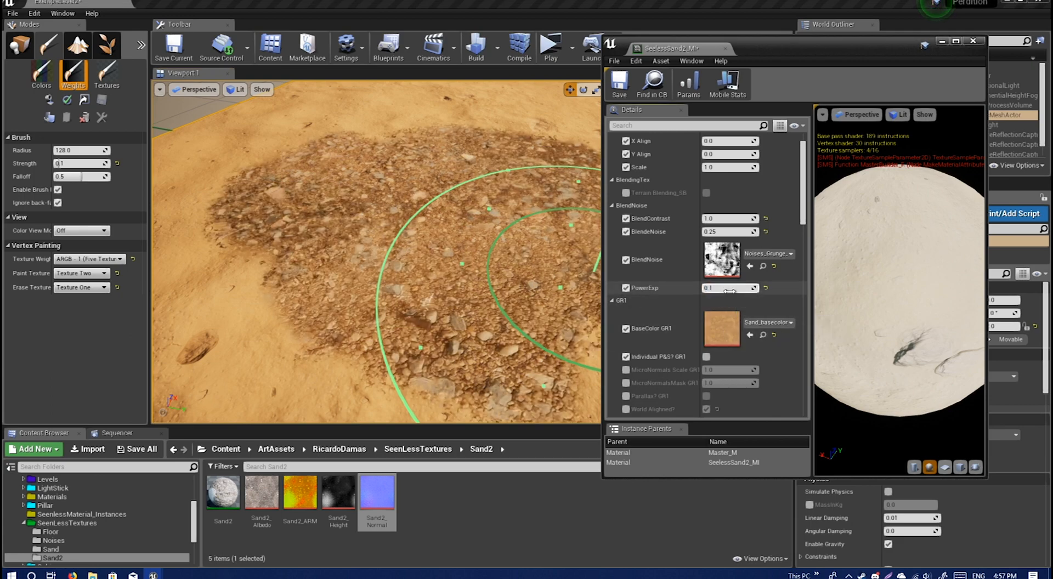
pyautogui.moveTo(729, 288); pyautogui.dragTo(767, 288)
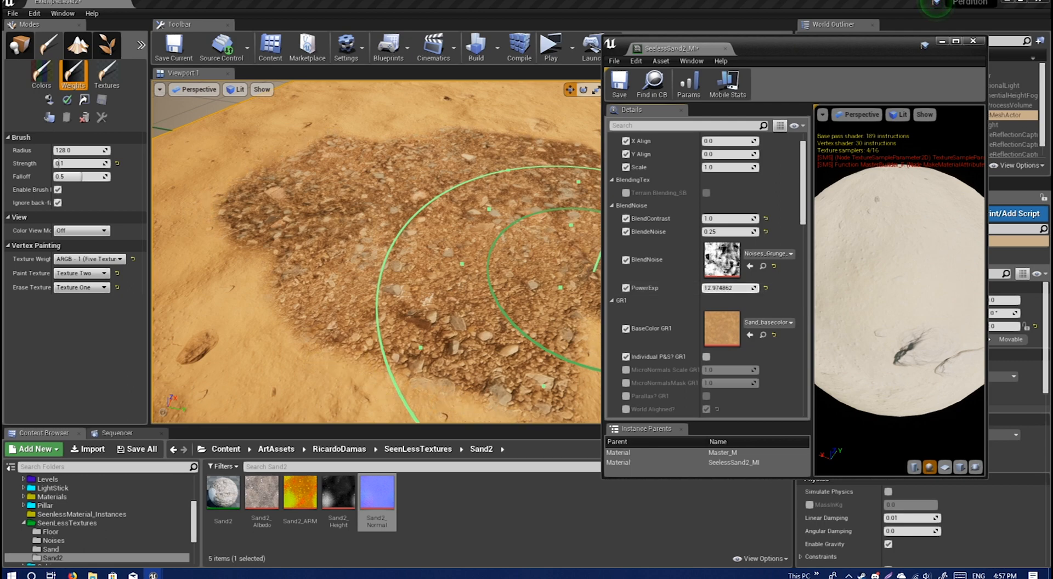
pyautogui.moveTo(730, 288); pyautogui.dragTo(710, 287)
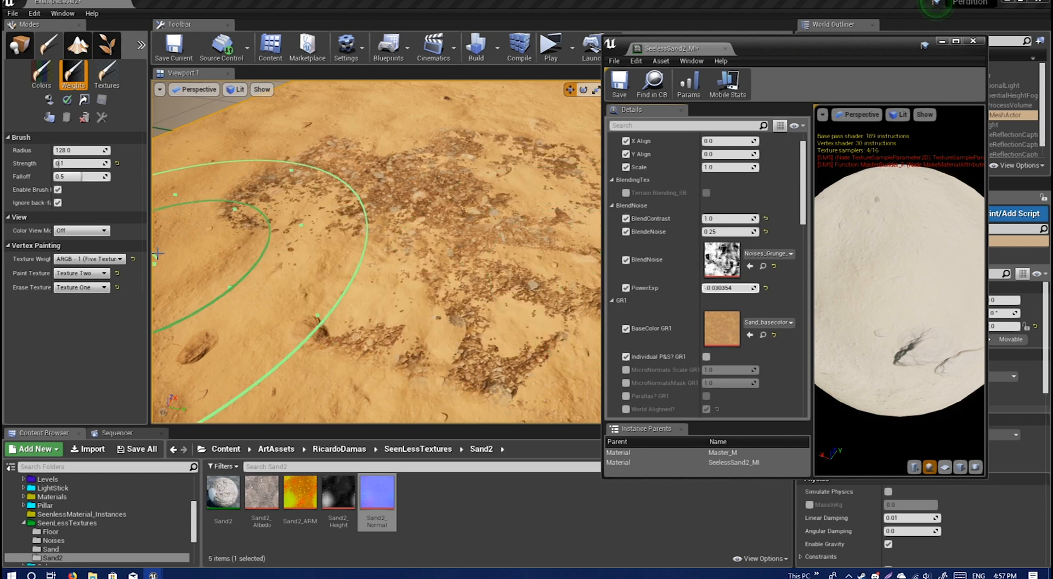
# - Paint a wider area of Texture Two across the slab and adjust PowerExp to about 0.036
pyautogui.moveTo(422, 264)
pyautogui.mouseDown(button='right')
pyautogui.moveTo(455, 291)
pyautogui.moveTo(451, 270)
pyautogui.moveTo(399, 230)
pyautogui.mouseUp(button='right')
pyautogui.moveTo(399, 236)
pyautogui.mouseDown()
pyautogui.moveTo(403, 253)
pyautogui.moveTo(422, 203)
pyautogui.moveTo(389, 175)
pyautogui.moveTo(506, 180)
pyautogui.moveTo(483, 220)
pyautogui.mouseUp()
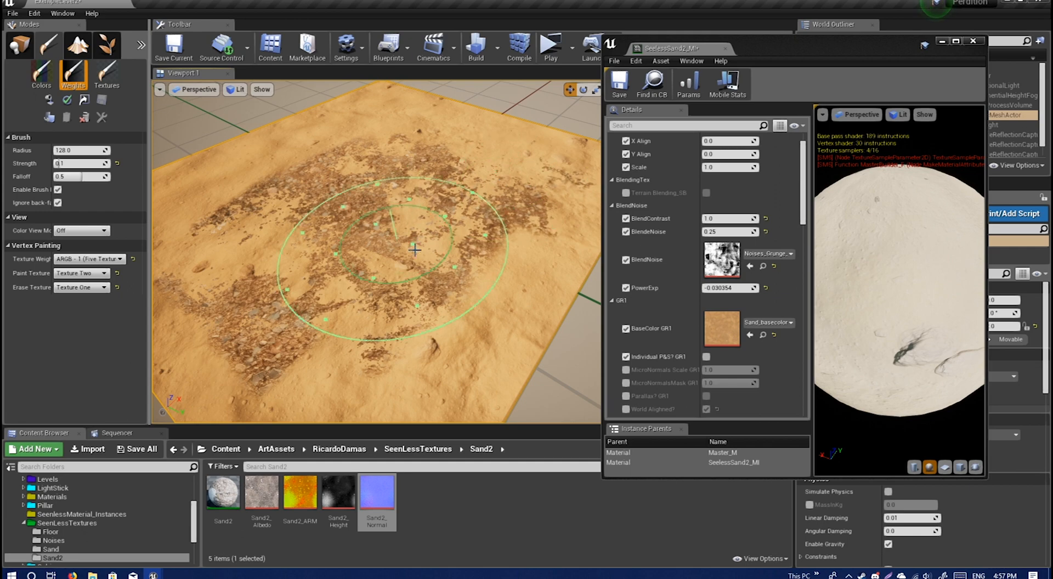
pyautogui.moveTo(731, 286); pyautogui.dragTo(737, 286)
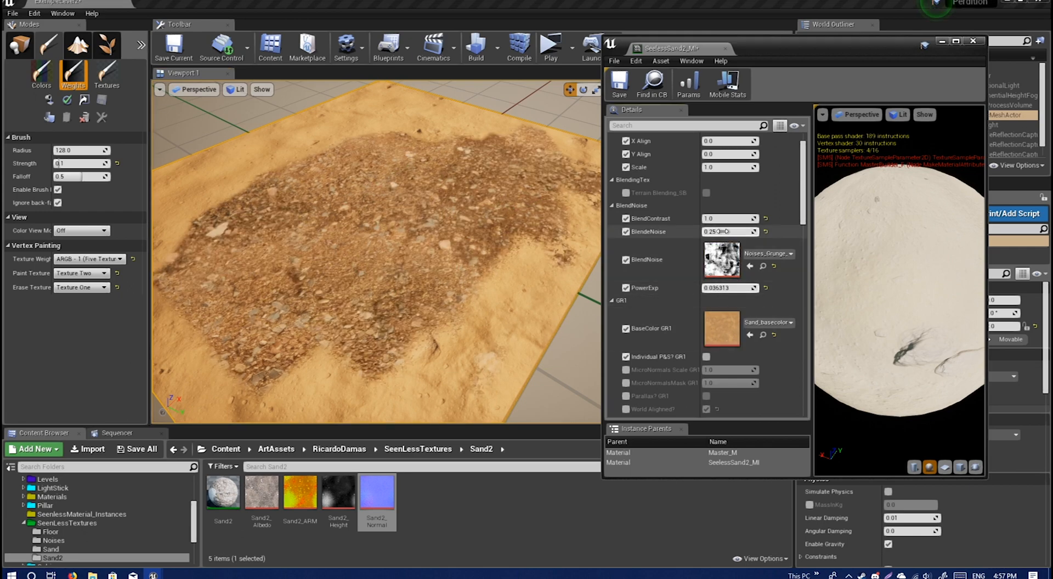
# - Lower BlendeNoise to 0.1 and inspect the patch's edge near the slab border
pyautogui.moveTo(730, 231); pyautogui.dragTo(714, 232)
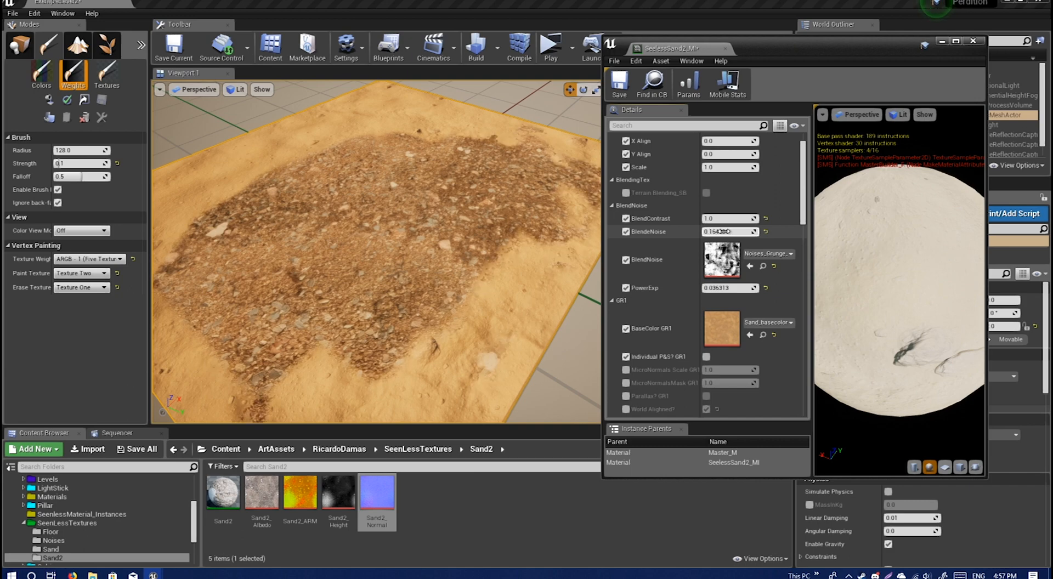
pyautogui.moveTo(406, 308); pyautogui.dragTo(376, 337, button='right')
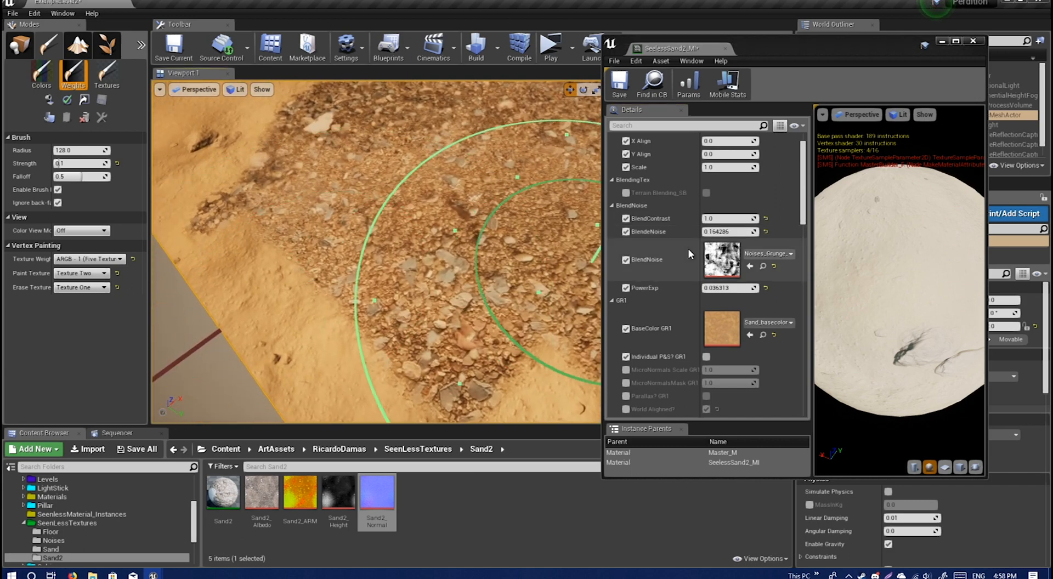
pyautogui.click(729, 231)
pyautogui.write('0')
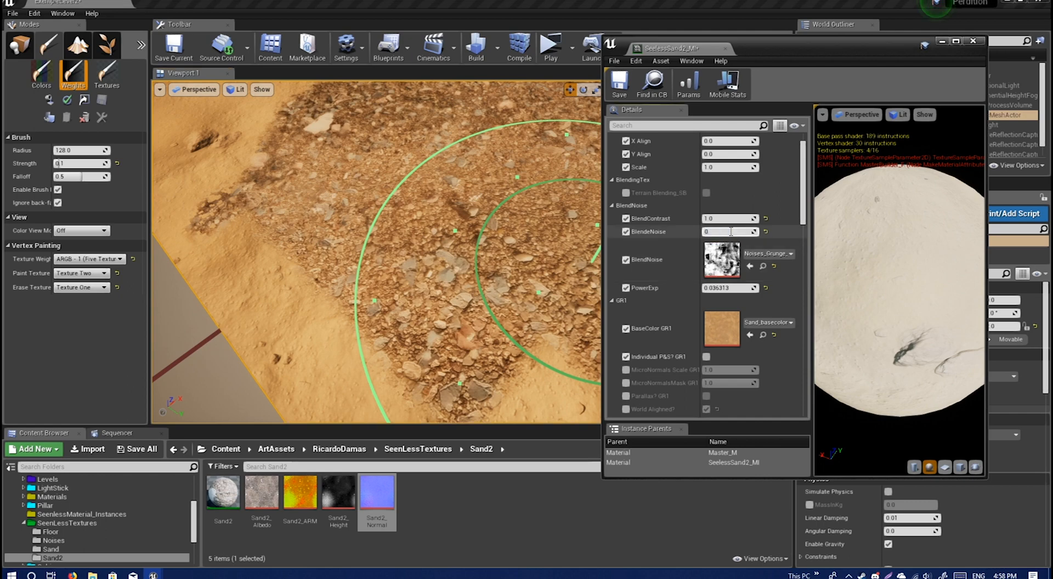
pyautogui.write('.1')
pyautogui.press('Return')
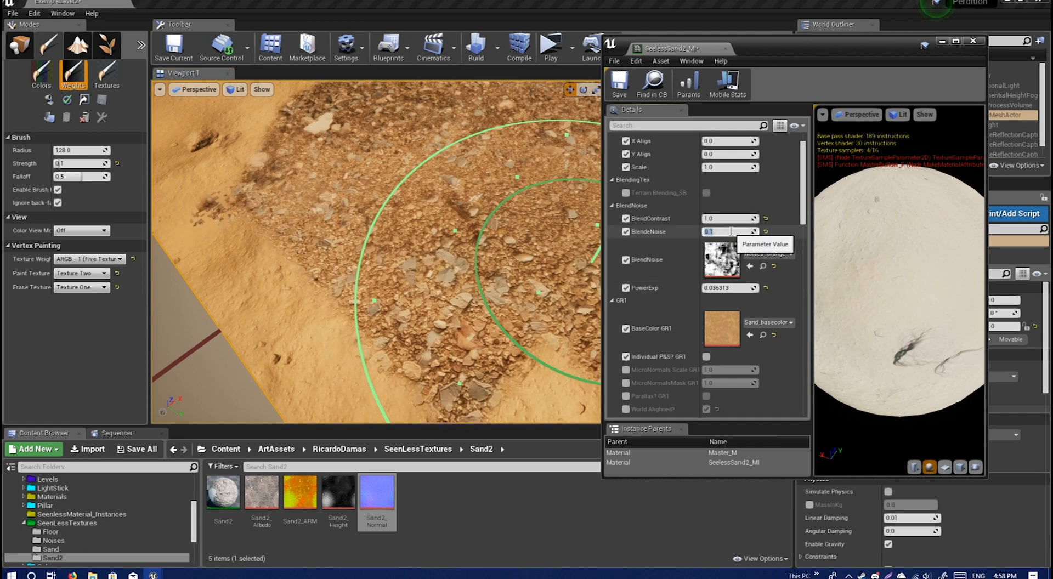
pyautogui.moveTo(393, 305); pyautogui.dragTo(378, 334, button='right')
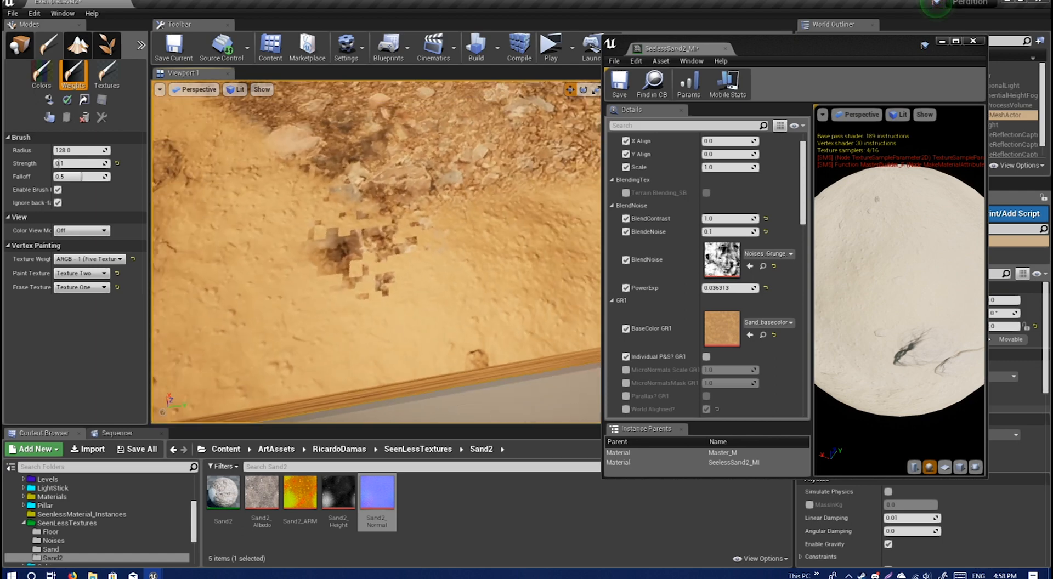
# - Set PowerExp to 0.02
pyautogui.click(732, 288)
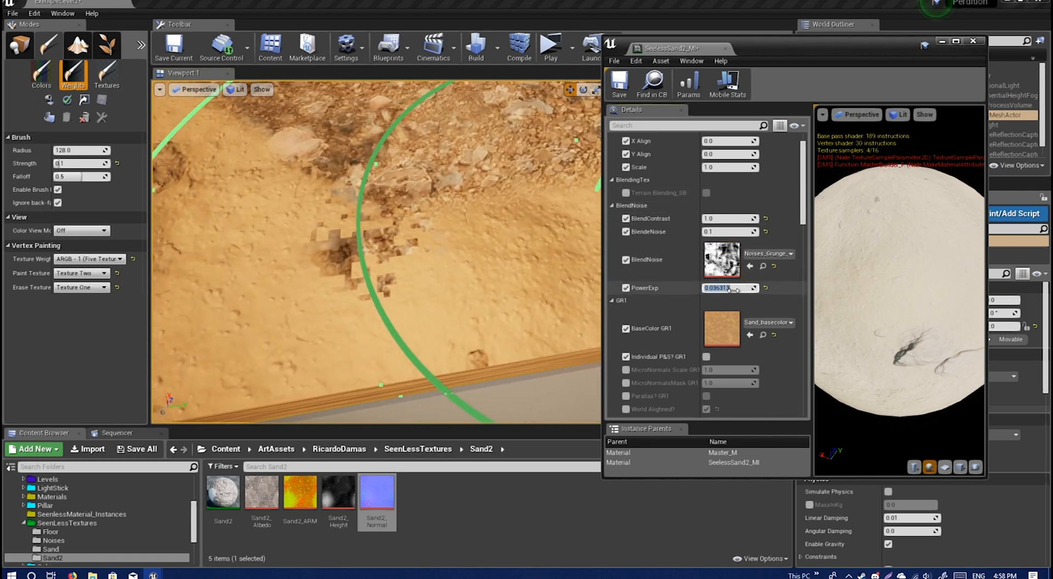
pyautogui.write('0.02')
pyautogui.press('Return')
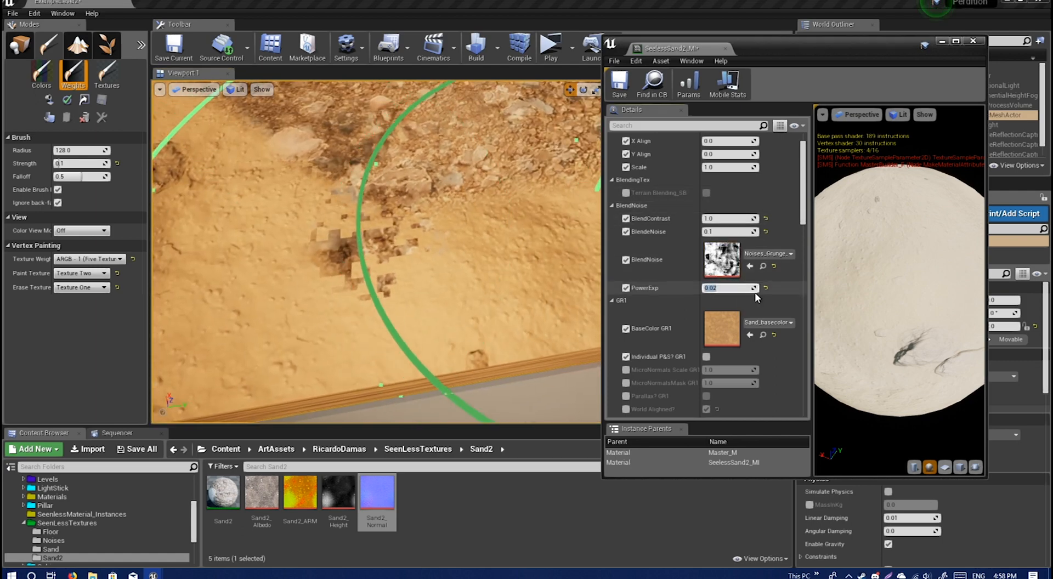
# - Try BlendeNoise values of 0.2 and 0.3, set it to 0.5, and inspect the patch's edge
pyautogui.click(730, 232)
pyautogui.write('0.2')
pyautogui.press('Return')
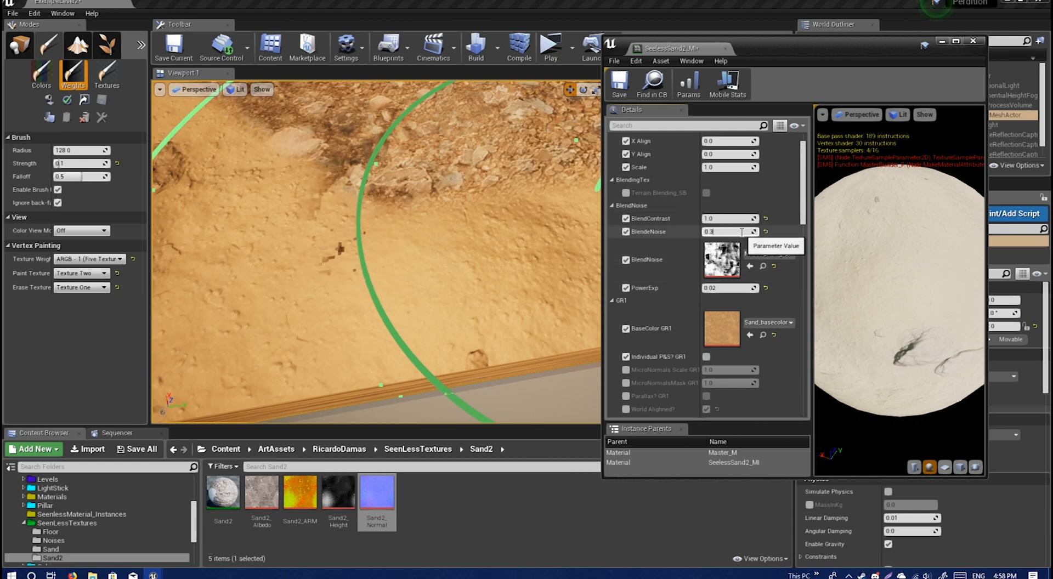
pyautogui.press('Return')
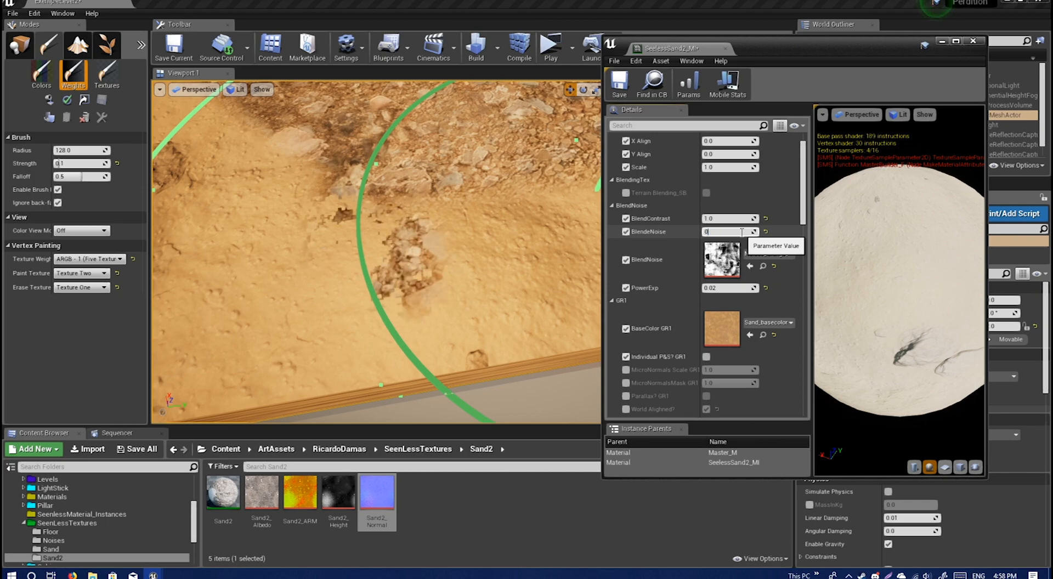
pyautogui.press('Return')
pyautogui.moveTo(462, 199)
pyautogui.mouseDown(button='right')
pyautogui.moveTo(362, 172)
pyautogui.moveTo(329, 203)
pyautogui.moveTo(291, 213)
pyautogui.mouseUp(button='right')
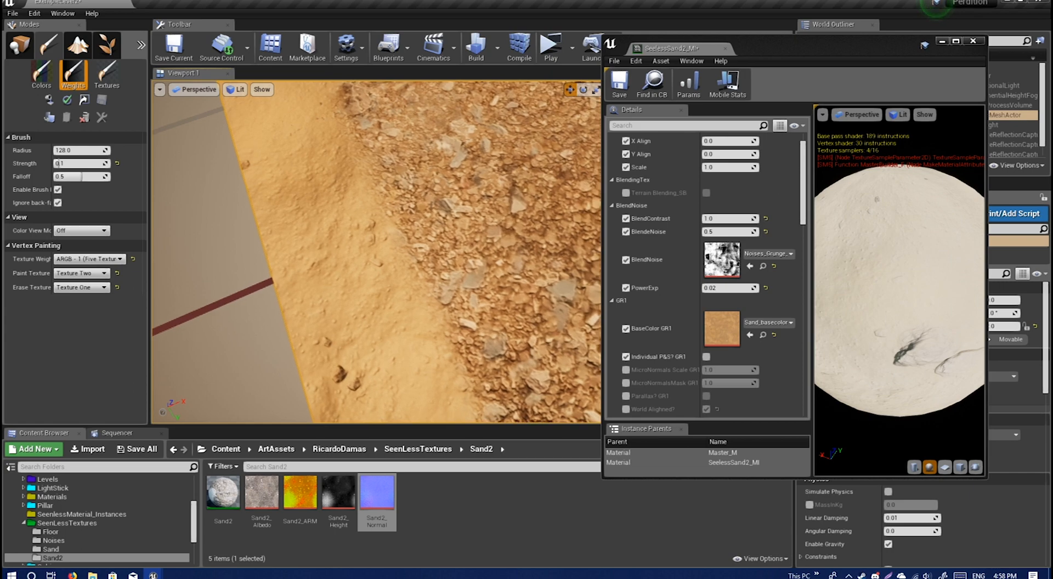
# - Try a BlendContrast of about 4.07 and return it to 1.0
pyautogui.moveTo(730, 218)
pyautogui.mouseDown()
pyautogui.moveTo(708, 219)
pyautogui.moveTo(730, 219)
pyautogui.mouseUp()
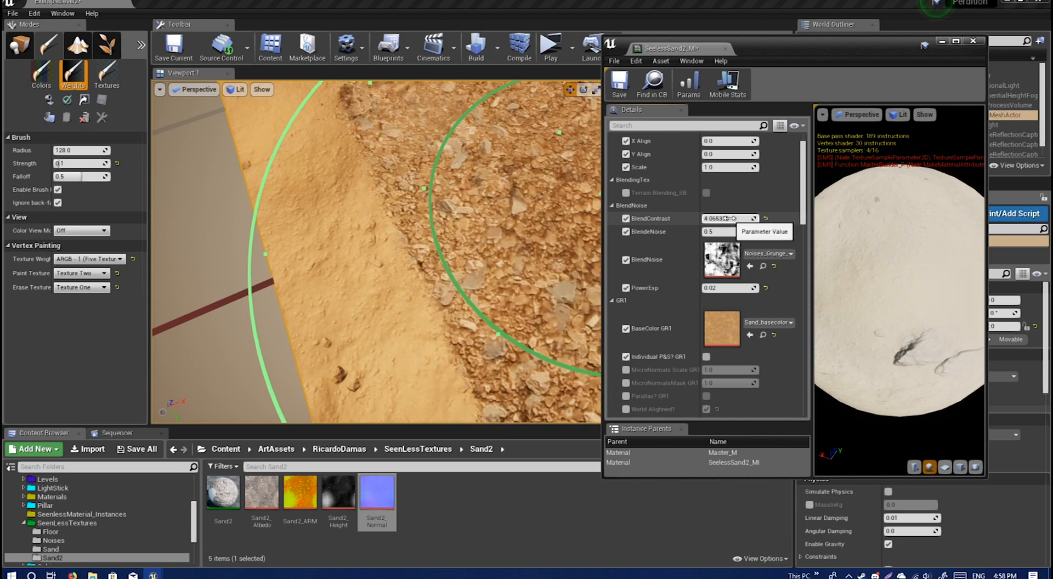
pyautogui.write('1.0')
pyautogui.press('Return')
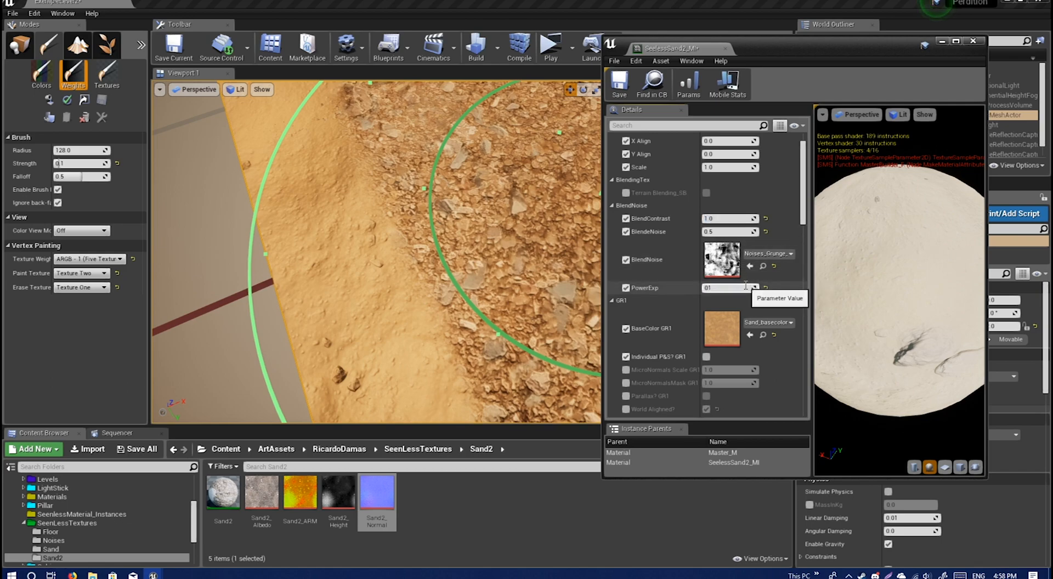
# - Try a stroke of Texture Two over the sand beside the patch and undo it
pyautogui.moveTo(342, 208); pyautogui.dragTo(450, 209, button='right')
pyautogui.moveTo(342, 208); pyautogui.dragTo(368, 181)
pyautogui.hotkey('ctrl', 'z')
# - Paint Texture Two along the sandy edge of the patch and view the slab from a low angle
pyautogui.moveTo(392, 211)
pyautogui.mouseDown(button='right')
pyautogui.moveTo(356, 192)
pyautogui.moveTo(334, 214)
pyautogui.moveTo(356, 206)
pyautogui.mouseUp(button='right')
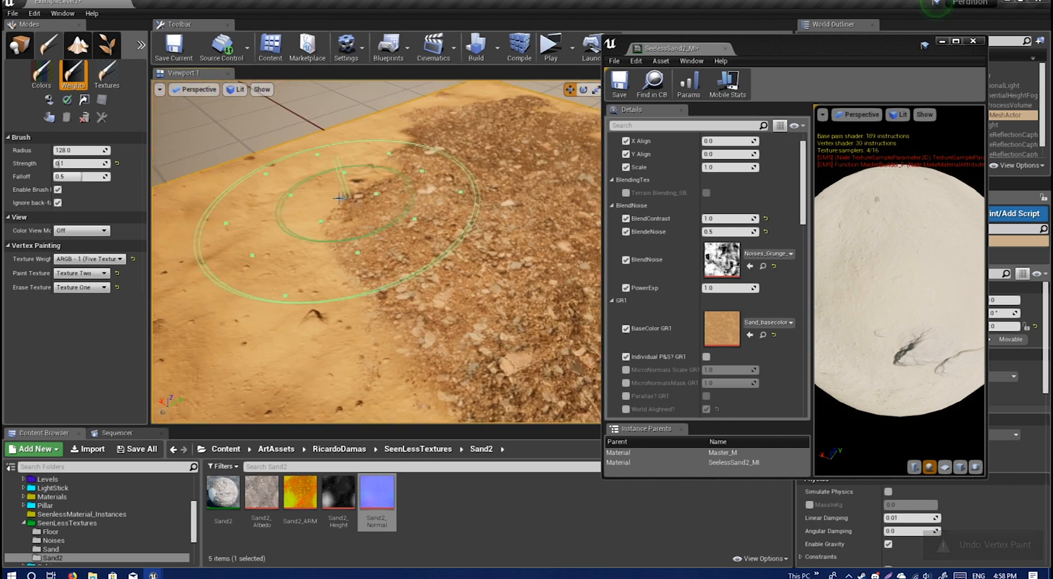
pyautogui.moveTo(356, 206)
pyautogui.mouseDown()
pyautogui.moveTo(340, 210)
pyautogui.moveTo(327, 241)
pyautogui.moveTo(321, 234)
pyautogui.moveTo(371, 285)
pyautogui.mouseUp()
pyautogui.moveTo(371, 286)
pyautogui.mouseDown(button='right')
pyautogui.moveTo(357, 277)
pyautogui.moveTo(379, 253)
pyautogui.moveTo(400, 255)
pyautogui.moveTo(362, 255)
pyautogui.moveTo(389, 266)
pyautogui.moveTo(405, 247)
pyautogui.moveTo(373, 252)
pyautogui.moveTo(407, 271)
pyautogui.moveTo(400, 260)
pyautogui.mouseUp(button='right')
# - Collapse the GR1 parameters and enable the Tesselation? GR2 option for the second texture group
pyautogui.scroll(-3, 630, 274)
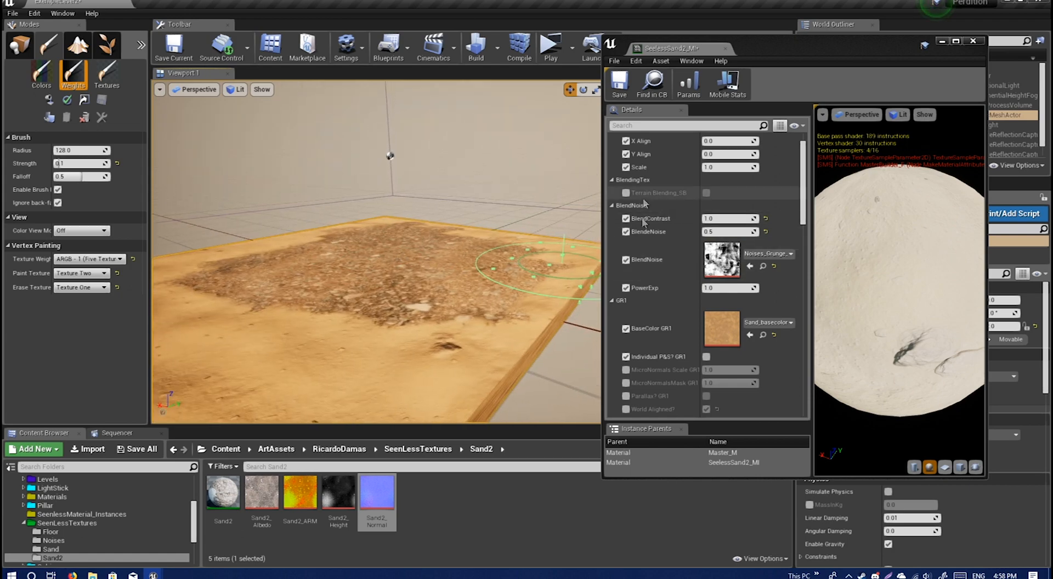
pyautogui.click(634, 231)
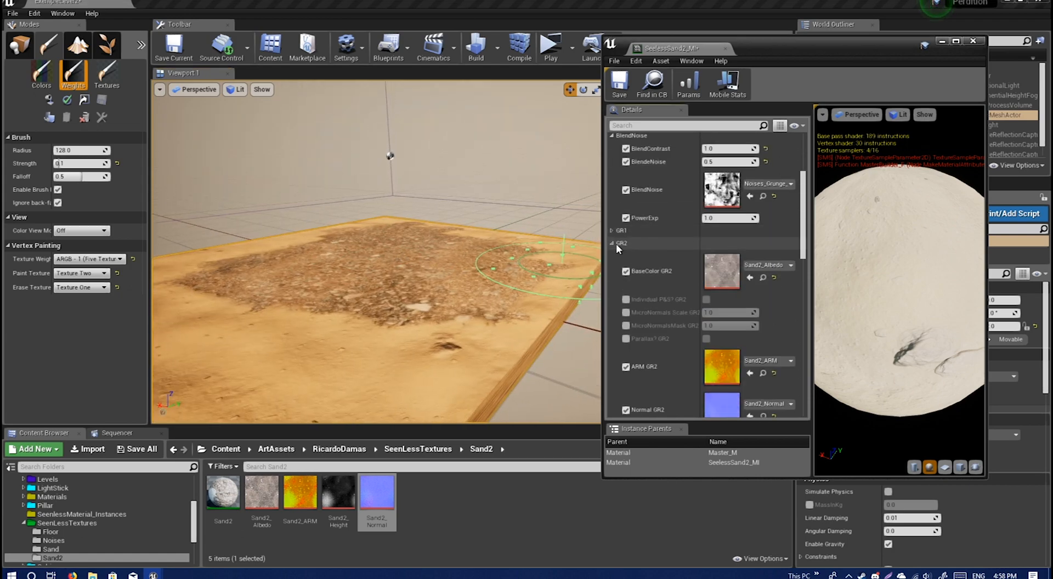
pyautogui.scroll(-2, 724, 305)
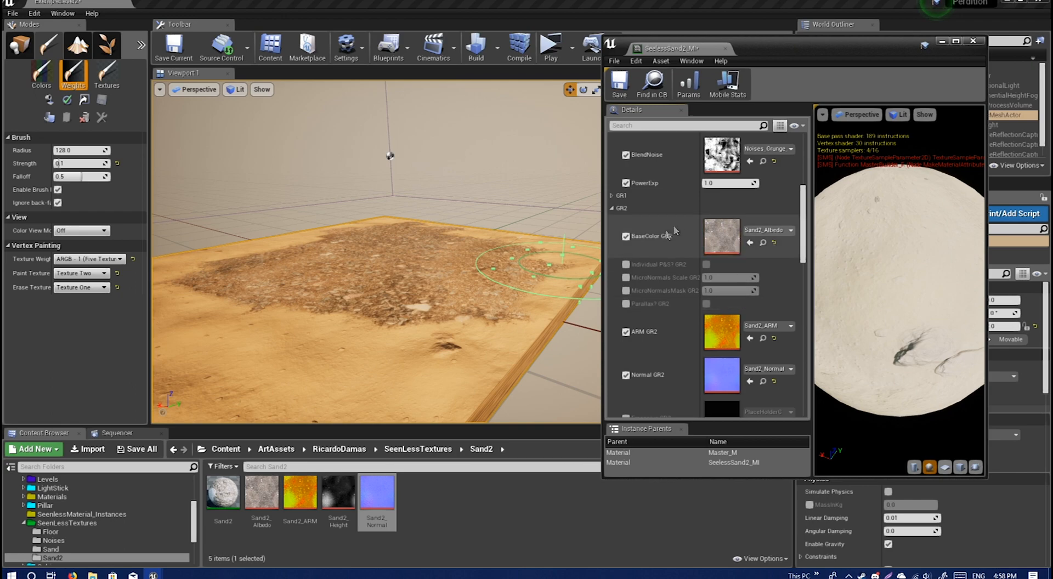
pyautogui.scroll(-3, 686, 301)
pyautogui.scroll(10, 683, 319)
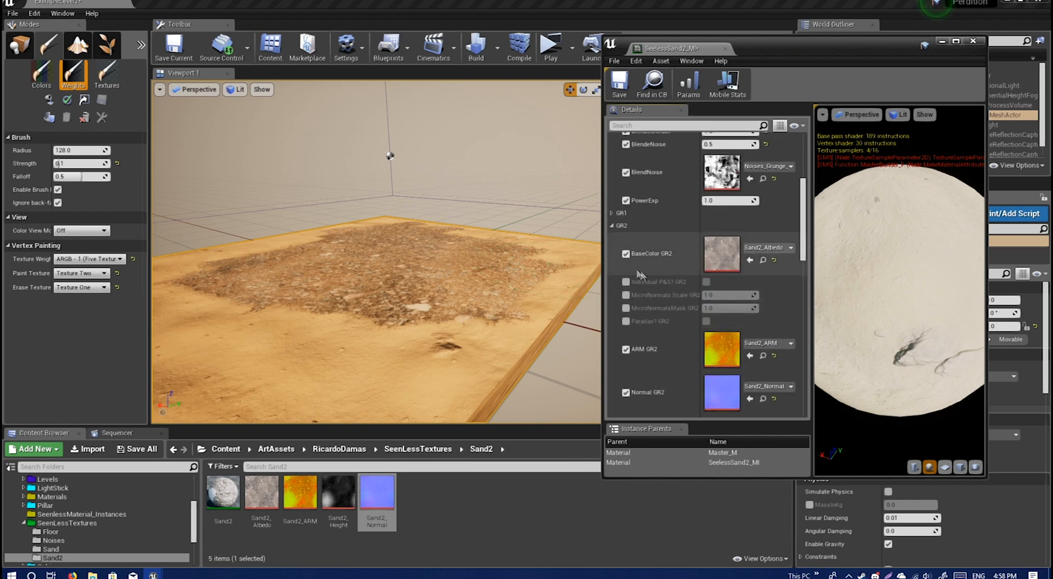
pyautogui.scroll(-15, 729, 275)
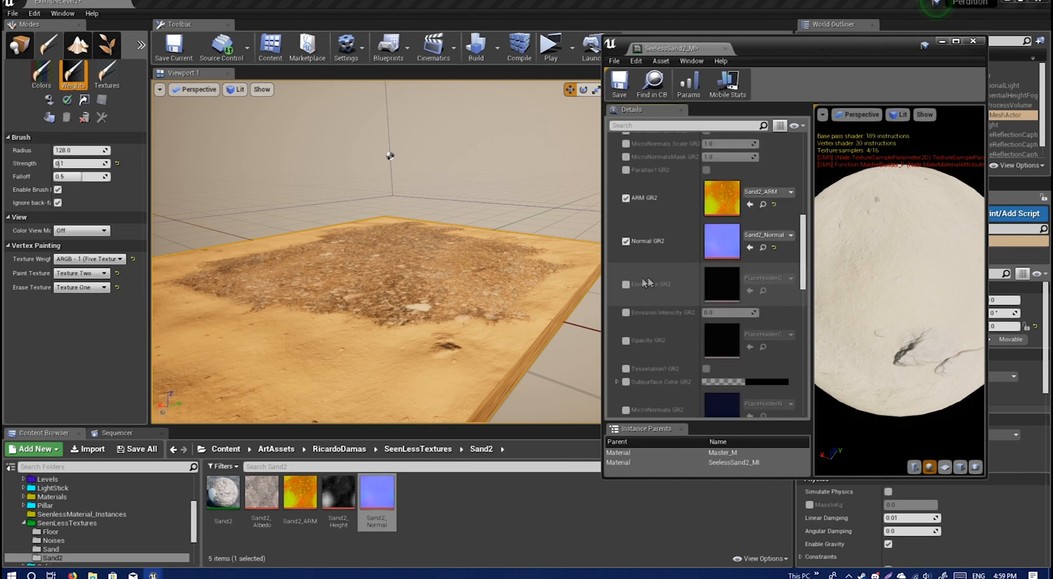
pyautogui.scroll(-4, 669, 343)
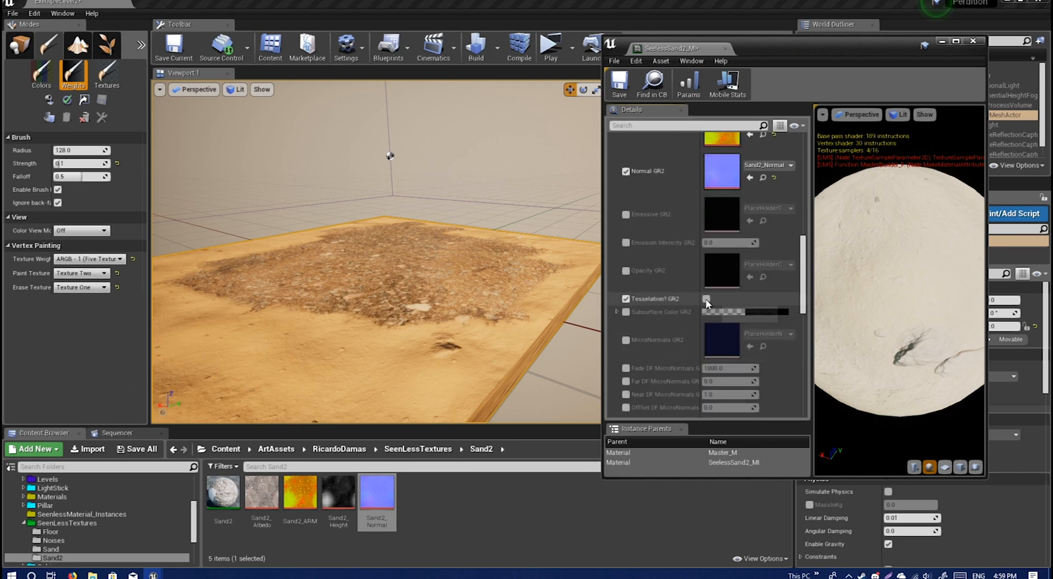
pyautogui.click(705, 299)
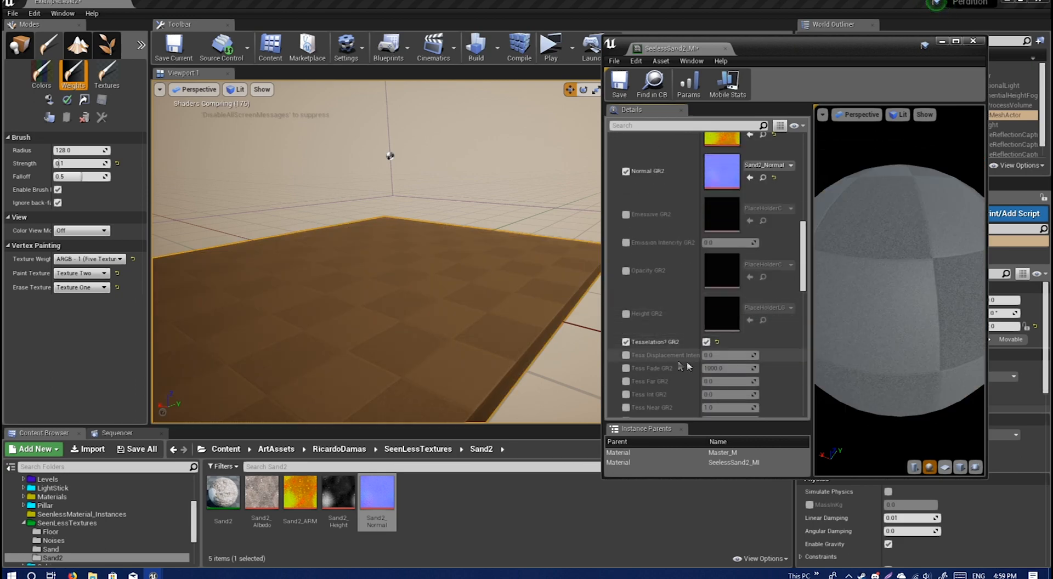
# - Assign the Sand2_Height texture to Height GR2 and set the GR2 Tess Displacement Intensity to 10.0
pyautogui.click(626, 314)
pyautogui.moveTo(339, 494); pyautogui.dragTo(721, 315)
pyautogui.scroll(-3, 630, 362)
pyautogui.click(626, 303)
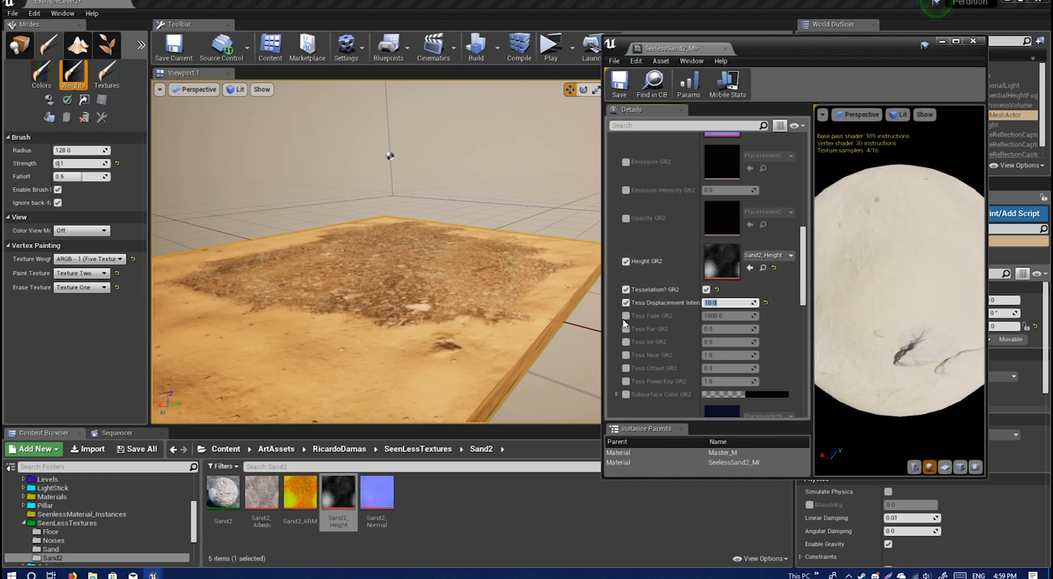
pyautogui.moveTo(376, 329); pyautogui.dragTo(505, 317, button='right')
# - Override Tess Int GR2 with 5.0 and Tess Near GR2 with 0.5
pyautogui.click(626, 342)
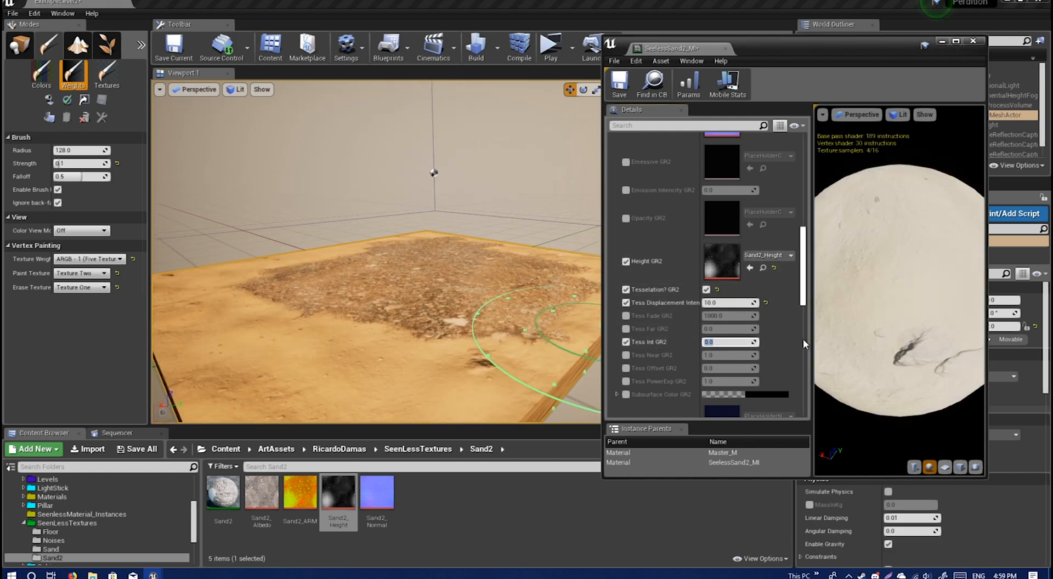
pyautogui.write('5')
pyautogui.press('Return')
pyautogui.click(625, 355)
pyautogui.click(719, 356)
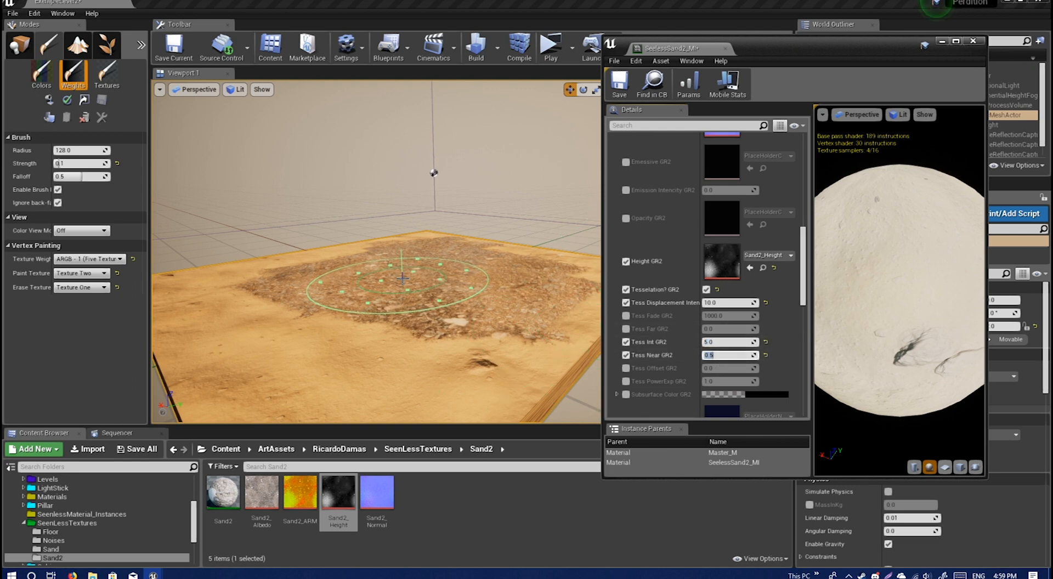
# - Compare the material preview in wireframe and unlit shading, and return it to lit
pyautogui.press('F1')
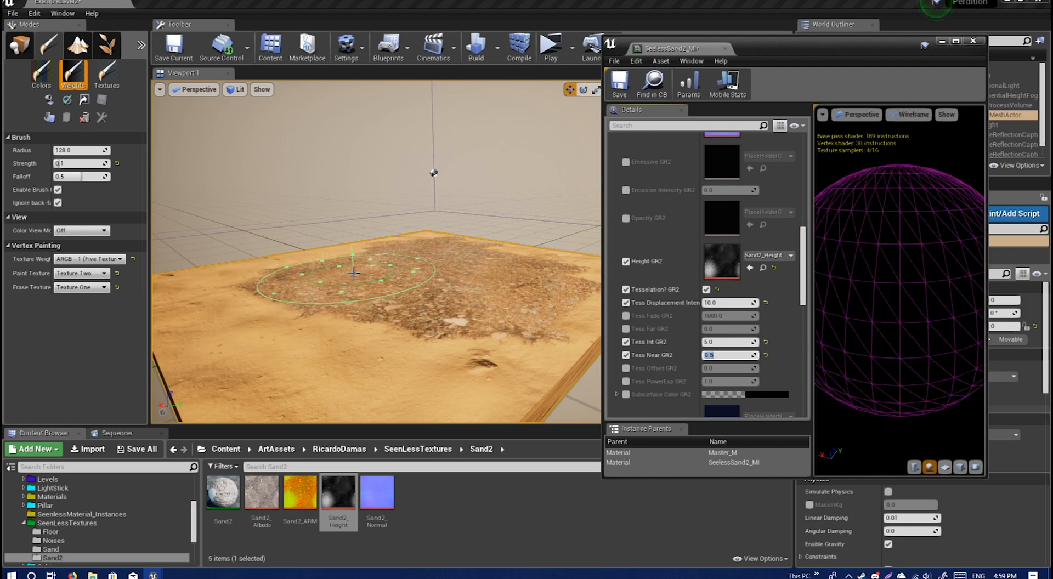
pyautogui.press('F2')
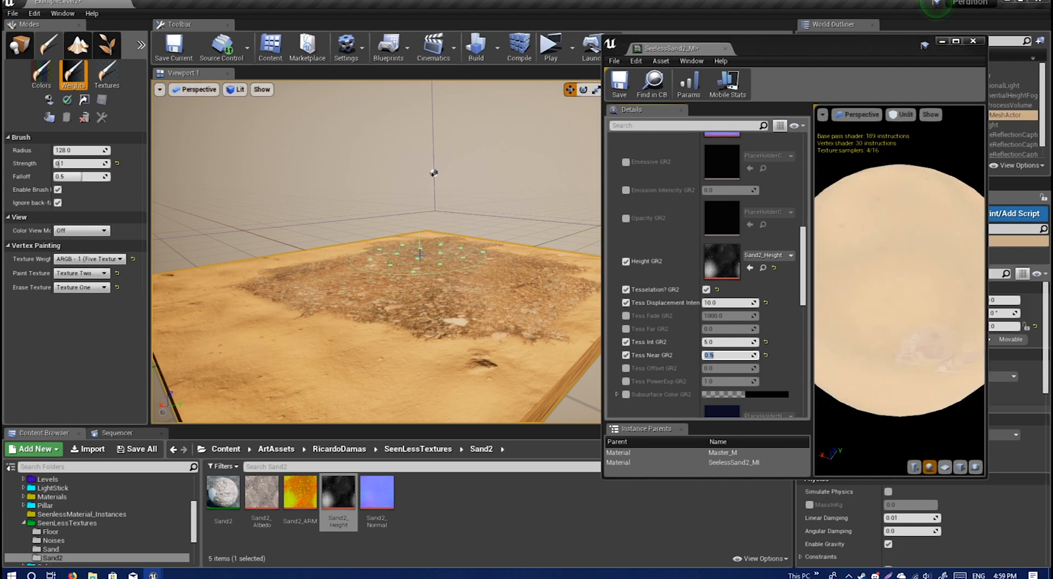
pyautogui.press('F1')
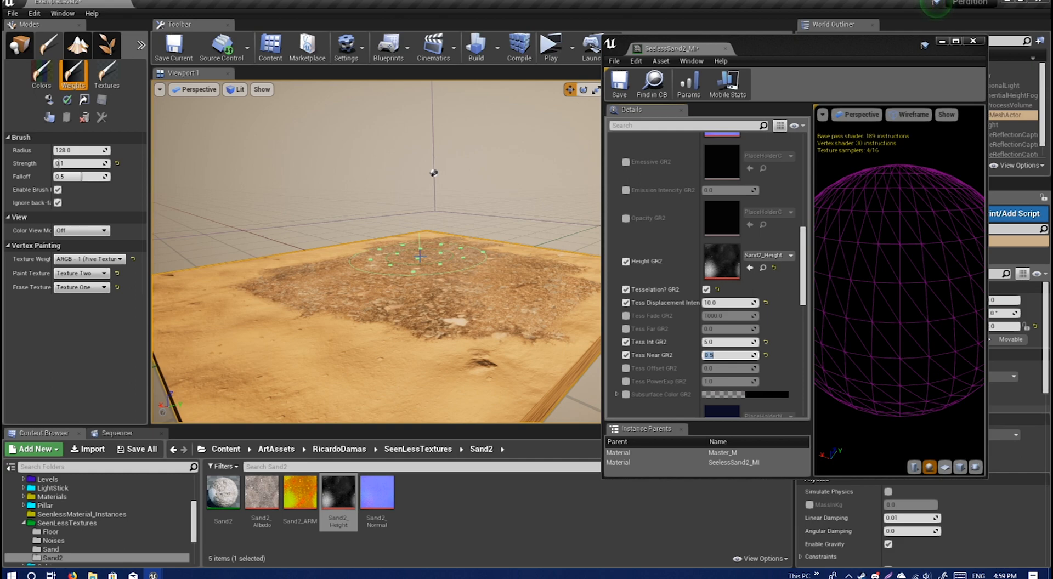
pyautogui.press('F2')
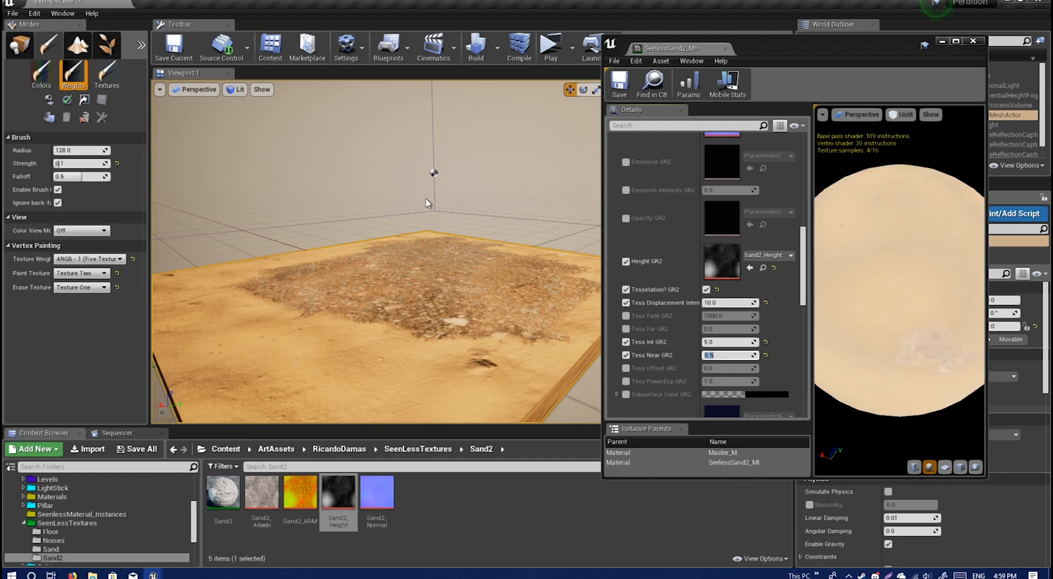
pyautogui.press('F3')
# - Inspect the slab's tessellation in wireframe from far and near, and switch the level viewport to unlit shading
pyautogui.moveTo(431, 221); pyautogui.dragTo(384, 219, button='right')
pyautogui.press('F2')
pyautogui.press('F1')
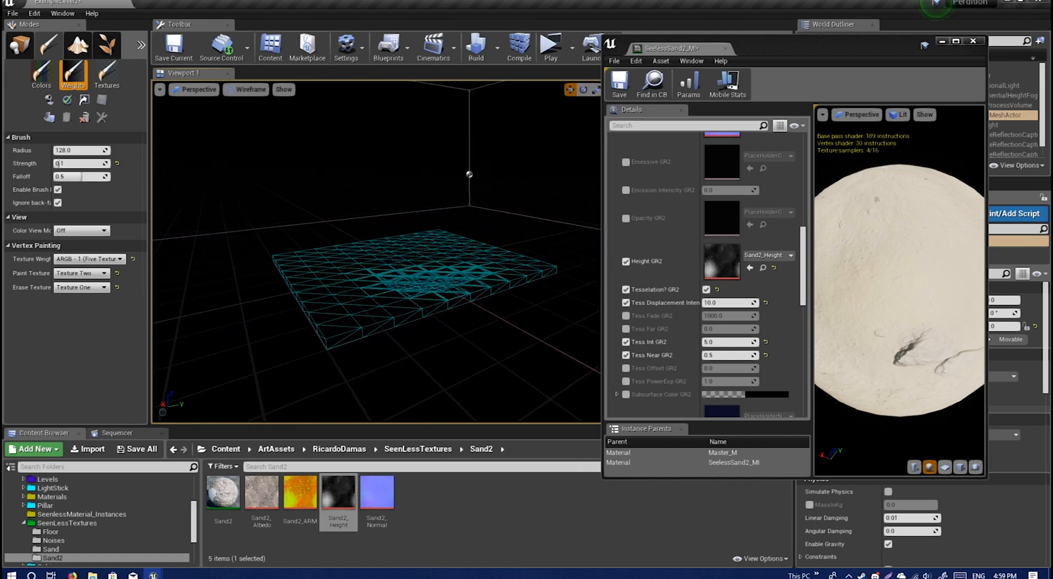
pyautogui.moveTo(384, 219)
pyautogui.mouseDown(button='right')
pyautogui.moveTo(405, 222)
pyautogui.moveTo(373, 219)
pyautogui.moveTo(417, 224)
pyautogui.moveTo(384, 218)
pyautogui.mouseUp(button='right')
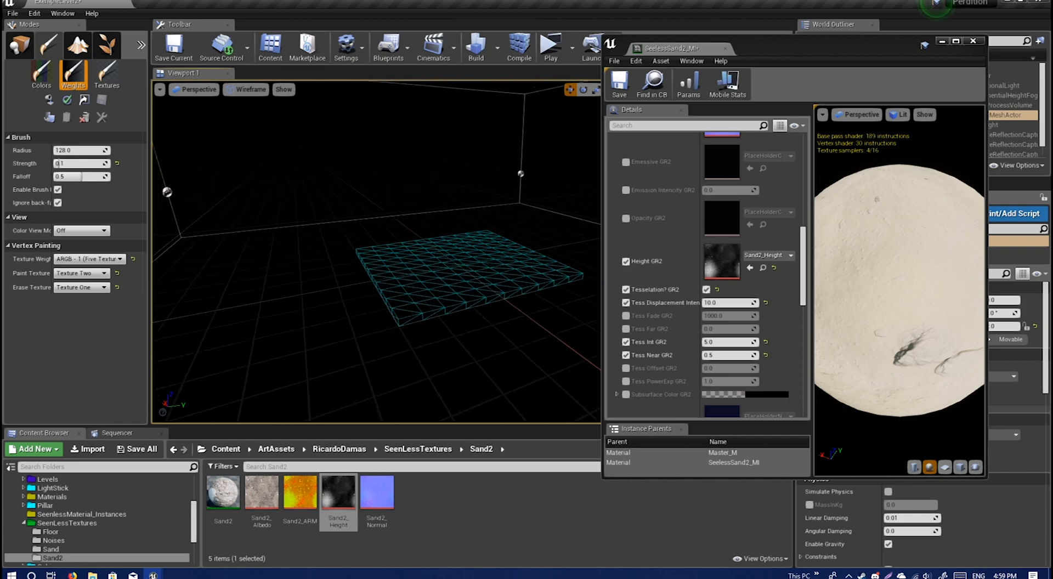
pyautogui.moveTo(384, 219); pyautogui.dragTo(373, 215, button='right')
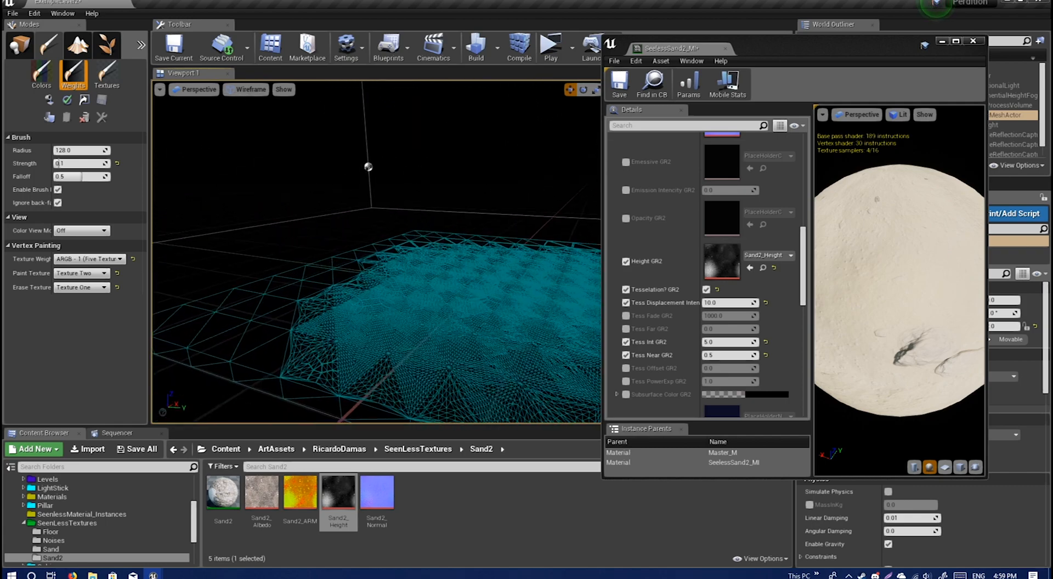
pyautogui.hotkey('alt', '3')
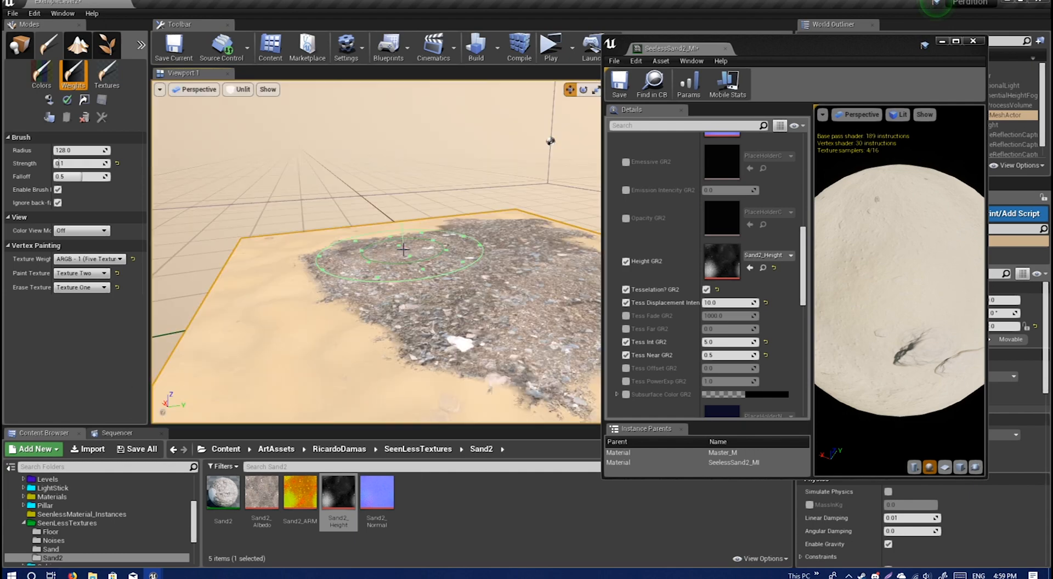
# - Set the GR2 Tess Displacement Intensity to 20.0
pyautogui.moveTo(551, 272); pyautogui.dragTo(575, 271, button='right')
pyautogui.moveTo(719, 300); pyautogui.dragTo(740, 300)
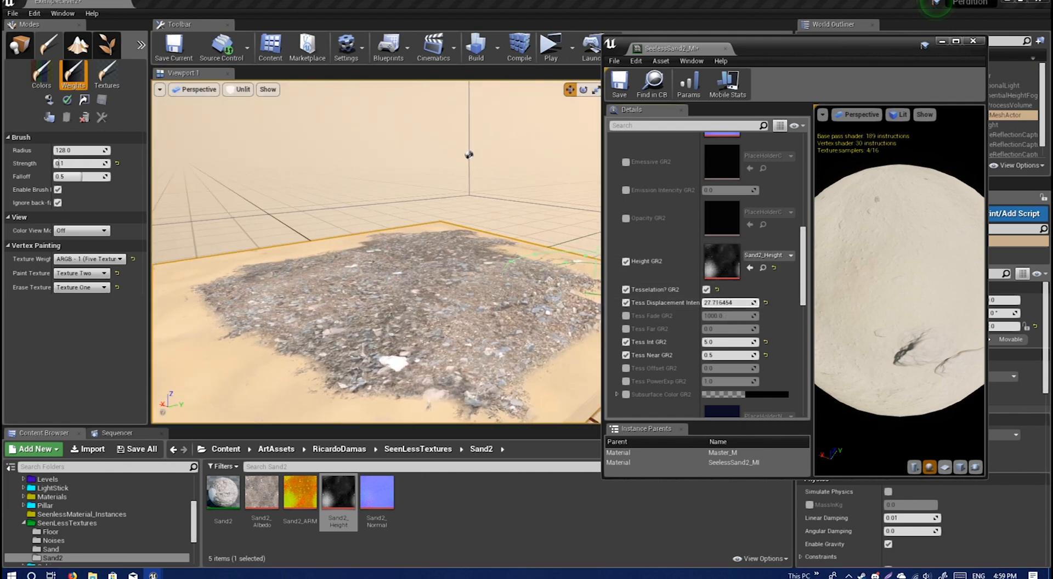
pyautogui.write('20.0')
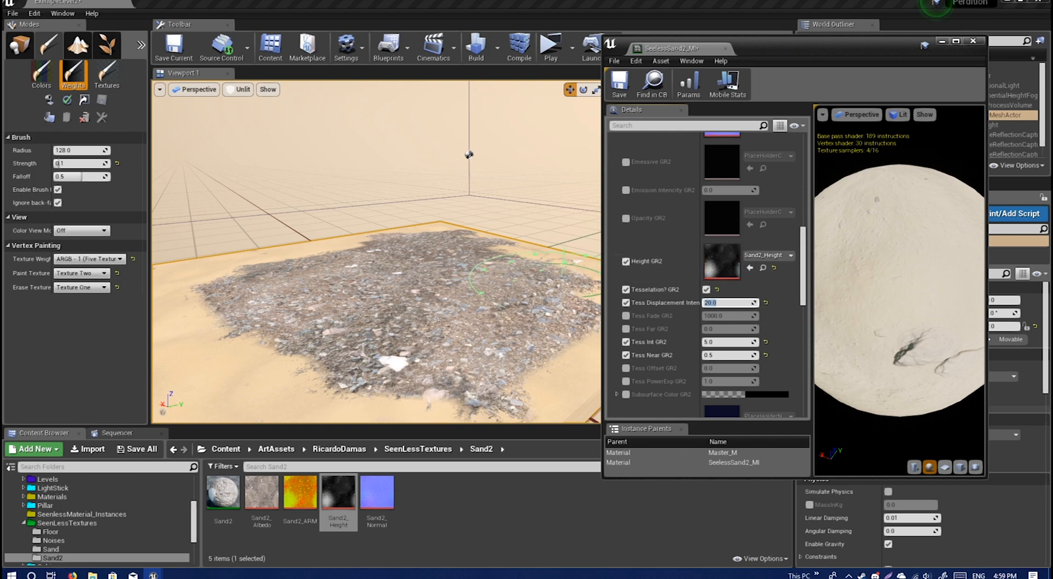
# - Paint Texture Two over the bare sand out to the slab's edge and corner
pyautogui.moveTo(551, 266)
pyautogui.mouseDown(button='right')
pyautogui.moveTo(650, 279)
pyautogui.moveTo(649, 296)
pyautogui.moveTo(653, 219)
pyautogui.moveTo(641, 200)
pyautogui.moveTo(645, 275)
pyautogui.moveTo(691, 280)
pyautogui.moveTo(680, 279)
pyautogui.mouseUp(button='right')
pyautogui.press('w')
pyautogui.press('w')
pyautogui.press('s')
pyautogui.press('s')
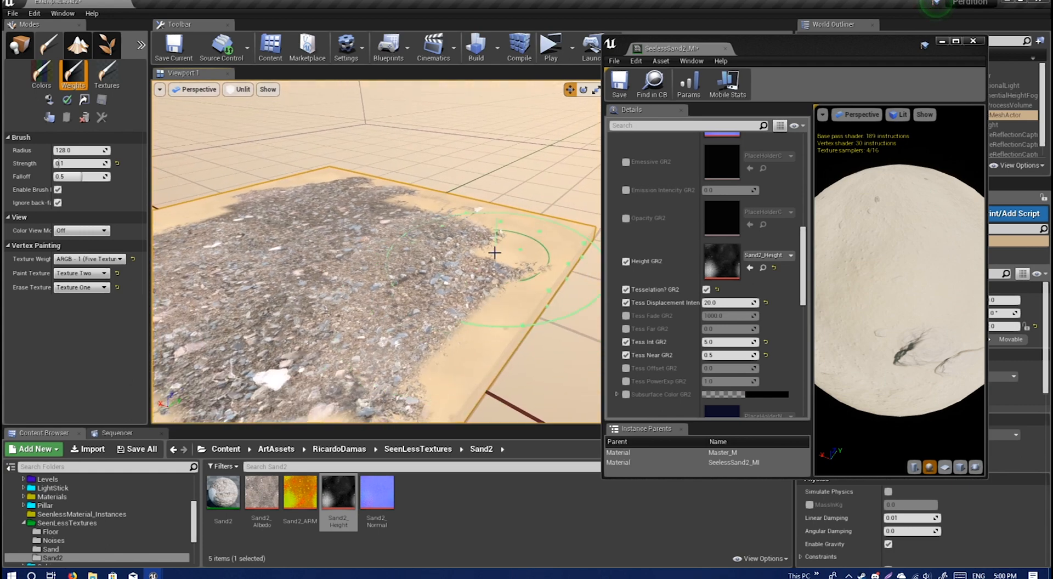
pyautogui.moveTo(499, 252)
pyautogui.mouseDown()
pyautogui.moveTo(493, 220)
pyautogui.moveTo(384, 208)
pyautogui.moveTo(219, 220)
pyautogui.moveTo(431, 324)
pyautogui.moveTo(416, 321)
pyautogui.mouseUp()
pyautogui.press('s')
pyautogui.moveTo(444, 285); pyautogui.dragTo(474, 279, button='right')
# - Erase Texture Two across the slab back to plain sand and paint a fresh Texture Two patch on it
pyautogui.moveTo(365, 310)
pyautogui.mouseDown()
pyautogui.moveTo(373, 356)
pyautogui.moveTo(366, 274)
pyautogui.mouseUp()
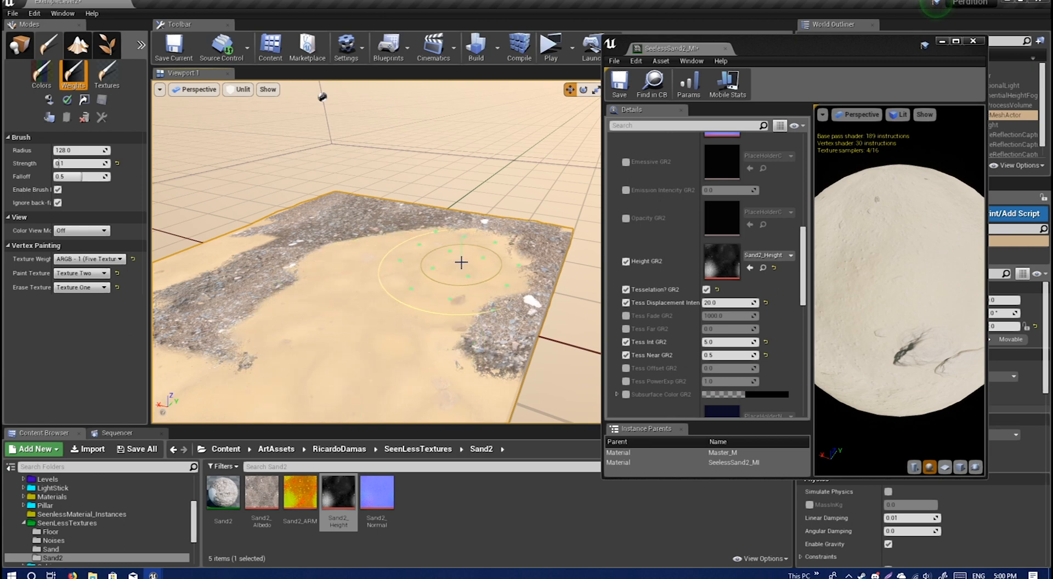
pyautogui.moveTo(482, 249)
pyautogui.keyDown('shift'); pyautogui.mouseDown()
pyautogui.moveTo(373, 211)
pyautogui.moveTo(306, 219)
pyautogui.moveTo(318, 317)
pyautogui.moveTo(459, 341)
pyautogui.moveTo(505, 278)
pyautogui.mouseUp(); pyautogui.keyUp('shift')
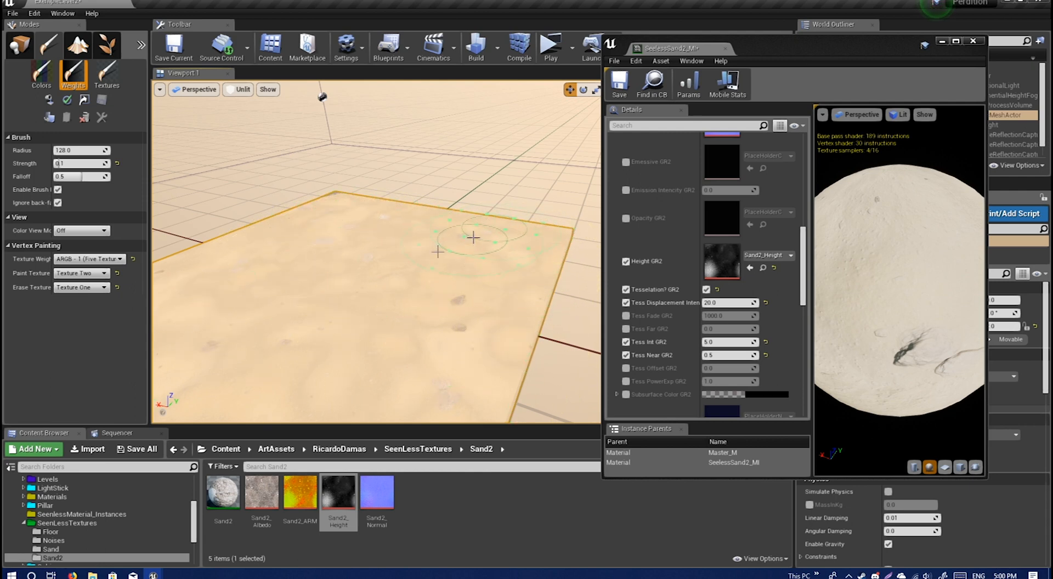
pyautogui.moveTo(345, 283)
pyautogui.mouseDown()
pyautogui.moveTo(245, 293)
pyautogui.moveTo(334, 329)
pyautogui.moveTo(307, 349)
pyautogui.mouseUp()
# - Enable Individual P&S? GR2 and override Scale GR2 with 2.0
pyautogui.scroll(3, 674, 317)
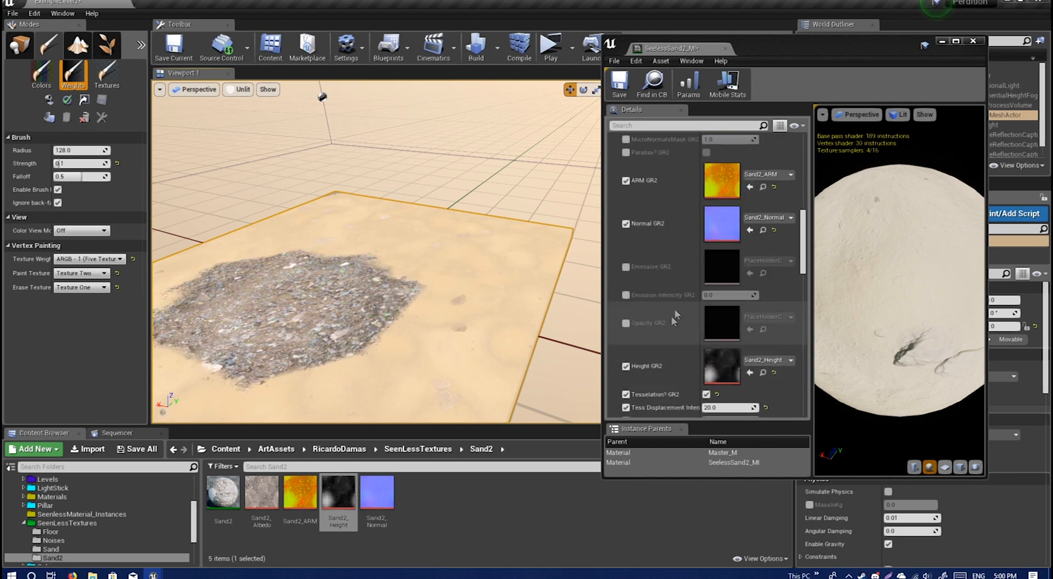
pyautogui.scroll(4, 674, 317)
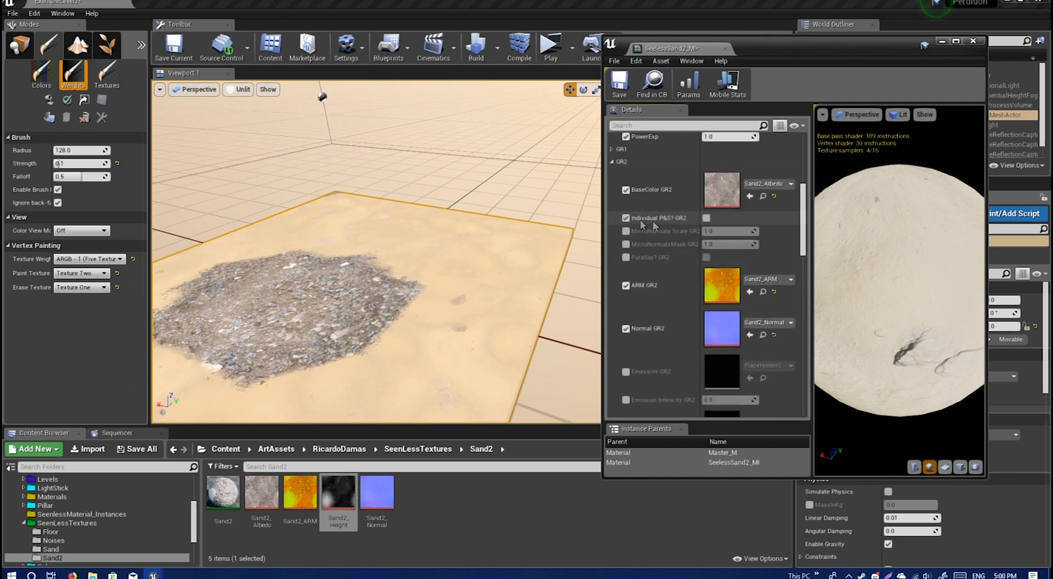
pyautogui.click(706, 218)
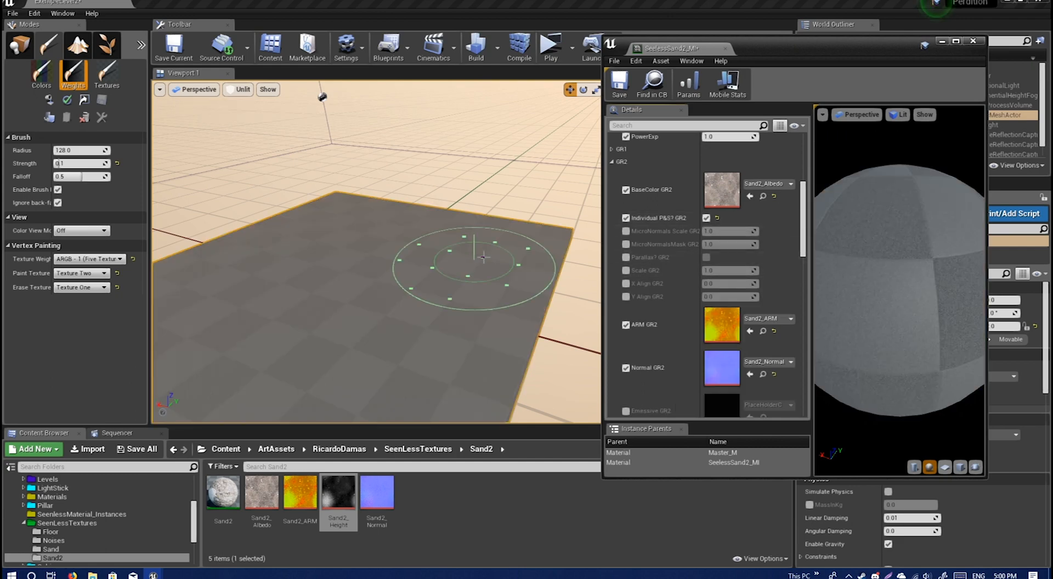
pyautogui.click(625, 270)
pyautogui.click(730, 270)
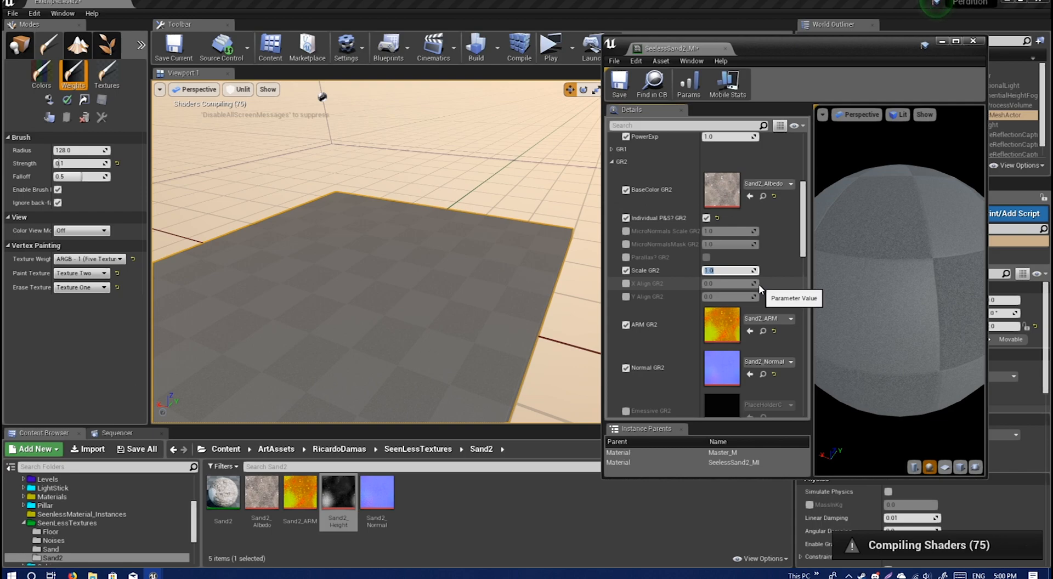
pyautogui.write('2')
pyautogui.press('Return')
# - Paint more Texture Two strokes around the gravel patch at close range
pyautogui.moveTo(416, 247)
pyautogui.mouseDown(button='right')
pyautogui.moveTo(302, 274)
pyautogui.moveTo(346, 263)
pyautogui.moveTo(334, 230)
pyautogui.moveTo(351, 220)
pyautogui.moveTo(417, 203)
pyautogui.moveTo(301, 208)
pyautogui.moveTo(315, 190)
pyautogui.moveTo(340, 247)
pyautogui.moveTo(406, 299)
pyautogui.mouseUp(button='right')
pyautogui.press('w')
pyautogui.scroll(-2, 658, 247)
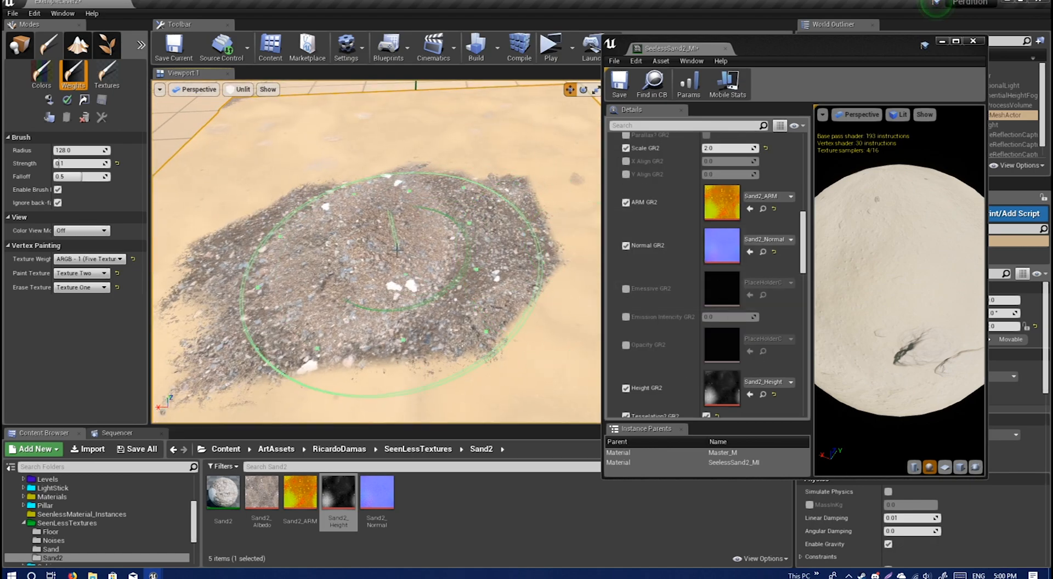
pyautogui.moveTo(398, 250)
pyautogui.mouseDown()
pyautogui.moveTo(444, 206)
pyautogui.moveTo(384, 241)
pyautogui.moveTo(395, 313)
pyautogui.moveTo(378, 312)
pyautogui.mouseUp()
pyautogui.moveTo(378, 313)
pyautogui.mouseDown(button='right')
pyautogui.moveTo(351, 269)
pyautogui.moveTo(376, 285)
pyautogui.moveTo(400, 235)
pyautogui.mouseUp(button='right')
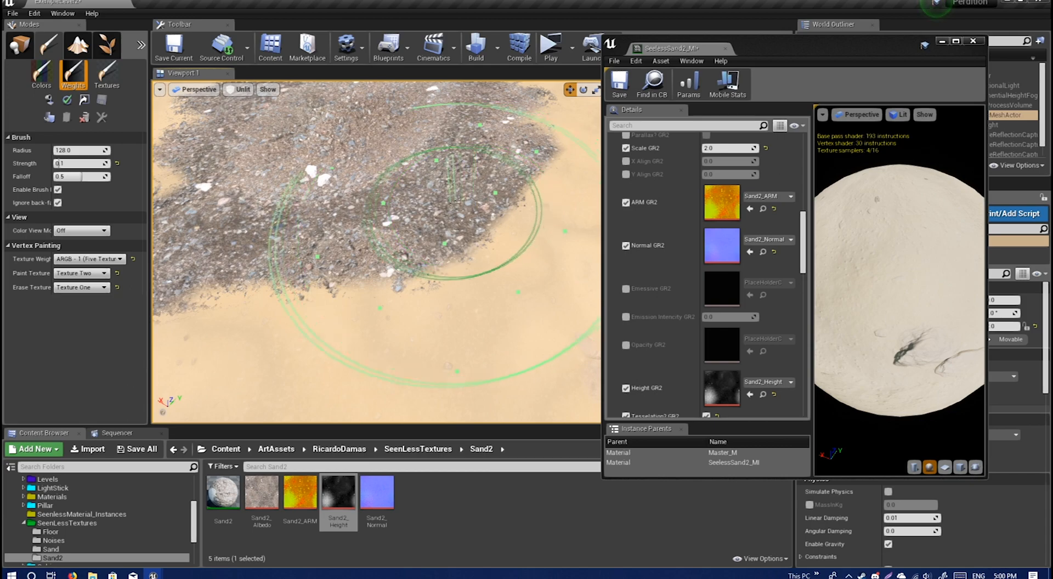
pyautogui.moveTo(452, 202)
pyautogui.mouseDown()
pyautogui.moveTo(423, 212)
pyautogui.moveTo(412, 200)
pyautogui.moveTo(423, 203)
pyautogui.moveTo(345, 233)
pyautogui.moveTo(482, 201)
pyautogui.moveTo(351, 264)
pyautogui.moveTo(384, 175)
pyautogui.moveTo(417, 247)
pyautogui.moveTo(589, 340)
pyautogui.mouseUp()
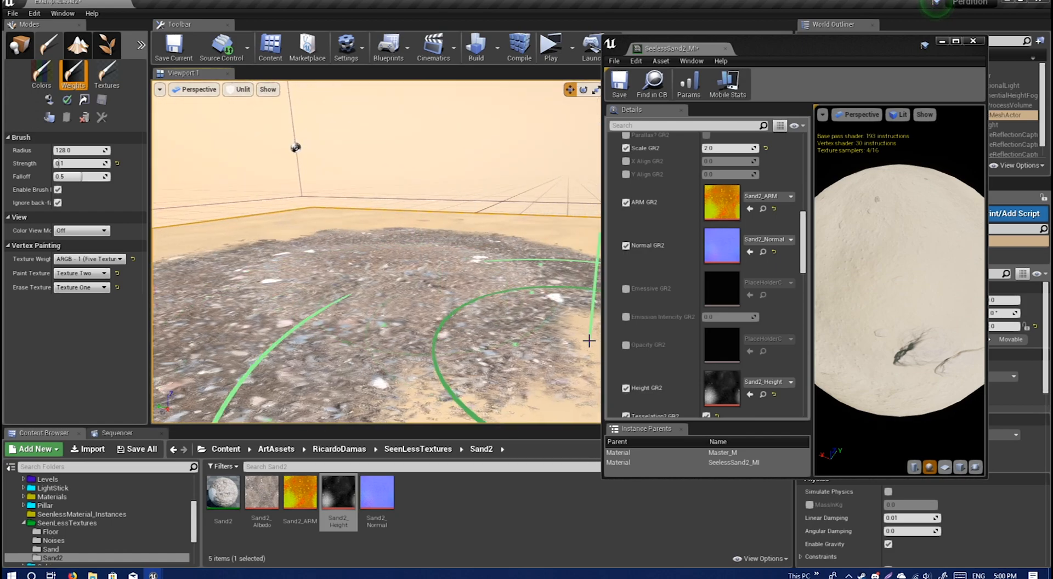
# - Review the GR2 texture, scale, tessellation and micro-normal parameters and the StartSetup options in the material instance
pyautogui.scroll(-10, 672, 294)
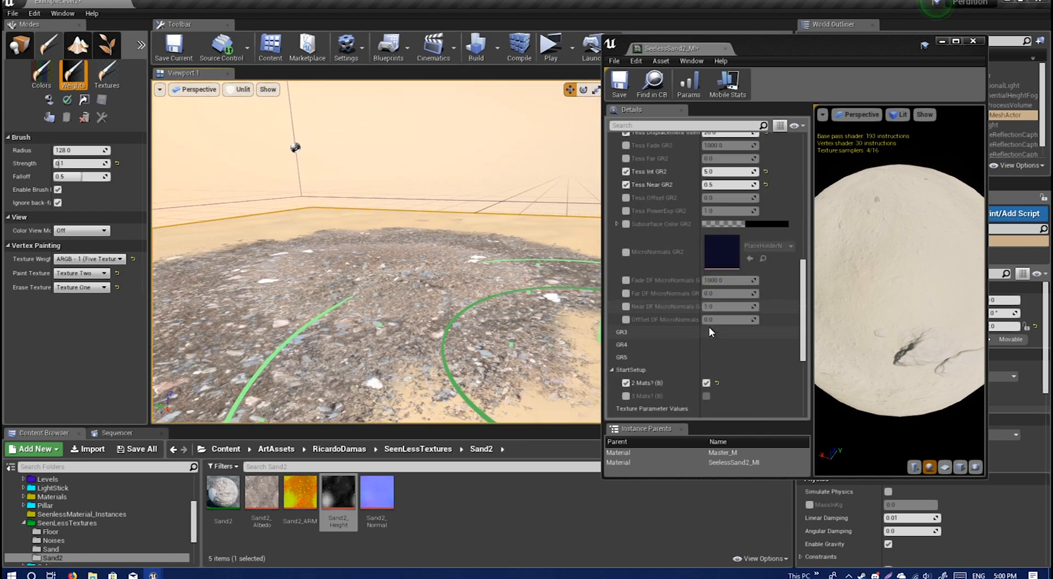
pyautogui.scroll(-12, 685, 332)
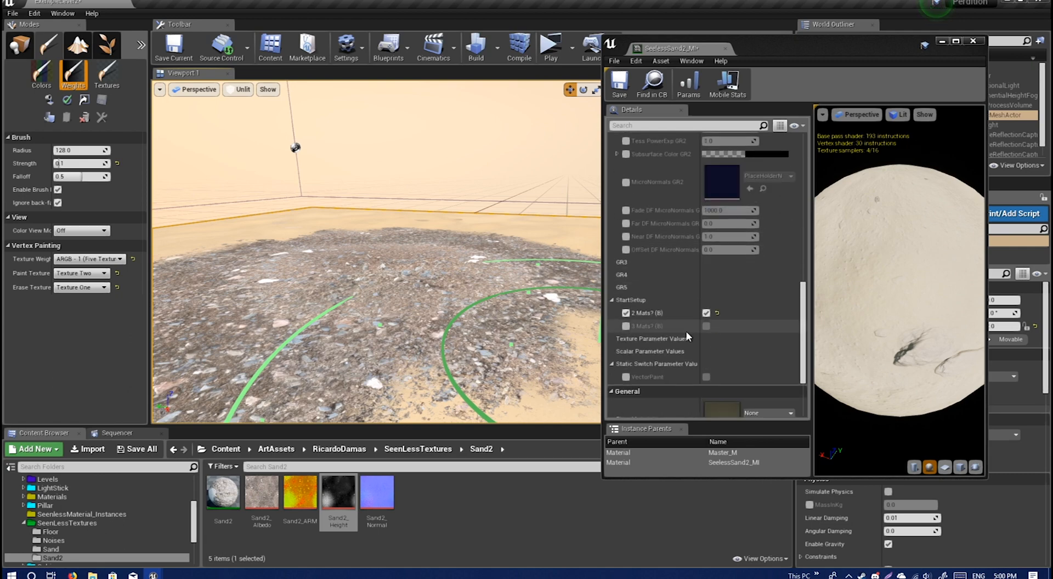
pyautogui.scroll(11, 686, 332)
pyautogui.scroll(4, 684, 332)
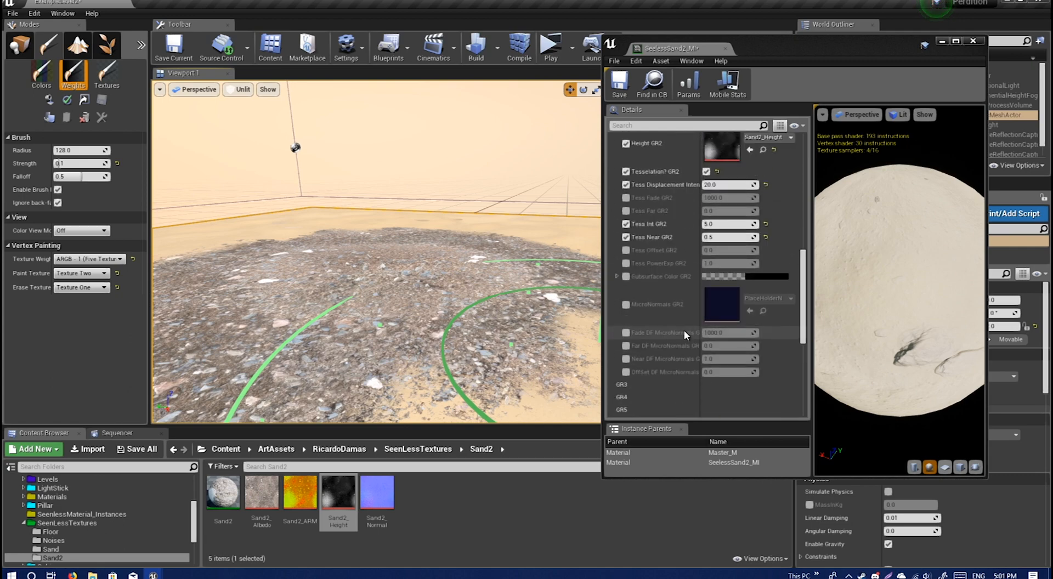
pyautogui.scroll(8, 658, 263)
pyautogui.scroll(-10, 670, 268)
pyautogui.scroll(-4, 673, 266)
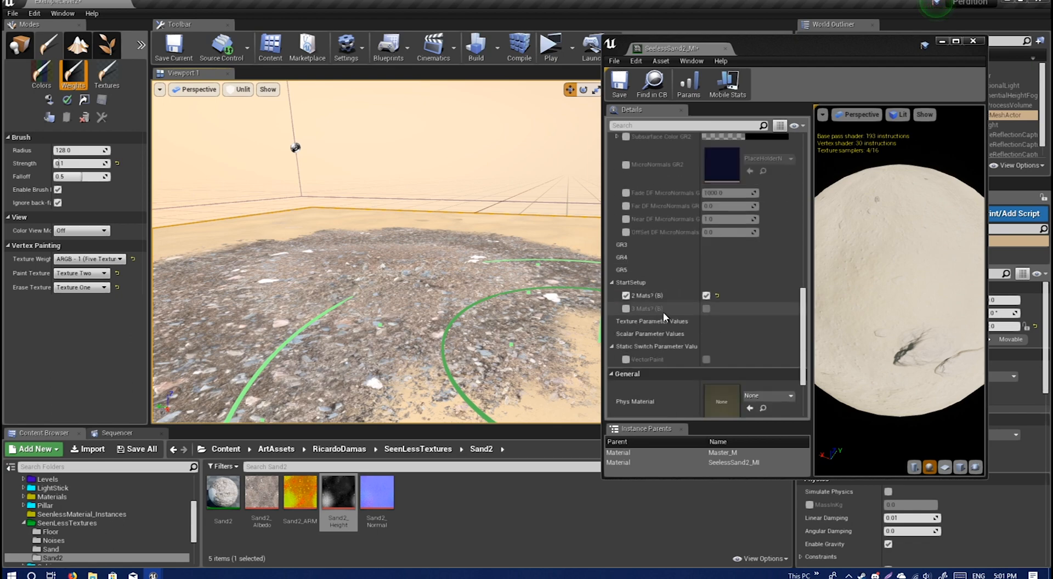
pyautogui.scroll(8, 724, 274)
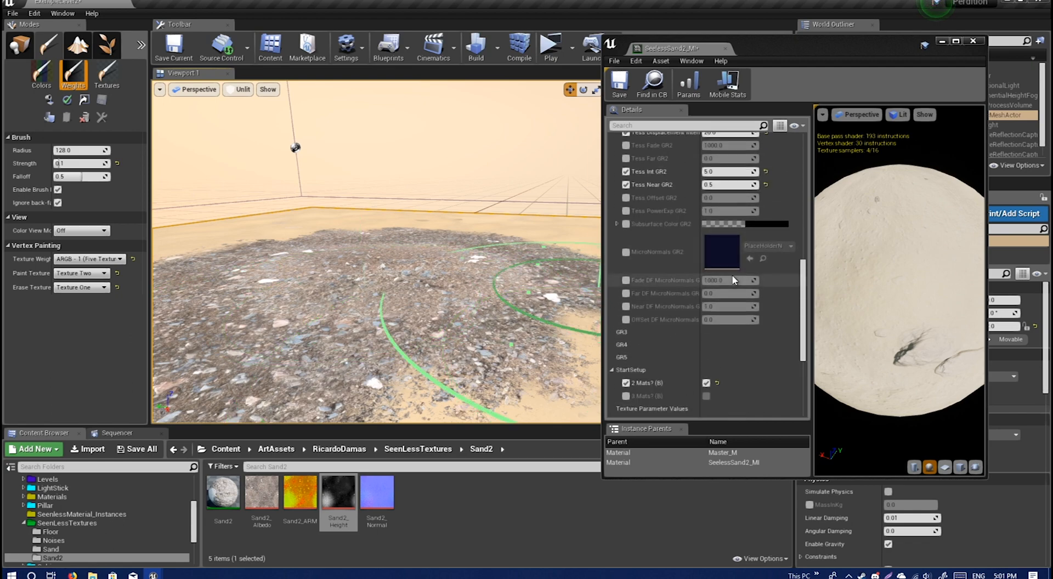
pyautogui.scroll(3, 719, 277)
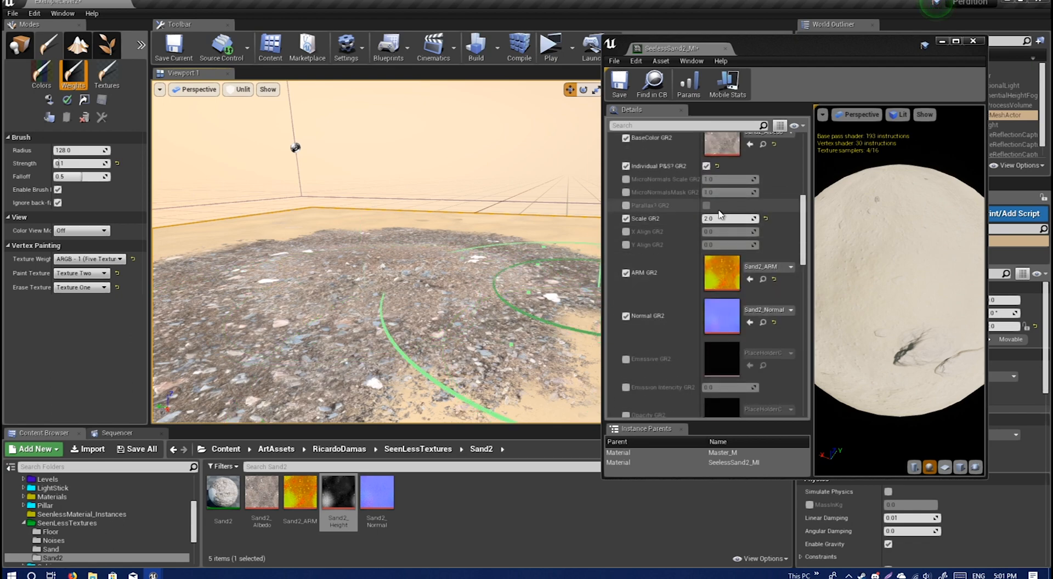
pyautogui.scroll(-6, 691, 307)
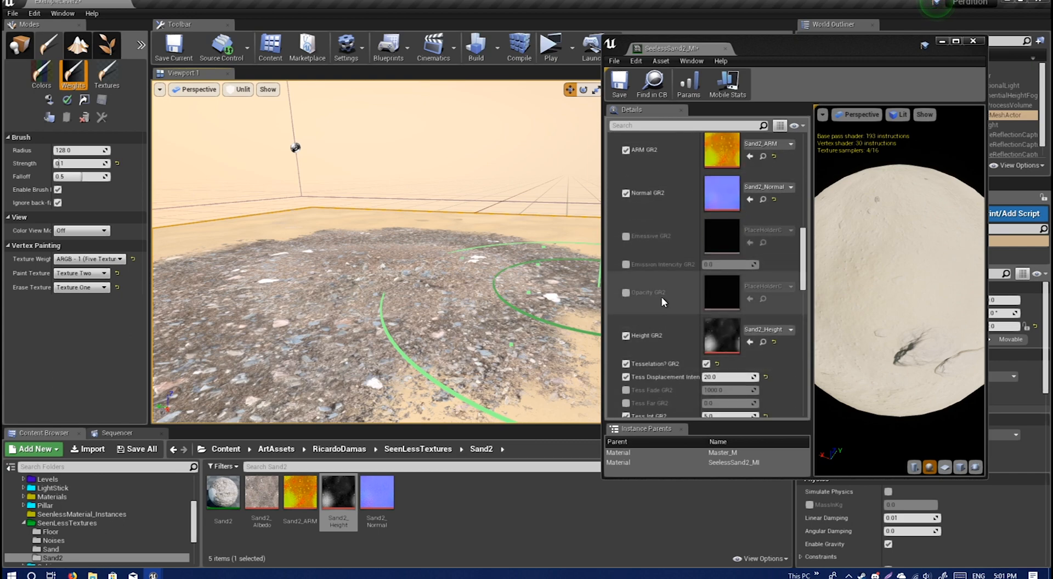
pyautogui.scroll(1, 666, 300)
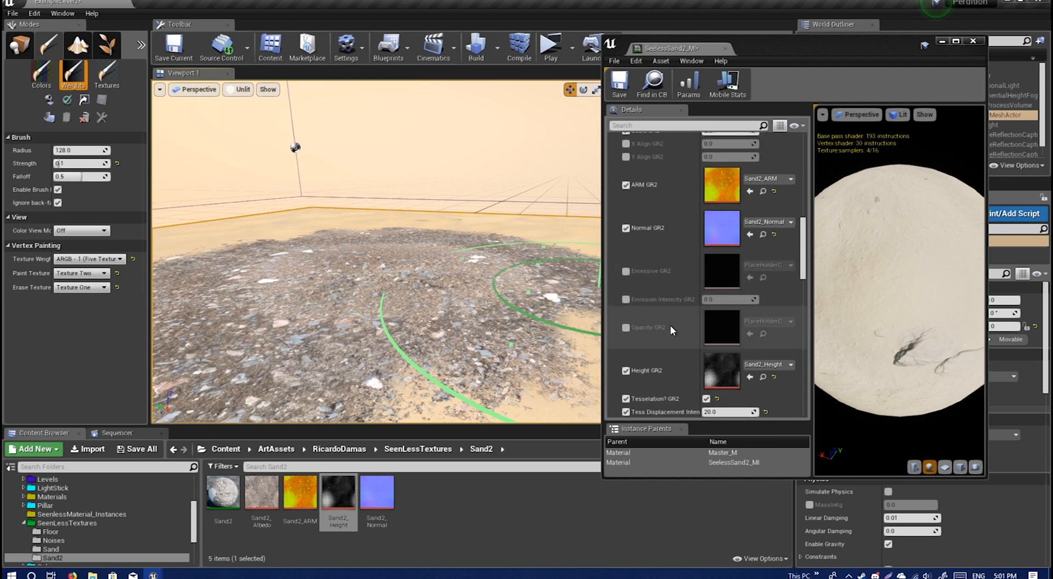
pyautogui.scroll(-5, 671, 329)
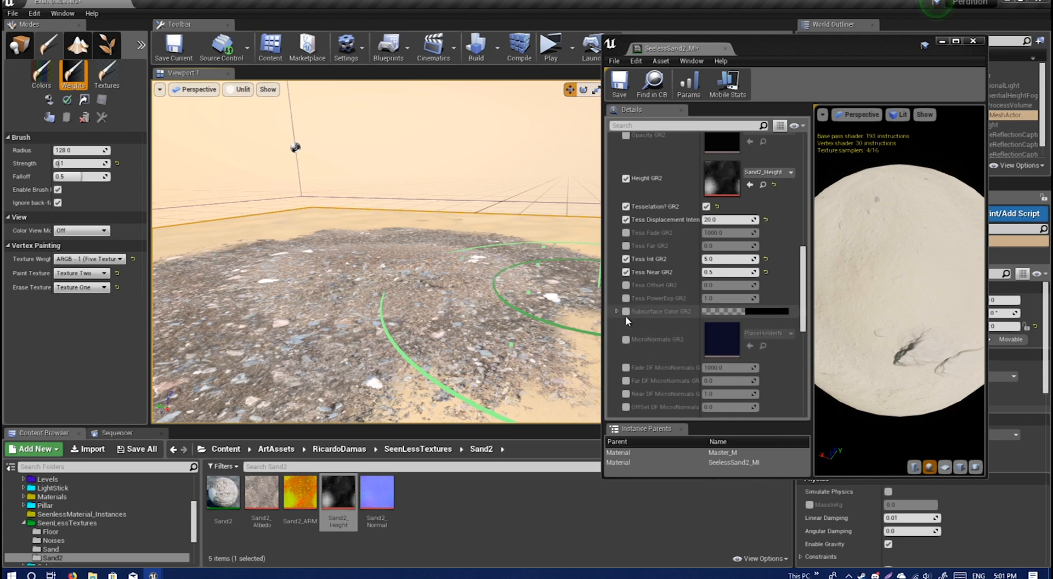
pyautogui.click(756, 310)
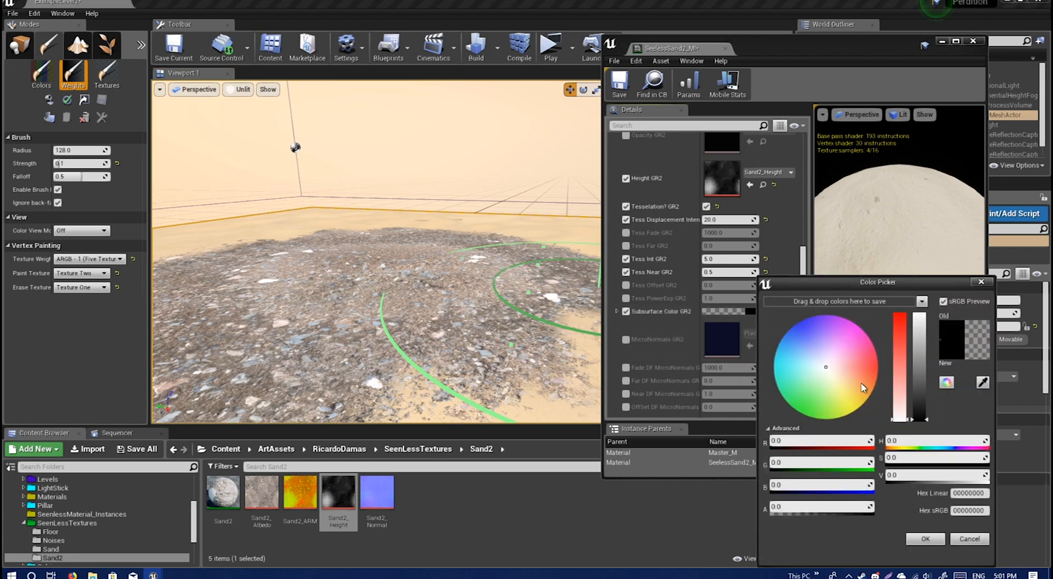
pyautogui.moveTo(823, 372); pyautogui.dragTo(843, 390)
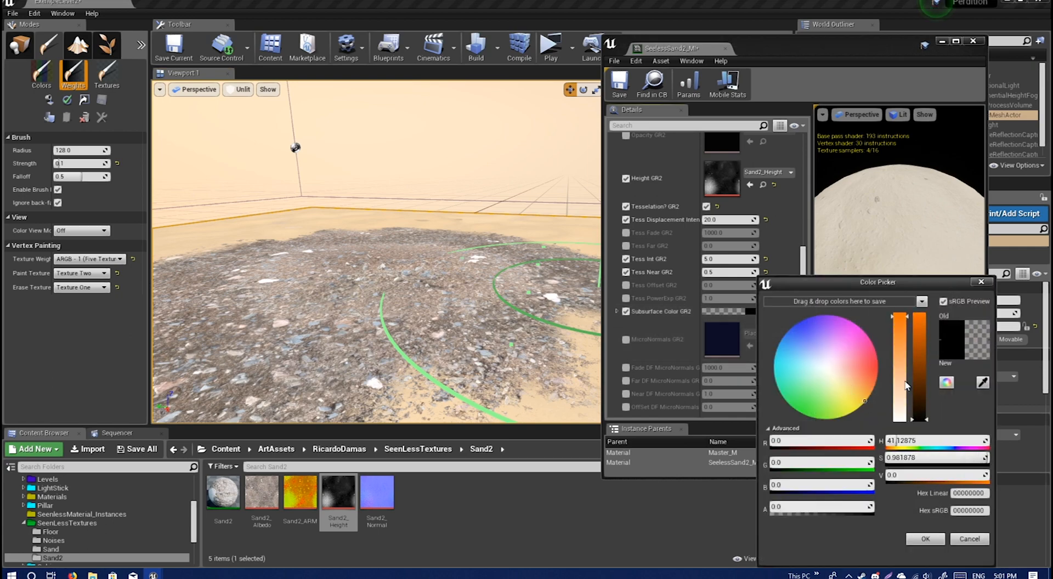
pyautogui.moveTo(906, 332); pyautogui.dragTo(919, 316)
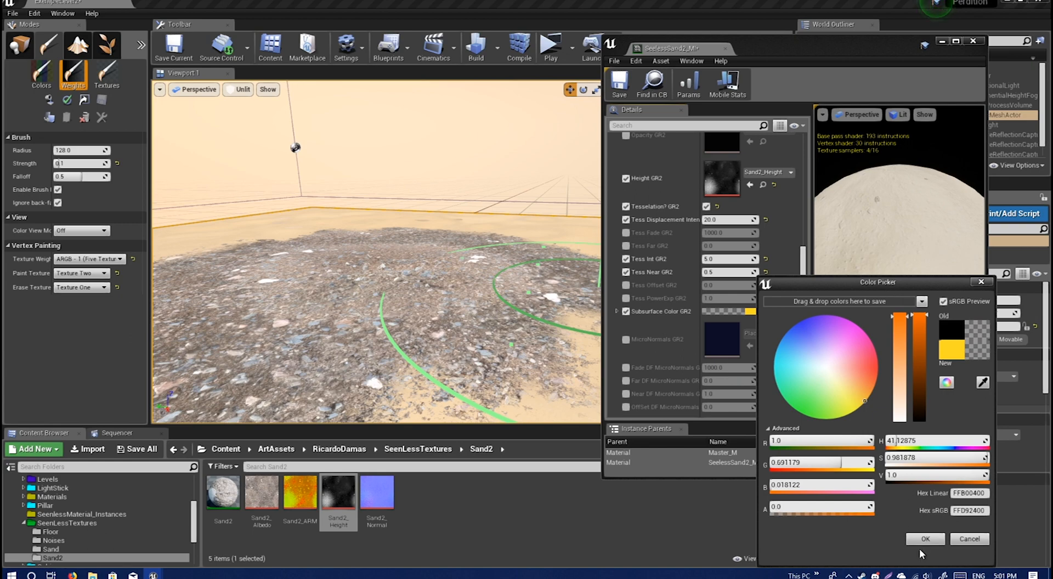
pyautogui.click(968, 542)
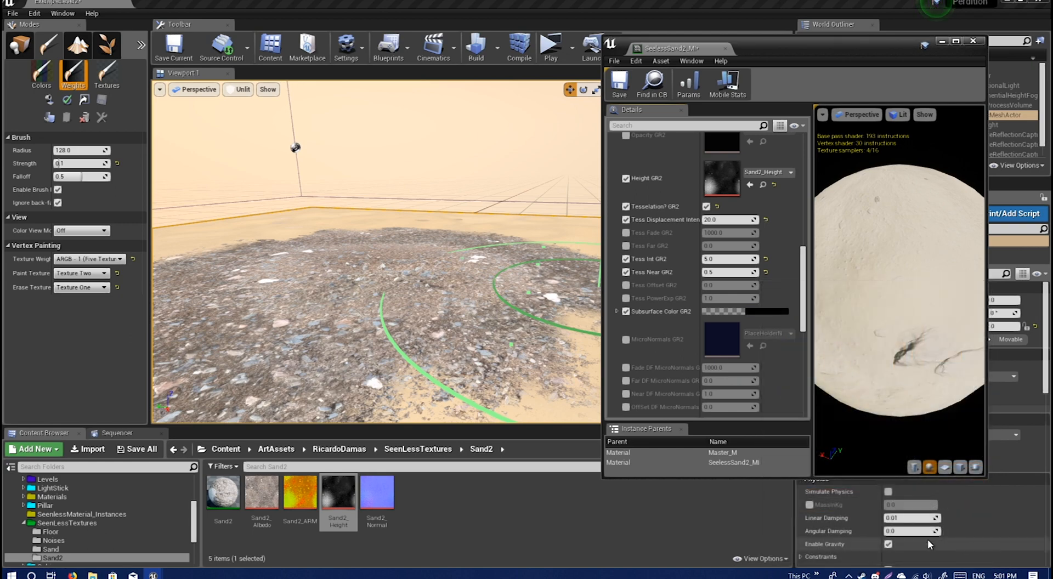
# - Set Subsurface Color GR2 to a bright pink with hue 340.371552 and saturation 1.0
pyautogui.click(766, 312)
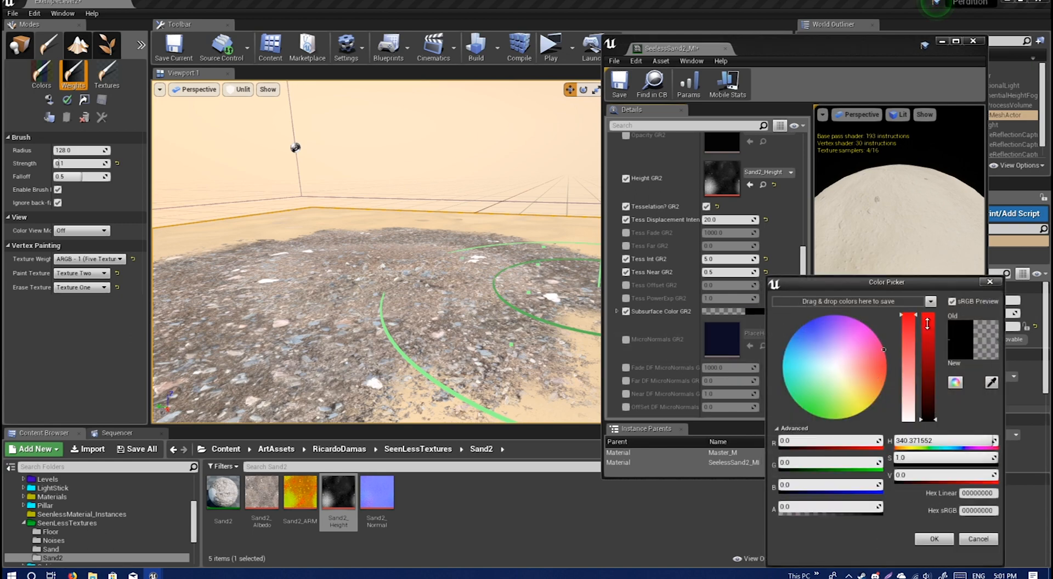
pyautogui.moveTo(928, 324); pyautogui.dragTo(929, 315)
pyautogui.click(934, 539)
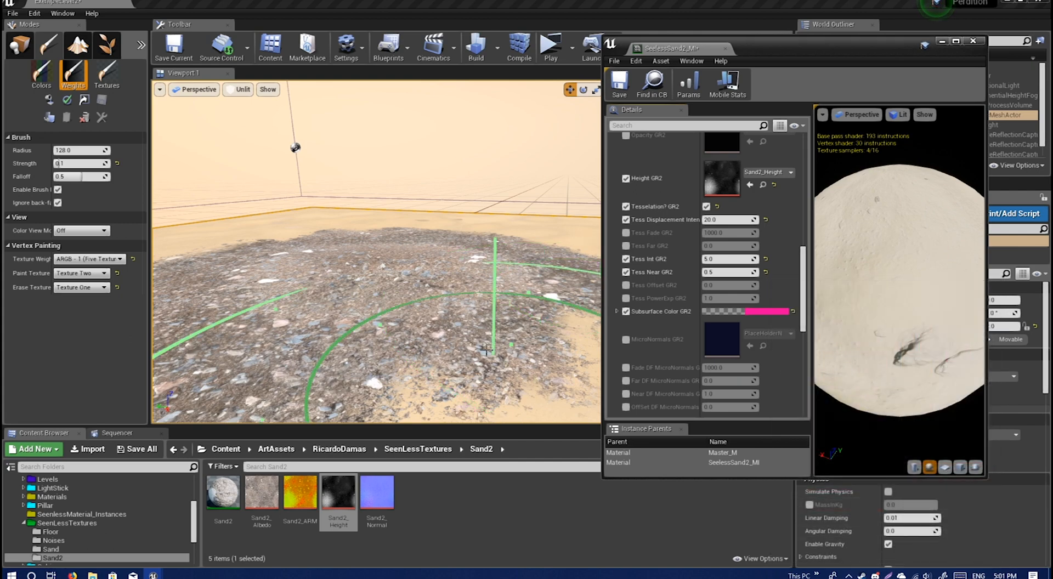
# - Switch the level viewport to the Lit view mode and frame the painted gravel patch
pyautogui.moveTo(376, 252)
pyautogui.mouseDown(button='right')
pyautogui.moveTo(376, 274)
pyautogui.moveTo(417, 252)
pyautogui.moveTo(416, 219)
pyautogui.moveTo(376, 252)
pyautogui.moveTo(384, 307)
pyautogui.moveTo(406, 302)
pyautogui.moveTo(396, 307)
pyautogui.mouseUp(button='right')
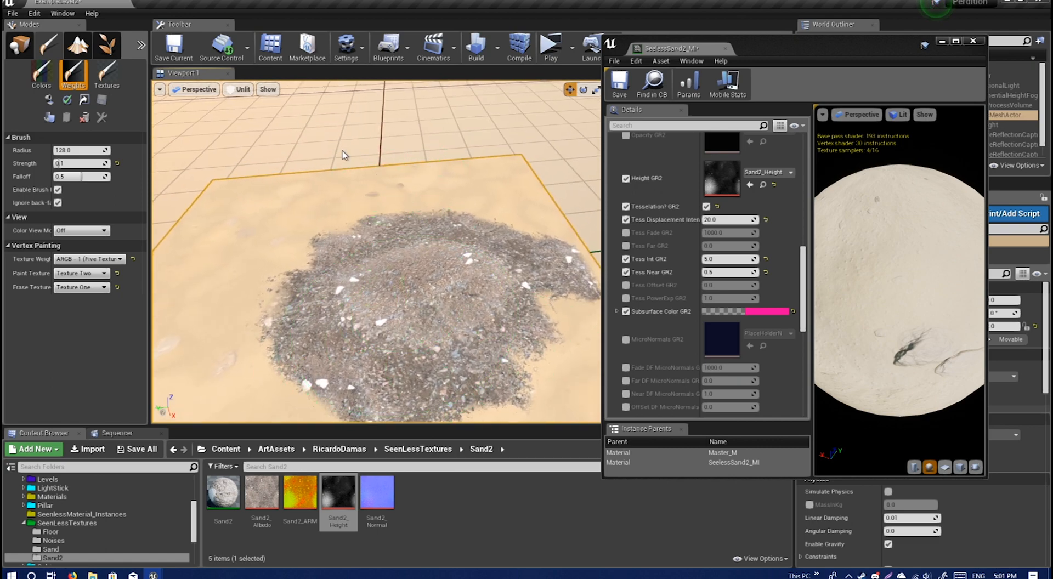
pyautogui.click(242, 95)
pyautogui.click(252, 110)
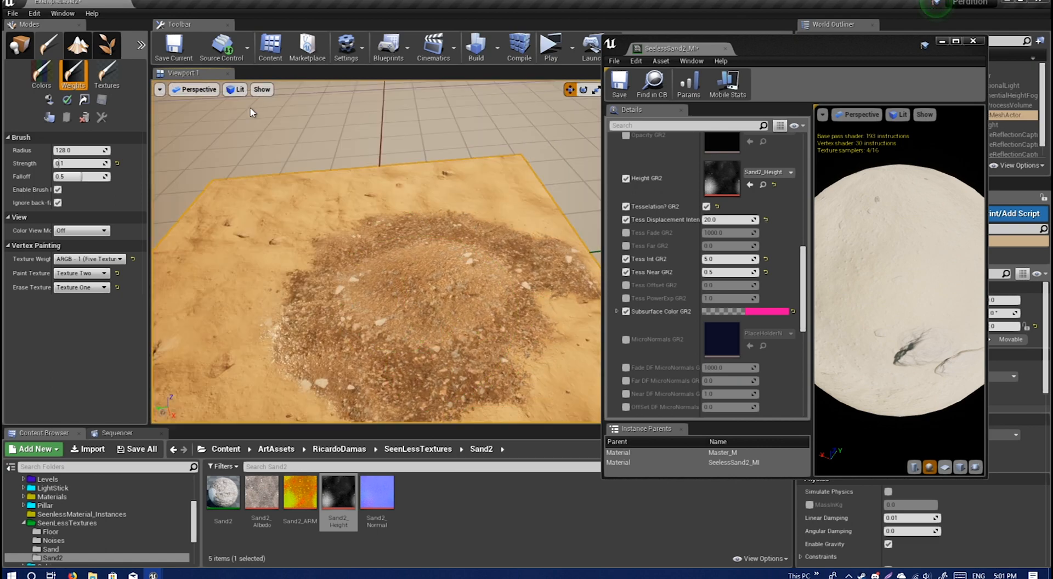
pyautogui.moveTo(321, 269); pyautogui.dragTo(346, 285, button='right')
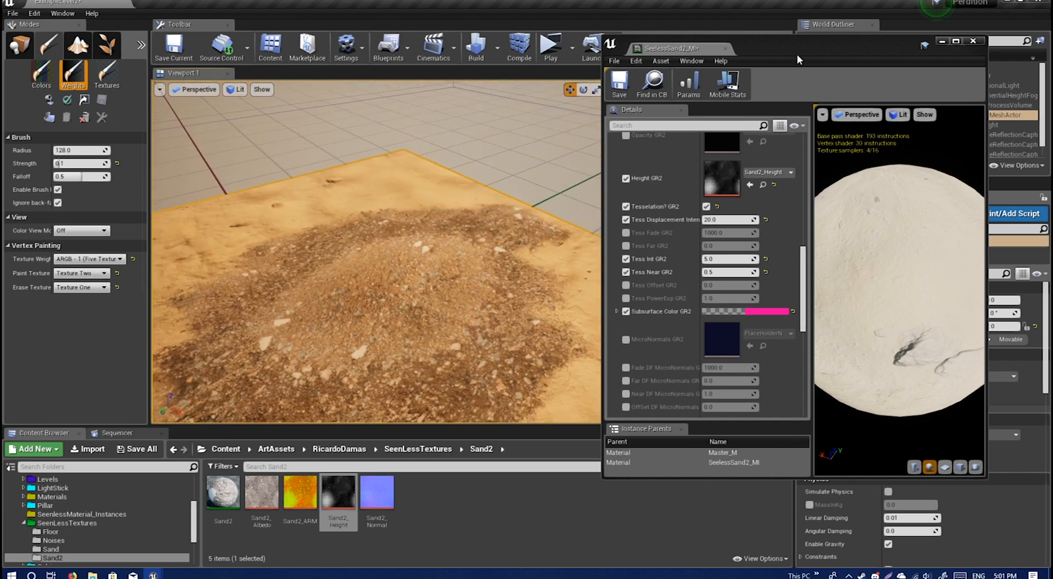
# - Move the material editor window aside, switch to Place mode and put a point light over the gravel patch
pyautogui.moveTo(855, 47); pyautogui.dragTo(959, 67)
pyautogui.click(36, 50)
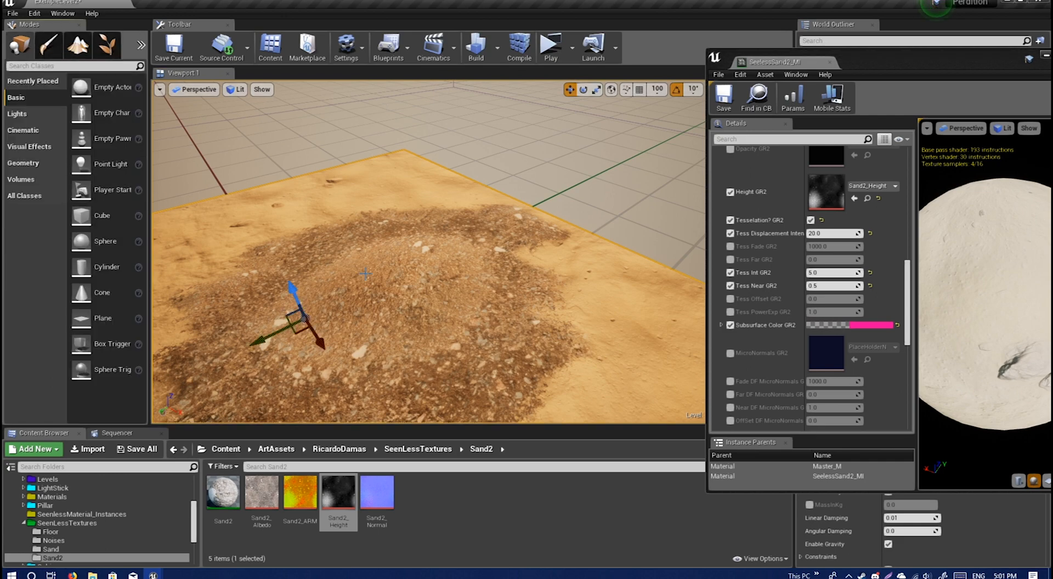
pyautogui.moveTo(389, 288); pyautogui.dragTo(388, 281)
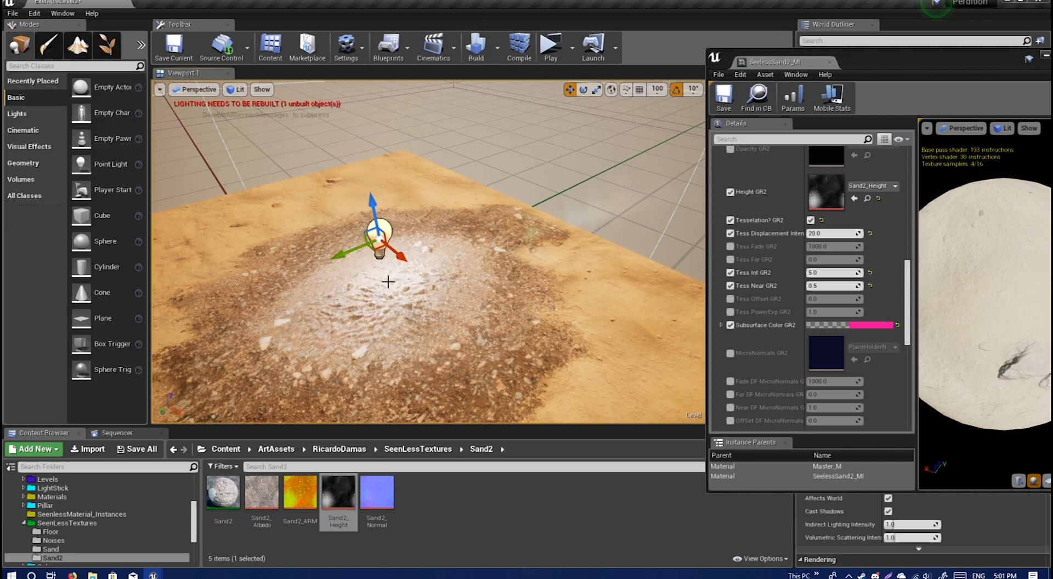
pyautogui.moveTo(373, 205); pyautogui.dragTo(443, 140)
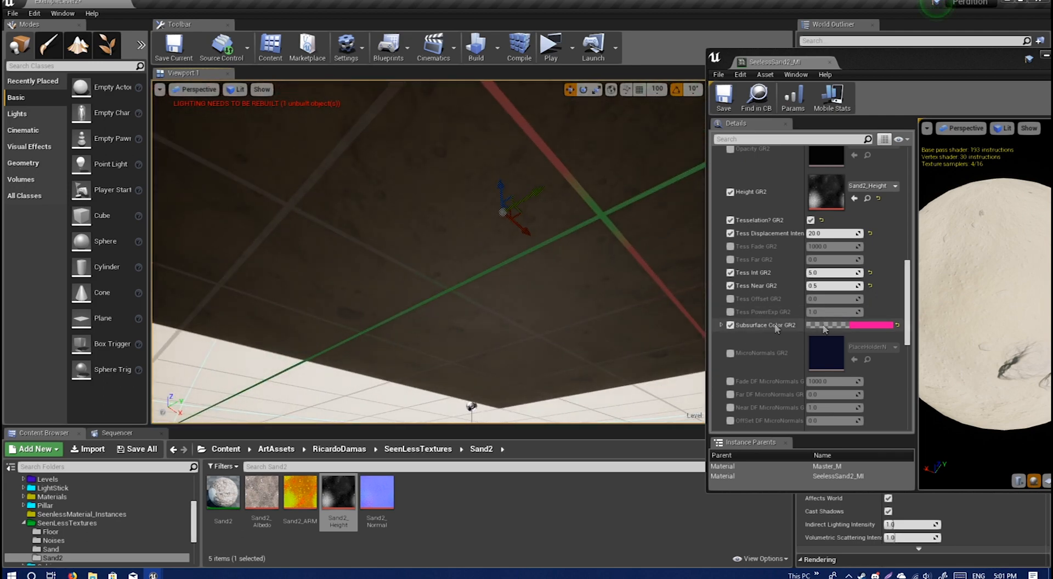
# - Set Subsurface Color GR2 to red with hue 359.348938 and override the instance's Shading Model with Subsurface
pyautogui.click(883, 326)
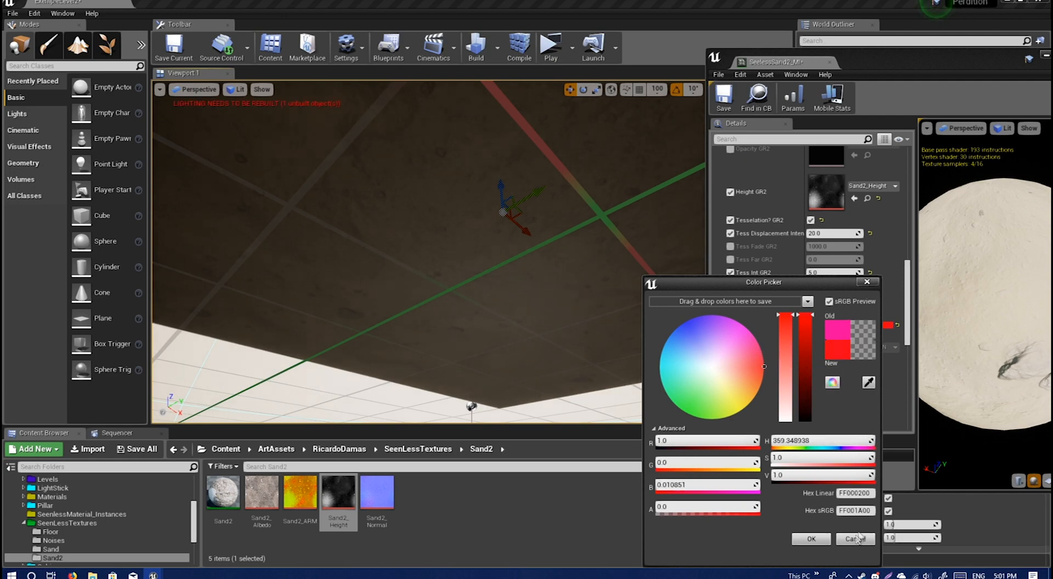
pyautogui.click(856, 539)
pyautogui.scroll(-10, 768, 329)
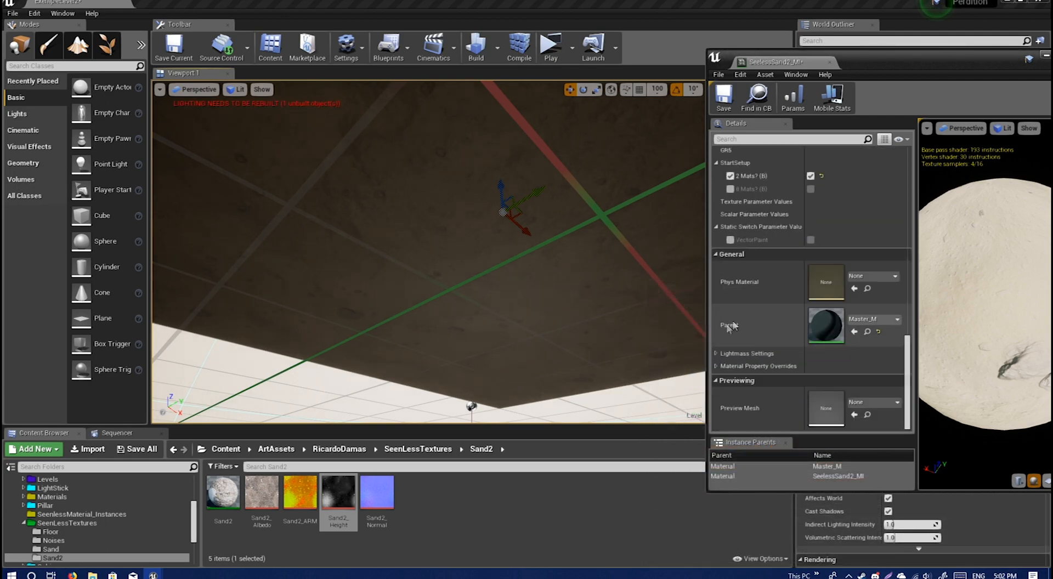
pyautogui.click(716, 366)
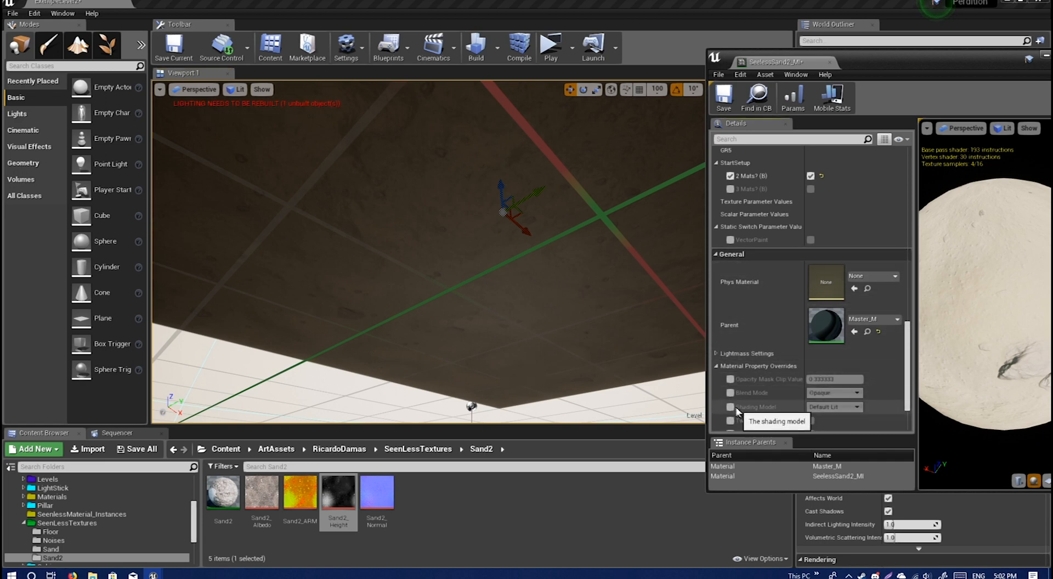
pyautogui.click(855, 408)
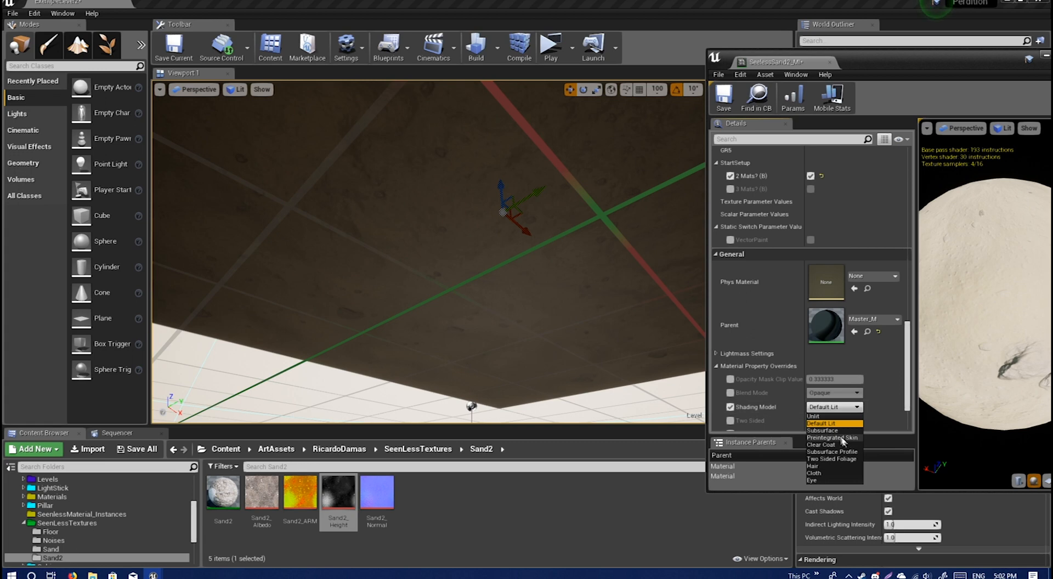
pyautogui.click(822, 430)
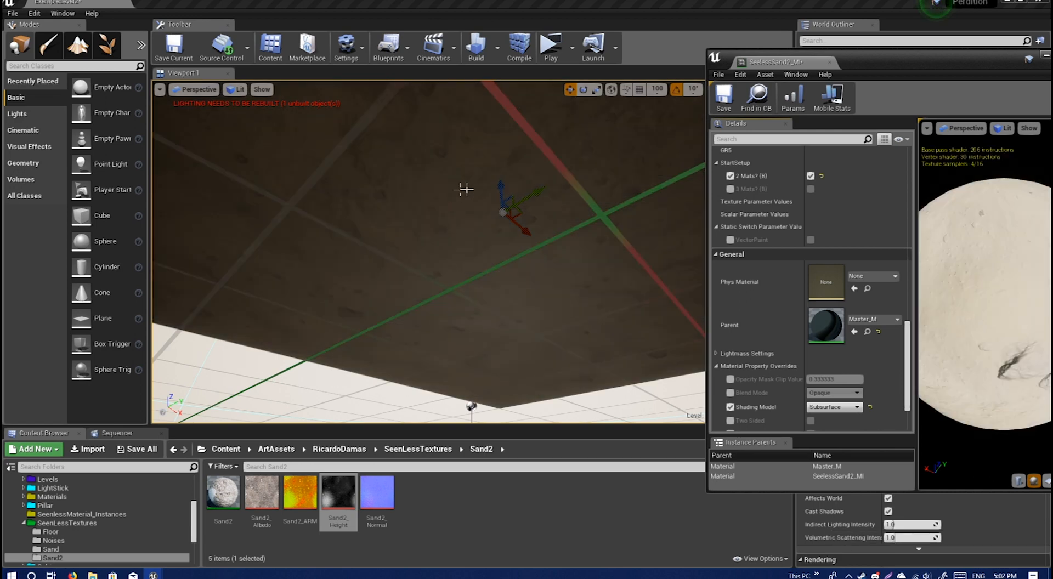
# - Lower the point light through the slab to just beneath the gravel patch
pyautogui.moveTo(464, 189); pyautogui.dragTo(463, 155, button='right')
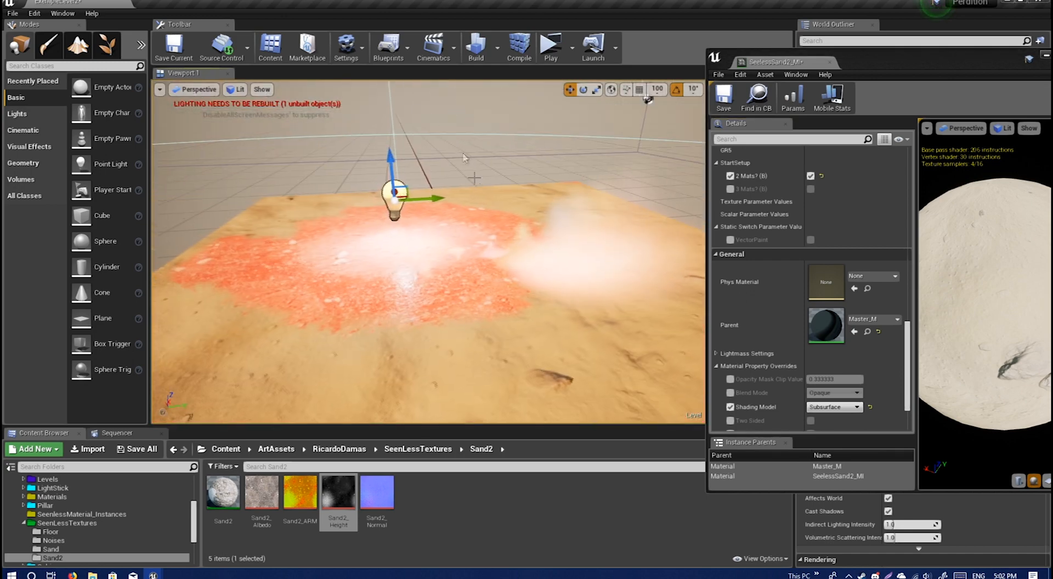
pyautogui.moveTo(387, 159); pyautogui.dragTo(433, 277)
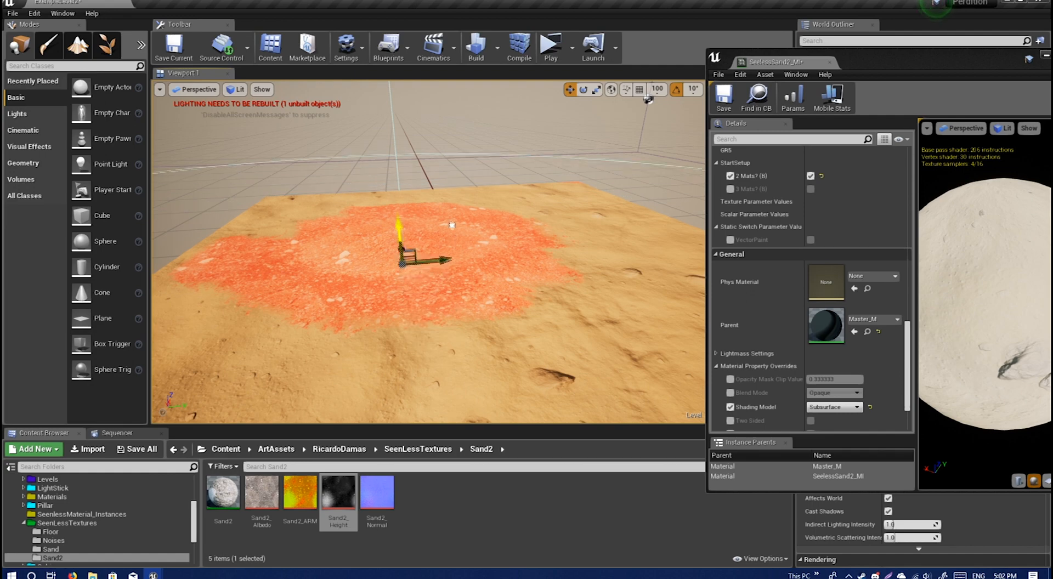
pyautogui.moveTo(452, 224)
pyautogui.mouseDown()
pyautogui.moveTo(453, 180)
pyautogui.moveTo(479, 268)
pyautogui.moveTo(456, 226)
pyautogui.mouseUp()
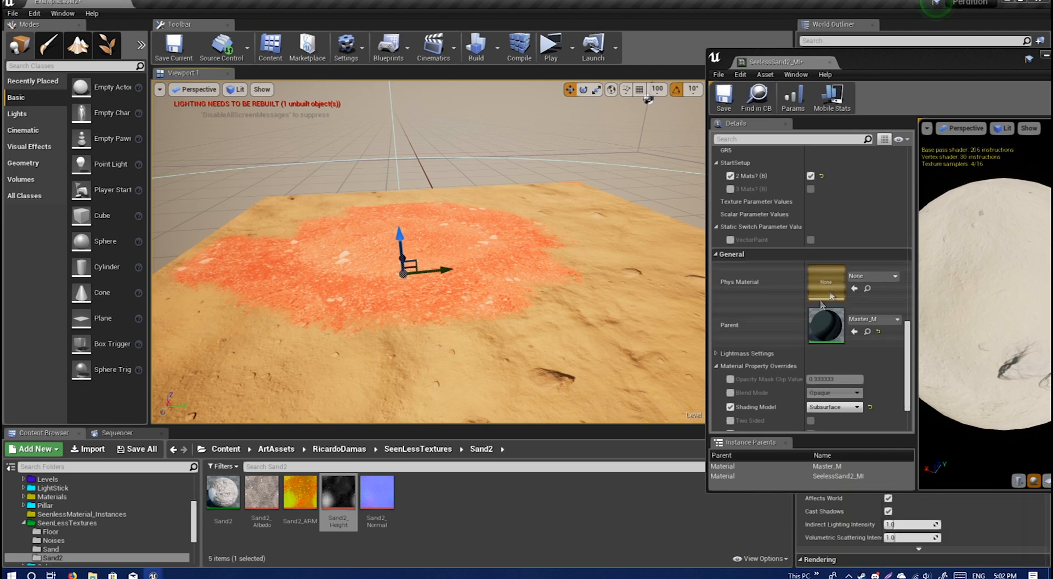
# - Set Subsurface Color GR2 to a dark brown with hue about 10.34 and value 0.098958
pyautogui.scroll(8, 871, 286)
pyautogui.click(866, 246)
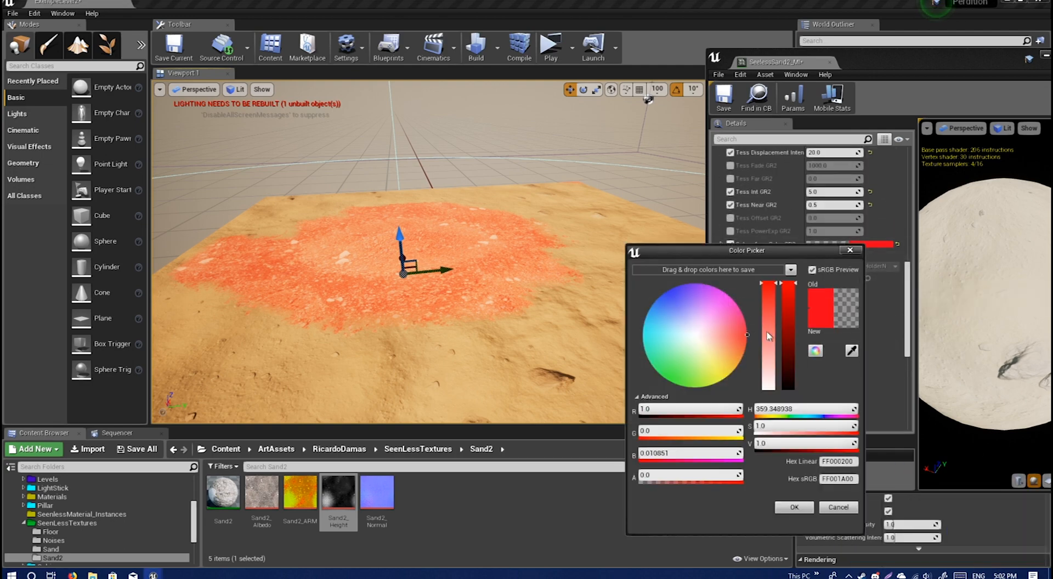
pyautogui.moveTo(787, 313); pyautogui.dragTo(793, 401)
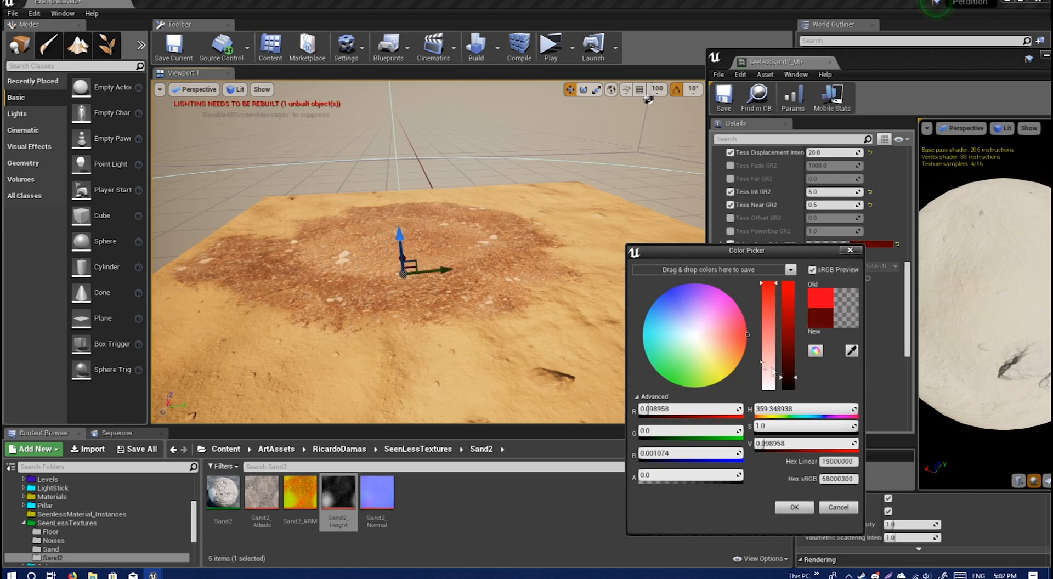
pyautogui.moveTo(760, 307); pyautogui.dragTo(707, 247)
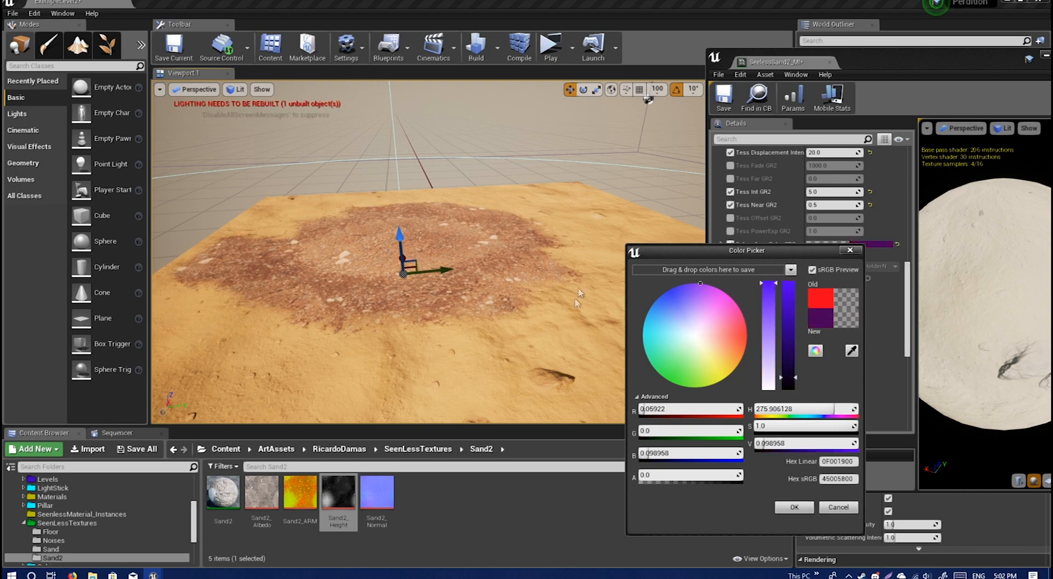
pyautogui.click(754, 345)
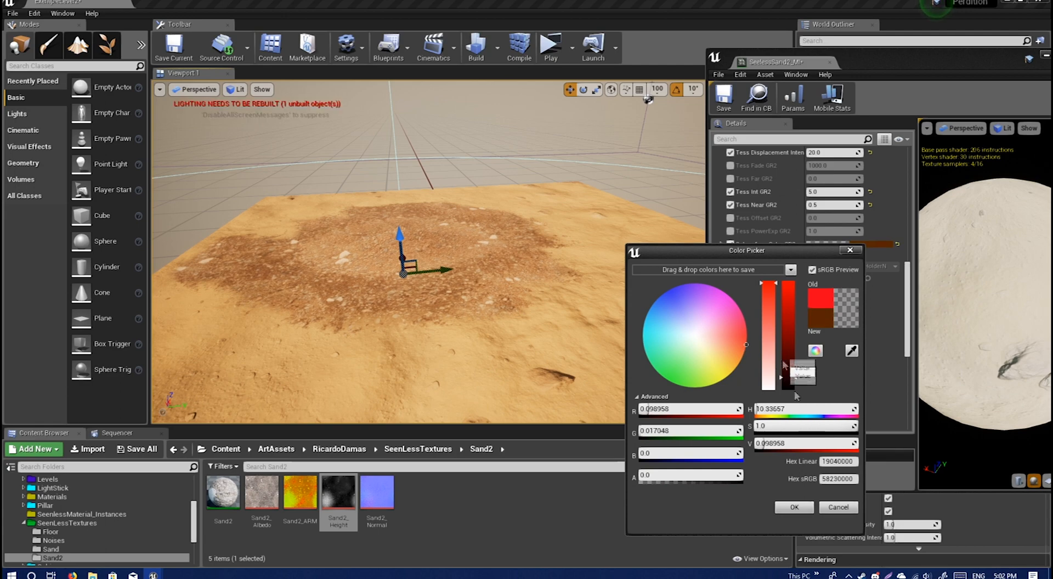
pyautogui.click(791, 513)
# - Move the material editor window clear of the World Outliner and hide the DirectionalLight
pyautogui.keyDown('alt'); pyautogui.moveTo(494, 274); pyautogui.dragTo(702, 235); pyautogui.keyUp('alt')
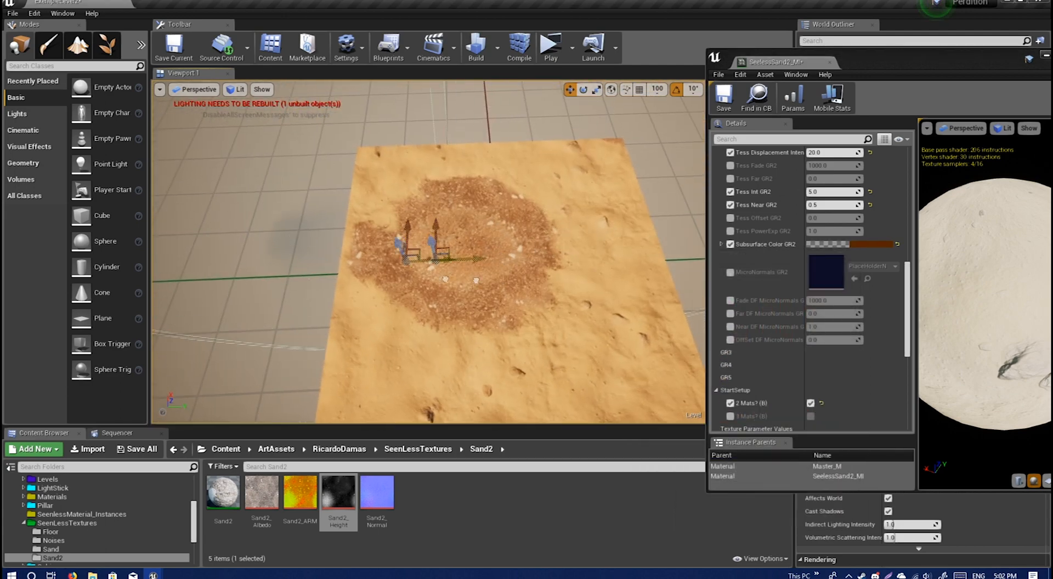
pyautogui.moveTo(476, 281); pyautogui.dragTo(510, 279)
pyautogui.scroll(-3, 509, 272)
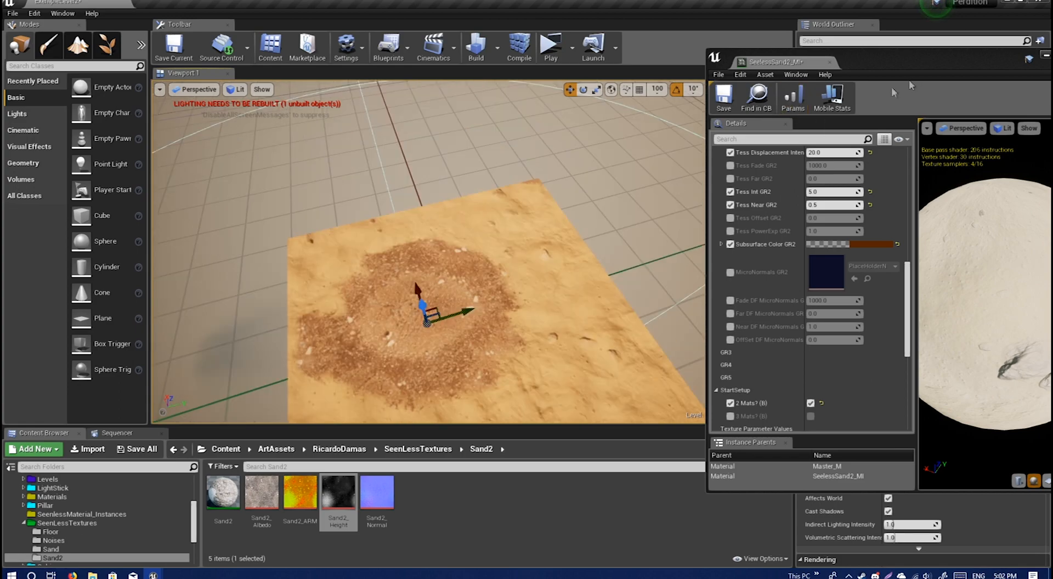
pyautogui.moveTo(790, 62); pyautogui.dragTo(753, 273)
pyautogui.scroll(2, 872, 119)
pyautogui.click(804, 86)
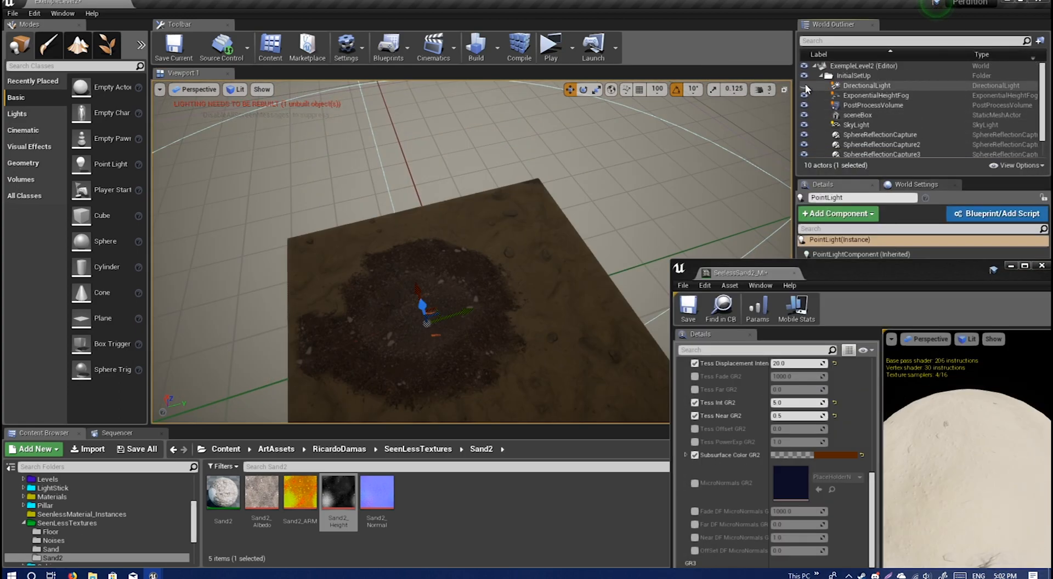
# - Brighten Subsurface Color GR2 to orange by raising its value to 1.0
pyautogui.moveTo(875, 270); pyautogui.dragTo(822, 117)
pyautogui.moveTo(509, 272); pyautogui.dragTo(518, 296, button='right')
pyautogui.click(763, 303)
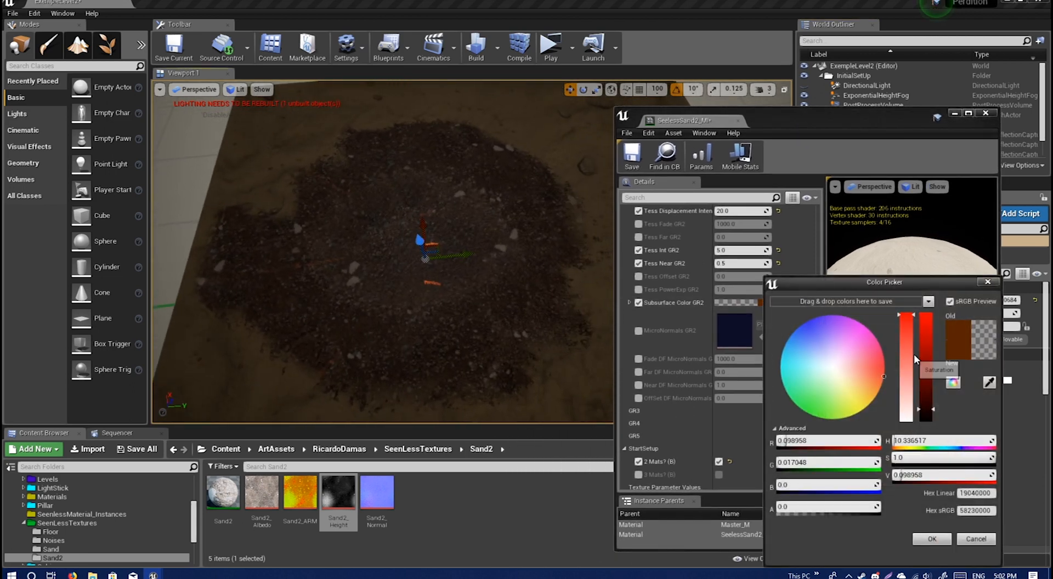
pyautogui.moveTo(925, 356); pyautogui.dragTo(930, 272)
pyautogui.click(932, 539)
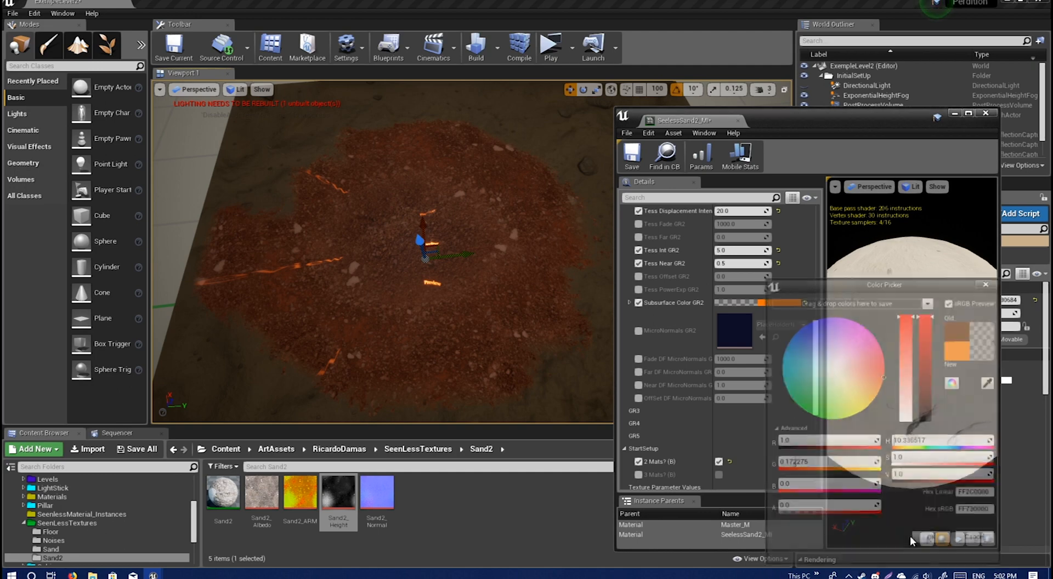
# - Move the point light around beneath the gravel patch to examine the orange subsurface glow from several angles
pyautogui.moveTo(432, 245)
pyautogui.mouseDown()
pyautogui.moveTo(435, 256)
pyautogui.moveTo(428, 228)
pyautogui.moveTo(433, 248)
pyautogui.mouseUp()
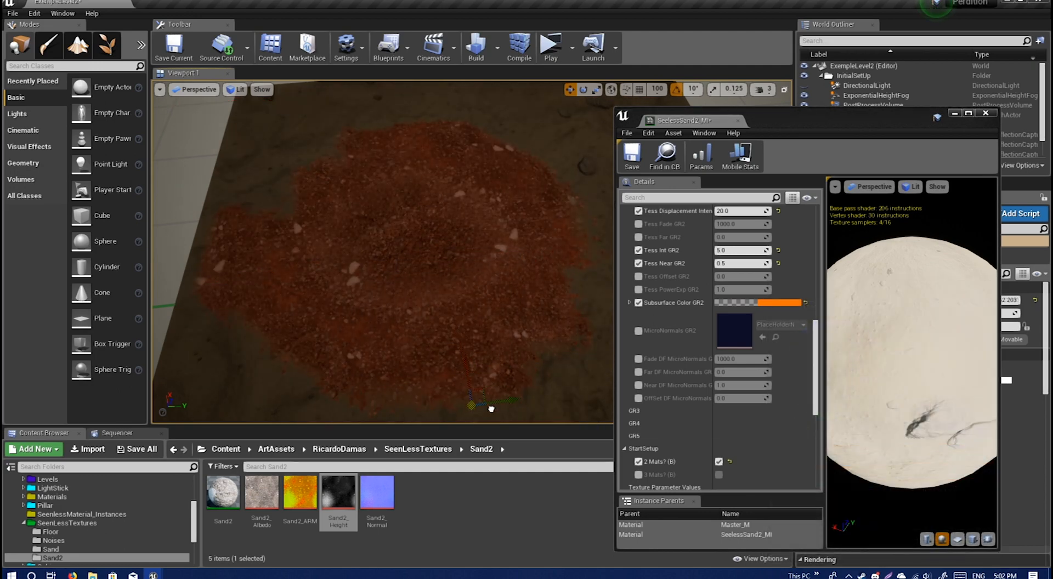
pyautogui.moveTo(490, 408); pyautogui.dragTo(423, 172)
pyautogui.moveTo(255, 278); pyautogui.dragTo(381, 332)
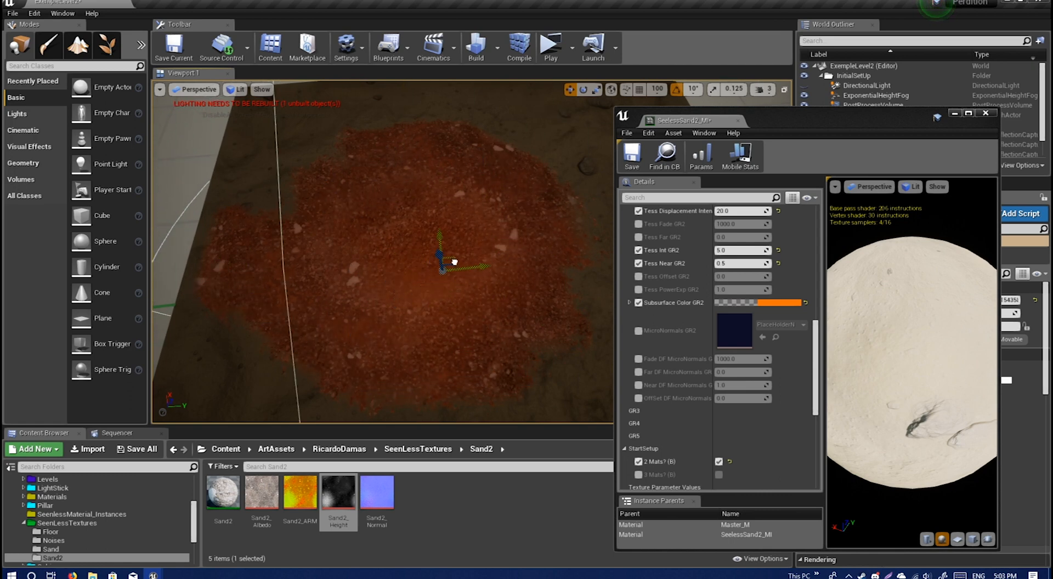
pyautogui.click(784, 304)
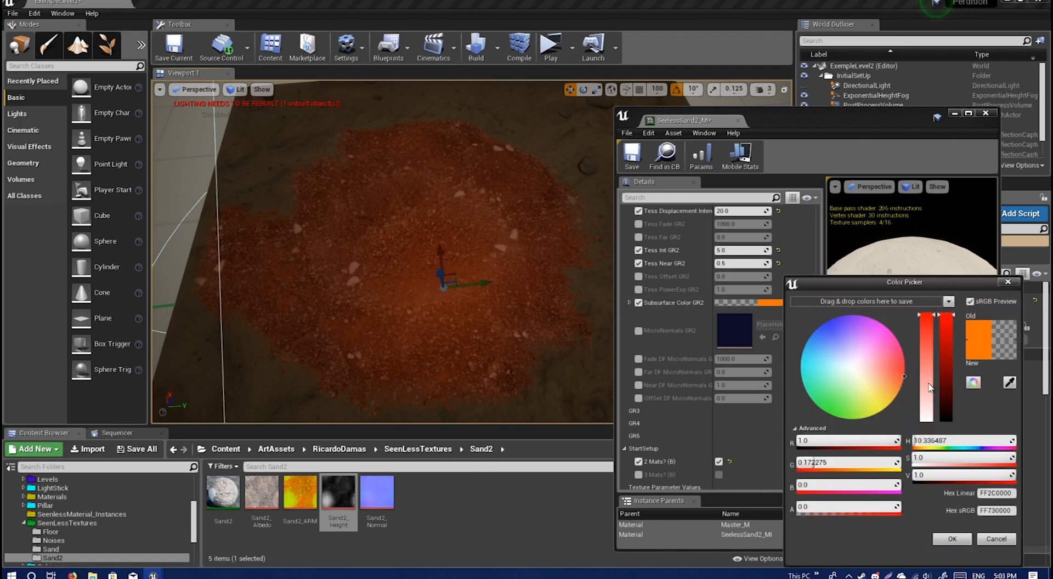
pyautogui.click(947, 538)
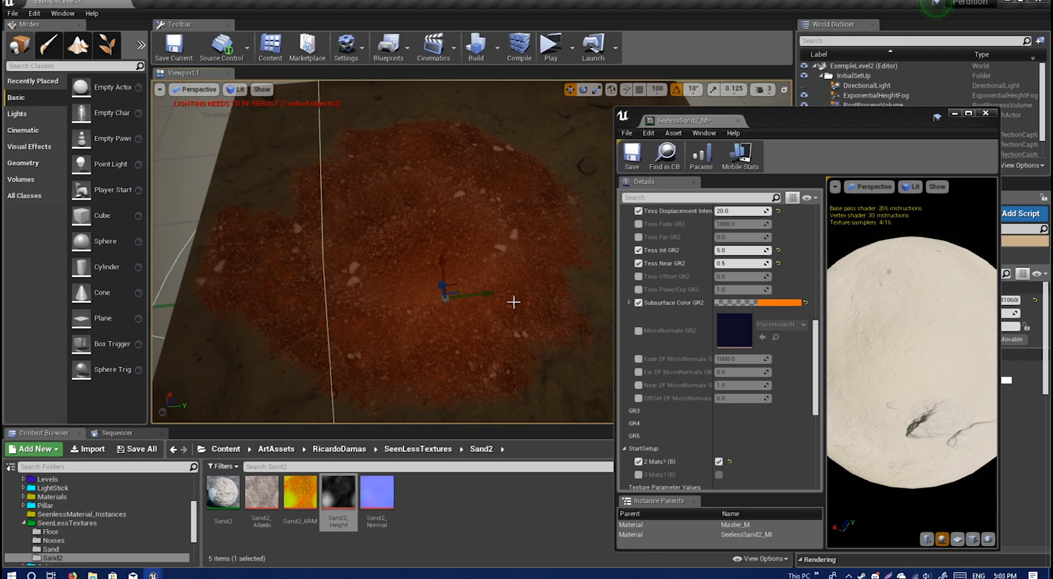
pyautogui.moveTo(483, 296); pyautogui.dragTo(423, 353, button='right')
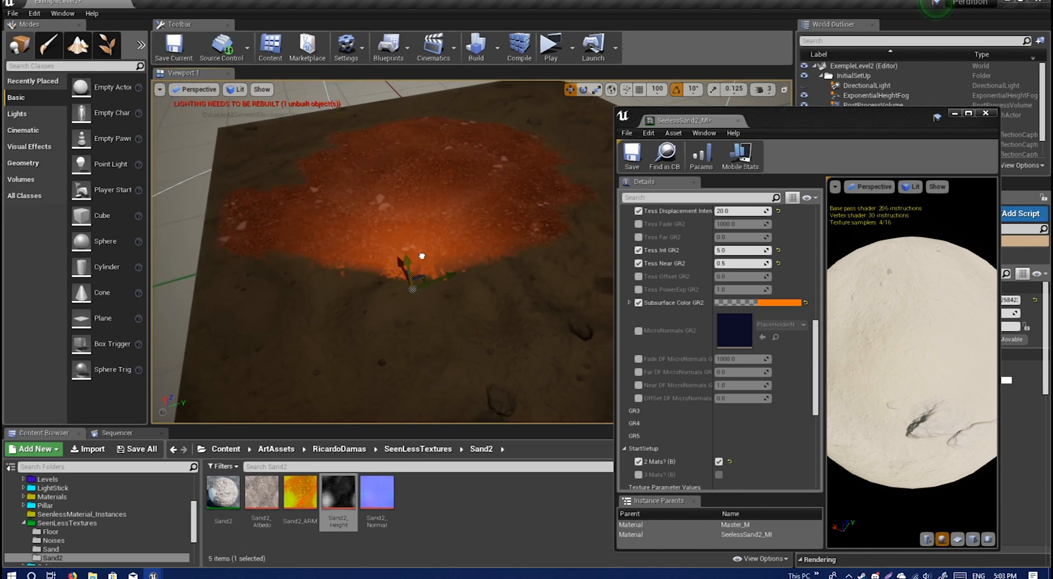
pyautogui.moveTo(422, 307); pyautogui.dragTo(592, 261, button='right')
# - Set the material instance's Shading Model override back to Default Lit
pyautogui.scroll(-10, 680, 363)
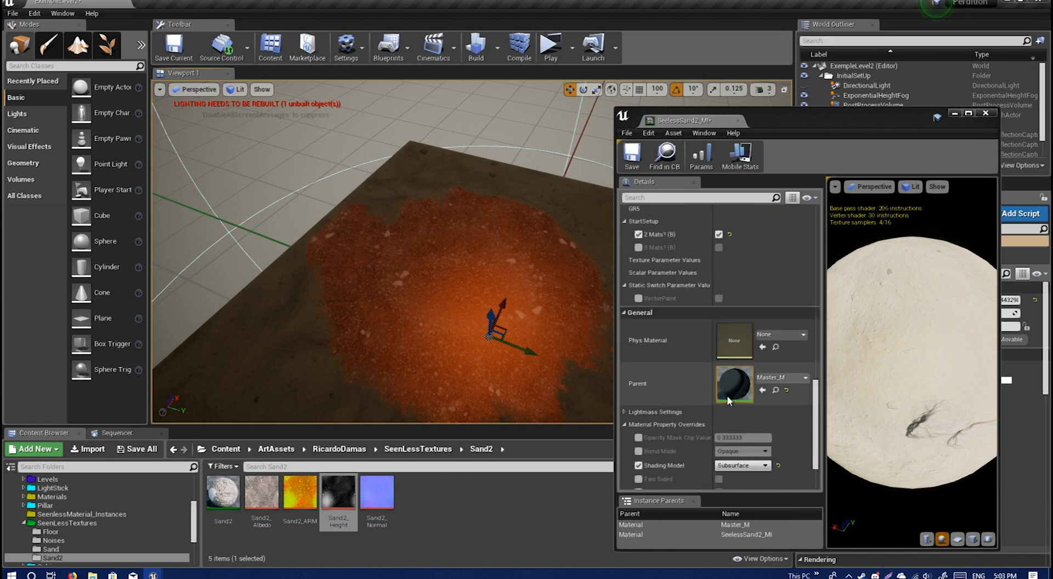
pyautogui.click(741, 466)
pyautogui.click(749, 482)
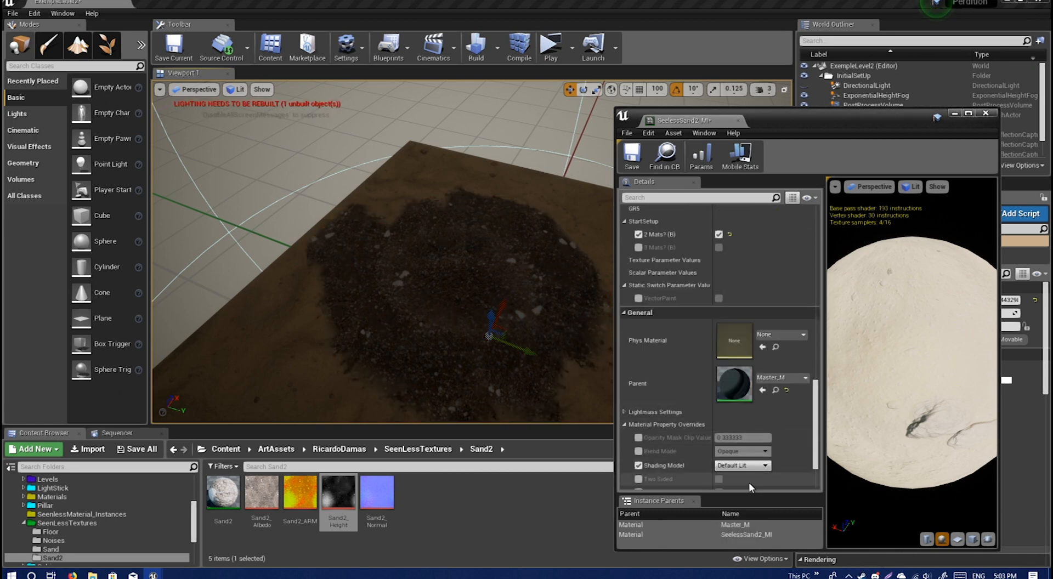
# - Delete the point light from the level and make the DirectionalLight visible again
pyautogui.moveTo(517, 324); pyautogui.dragTo(533, 321, button='right')
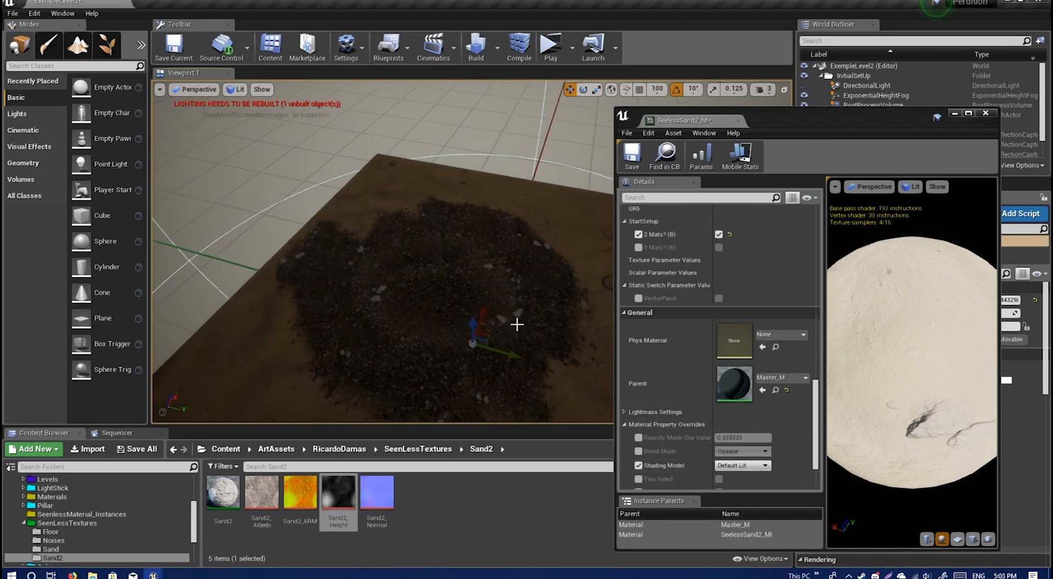
pyautogui.press('Delete')
pyautogui.click(804, 85)
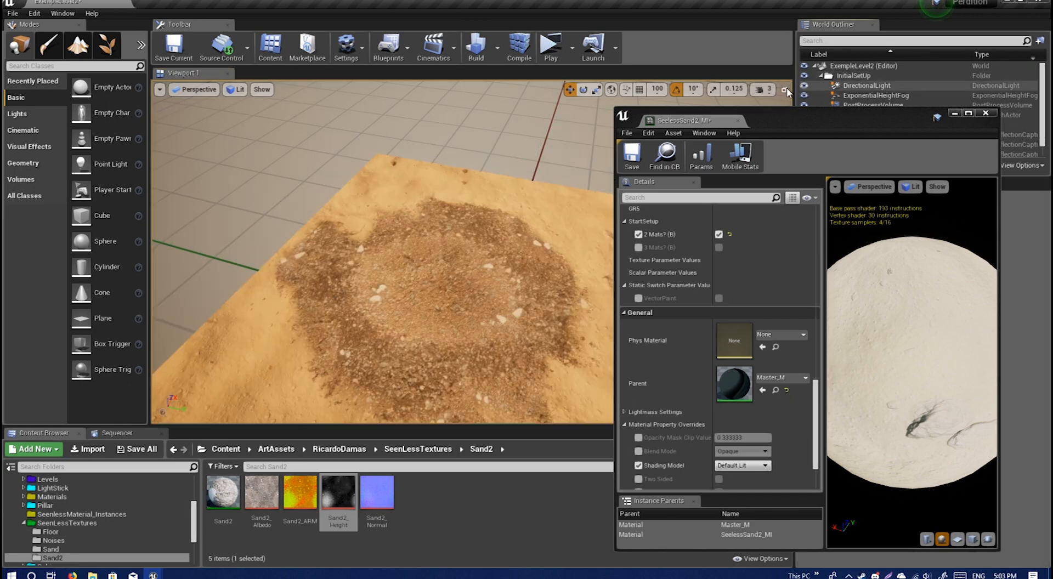
pyautogui.moveTo(549, 231); pyautogui.dragTo(612, 235, button='right')
# - Maximize the material instance editor and preview the material on a plane instead of the sphere
pyautogui.moveTo(813, 123); pyautogui.dragTo(699, 1)
pyautogui.scroll(-8, 706, 287)
pyautogui.scroll(3, 706, 288)
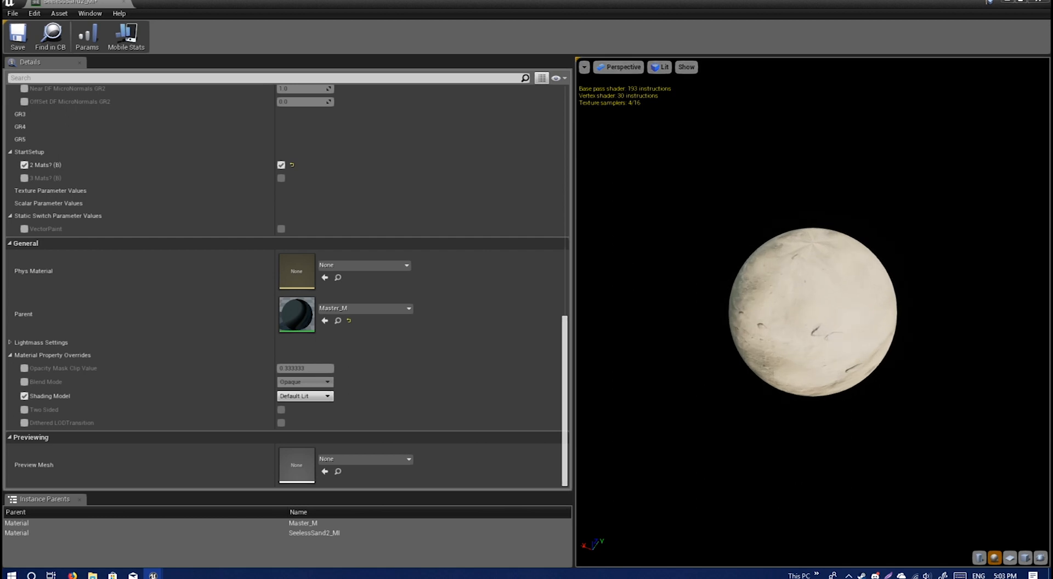
pyautogui.moveTo(813, 329); pyautogui.dragTo(922, 379)
pyautogui.click(1010, 558)
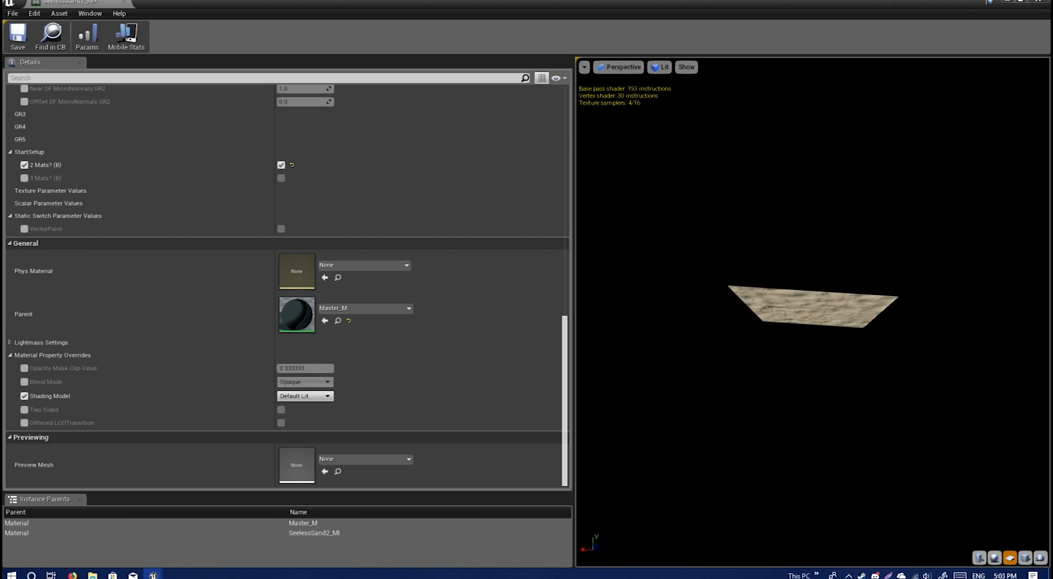
pyautogui.scroll(1, 225, 333)
pyautogui.scroll(3, 225, 332)
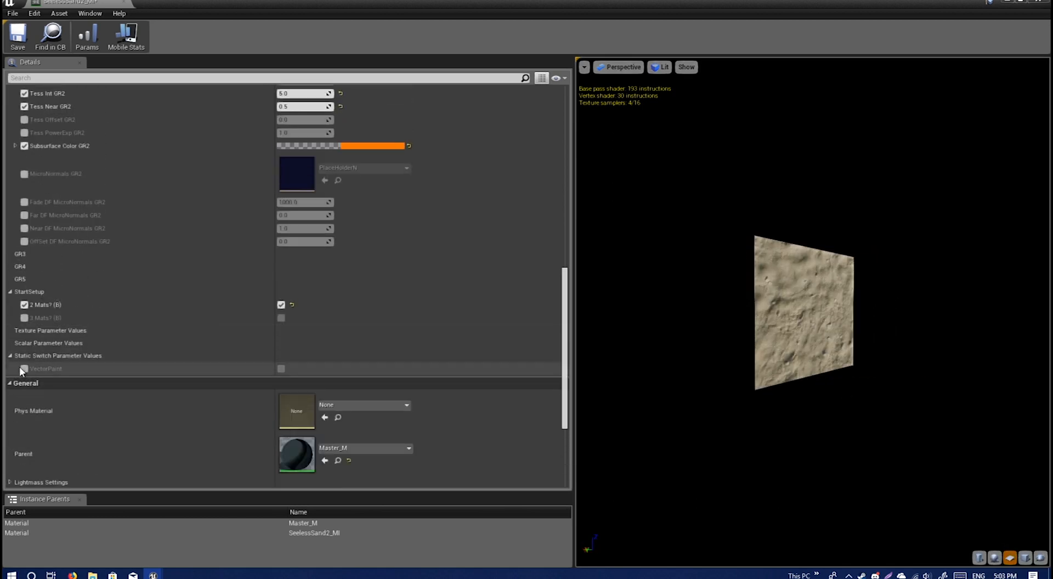
# - Enable the VectorPaint switch in the material instance and shrink the editor window so the slab's painted vertex colors can be viewed
pyautogui.click(281, 369)
pyautogui.moveTo(535, 4); pyautogui.dragTo(758, 104)
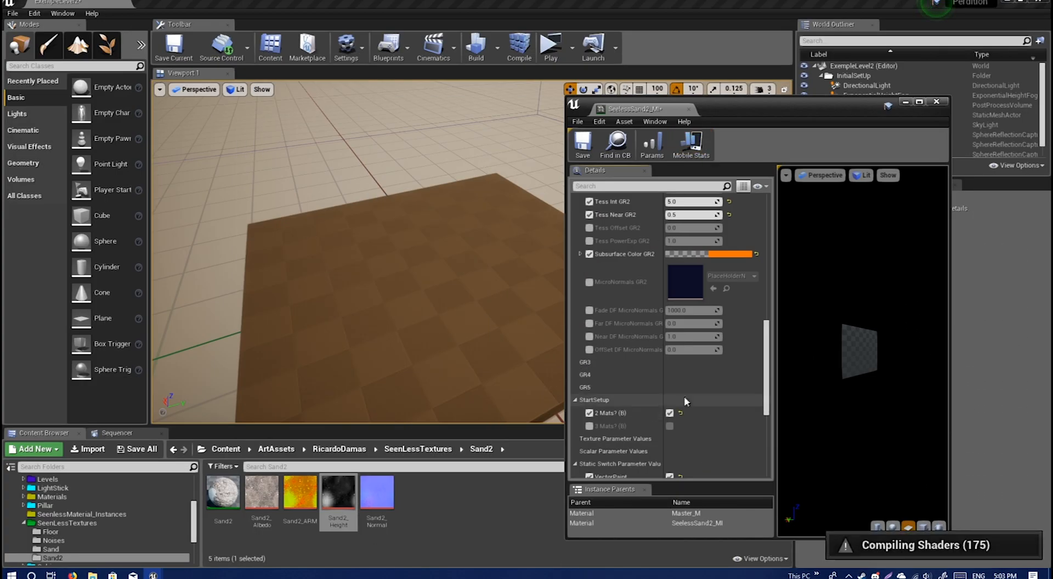
pyautogui.scroll(-4, 685, 400)
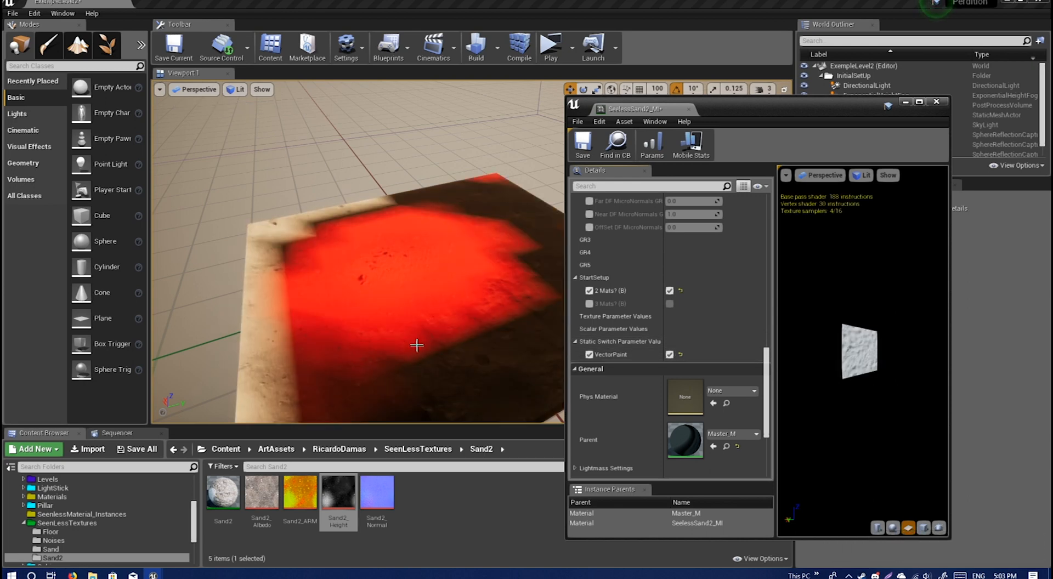
pyautogui.moveTo(416, 345)
pyautogui.mouseDown(button='right')
pyautogui.moveTo(466, 307)
pyautogui.moveTo(417, 340)
pyautogui.moveTo(438, 335)
pyautogui.moveTo(384, 329)
pyautogui.mouseUp(button='right')
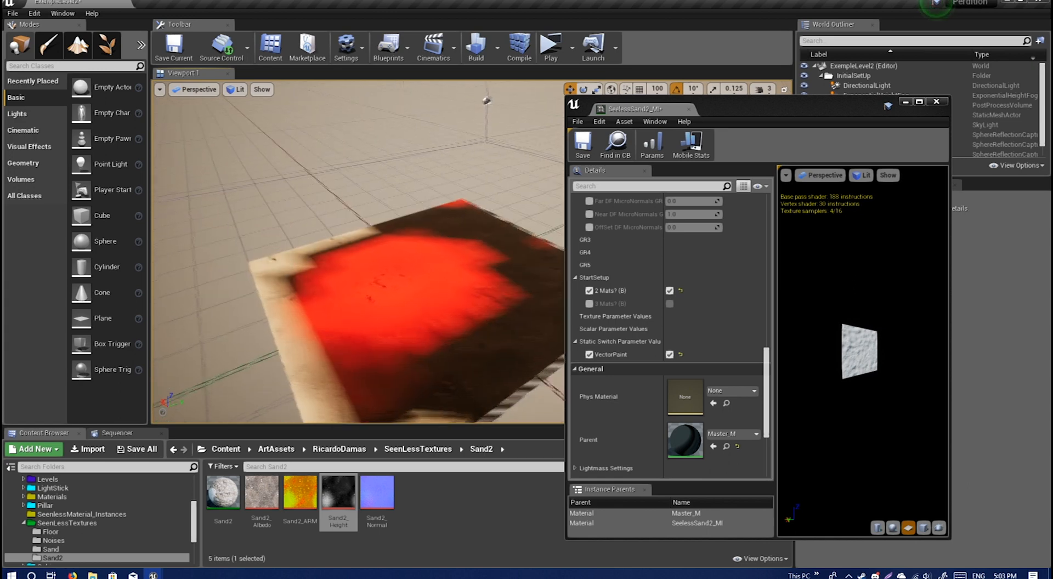
# - Enter mesh paint mode, set the paint texture to Texture Three, and paint the slab's dark near corner
pyautogui.click(47, 48)
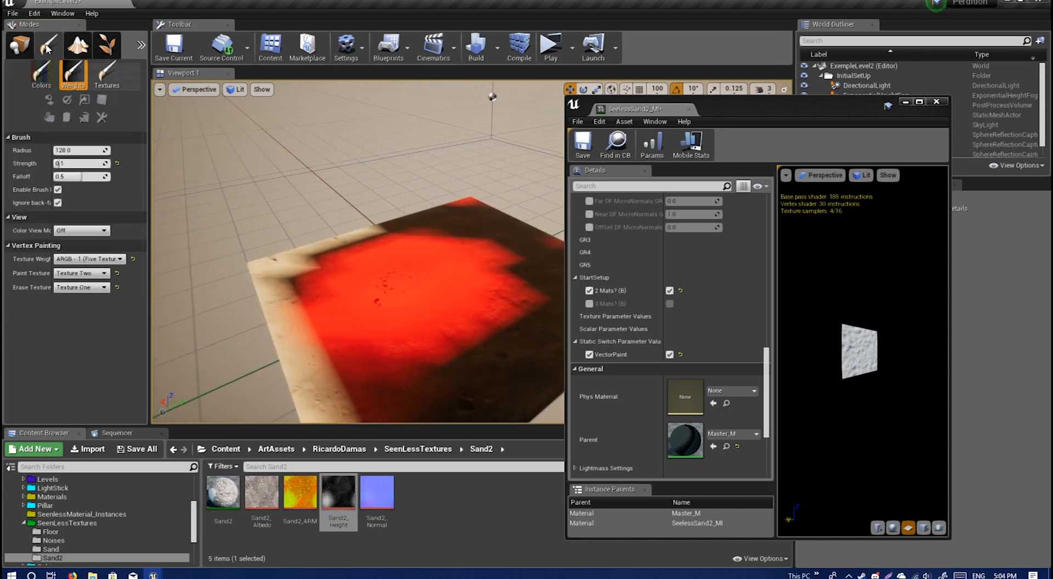
pyautogui.click(83, 274)
pyautogui.moveTo(300, 326); pyautogui.dragTo(371, 336, button='right')
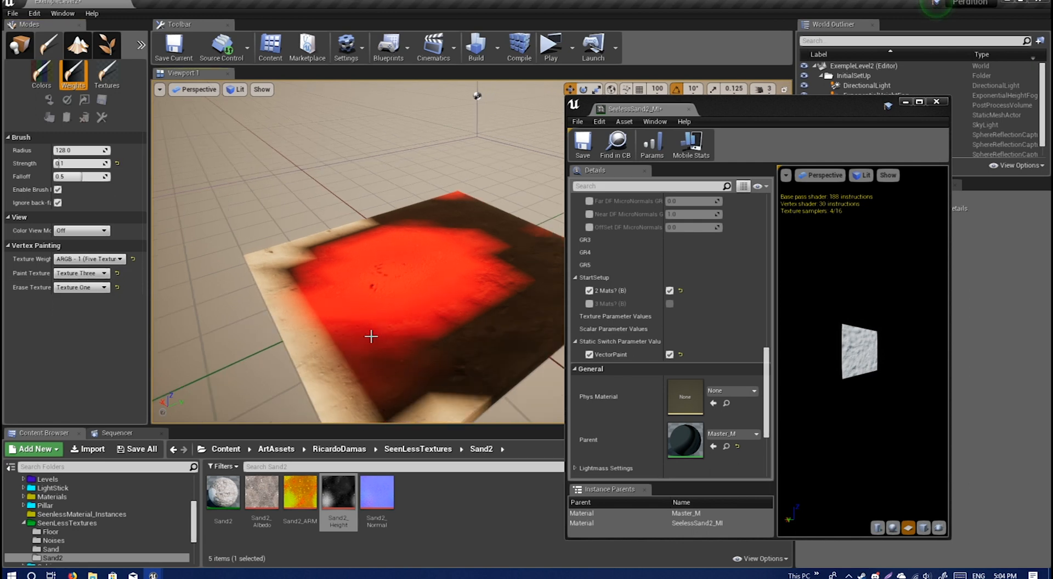
pyautogui.click(484, 356)
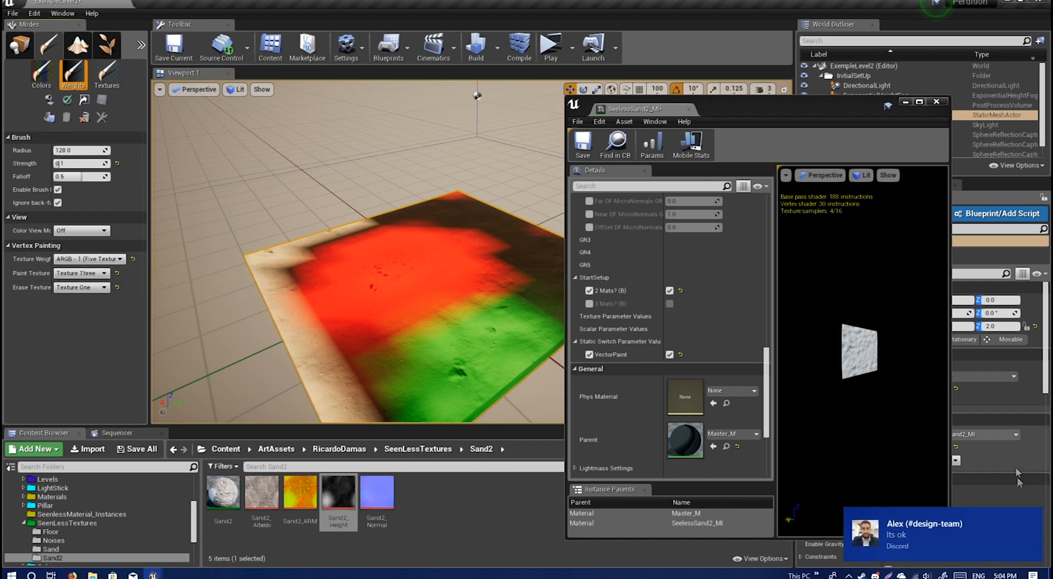
# - Paint Texture Four over the slab's far dark corner and Texture Five along its pale edge
pyautogui.click(103, 273)
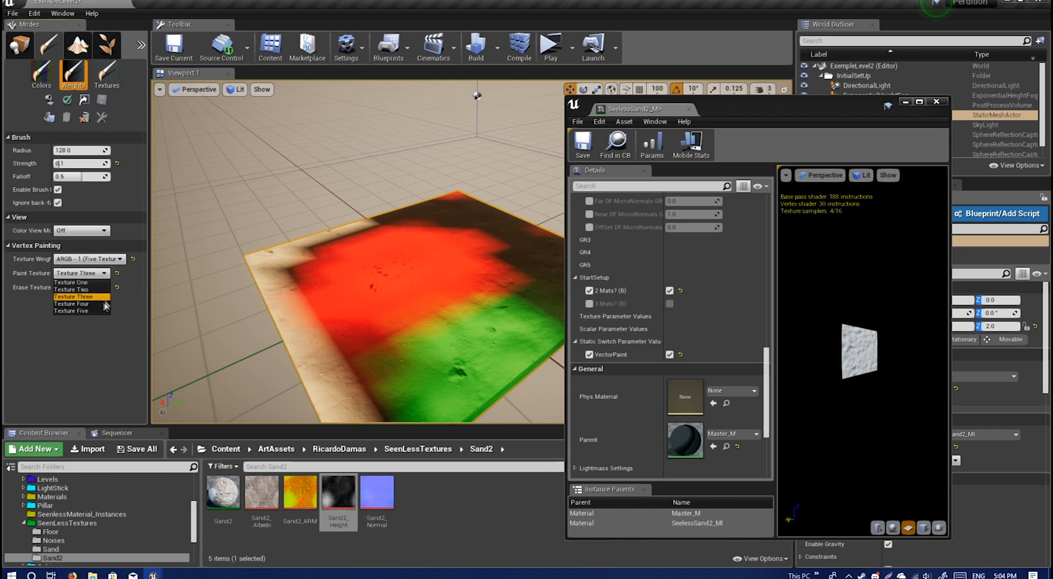
pyautogui.moveTo(534, 252)
pyautogui.mouseDown()
pyautogui.moveTo(522, 260)
pyautogui.moveTo(476, 227)
pyautogui.moveTo(499, 255)
pyautogui.mouseUp()
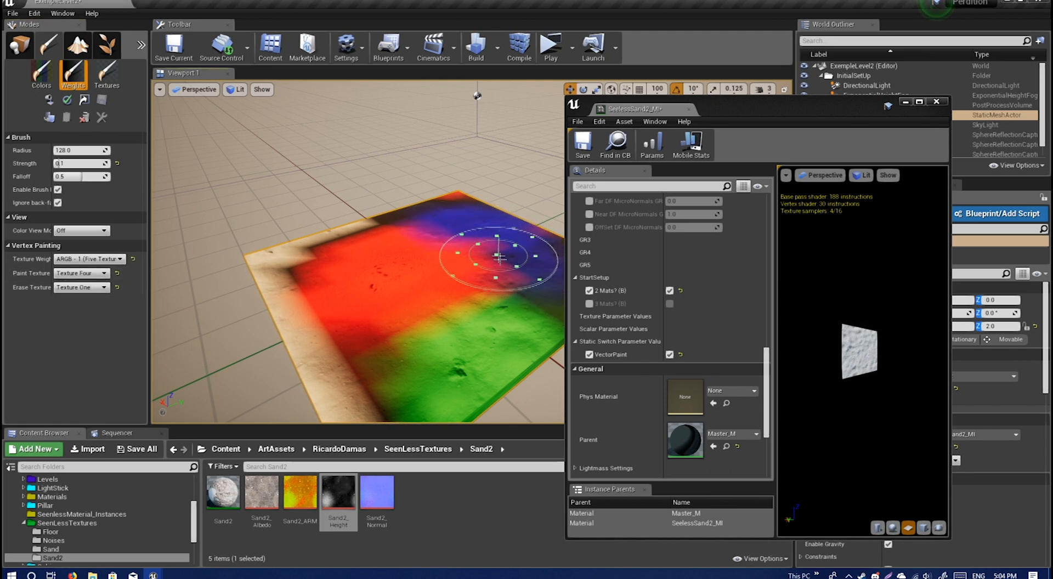
pyautogui.click(83, 273)
pyautogui.click(77, 314)
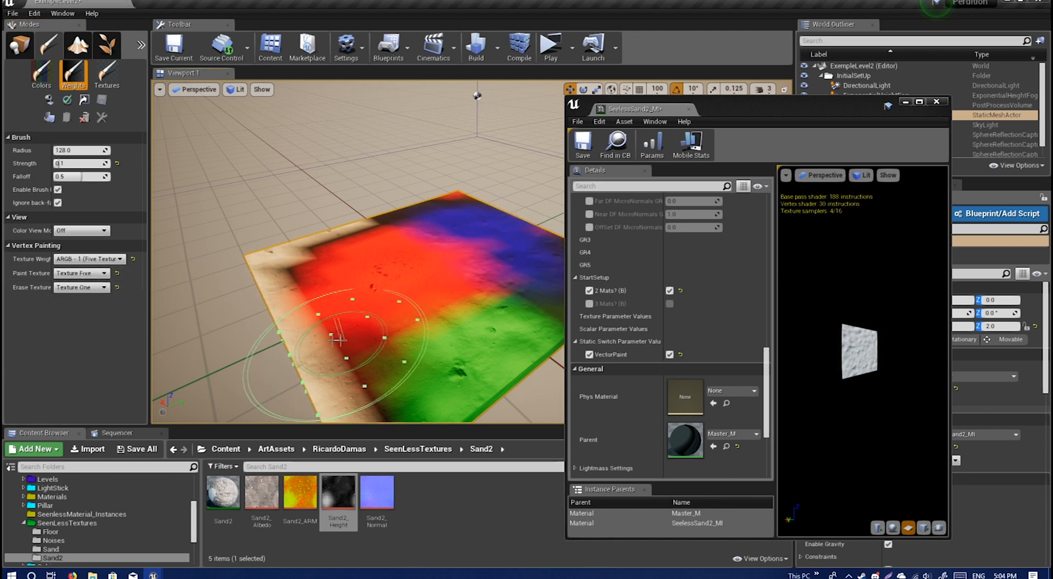
pyautogui.moveTo(343, 326)
pyautogui.mouseDown()
pyautogui.moveTo(284, 303)
pyautogui.moveTo(281, 286)
pyautogui.moveTo(352, 236)
pyautogui.moveTo(352, 352)
pyautogui.moveTo(382, 321)
pyautogui.moveTo(417, 307)
pyautogui.mouseUp()
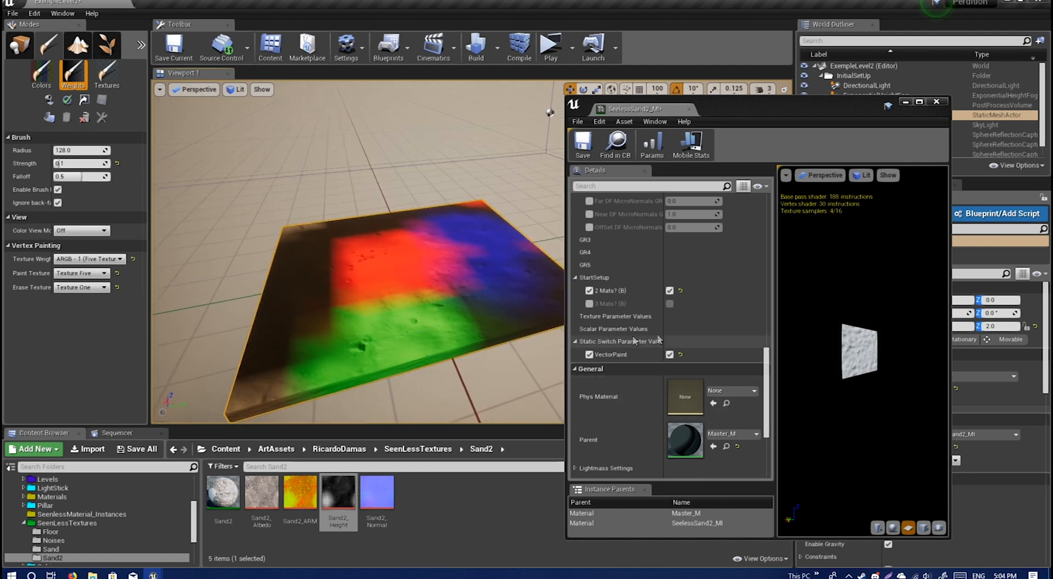
# - Turn the VectorPaint switch off in the material instance and save the asset
pyautogui.click(670, 354)
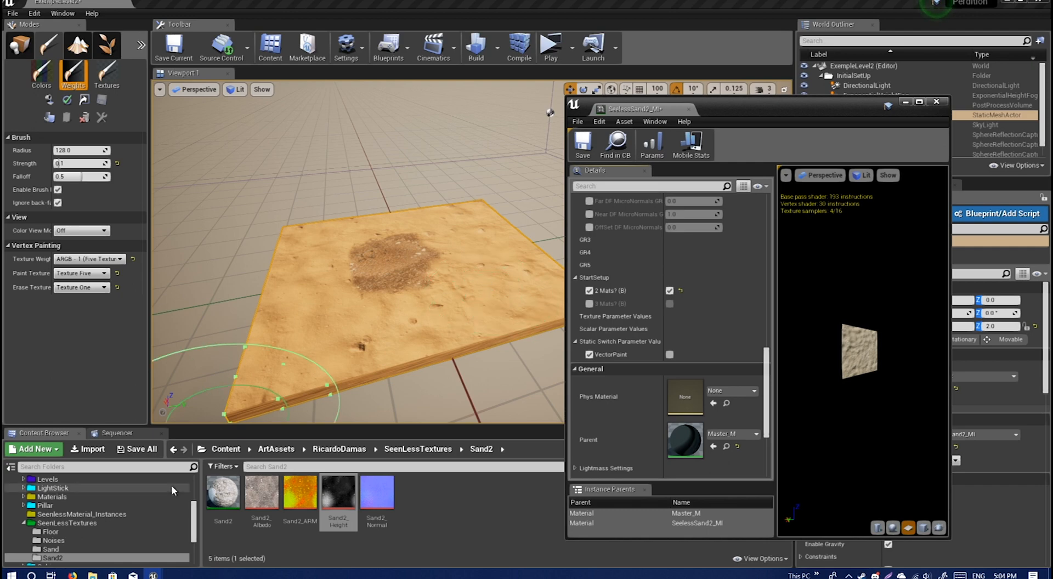
pyautogui.click(579, 143)
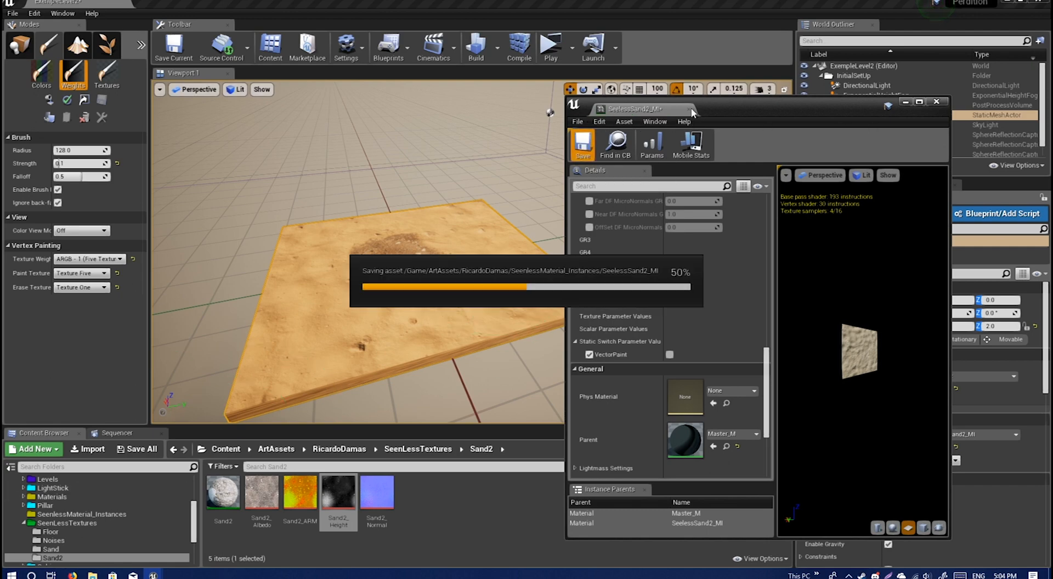